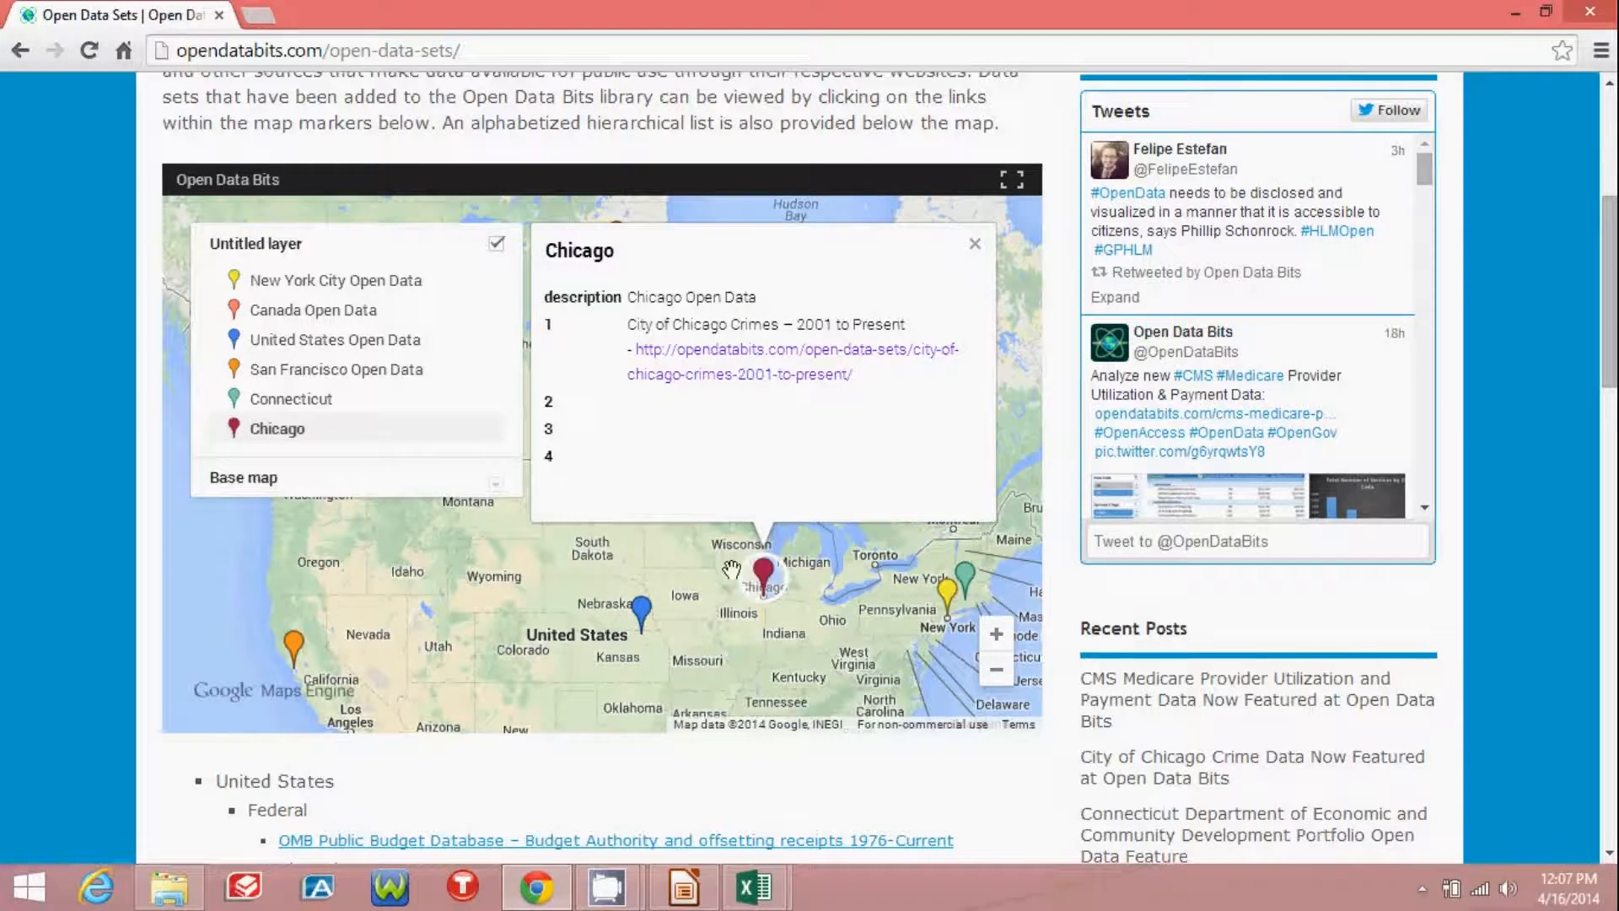
Show the San Francisco open data marker on the map and open its SFPD Reported Incidents – 2003 to Present link in a new tab
{"action": "left_click", "coordinate": [293, 647]}
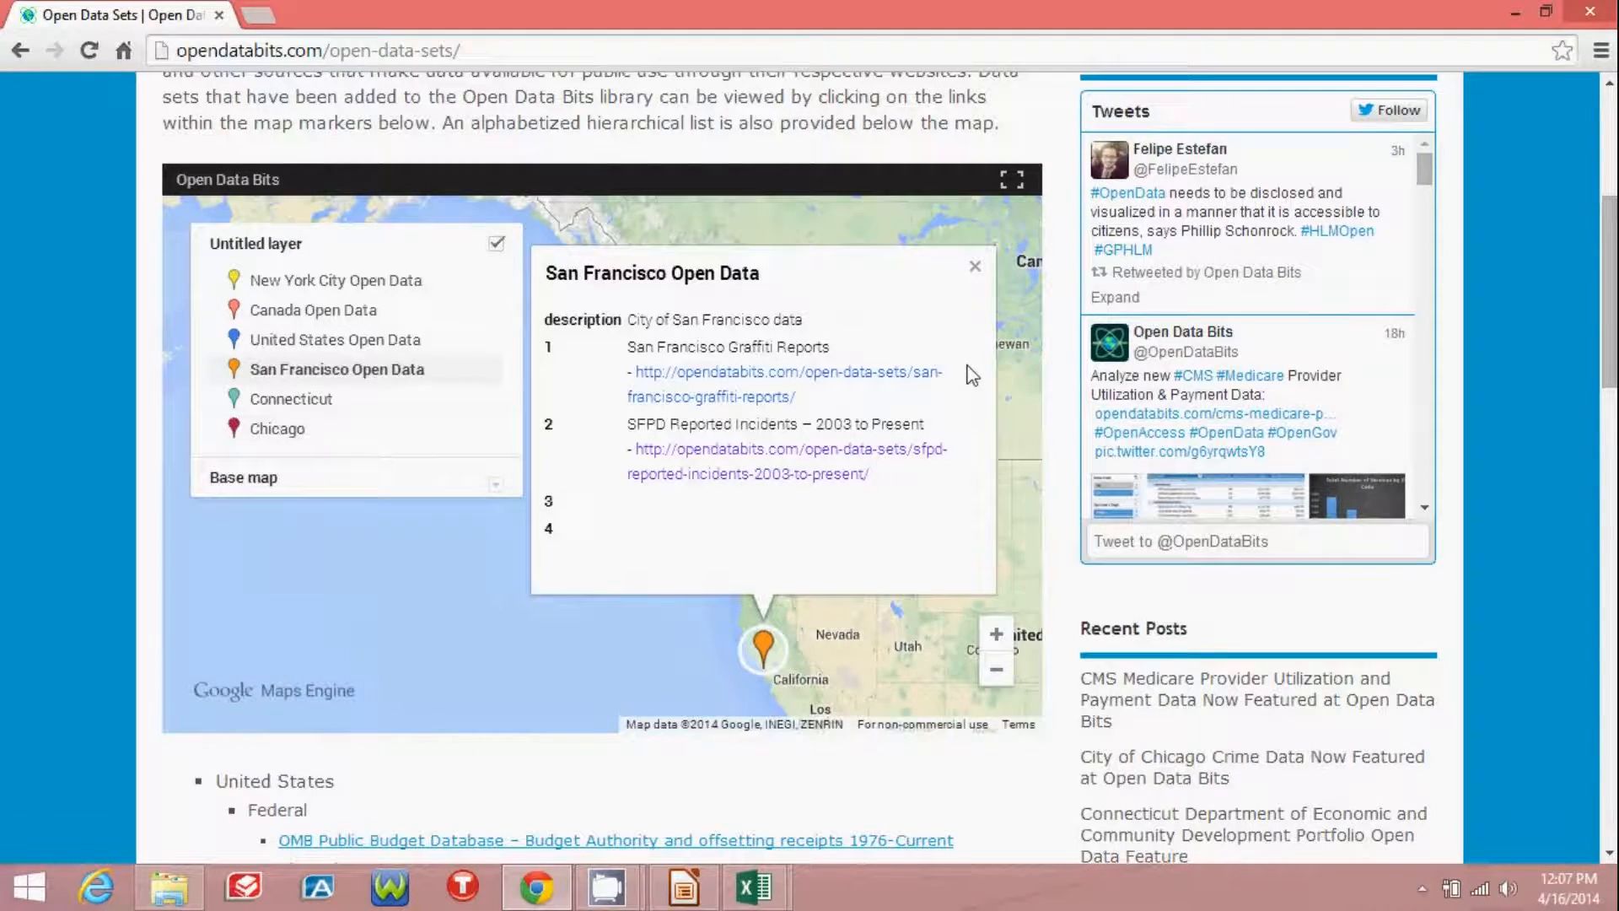
{"action": "scroll", "coordinate": [1609, 270], "scroll_direction": "down", "scroll_amount": 1}
{"action": "scroll", "coordinate": [877, 464], "scroll_direction": "down", "scroll_amount": 6}
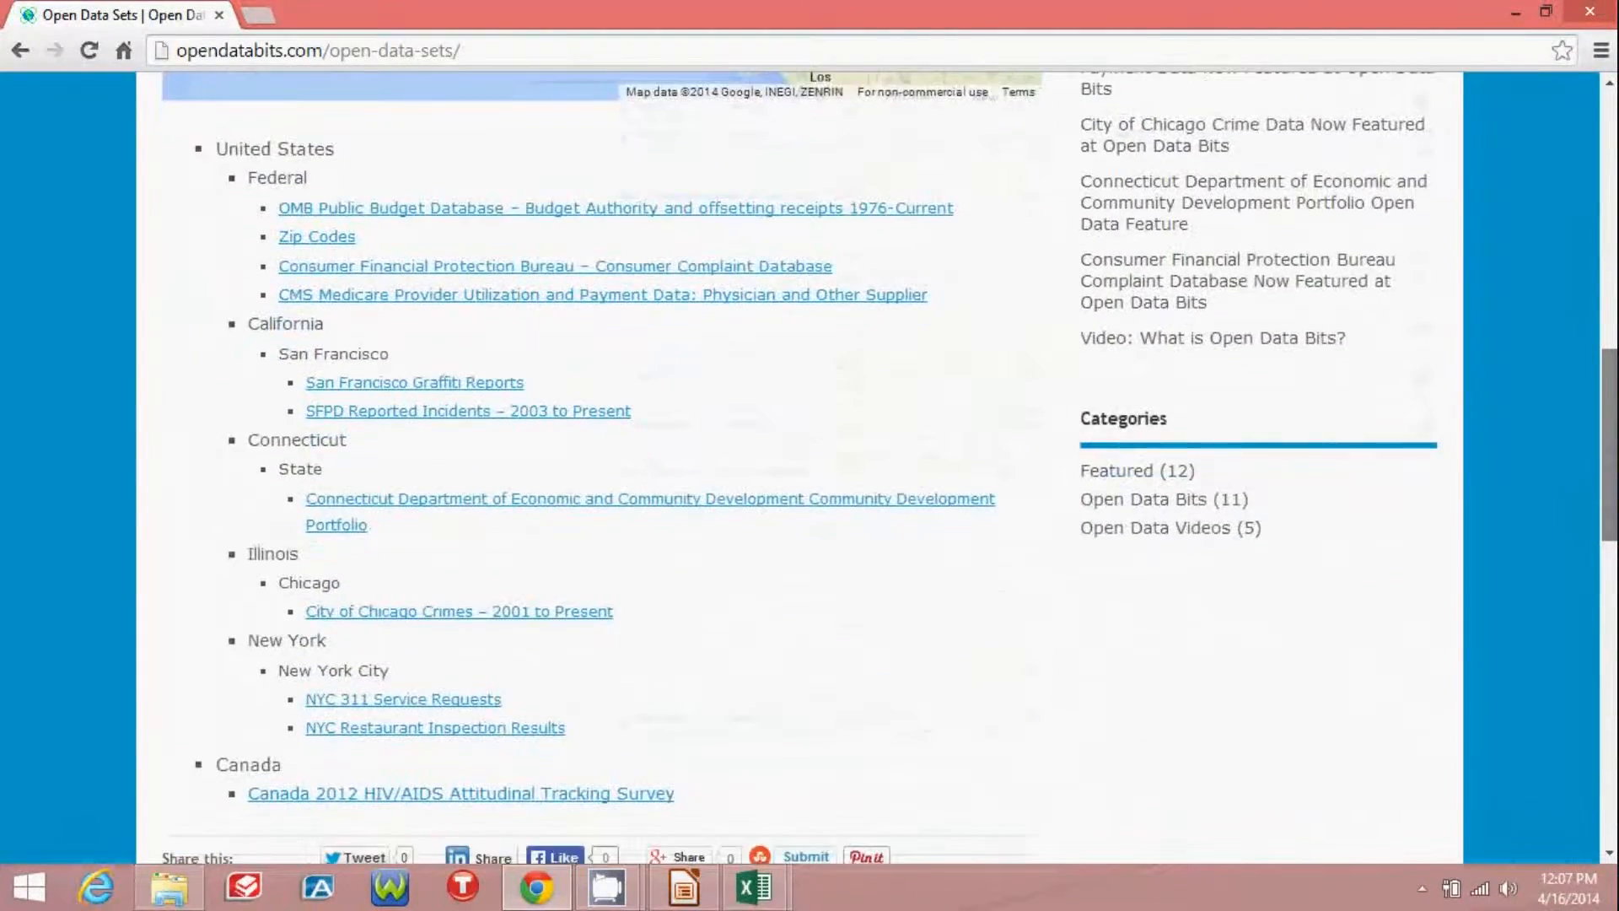
{"action": "scroll", "coordinate": [891, 467], "scroll_direction": "up", "scroll_amount": 1}
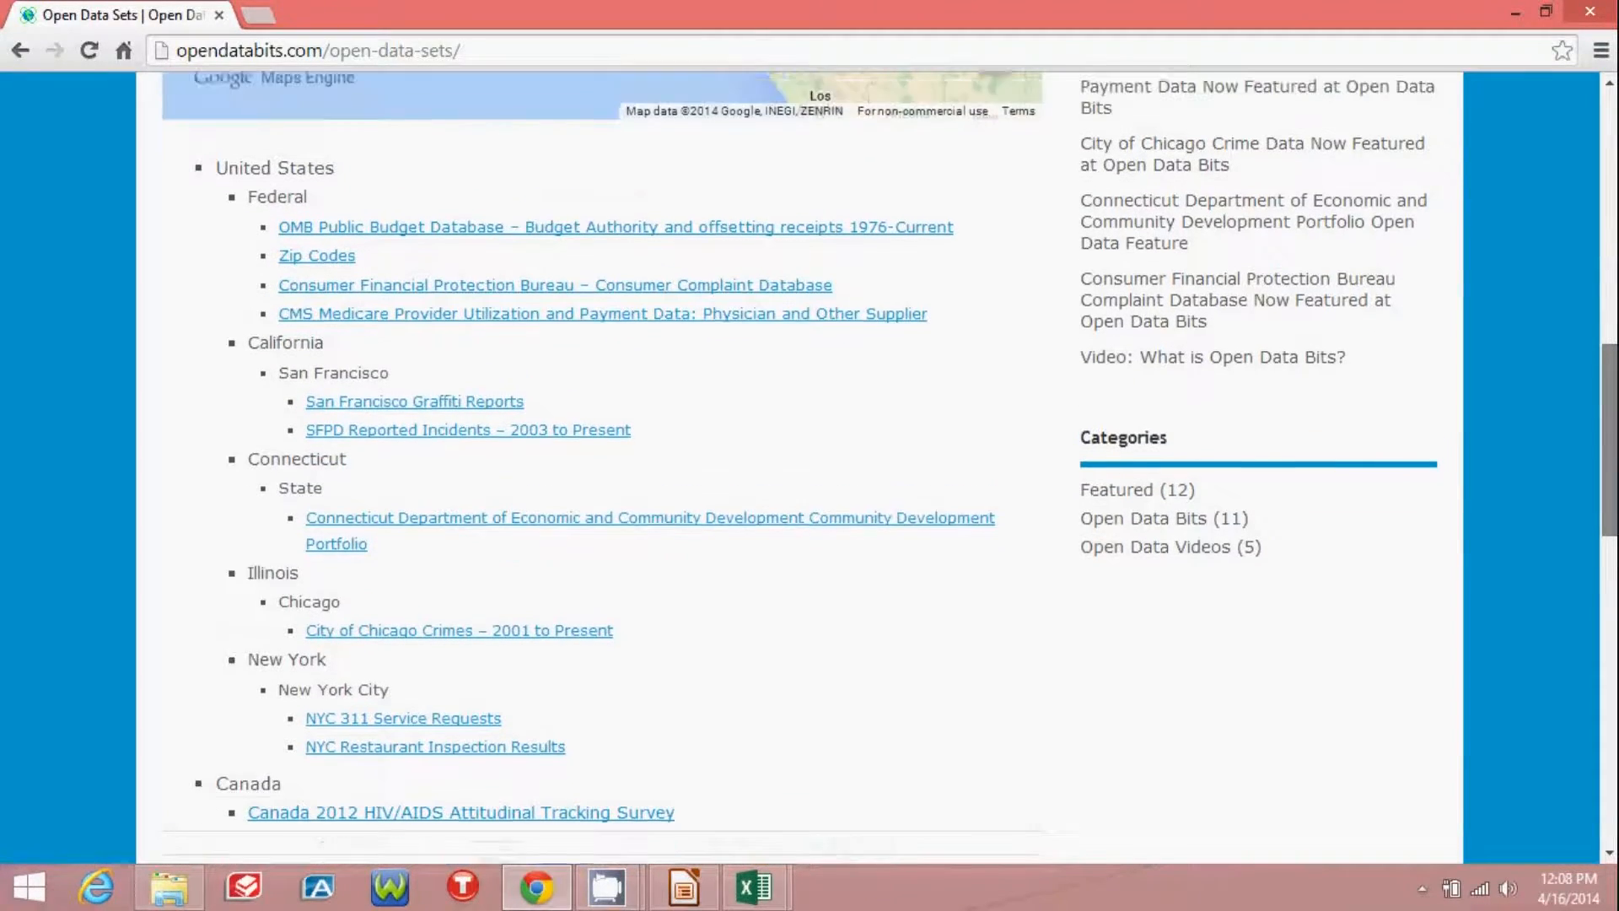
{"action": "scroll", "coordinate": [1181, 350], "scroll_direction": "up", "scroll_amount": 6}
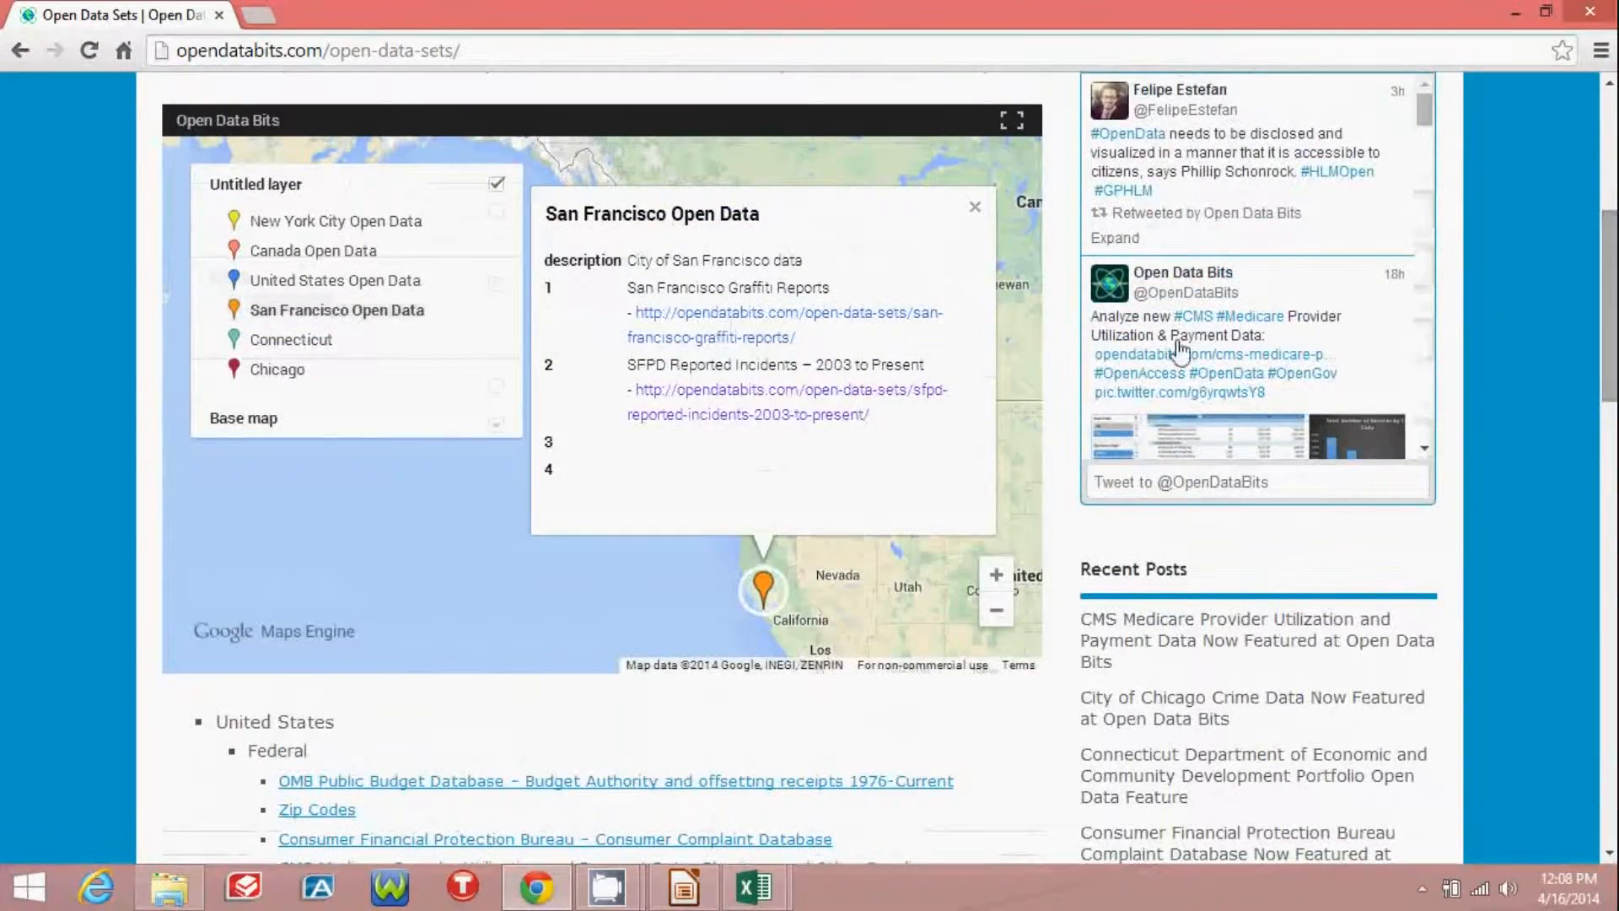
{"action": "right_click", "coordinate": [801, 398]}
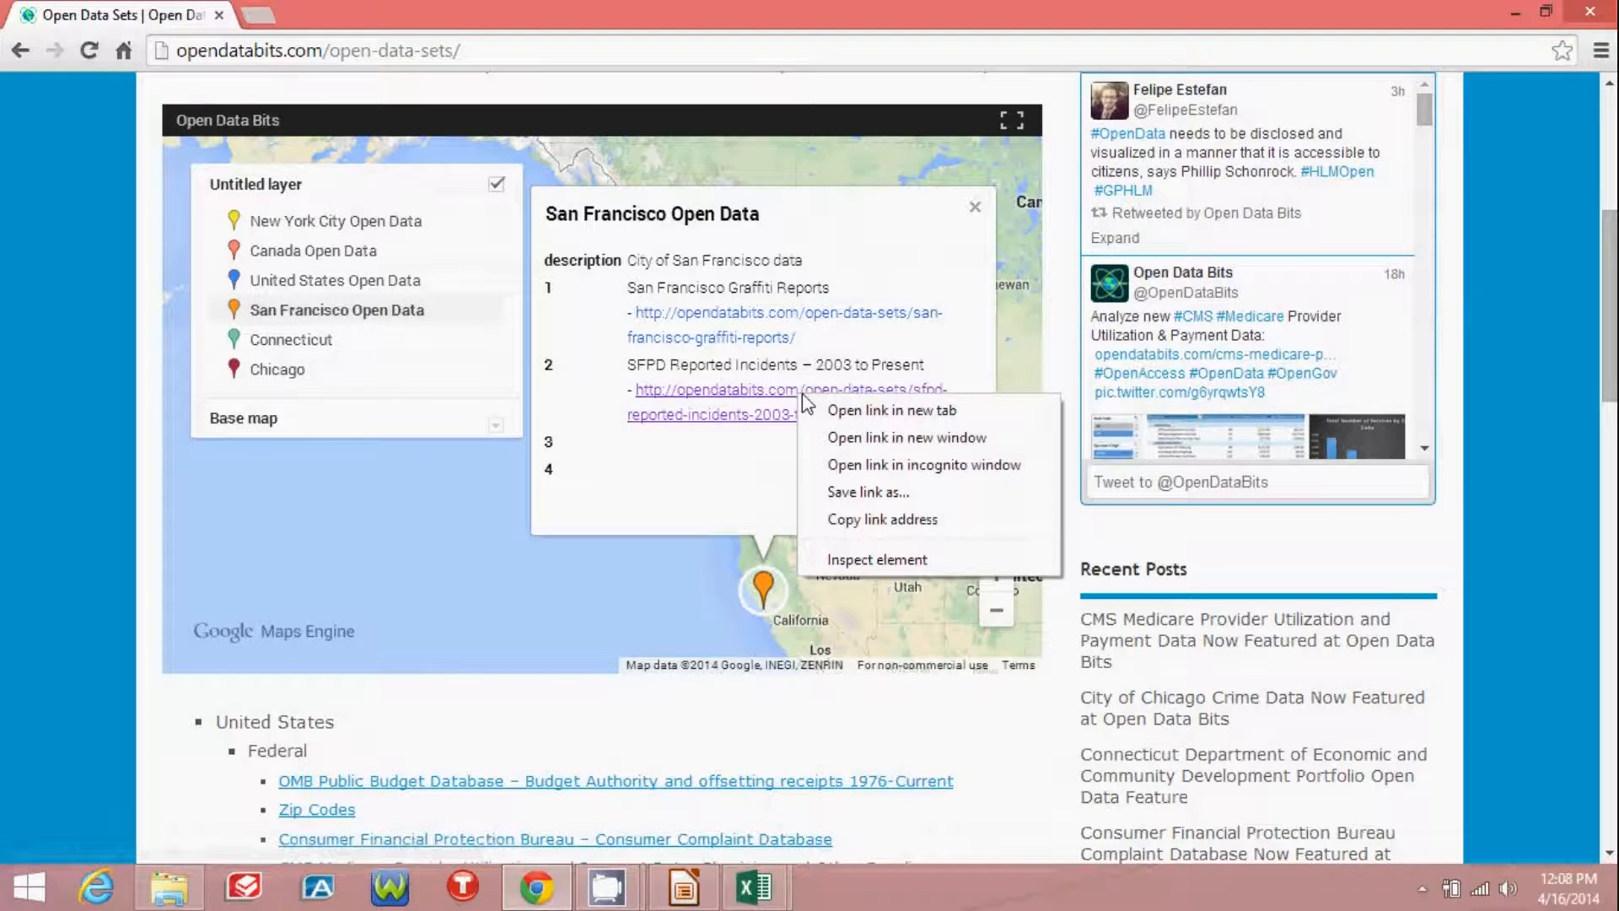
{"action": "left_click", "coordinate": [841, 411]}
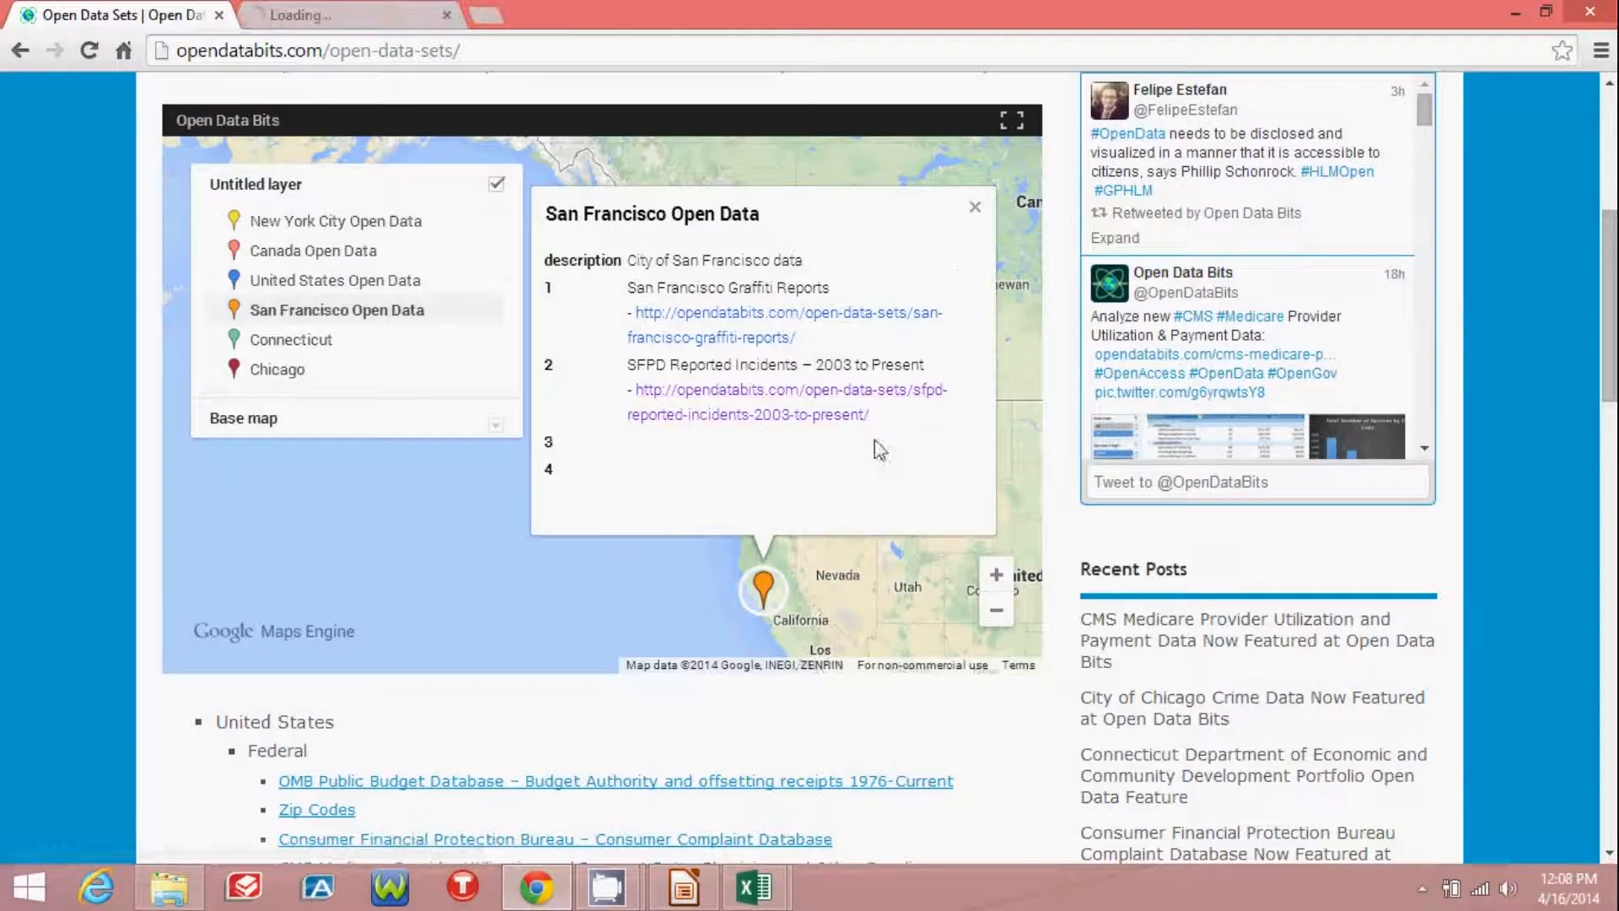
Close the San Francisco map pop-up and open City of Chicago Crimes – 2001 to Present from the data set list in a new tab
{"action": "left_click", "coordinate": [975, 208]}
{"action": "left_click_drag", "start_coordinate": [1594, 244], "coordinate": [1594, 379]}
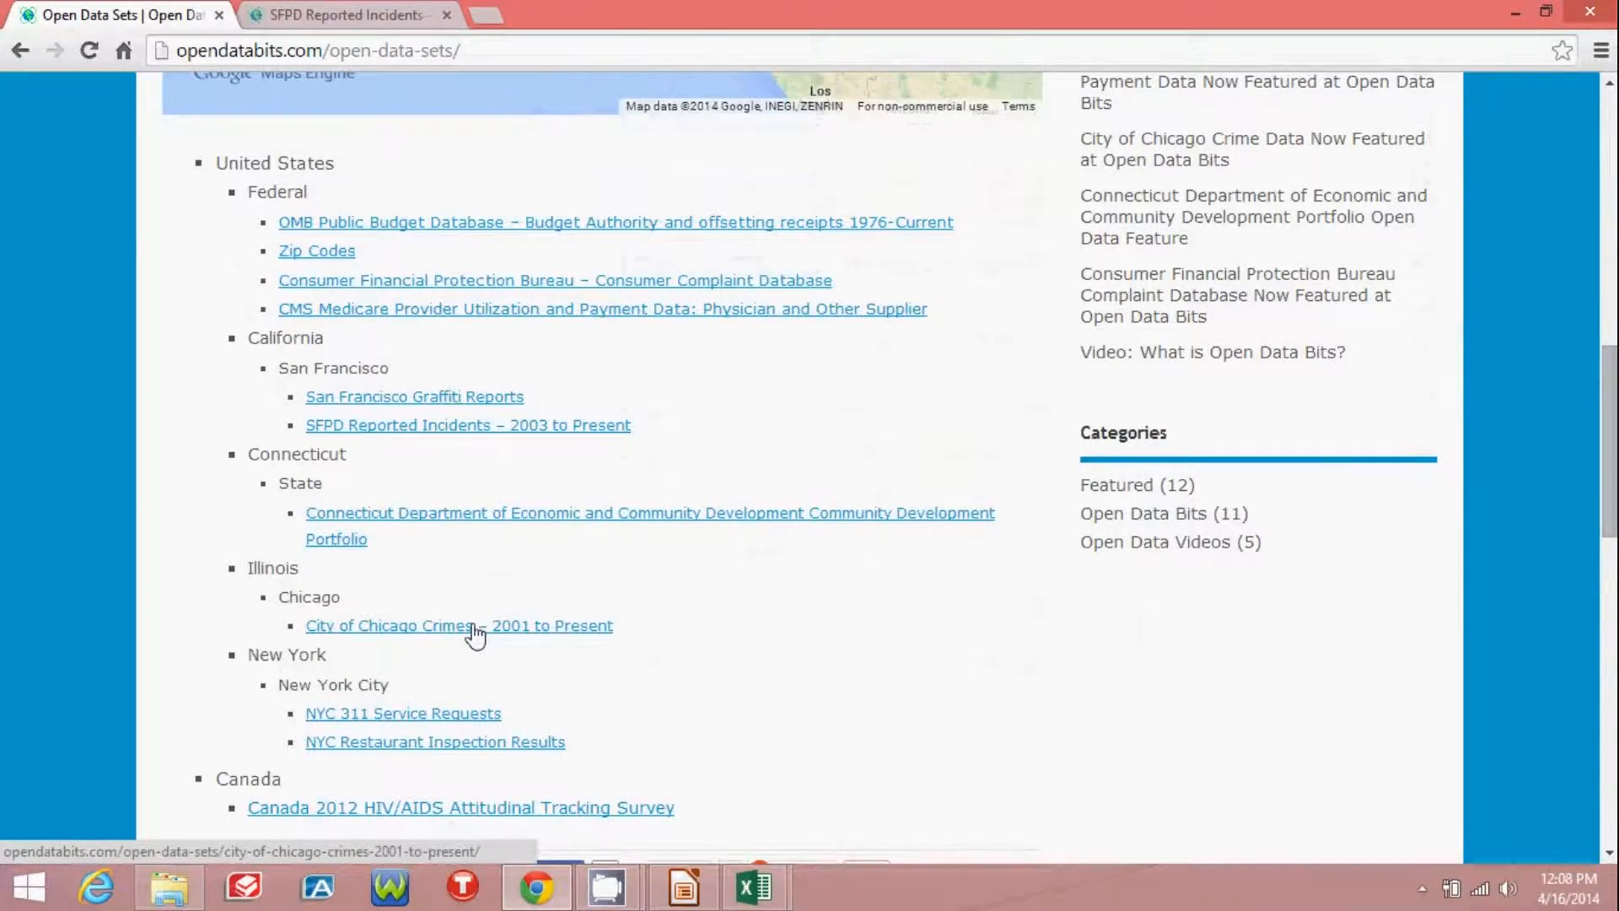
{"action": "right_click", "coordinate": [475, 628]}
{"action": "left_click", "coordinate": [519, 636]}
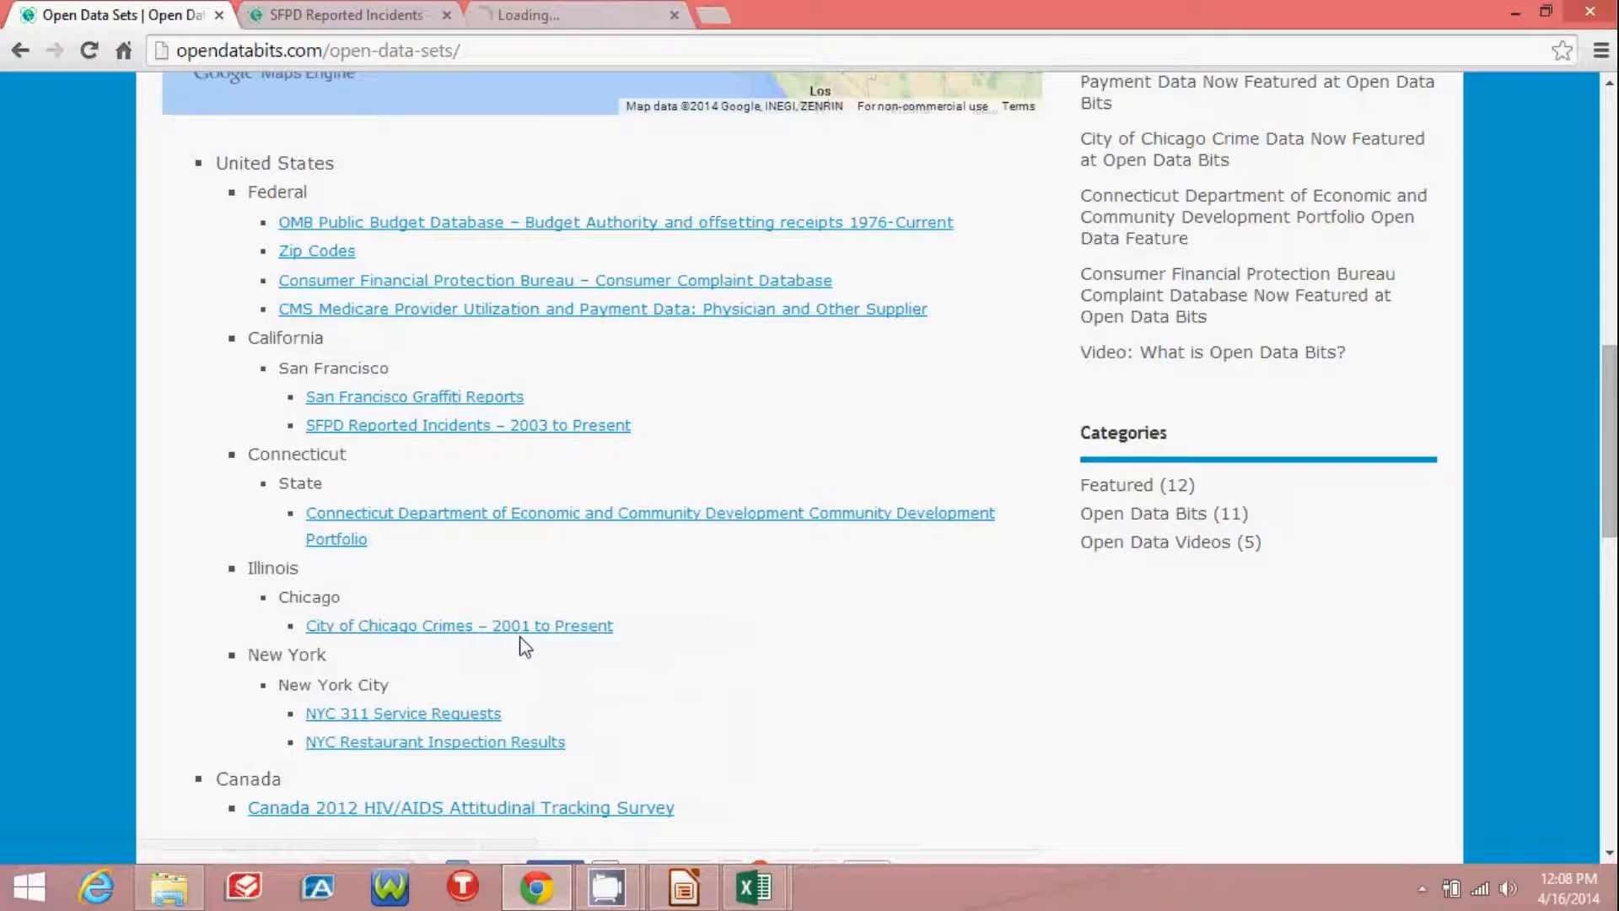
Open the data source links of the SFPD Reported Incidents and City of Chicago Crimes pages in new tabs
{"action": "left_click", "coordinate": [364, 10]}
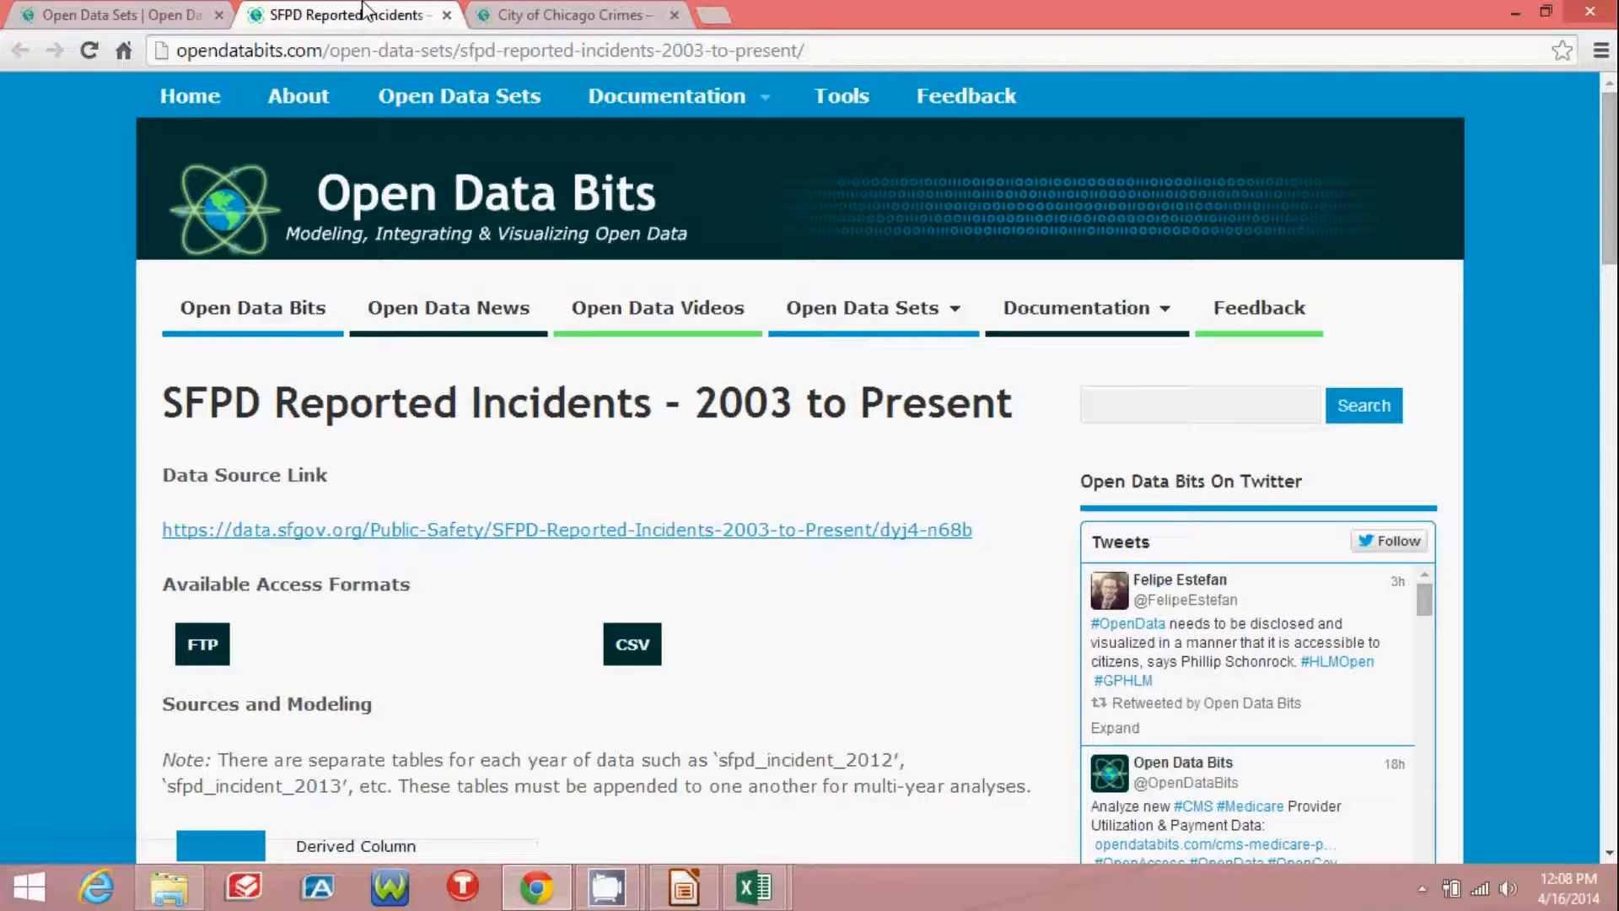
{"action": "right_click", "coordinate": [537, 529]}
{"action": "left_click", "coordinate": [574, 542]}
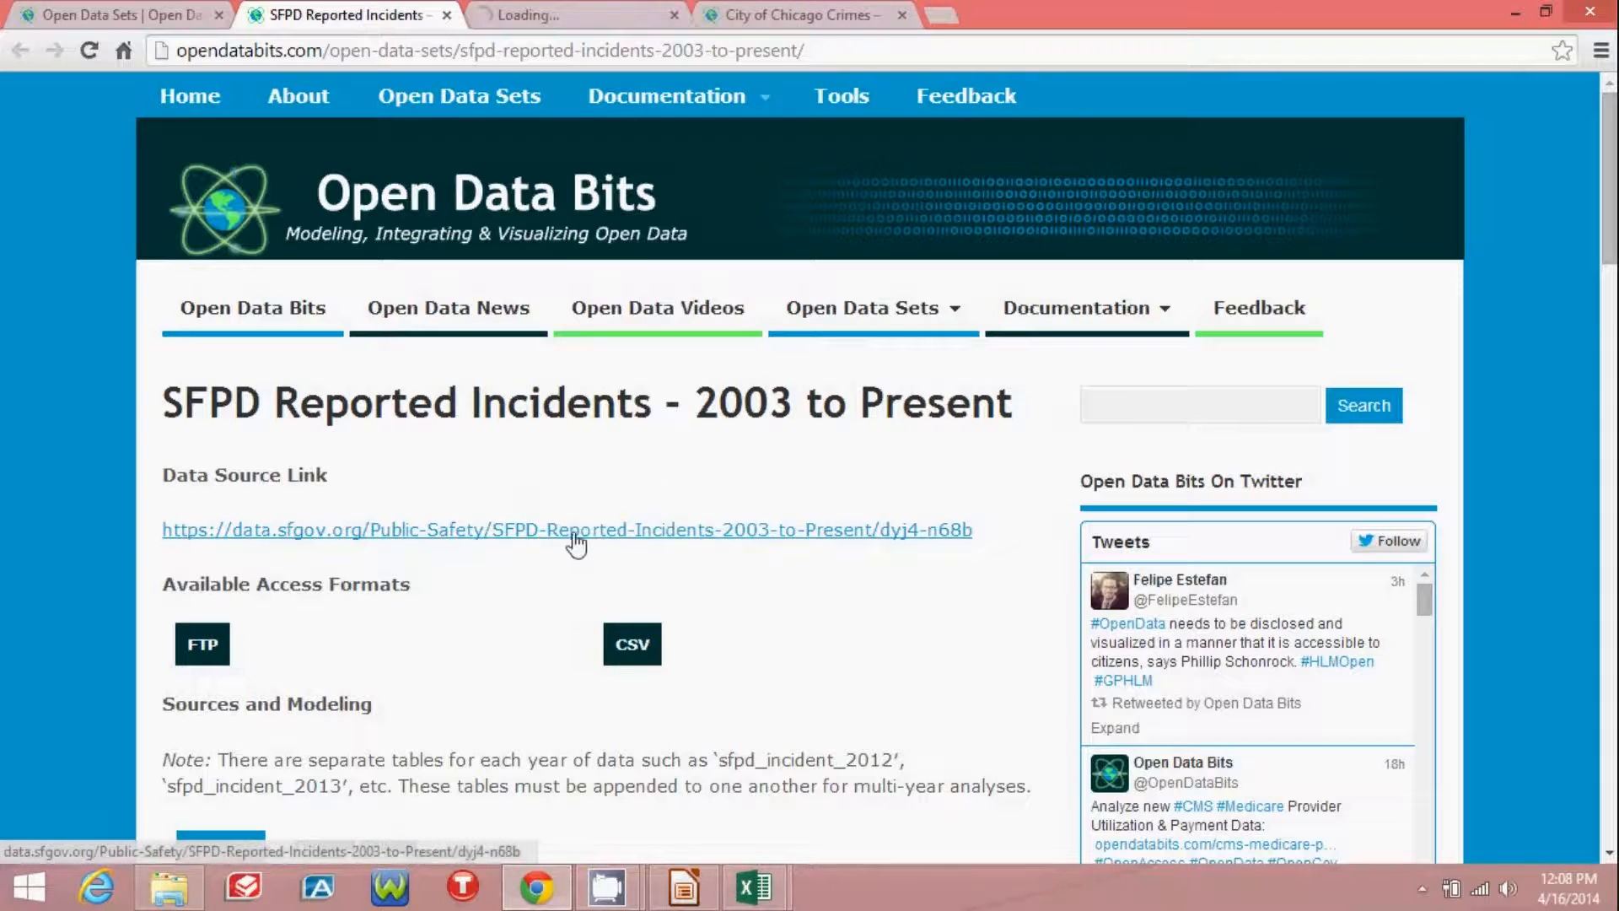
{"action": "left_click", "coordinate": [817, 22]}
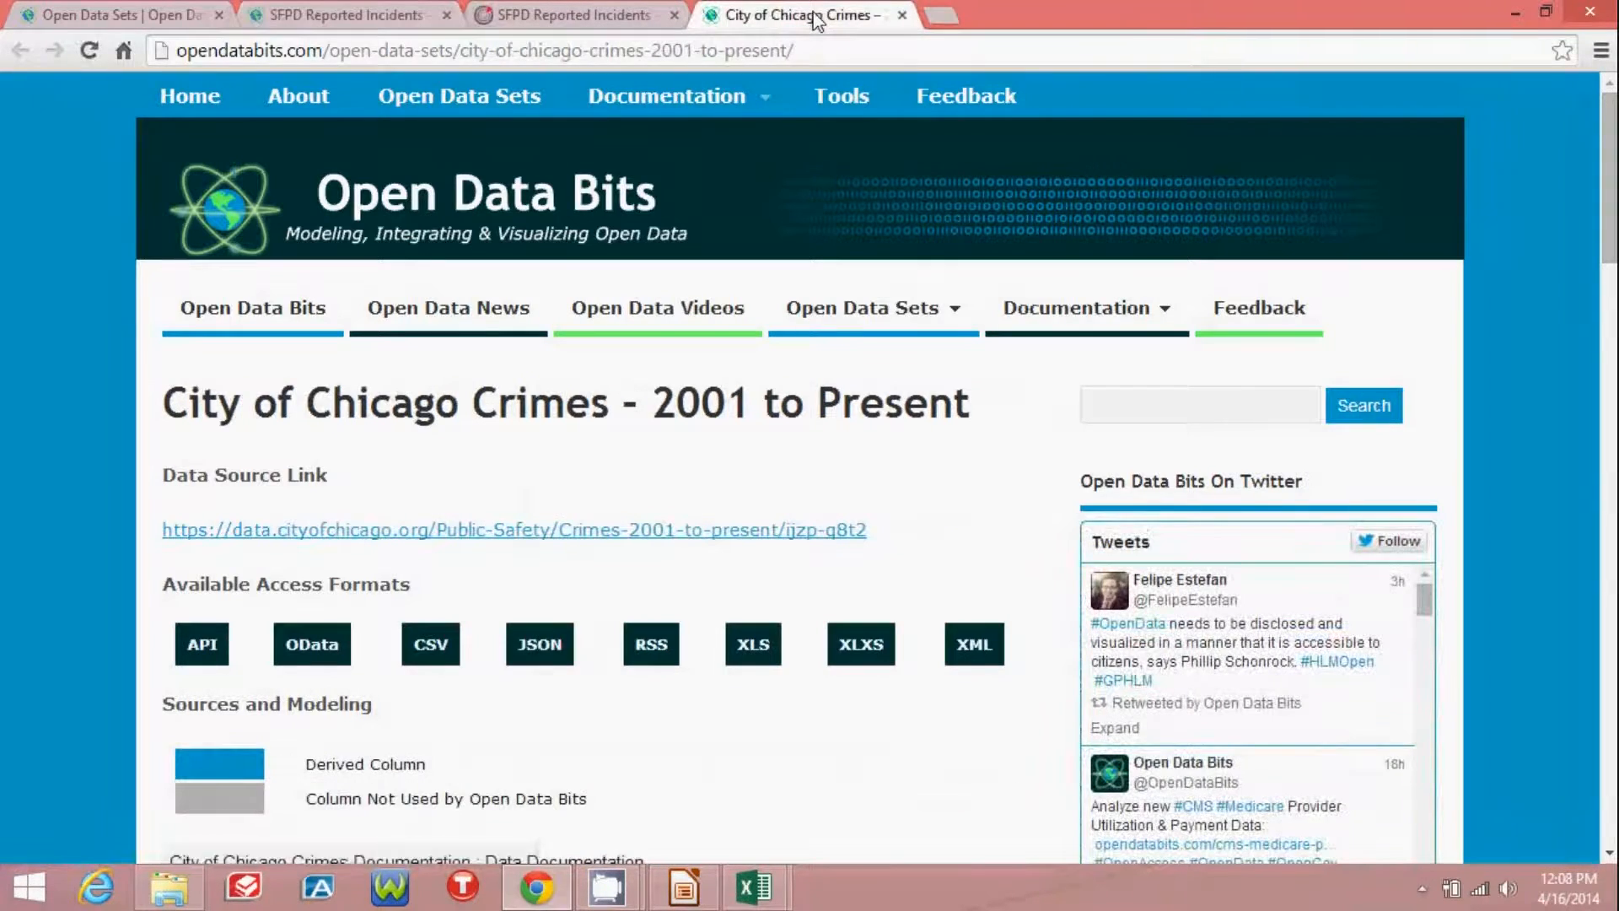
{"action": "right_click", "coordinate": [705, 536]}
{"action": "left_click", "coordinate": [732, 553]}
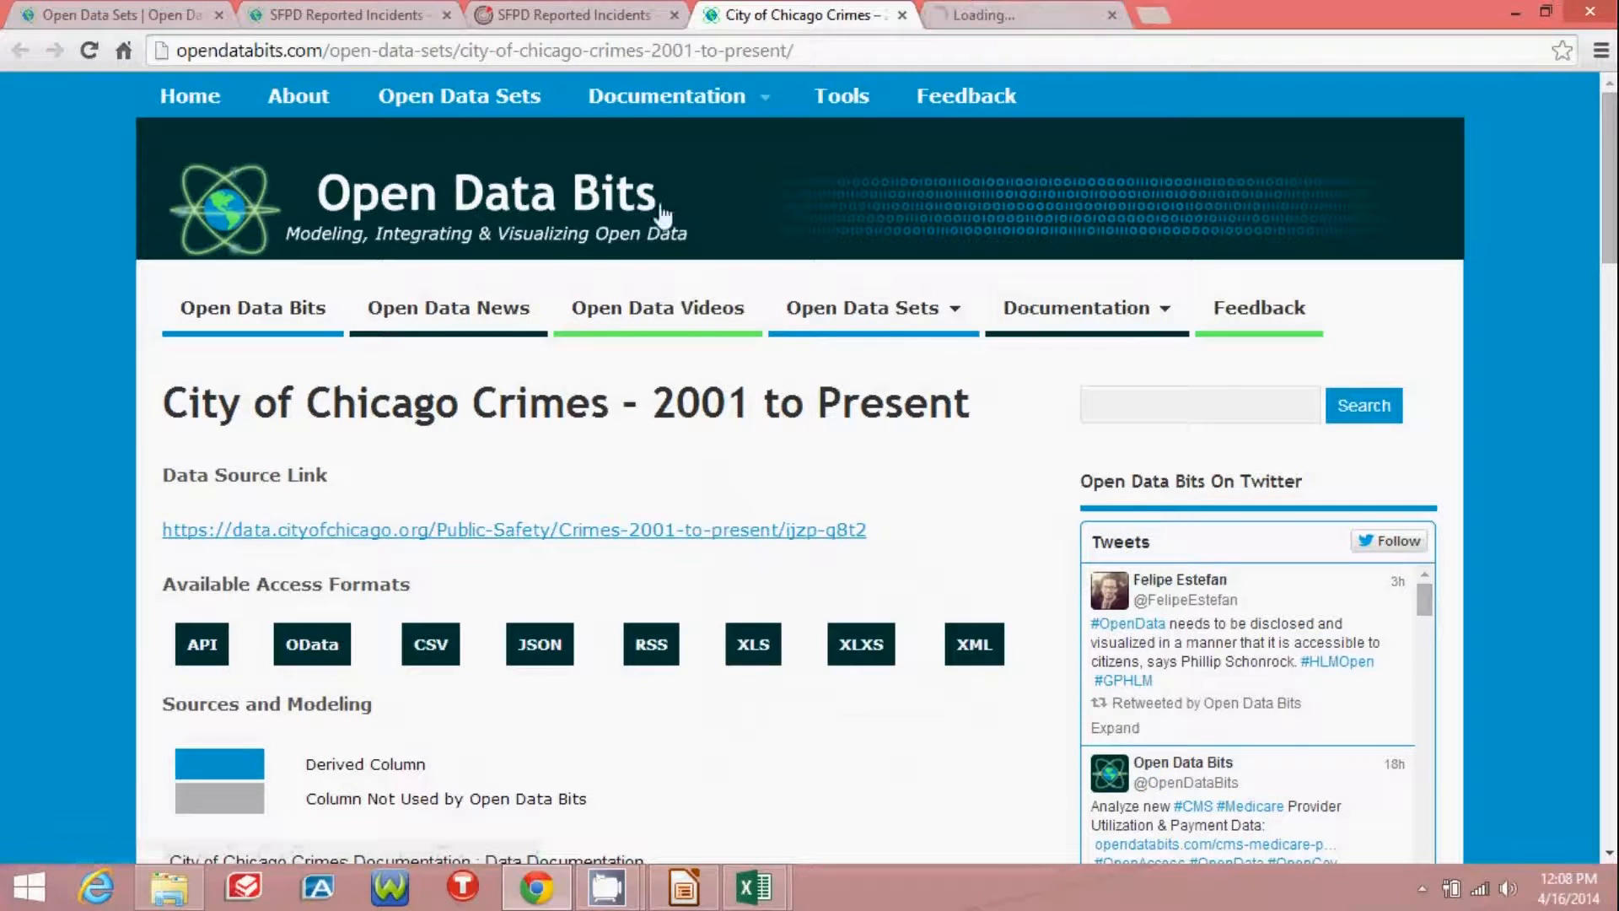
Examine the source portal's crime records, and the access formats and modeling section on the City of Chicago Crimes page
{"action": "left_click", "coordinate": [569, 14]}
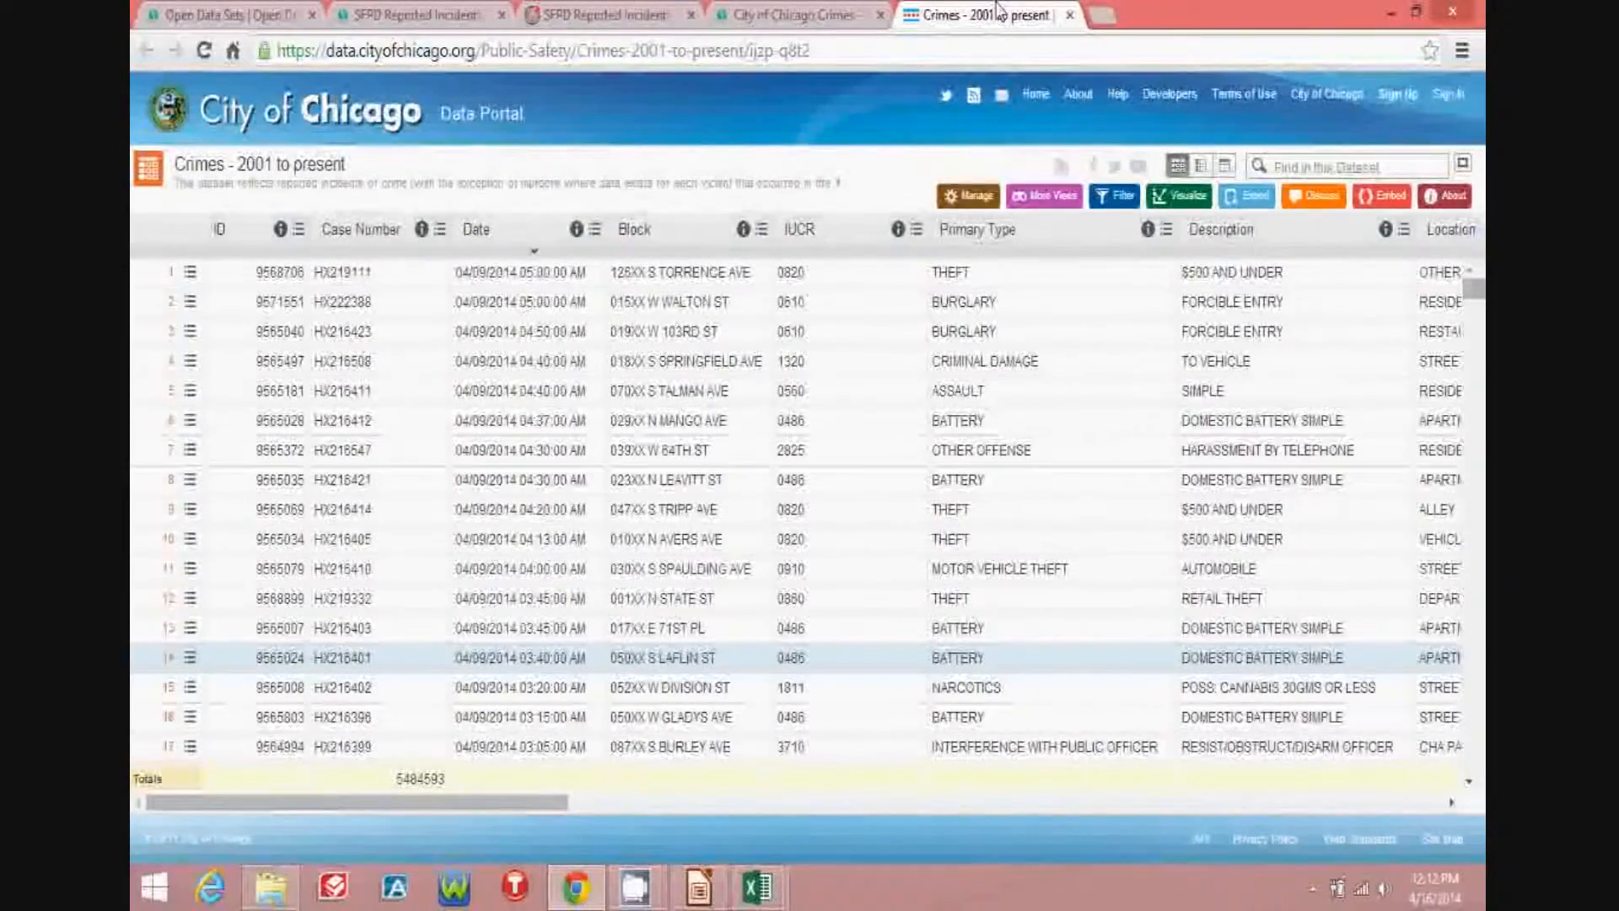
{"action": "left_click_drag", "start_coordinate": [441, 805], "coordinate": [532, 776]}
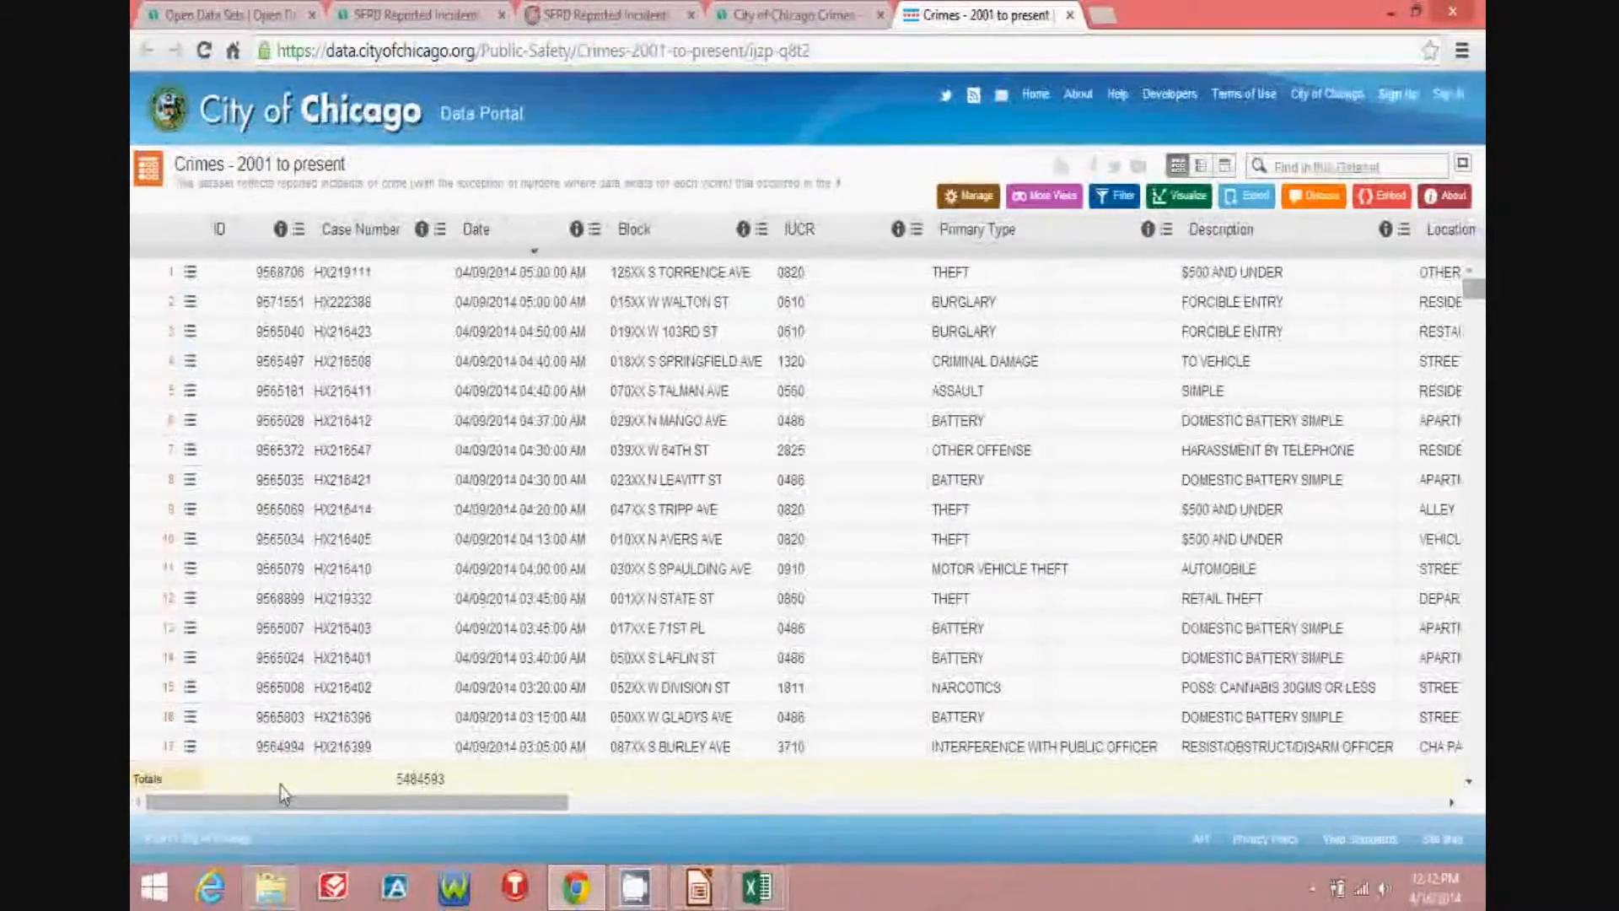
{"action": "left_click", "coordinate": [815, 16]}
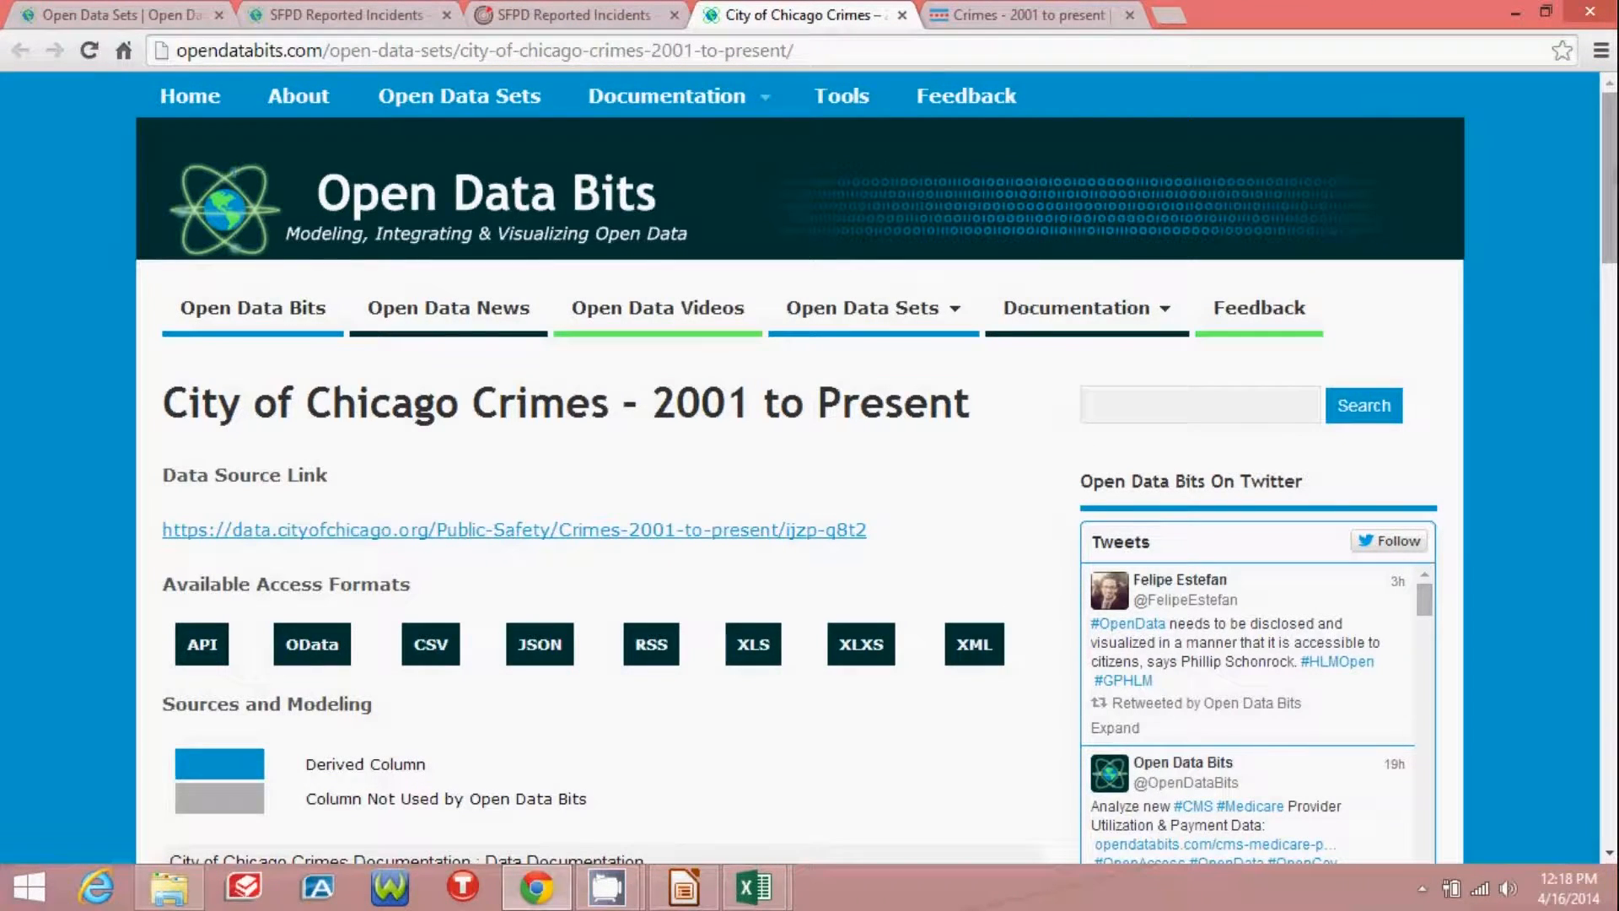
{"action": "scroll", "coordinate": [464, 268], "scroll_direction": "down", "scroll_amount": 4}
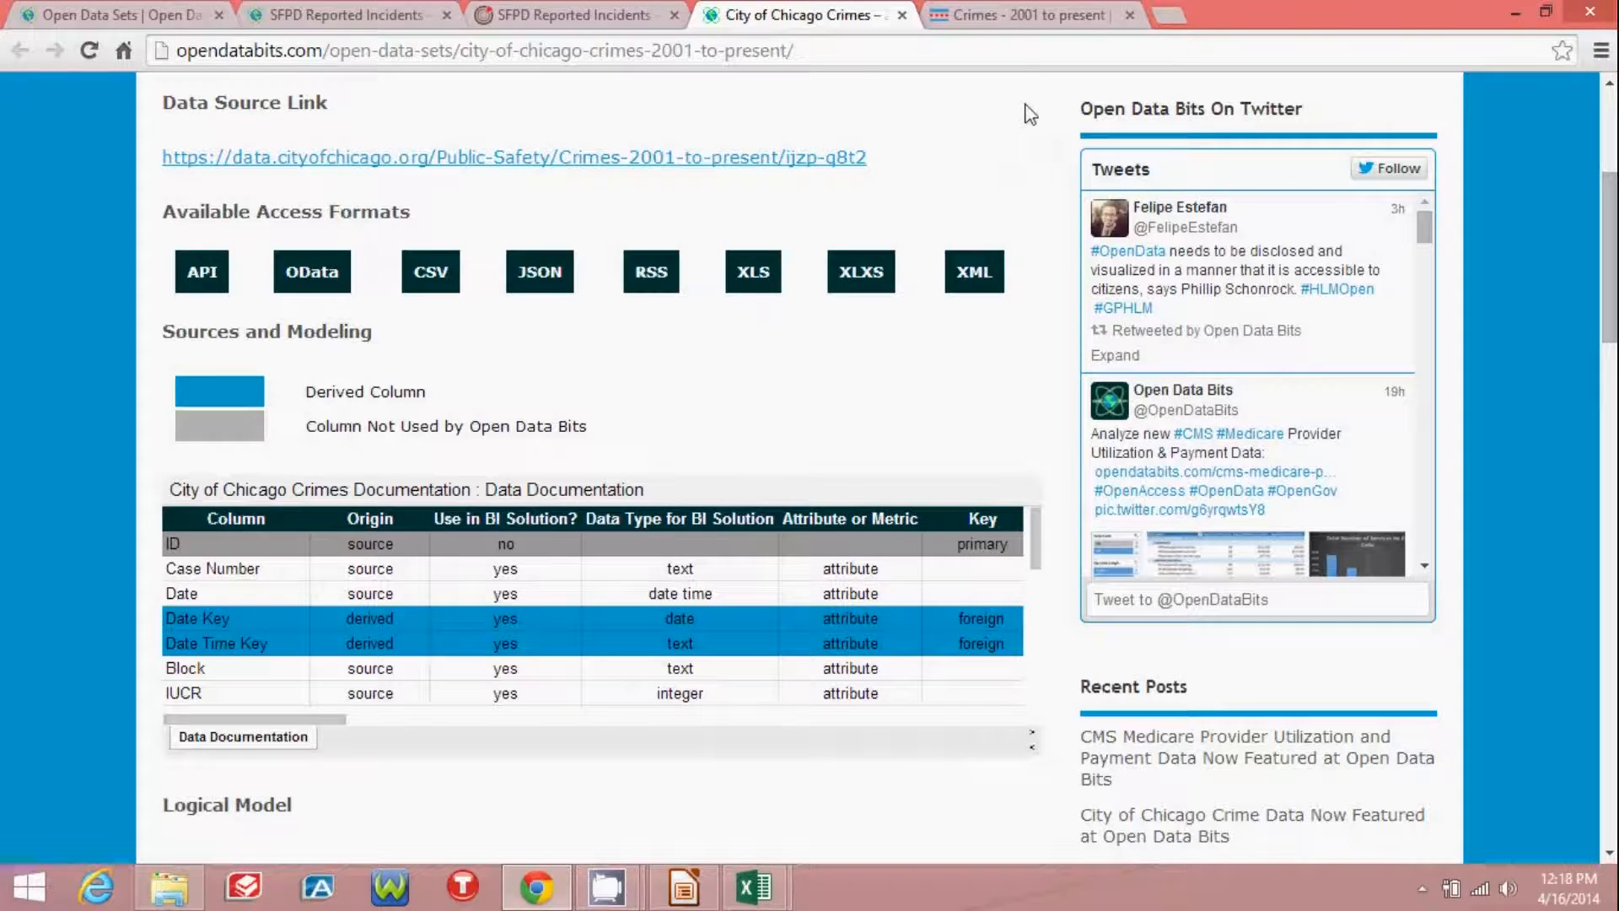
Examine the OData link and the Download formats among the export options of Chicago's Crimes - 2001 to present dataset
{"action": "left_click", "coordinate": [1018, 15]}
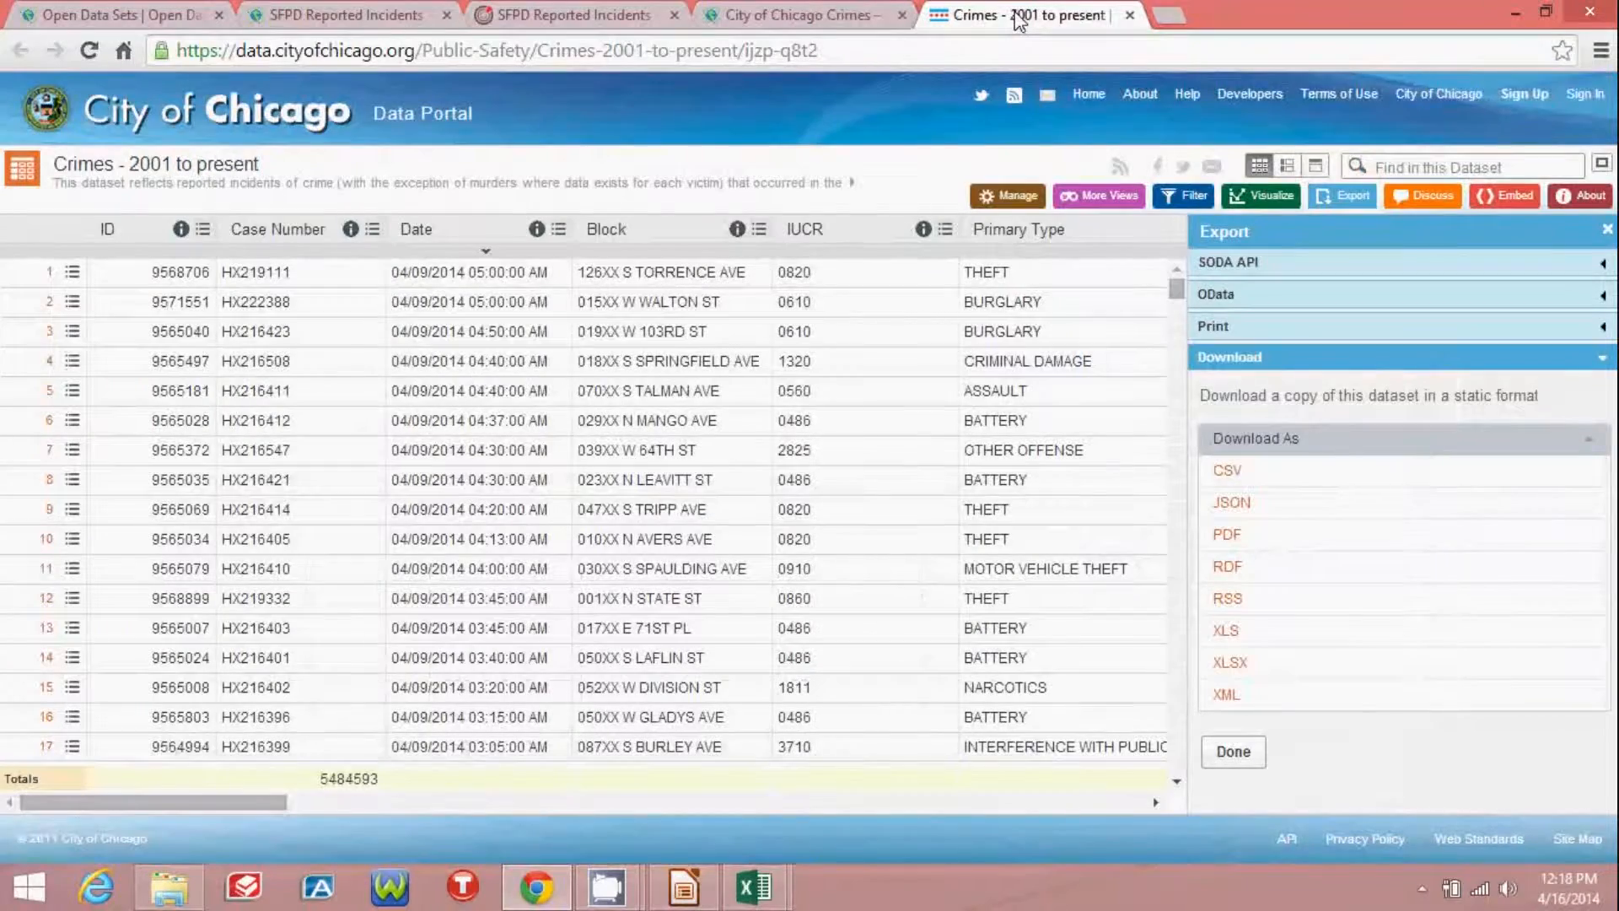
{"action": "left_click", "coordinate": [1605, 302]}
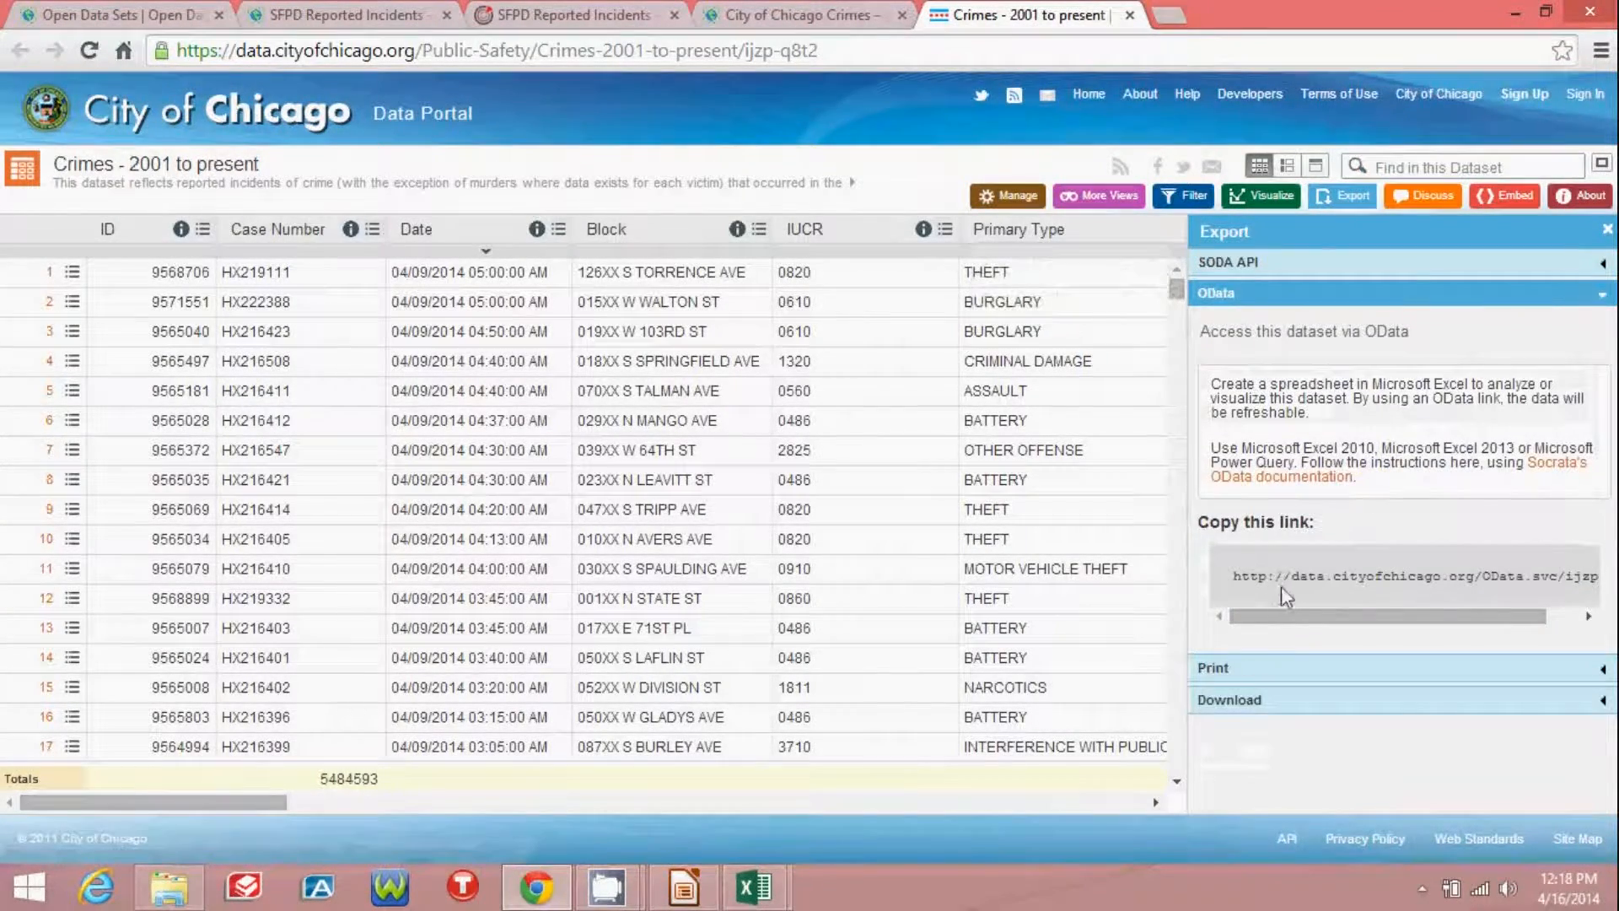
{"action": "mouse_move", "coordinate": [1281, 620]}
{"action": "left_mouse_down"}
{"action": "mouse_move", "coordinate": [1368, 628]}
{"action": "mouse_move", "coordinate": [1265, 629]}
{"action": "left_mouse_up"}
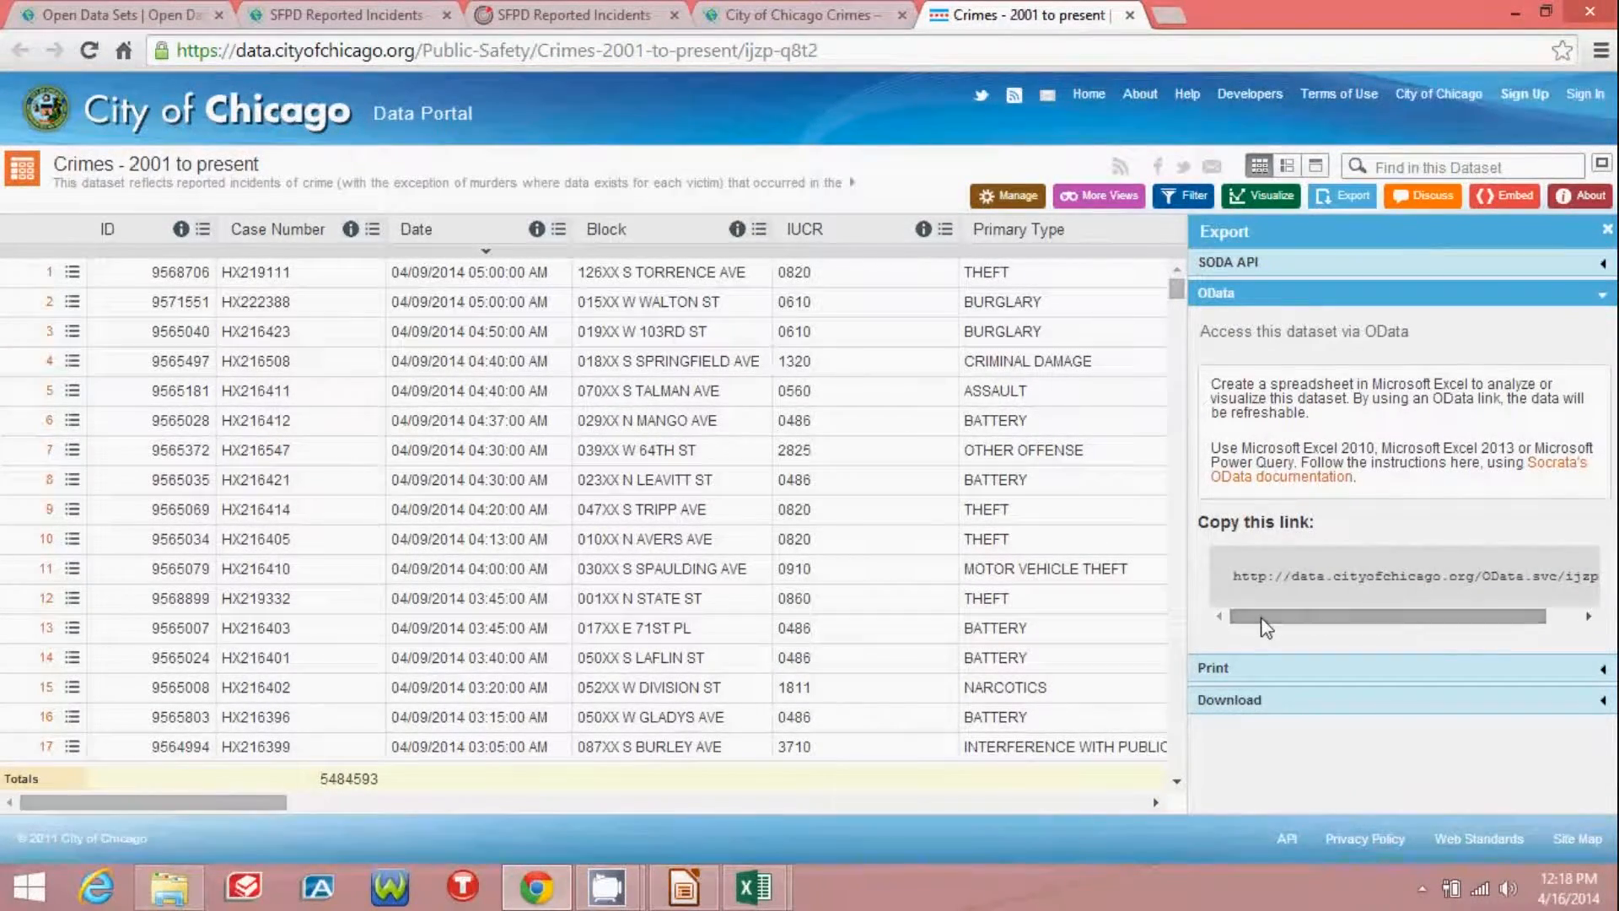
{"action": "left_click", "coordinate": [1602, 700]}
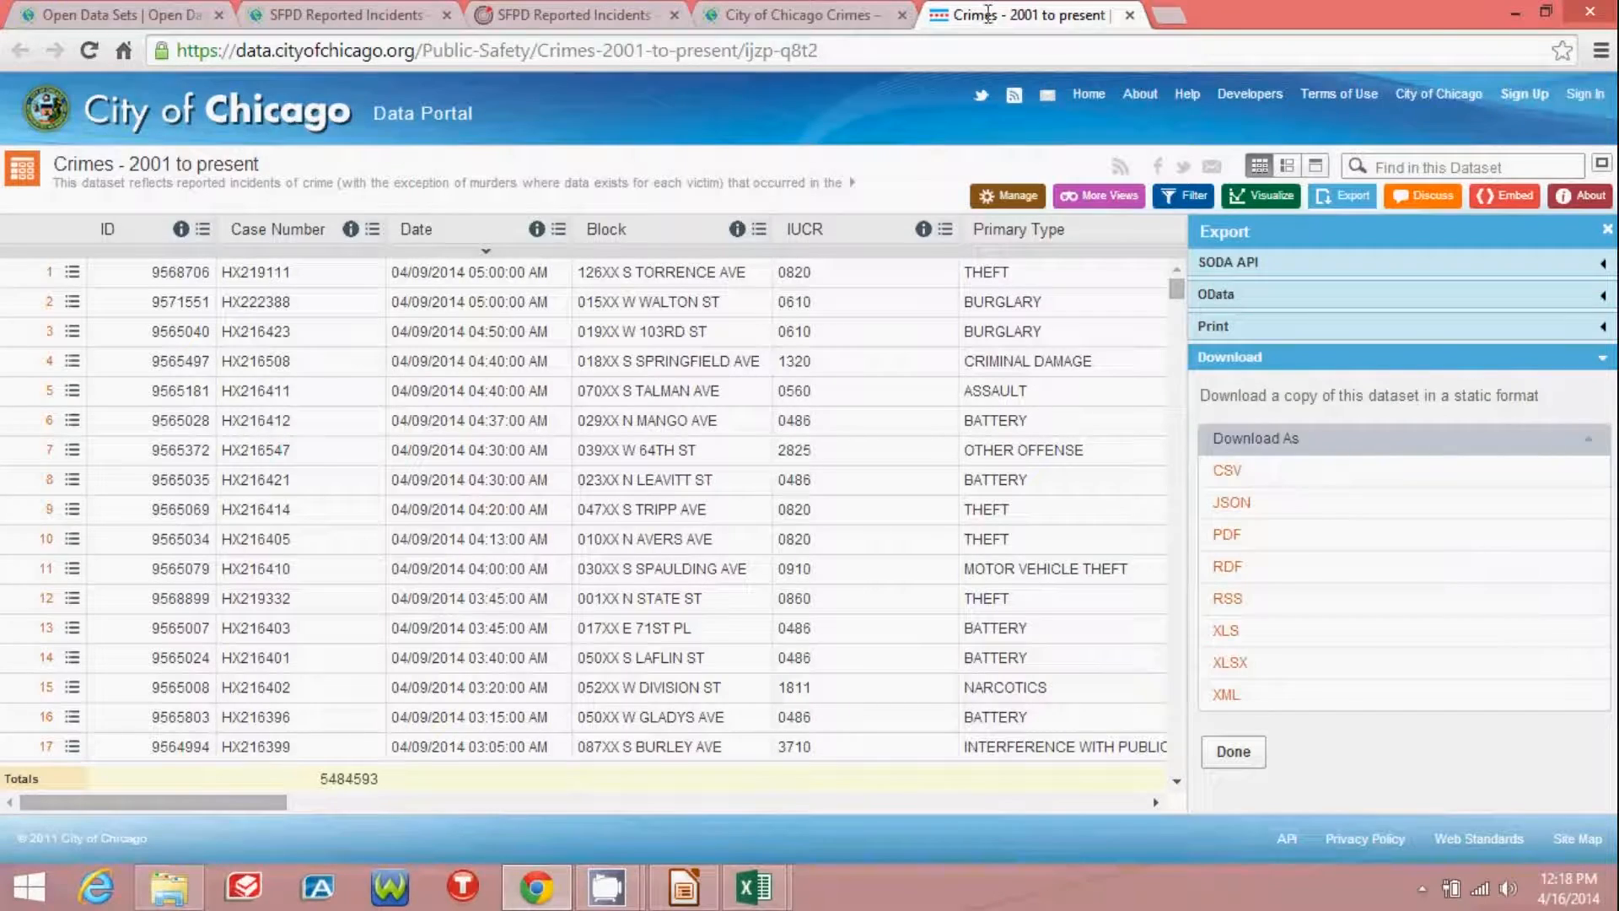
Review the column documentation table and the logical model on the City of Chicago Crimes page
{"action": "left_click", "coordinate": [801, 12]}
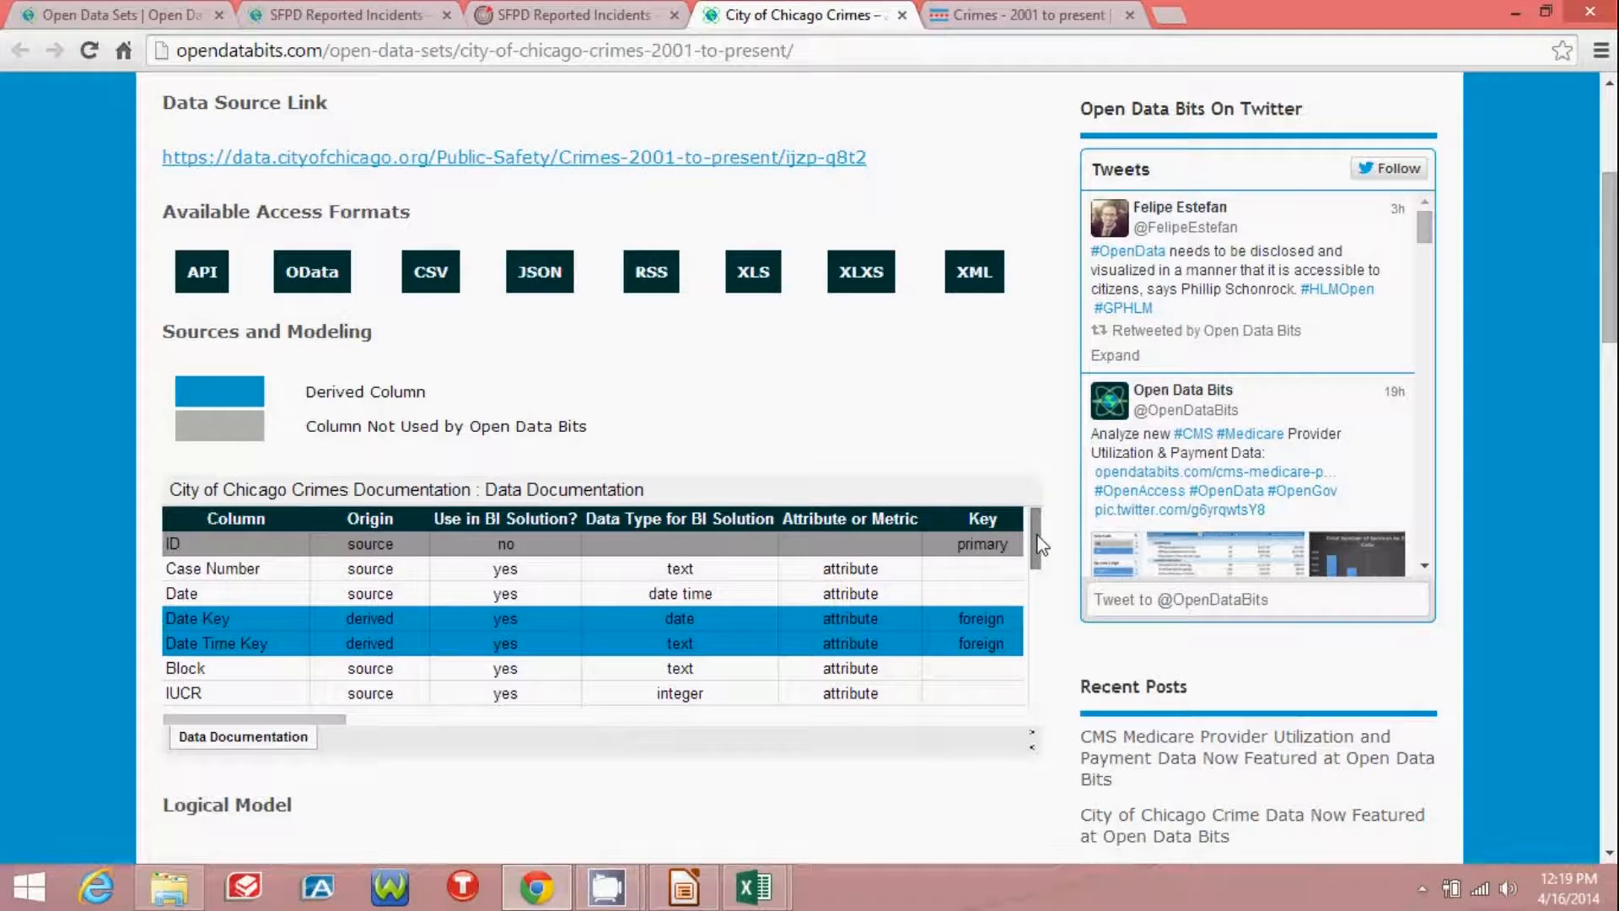
{"action": "scroll", "coordinate": [518, 582], "scroll_direction": "down", "scroll_amount": 1}
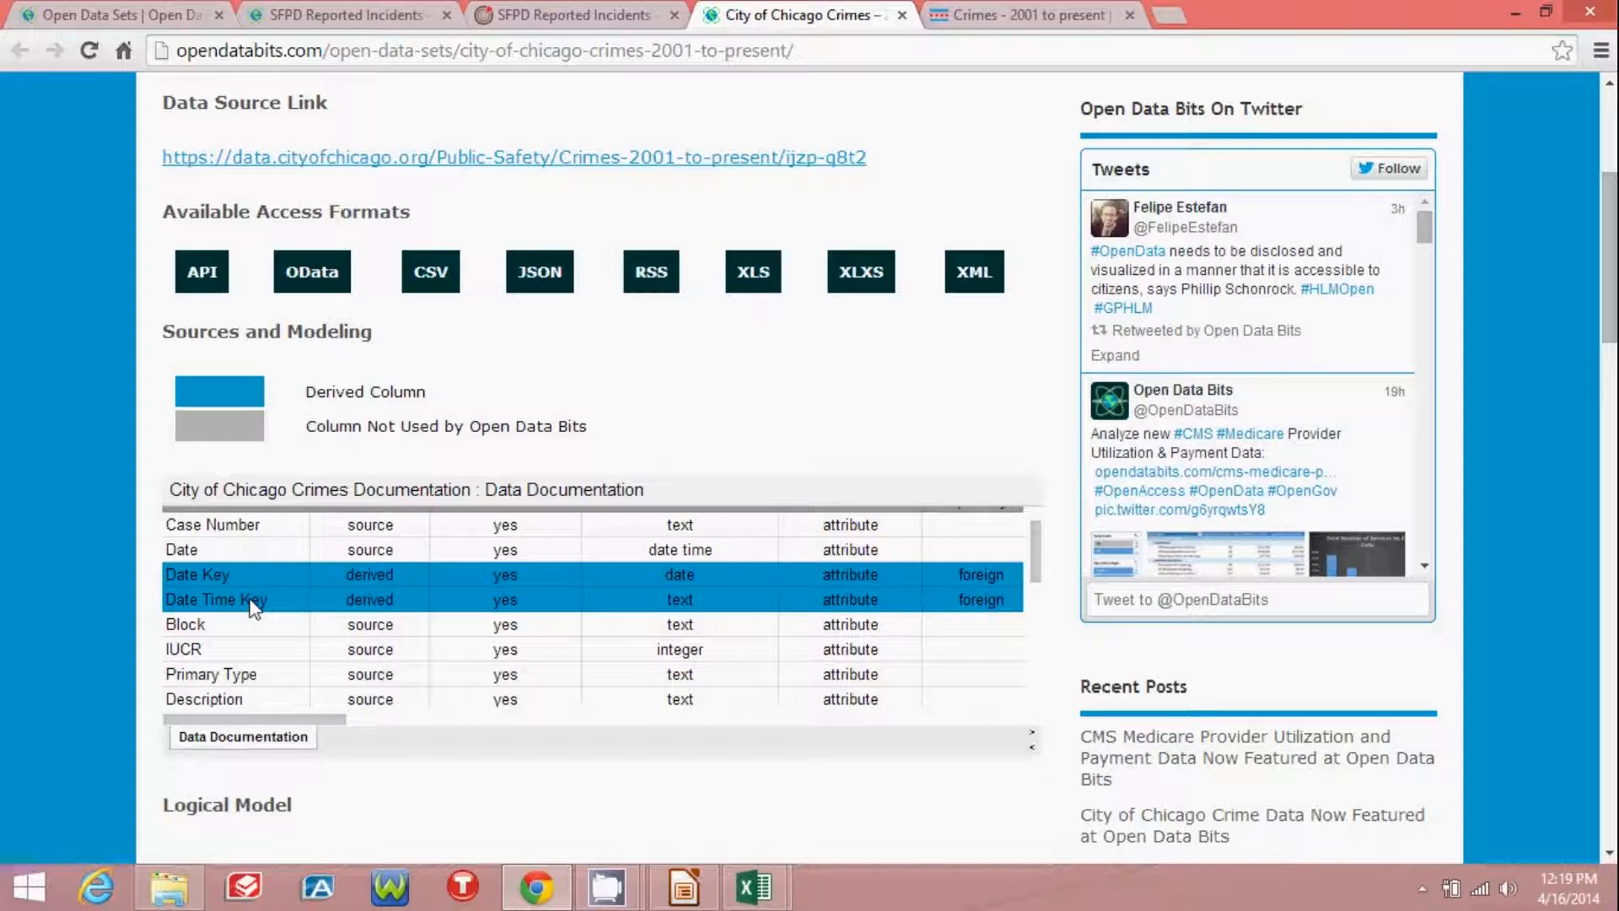
{"action": "left_click_drag", "start_coordinate": [1612, 268], "coordinate": [1612, 407]}
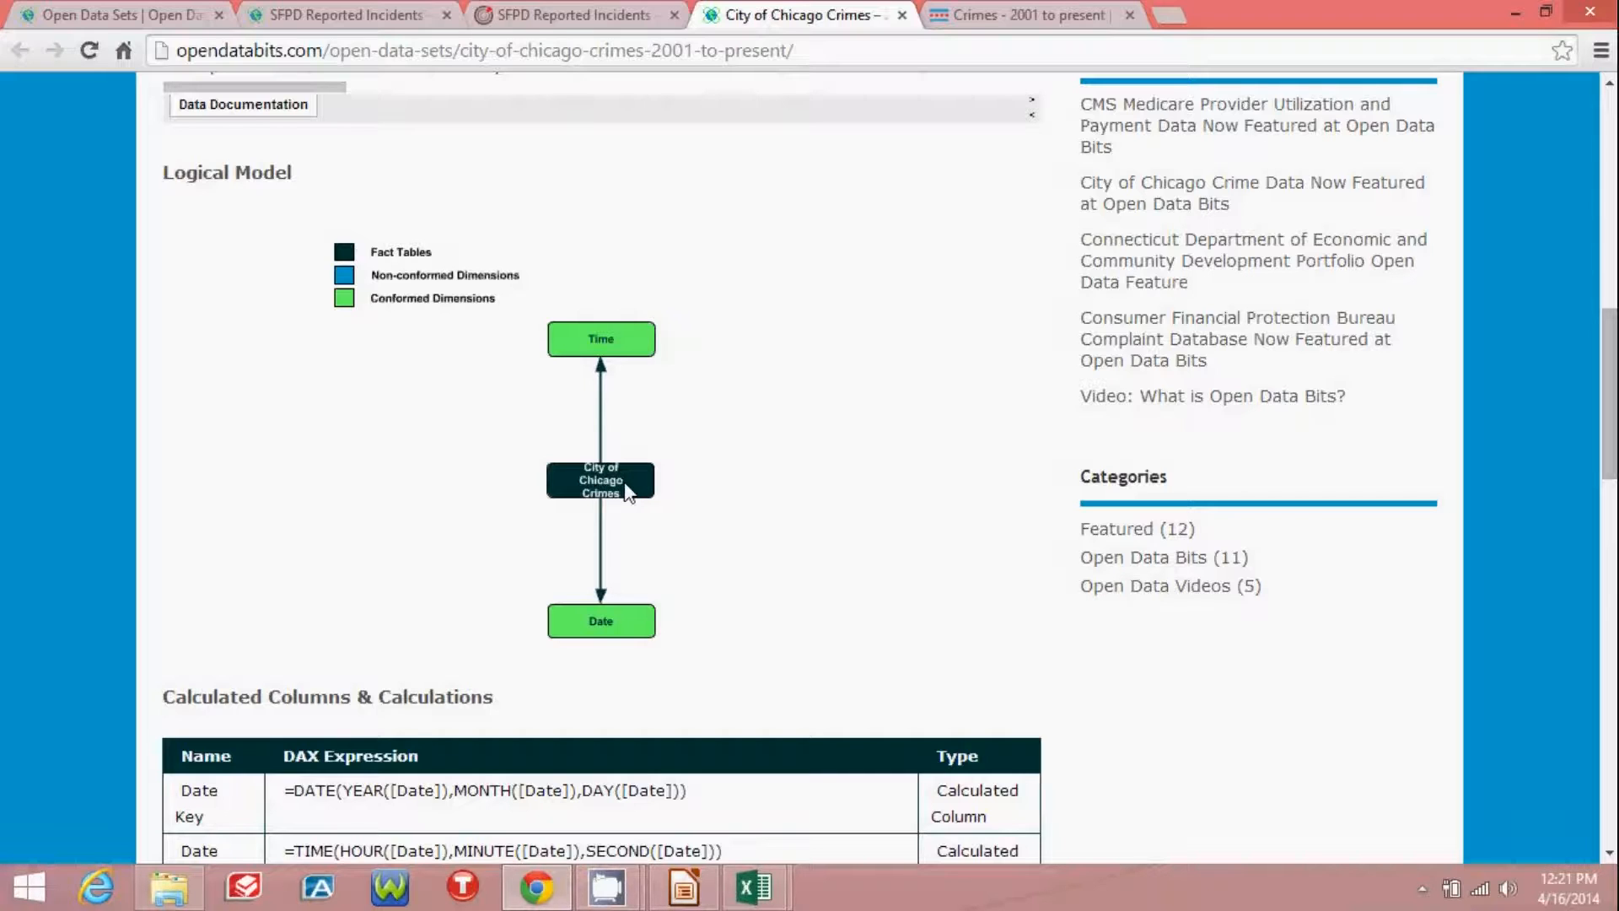
Review the column documentation table and the logical model on the SFPD Reported Incidents page
{"action": "left_click", "coordinate": [349, 18]}
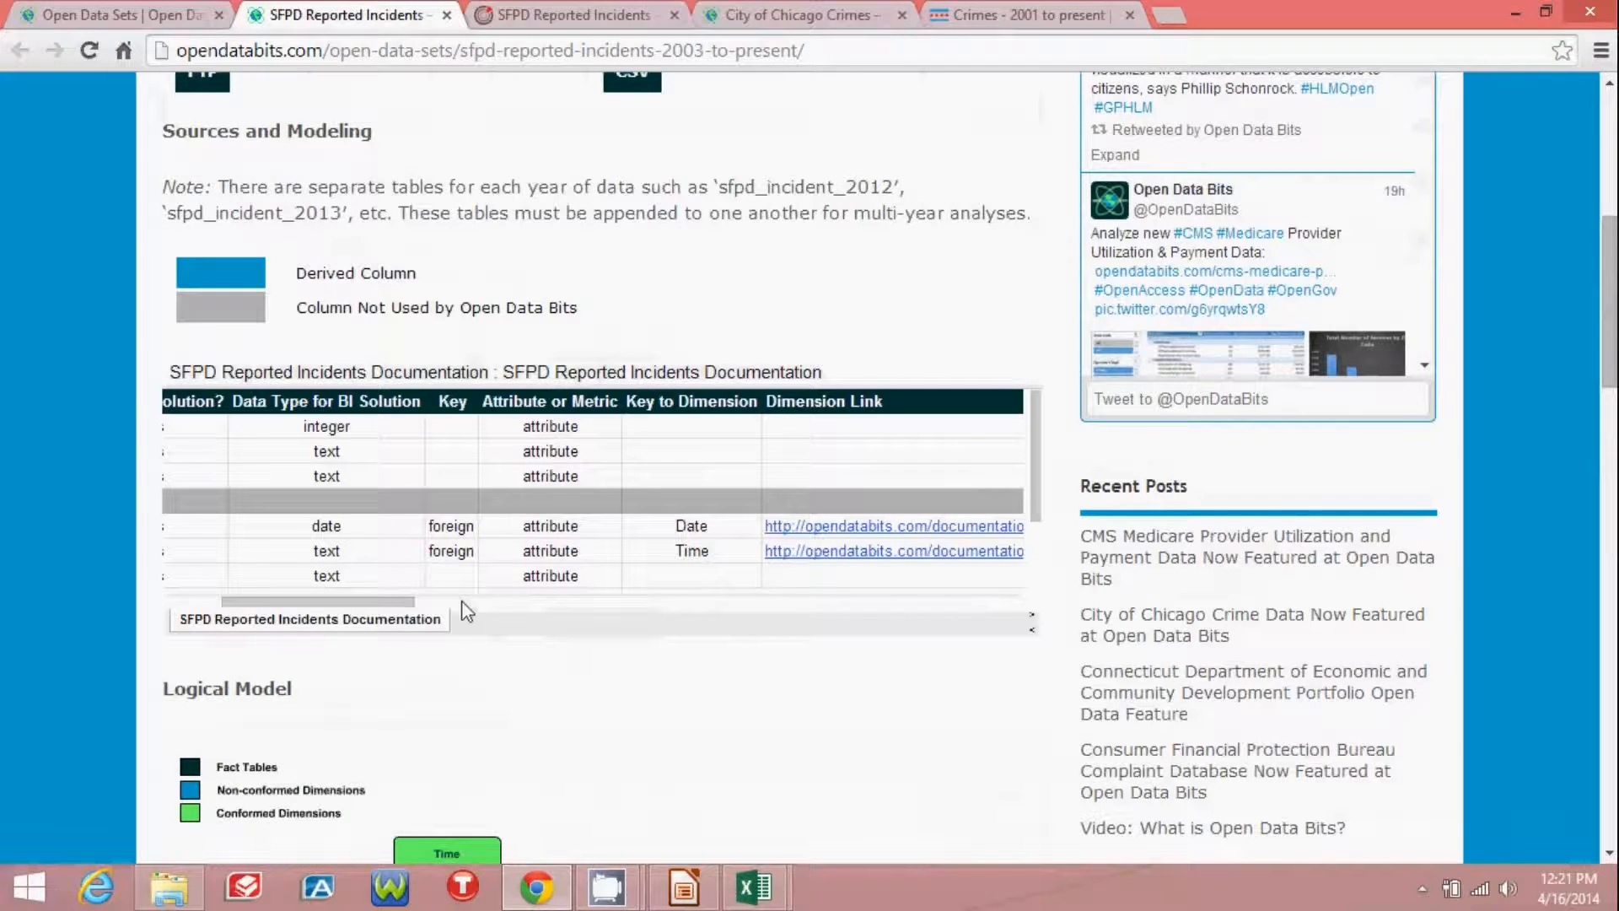
{"action": "left_click_drag", "start_coordinate": [386, 603], "coordinate": [291, 598]}
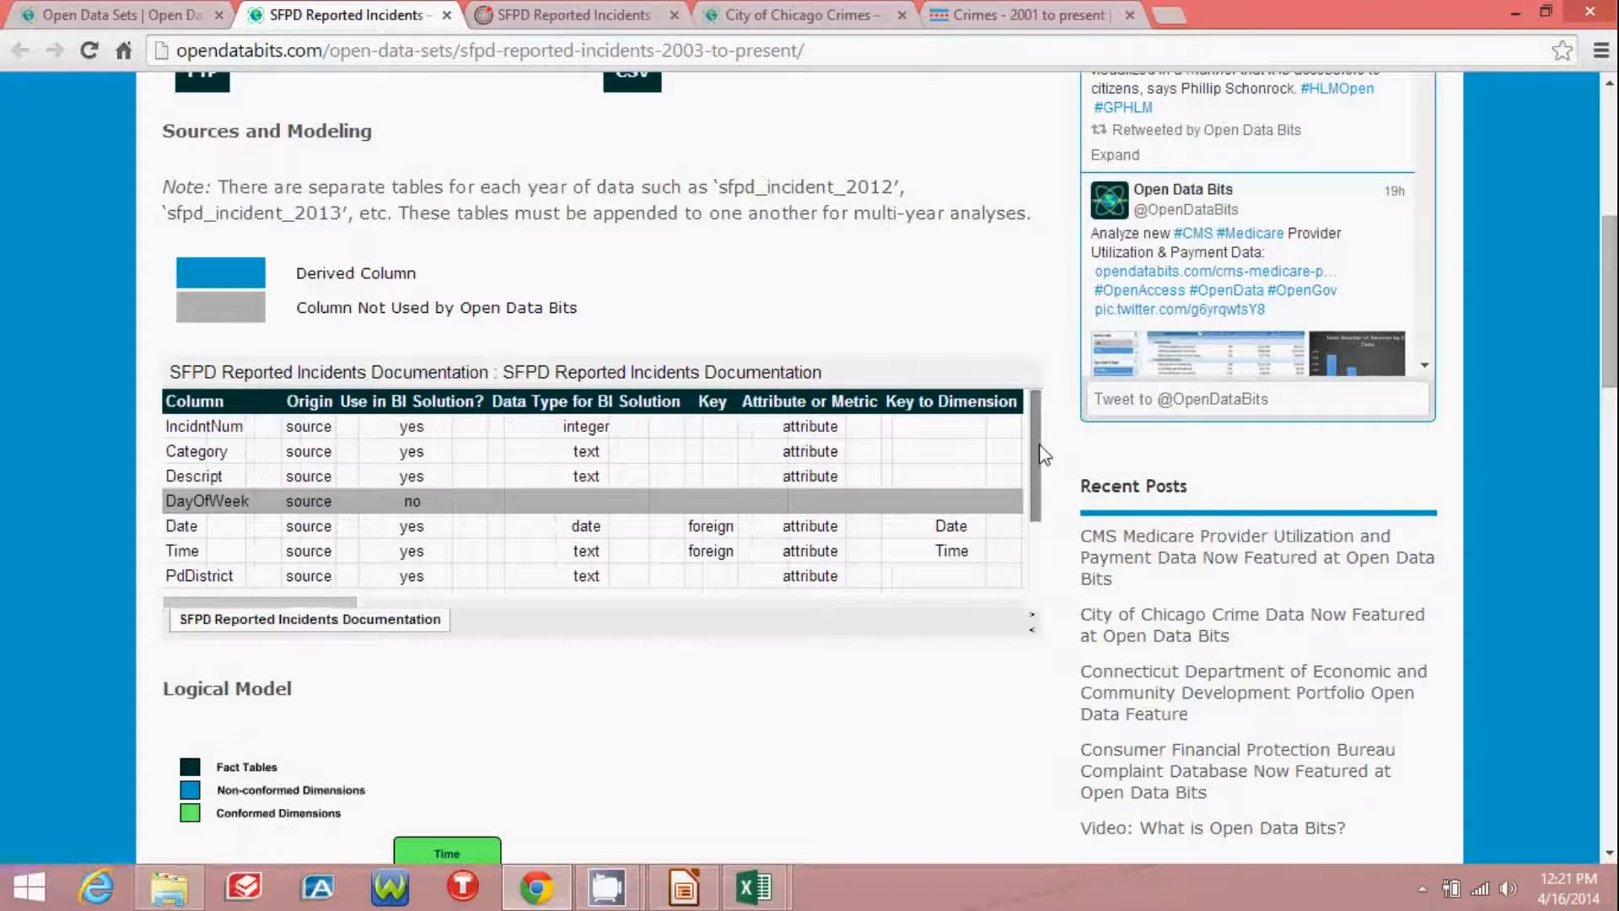
{"action": "mouse_move", "coordinate": [1042, 455]}
{"action": "left_mouse_down"}
{"action": "mouse_move", "coordinate": [1044, 508]}
{"action": "mouse_move", "coordinate": [1040, 455]}
{"action": "left_mouse_up"}
{"action": "left_click_drag", "start_coordinate": [1611, 287], "coordinate": [1611, 400]}
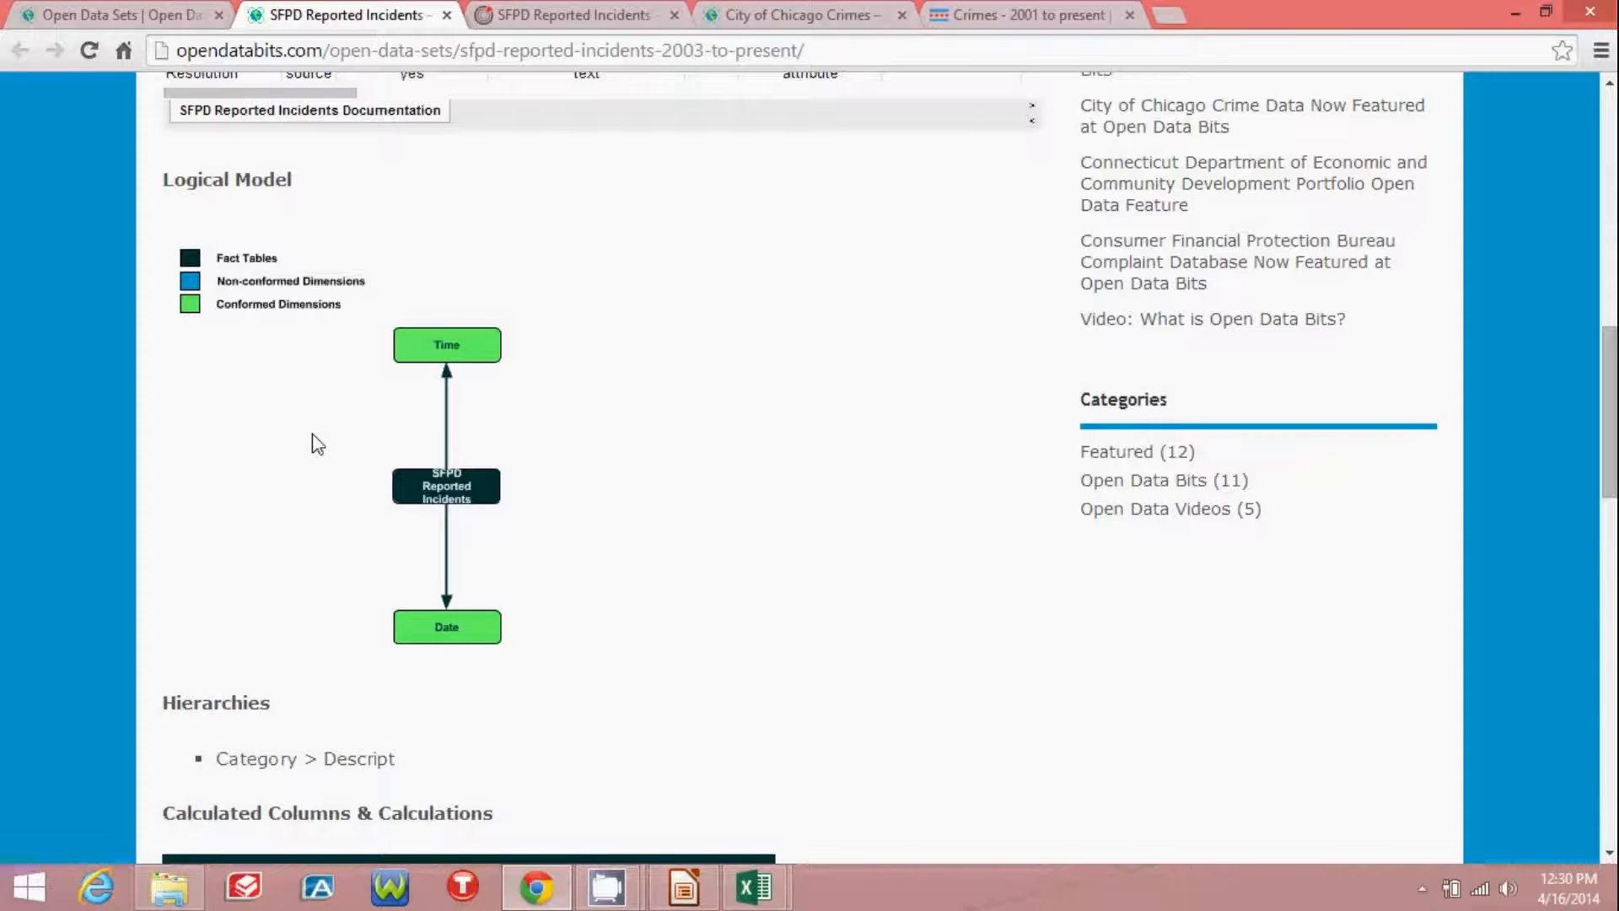
Return to the Open Data Bits home page and open the Date Dimension and Time Dimension documentation in new tabs
{"action": "left_click", "coordinate": [116, 12]}
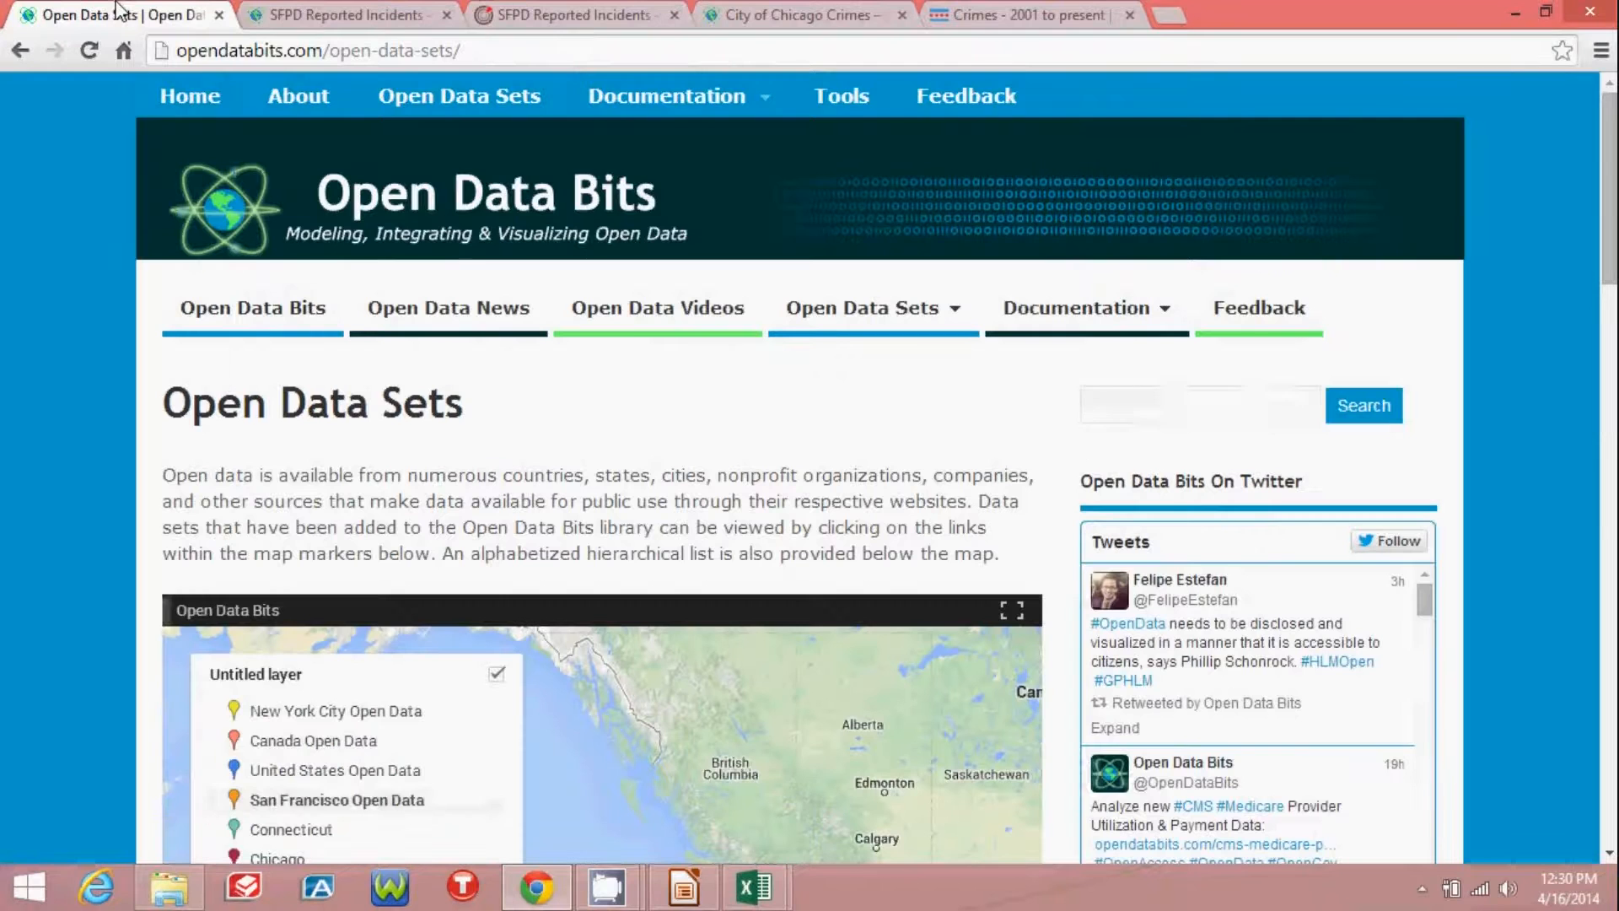
{"action": "left_click", "coordinate": [187, 100]}
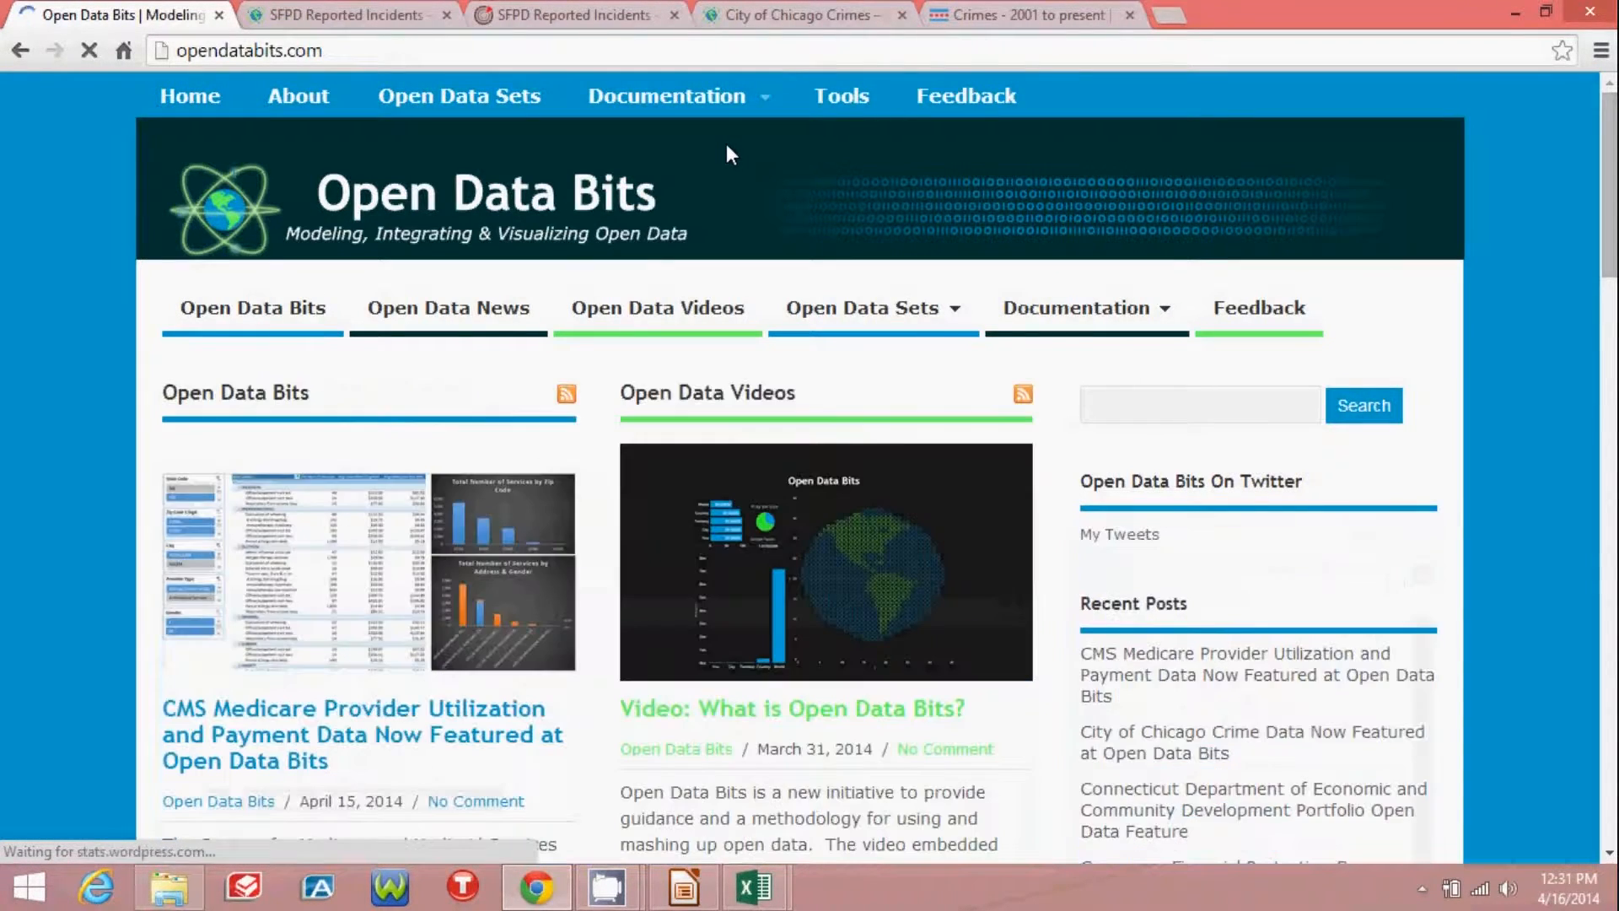
{"action": "mouse_move", "coordinate": [770, 123]}
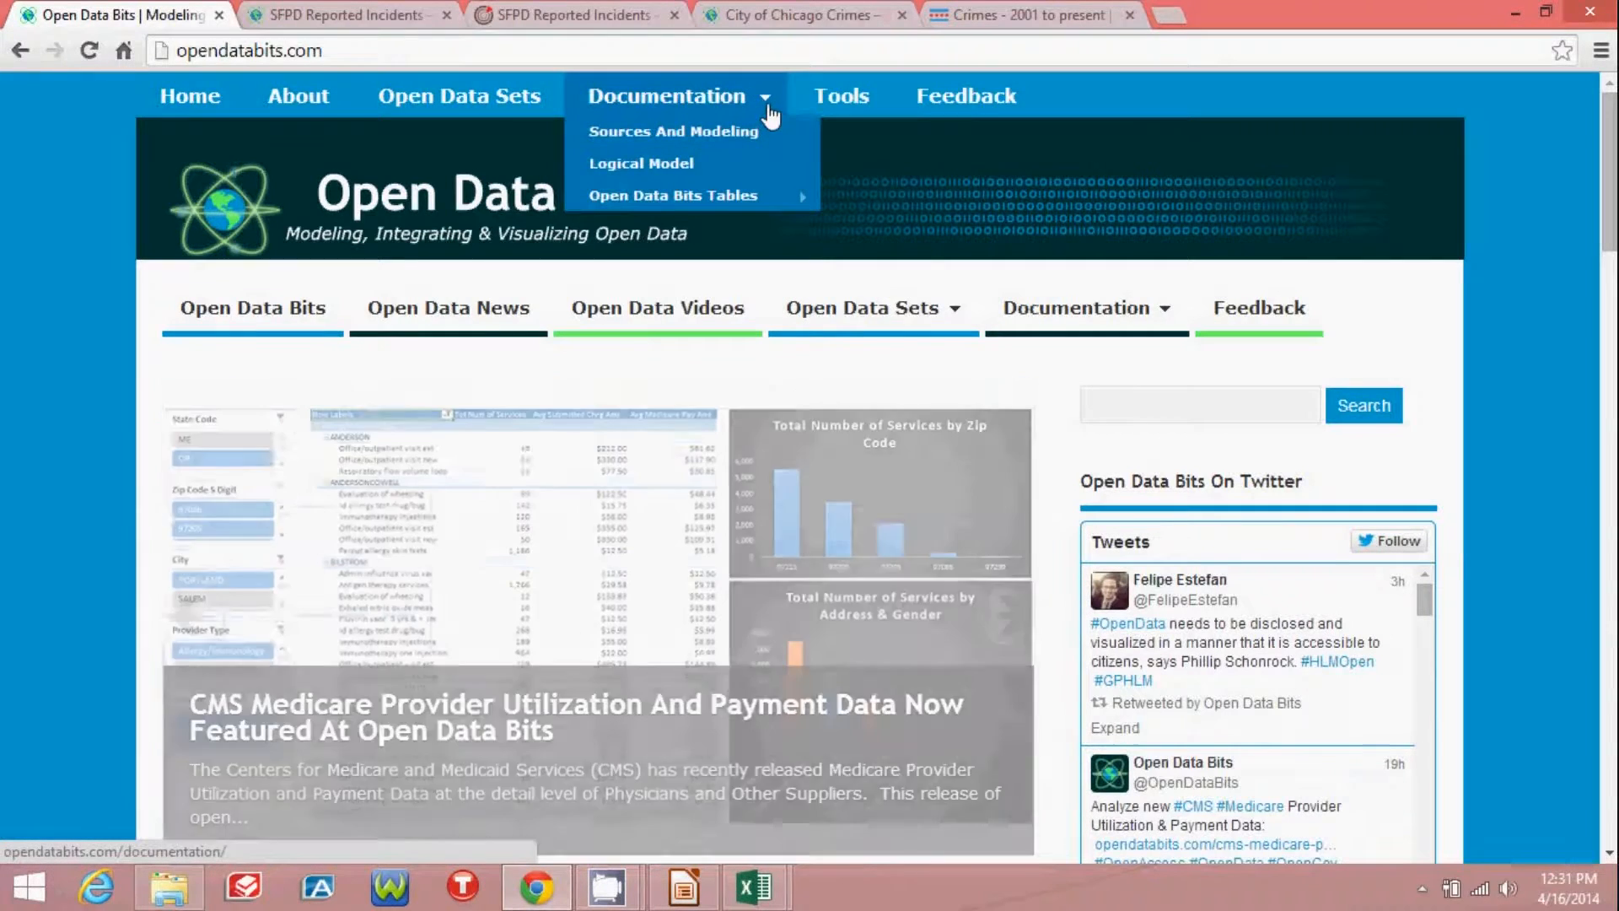
{"action": "mouse_move", "coordinate": [765, 200]}
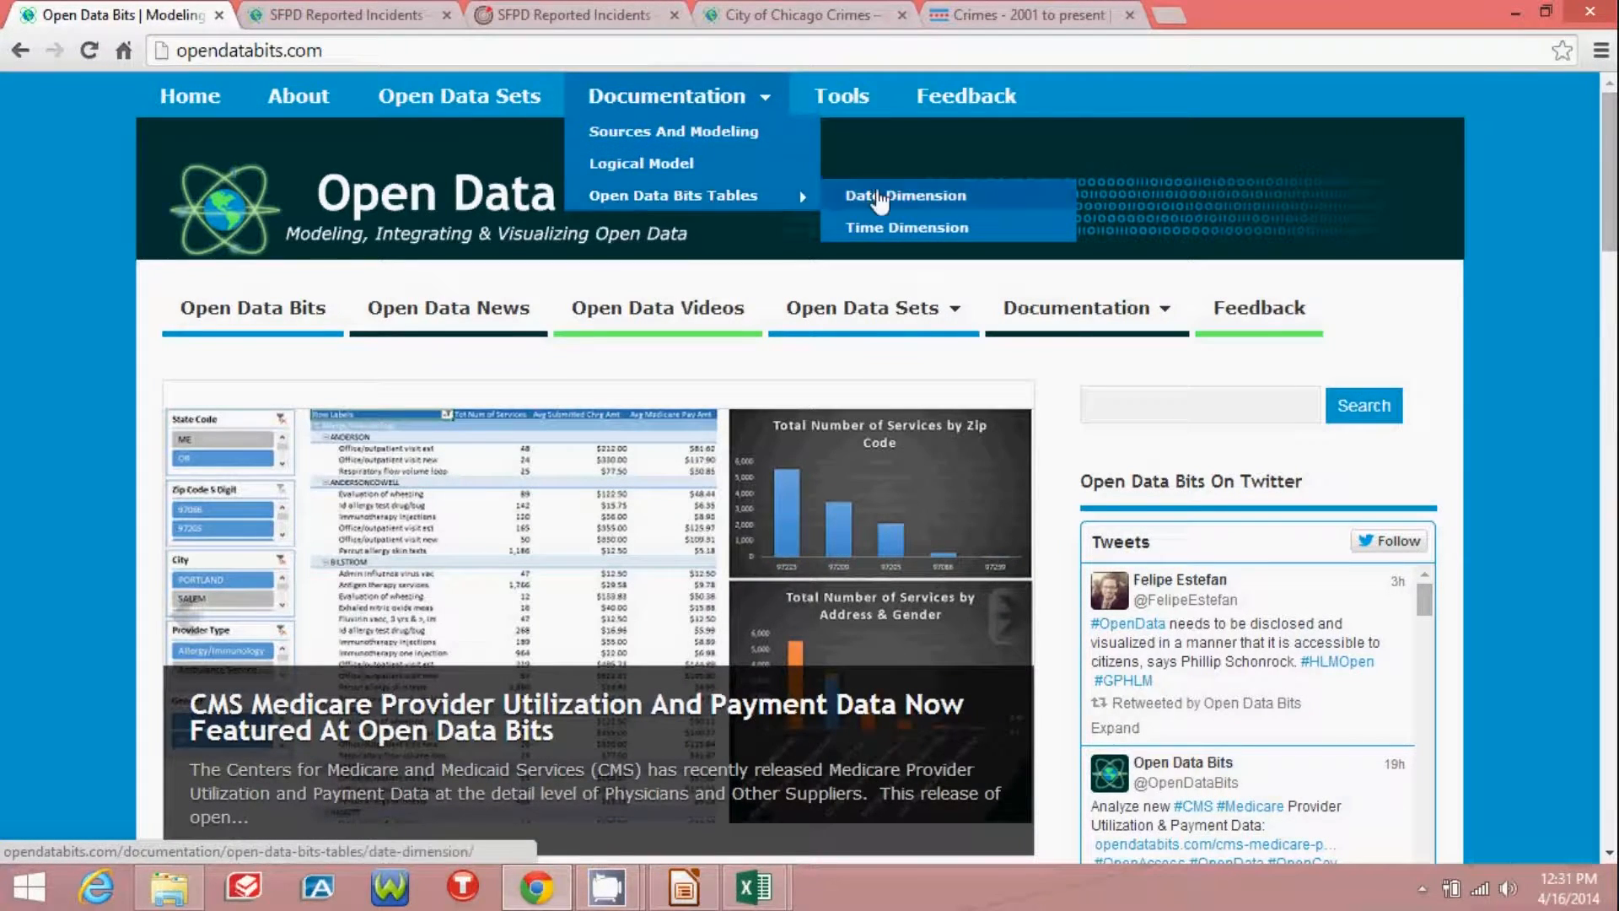
{"action": "right_click", "coordinate": [877, 202]}
{"action": "left_click", "coordinate": [910, 207]}
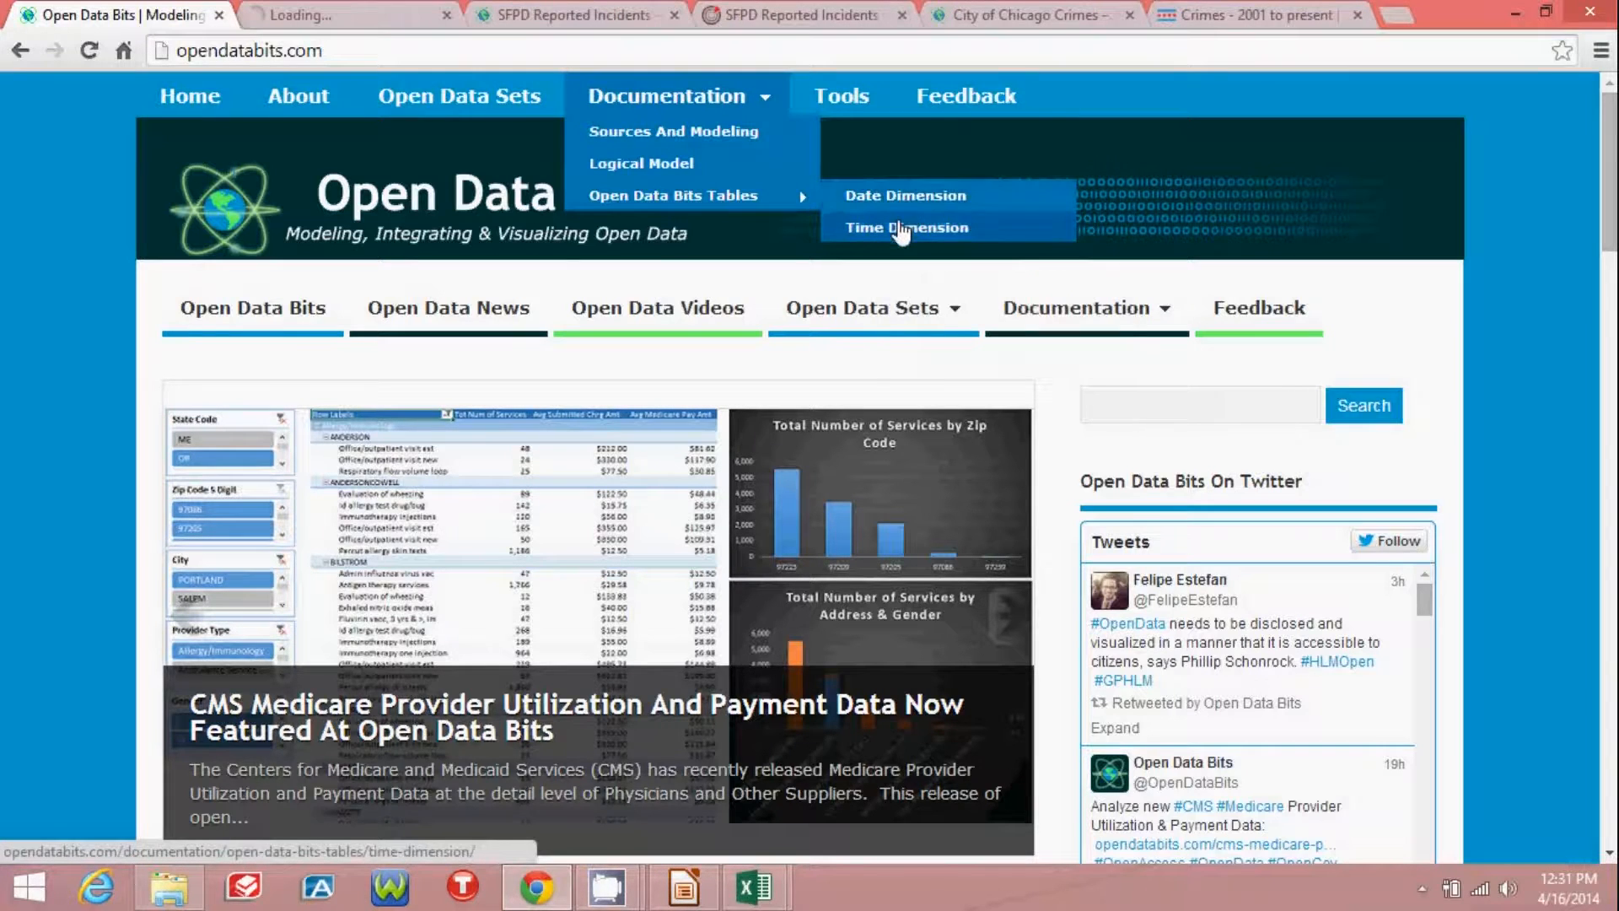
{"action": "right_click", "coordinate": [900, 226]}
{"action": "left_click", "coordinate": [935, 240]}
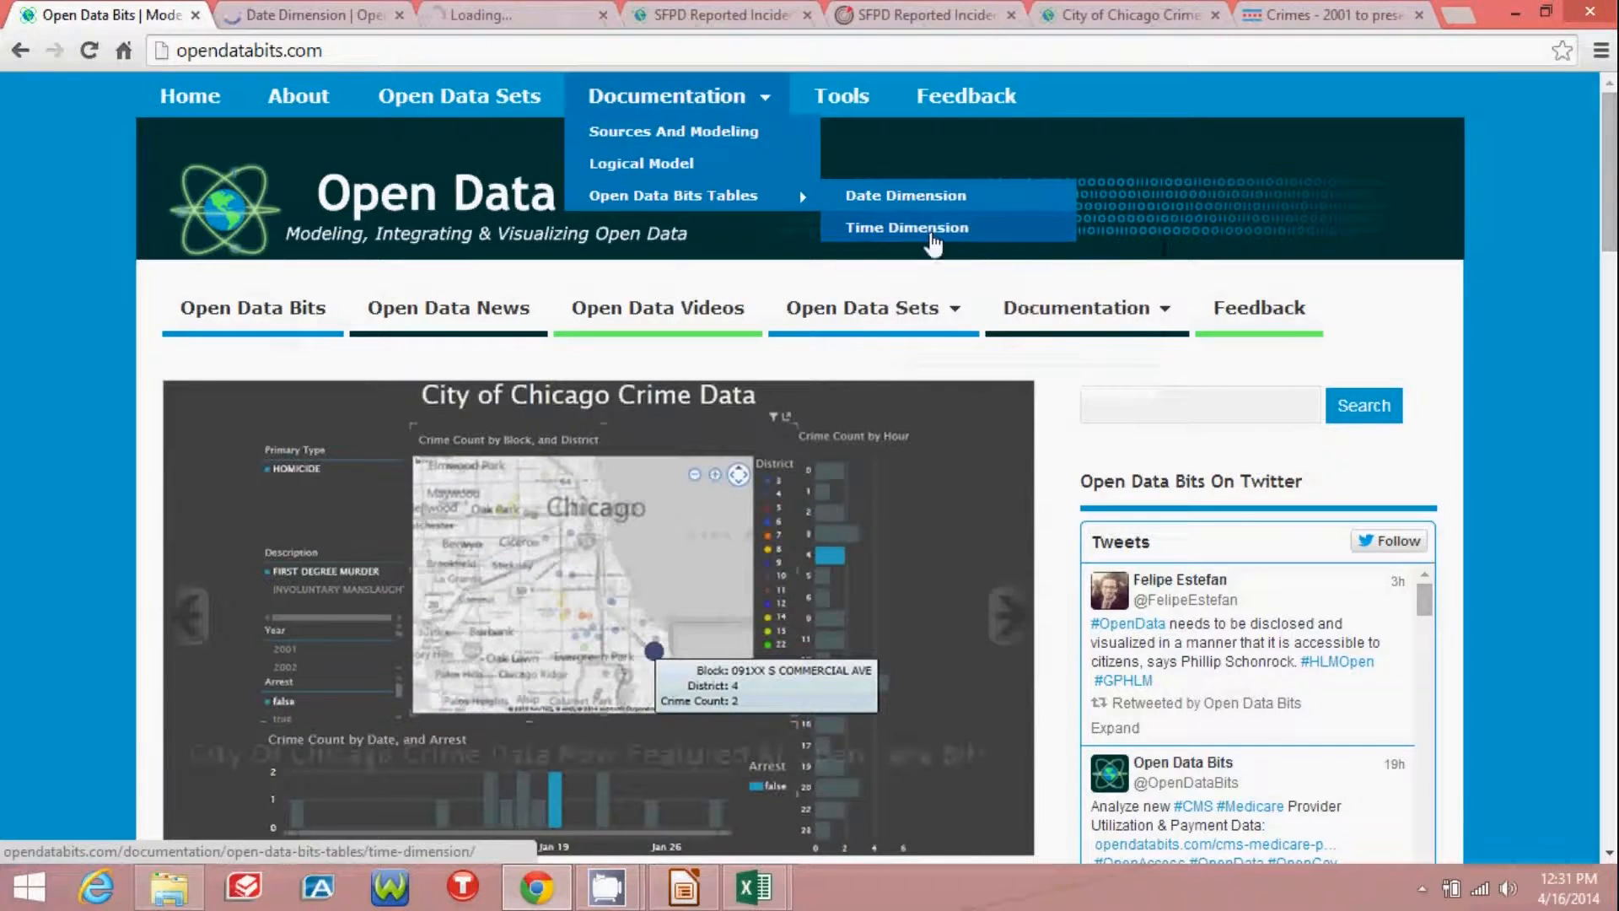
Review the Date Dimension page's table of columns and its .ods download note
{"action": "left_click", "coordinate": [312, 12]}
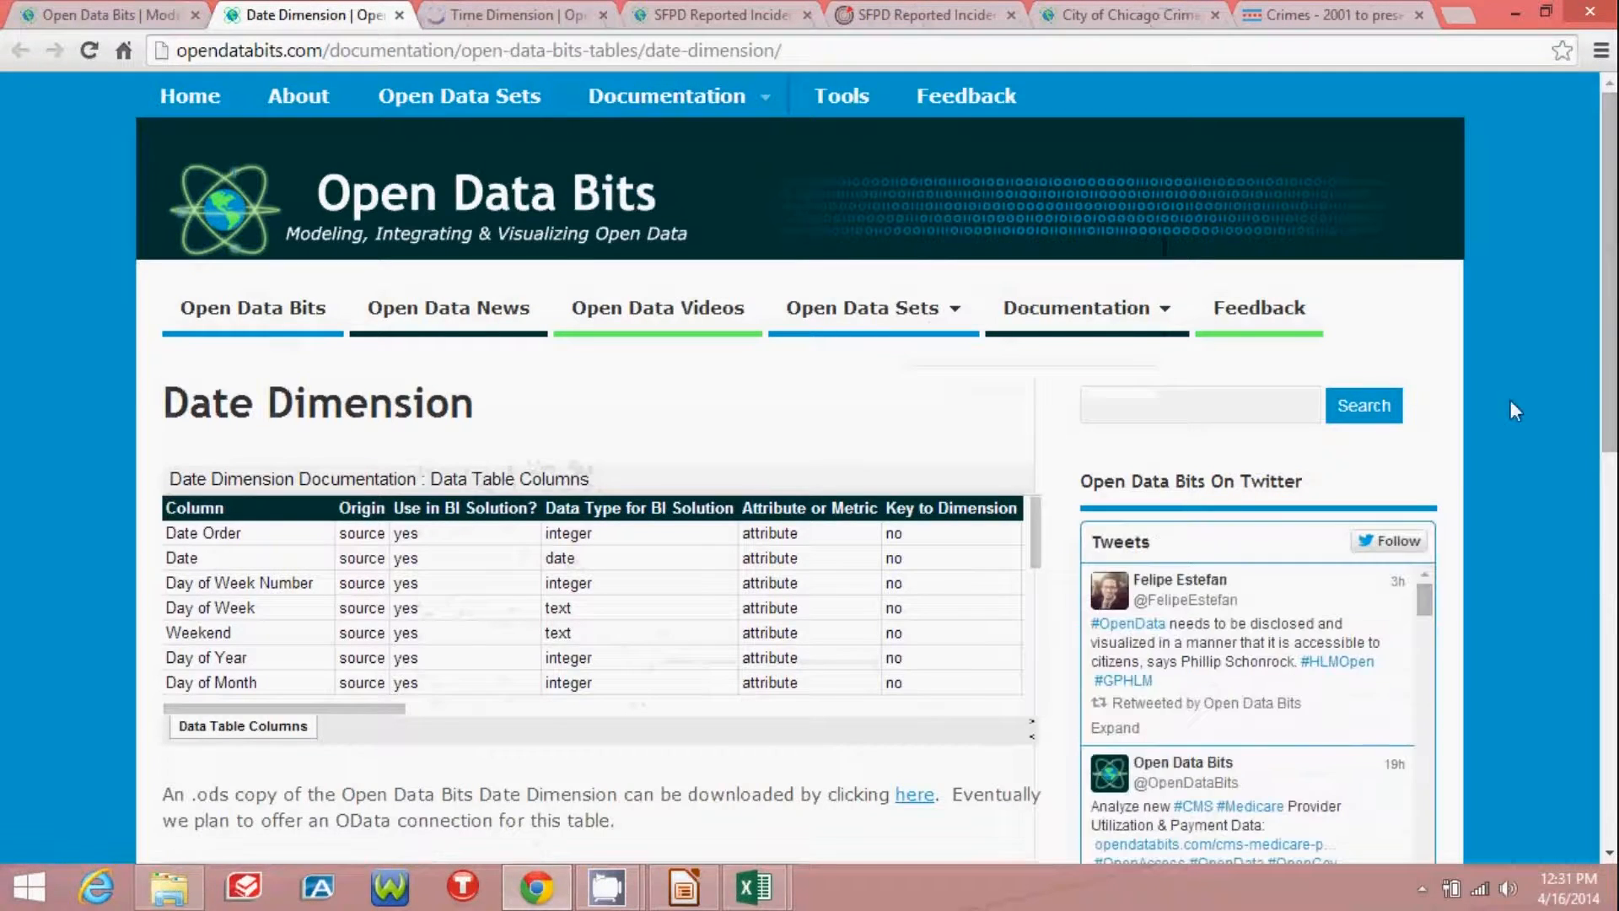
{"action": "left_click_drag", "start_coordinate": [1610, 201], "coordinate": [1610, 296]}
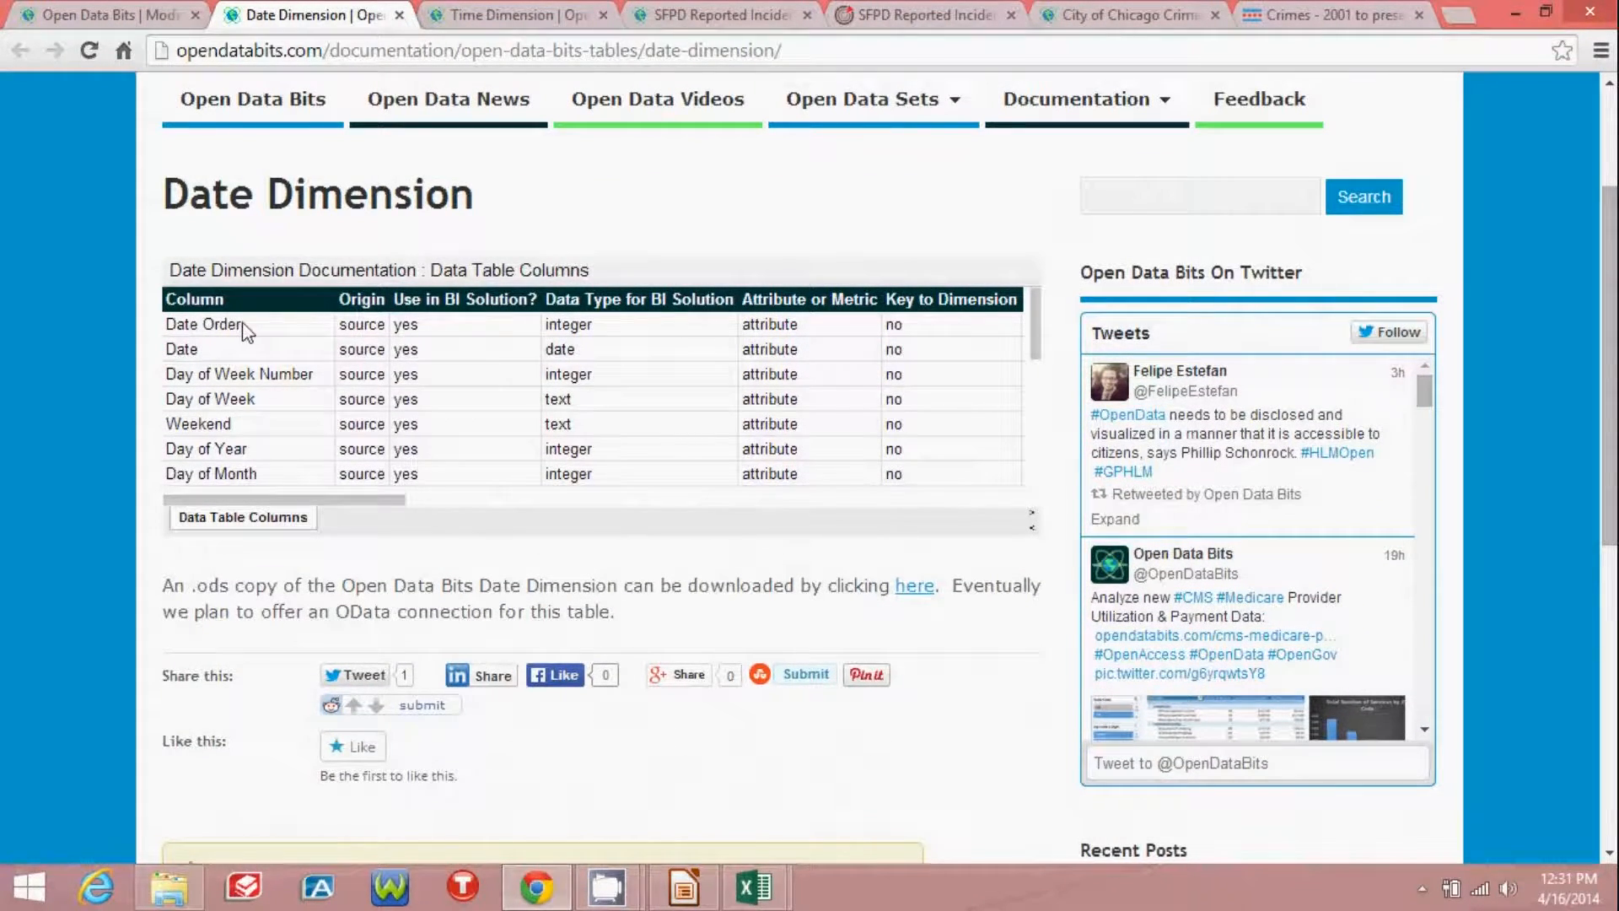
{"action": "left_click_drag", "start_coordinate": [367, 502], "coordinate": [282, 503]}
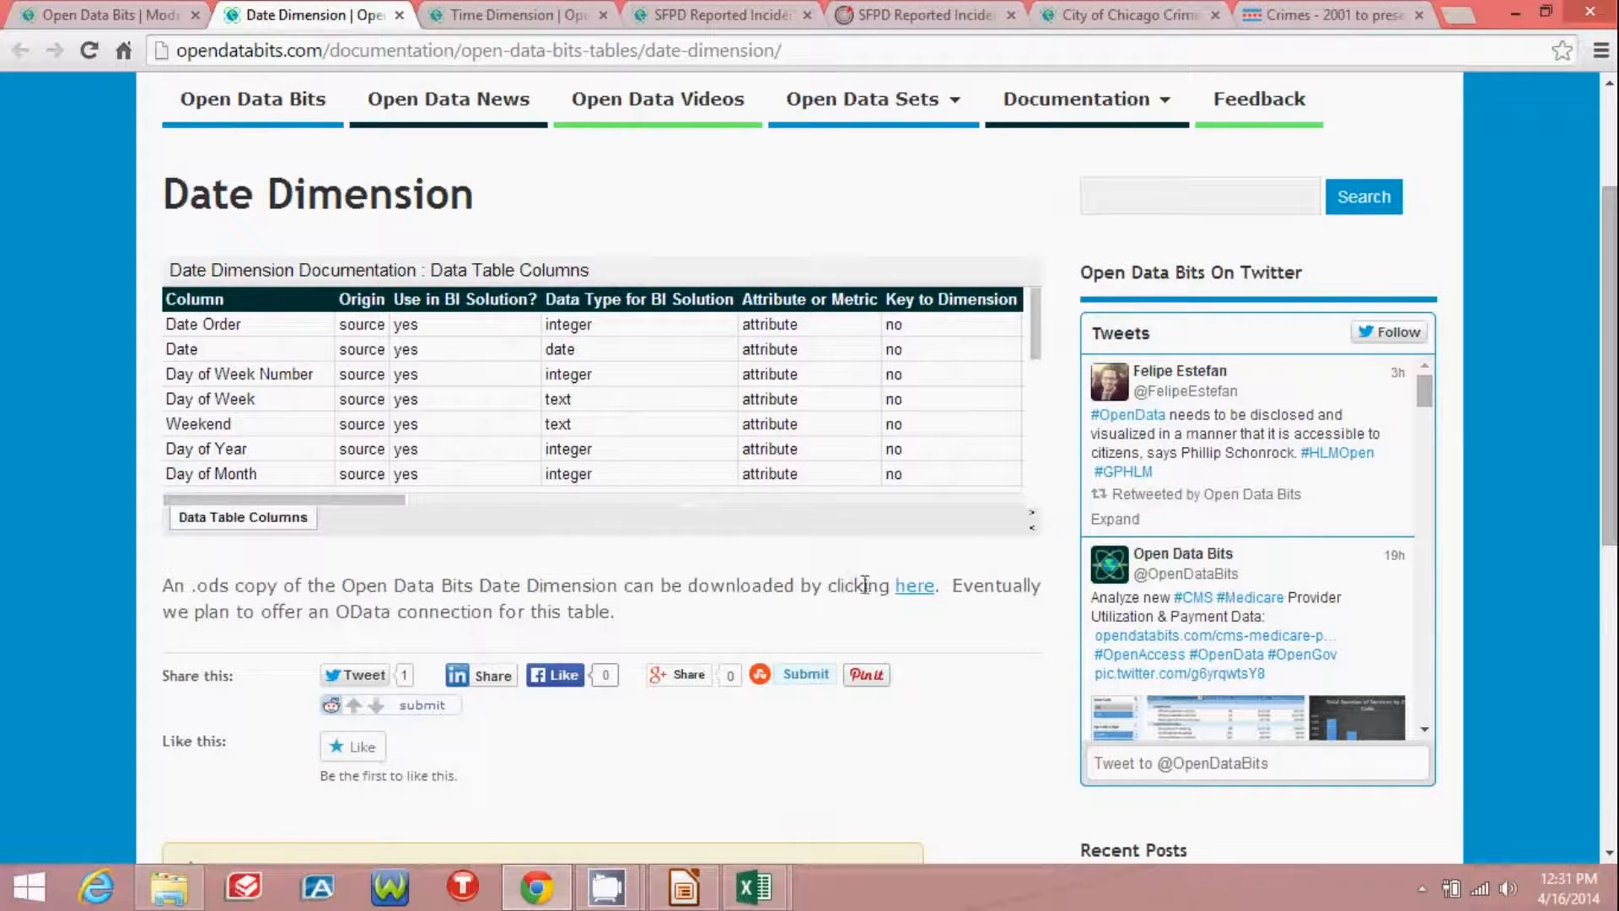
Open the Date Dimension.ods download page, then switch to Excel and review the columns of the Date Dimension workbook
{"action": "left_click", "coordinate": [907, 591]}
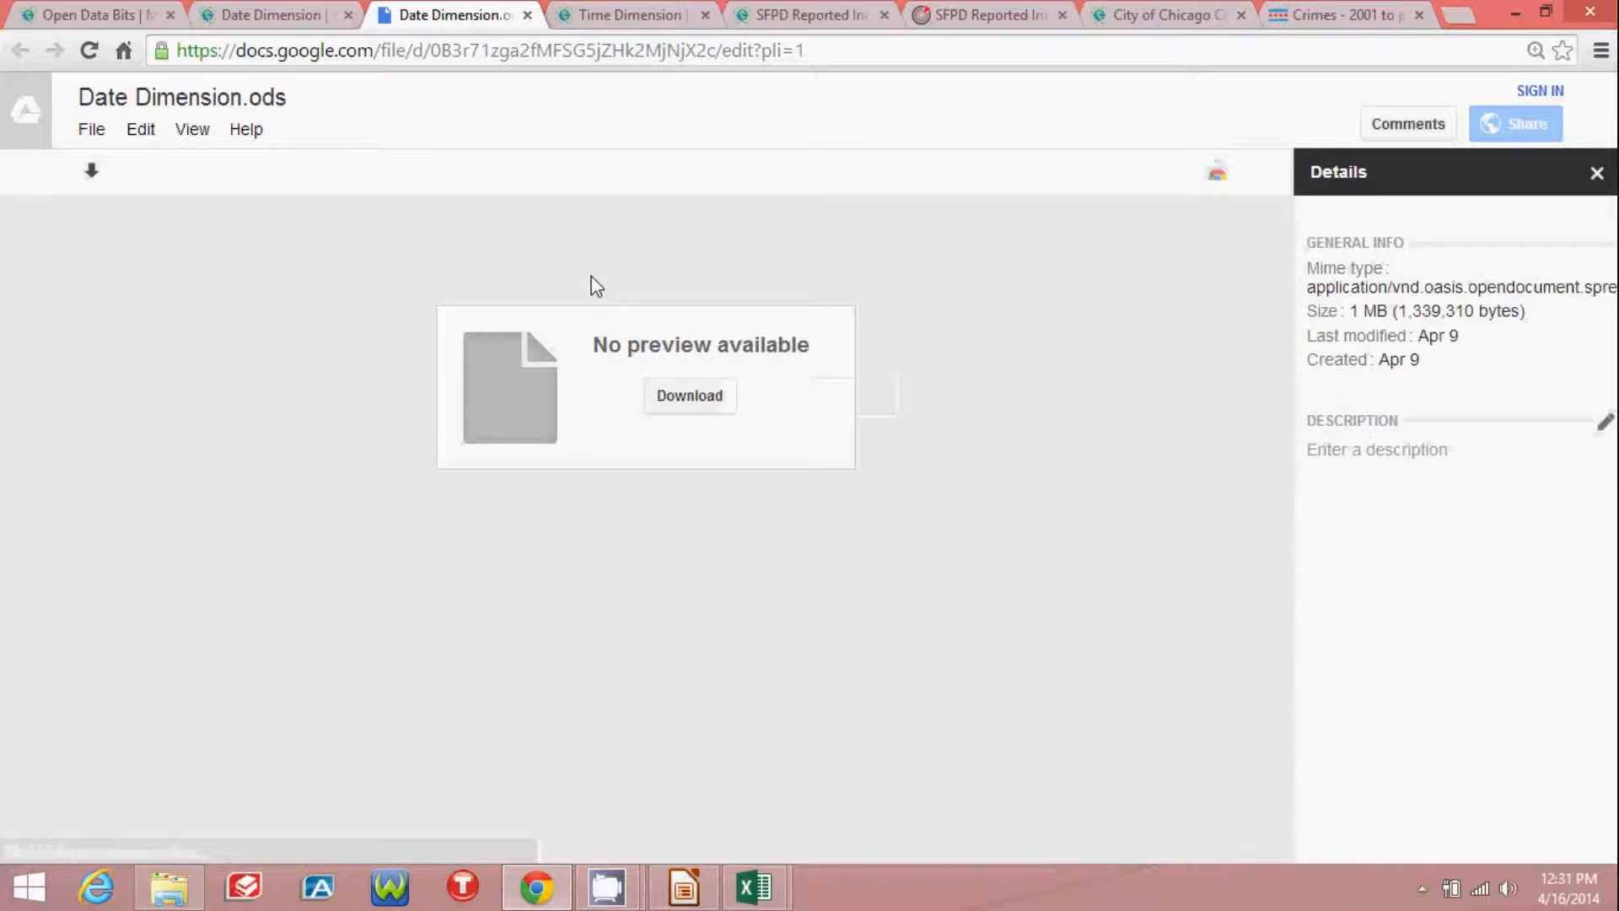
{"action": "mouse_move", "coordinate": [749, 899]}
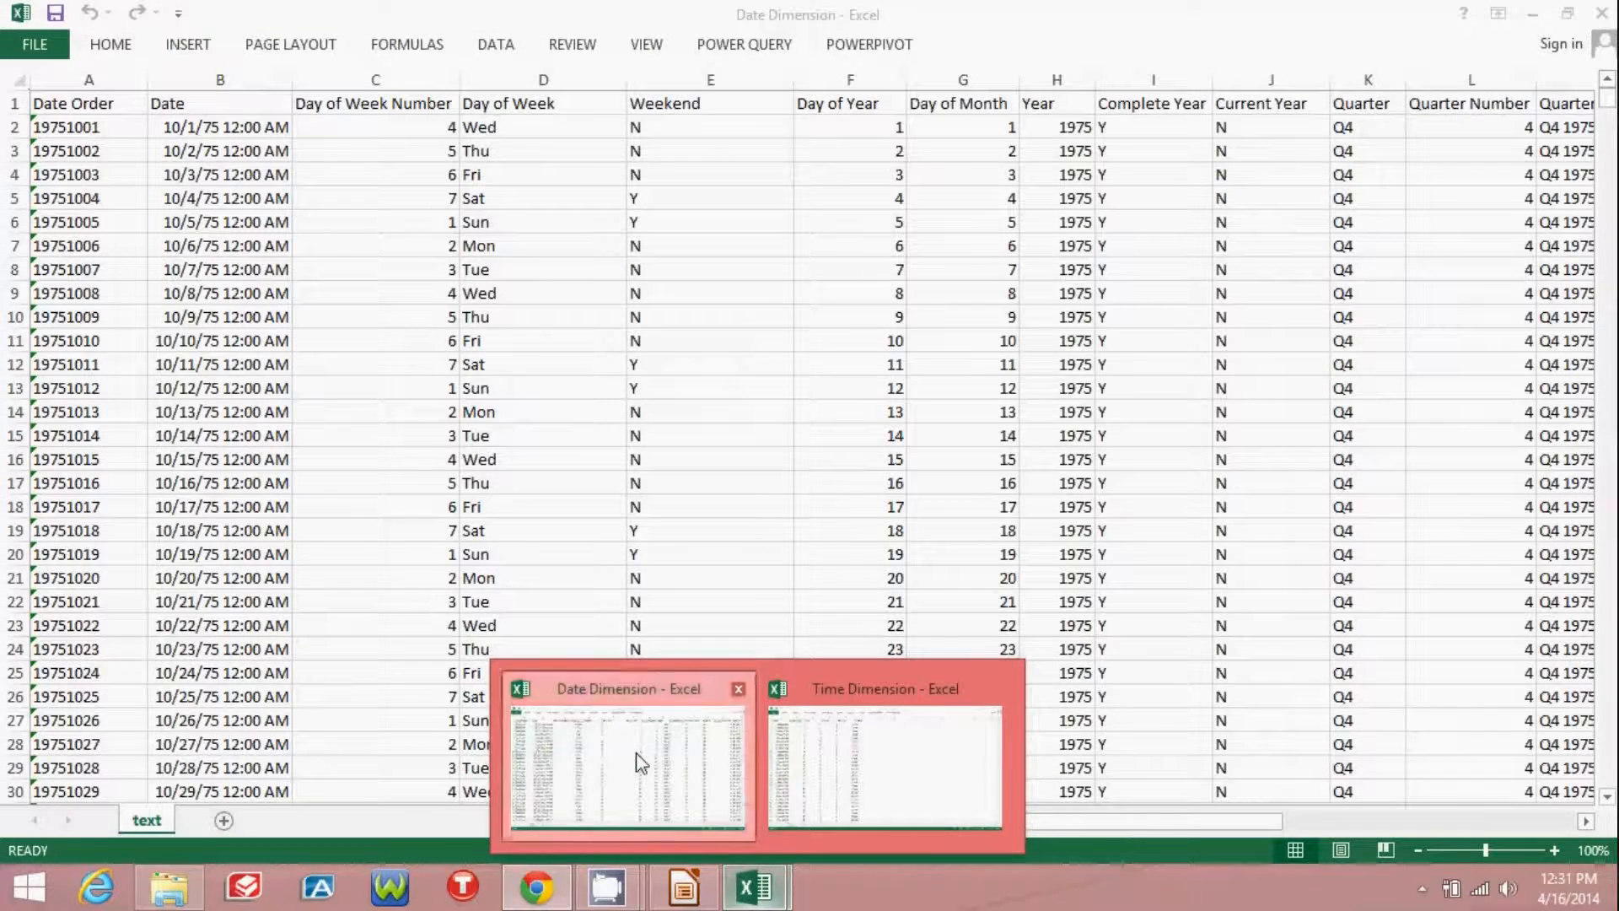
{"action": "left_click", "coordinate": [636, 763]}
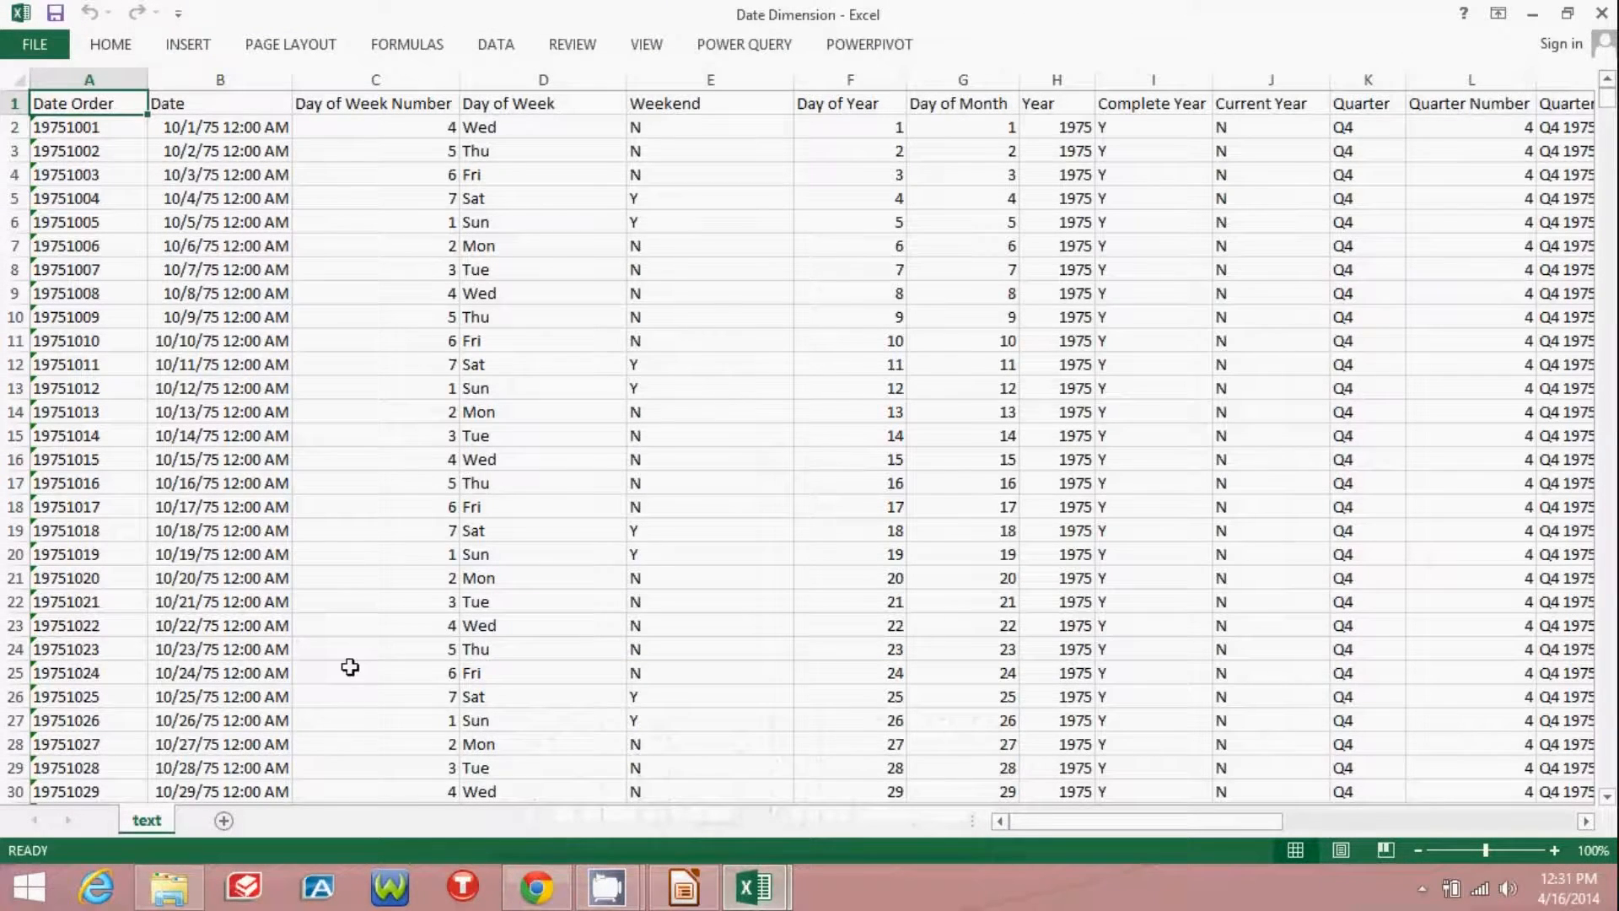
{"action": "left_click_drag", "start_coordinate": [1039, 827], "coordinate": [1012, 800]}
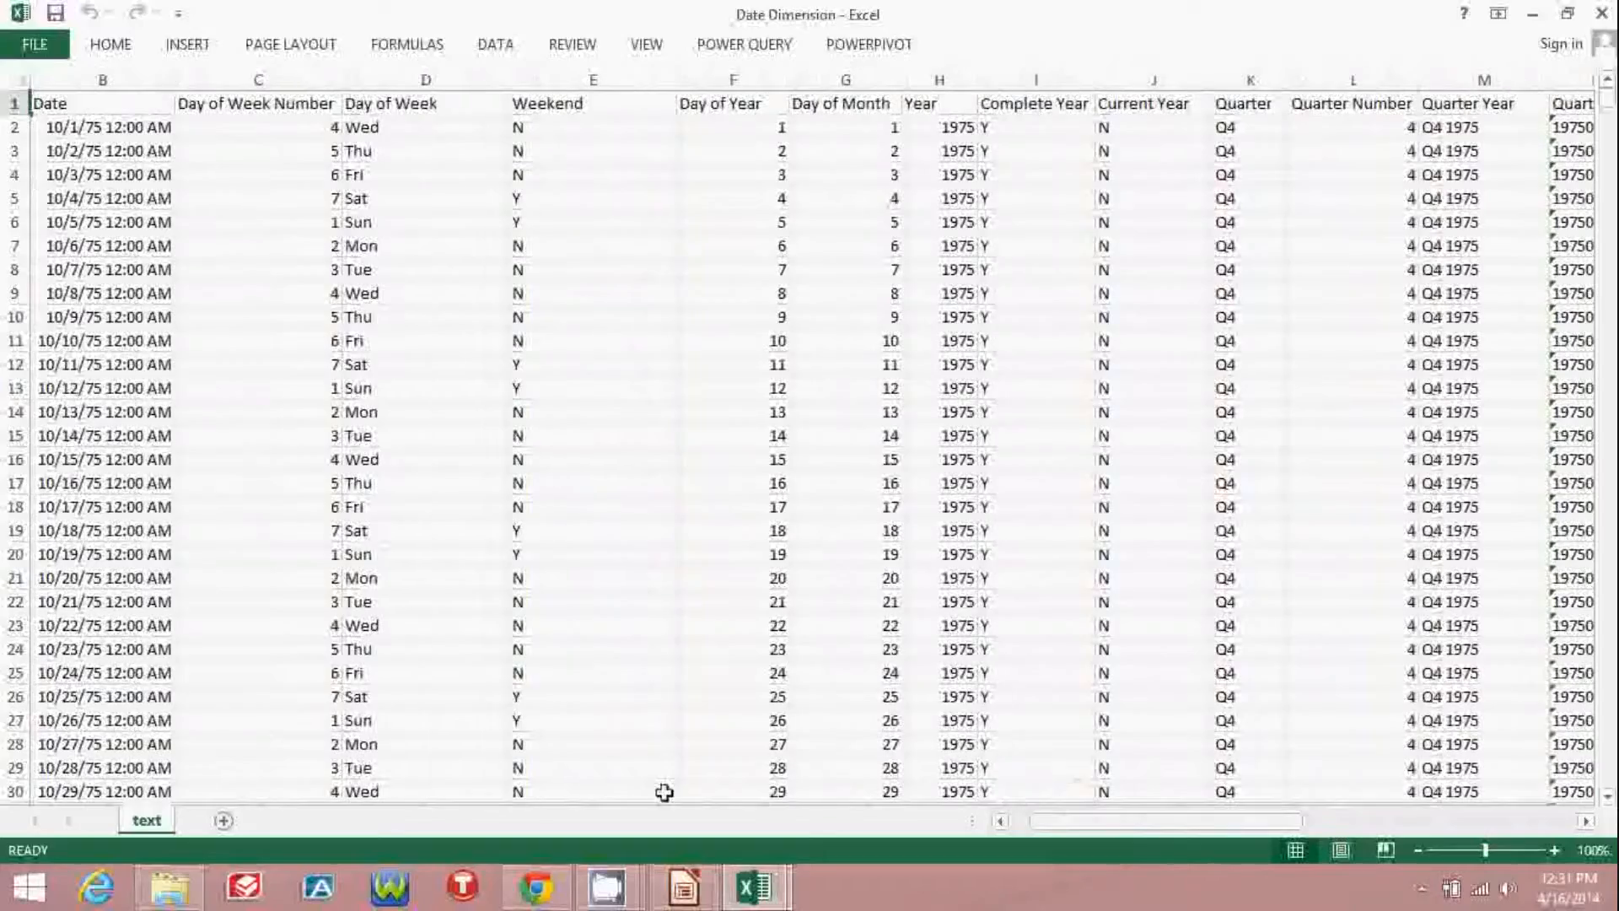
Review the Time Dimension documentation page in the browser, then examine the Time Dimension workbook's columns in Excel
{"action": "left_click", "coordinate": [536, 886]}
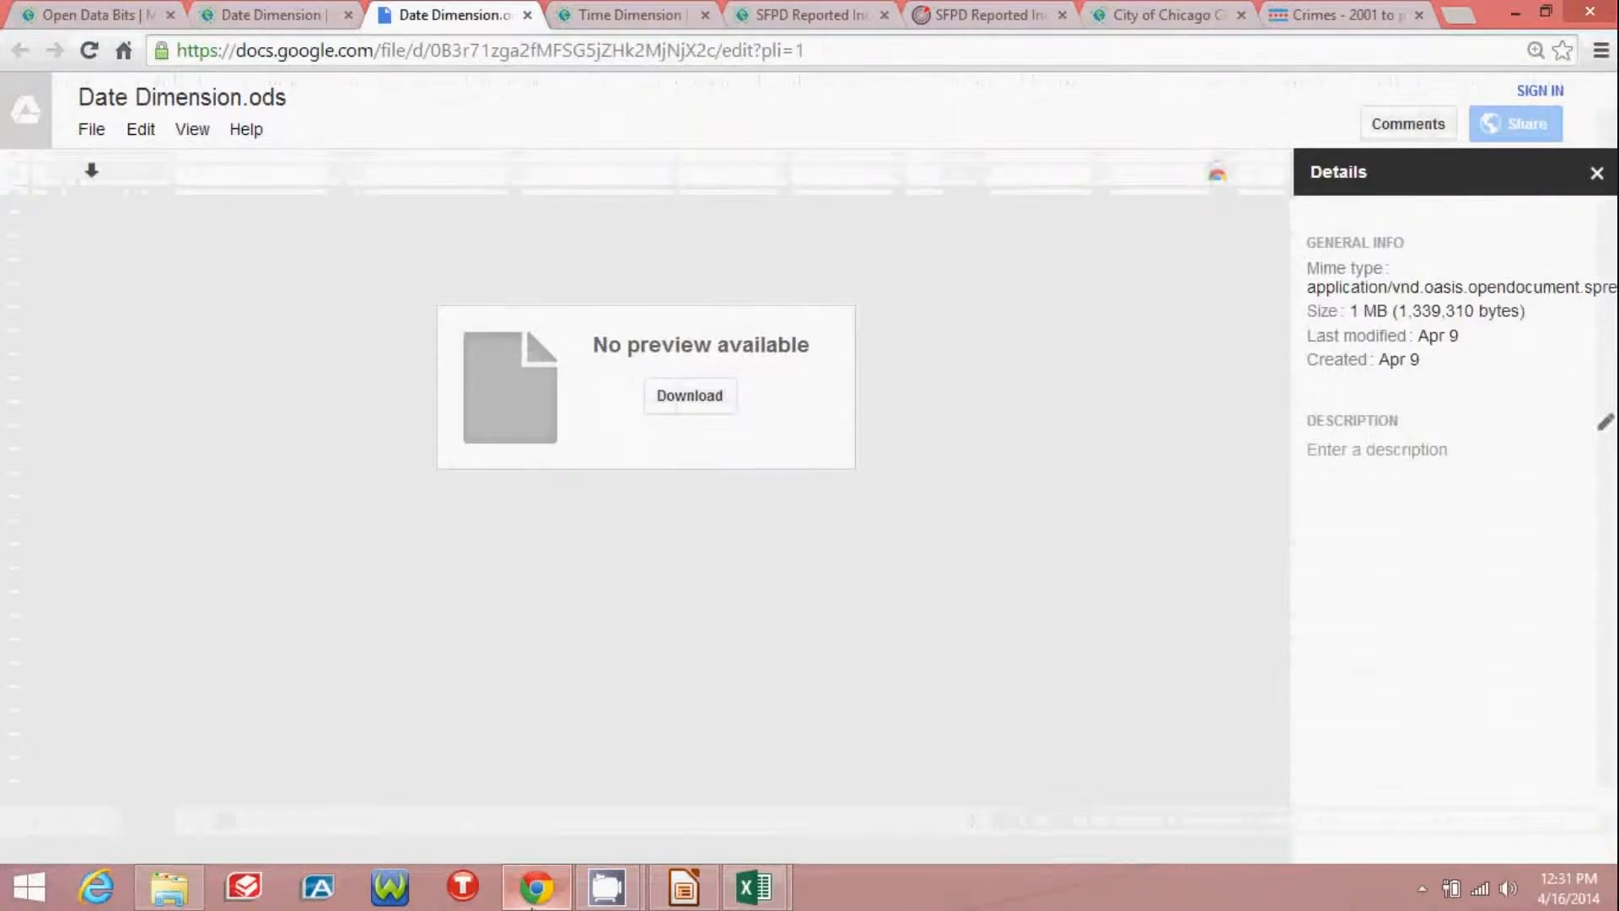
{"action": "left_click", "coordinate": [652, 8]}
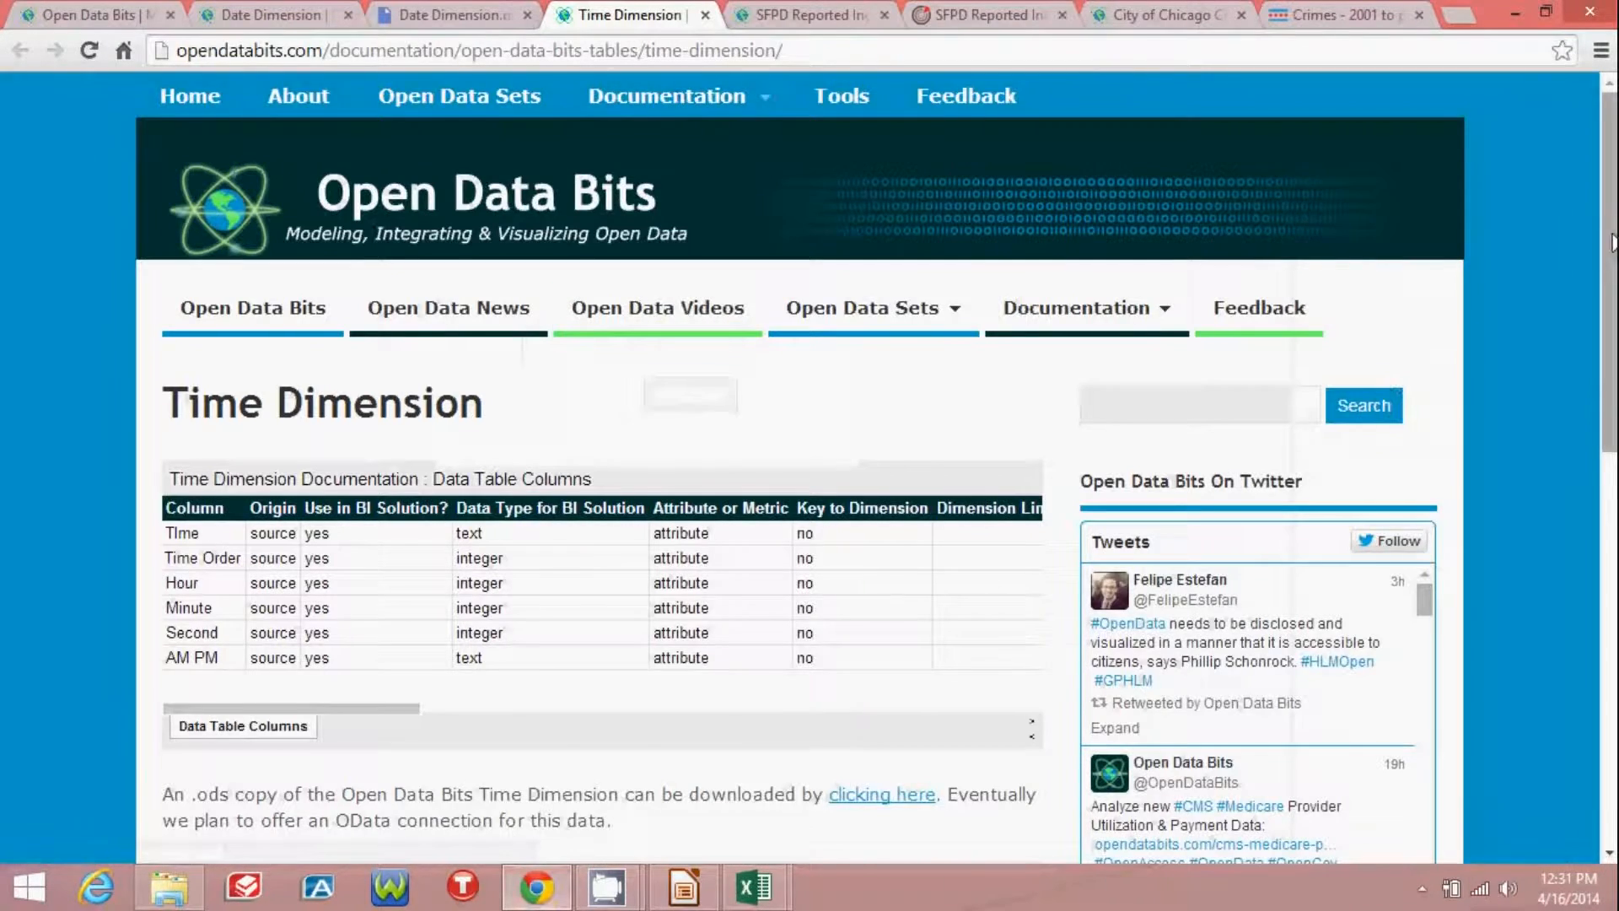
{"action": "scroll", "coordinate": [862, 578], "scroll_direction": "down", "scroll_amount": 2}
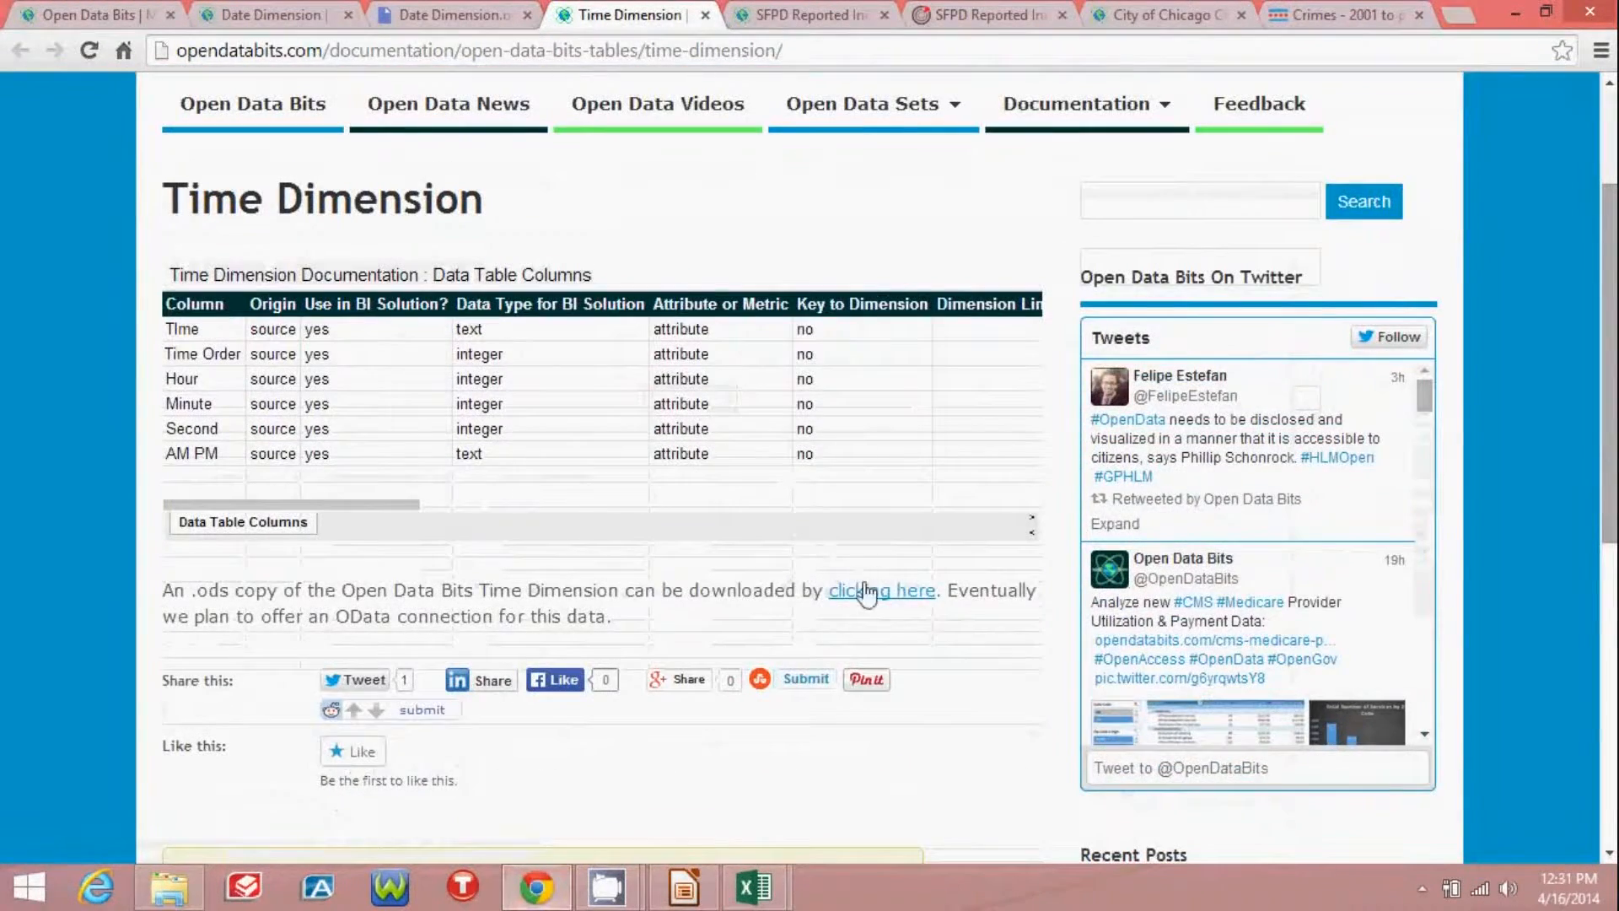
{"action": "mouse_move", "coordinate": [750, 899]}
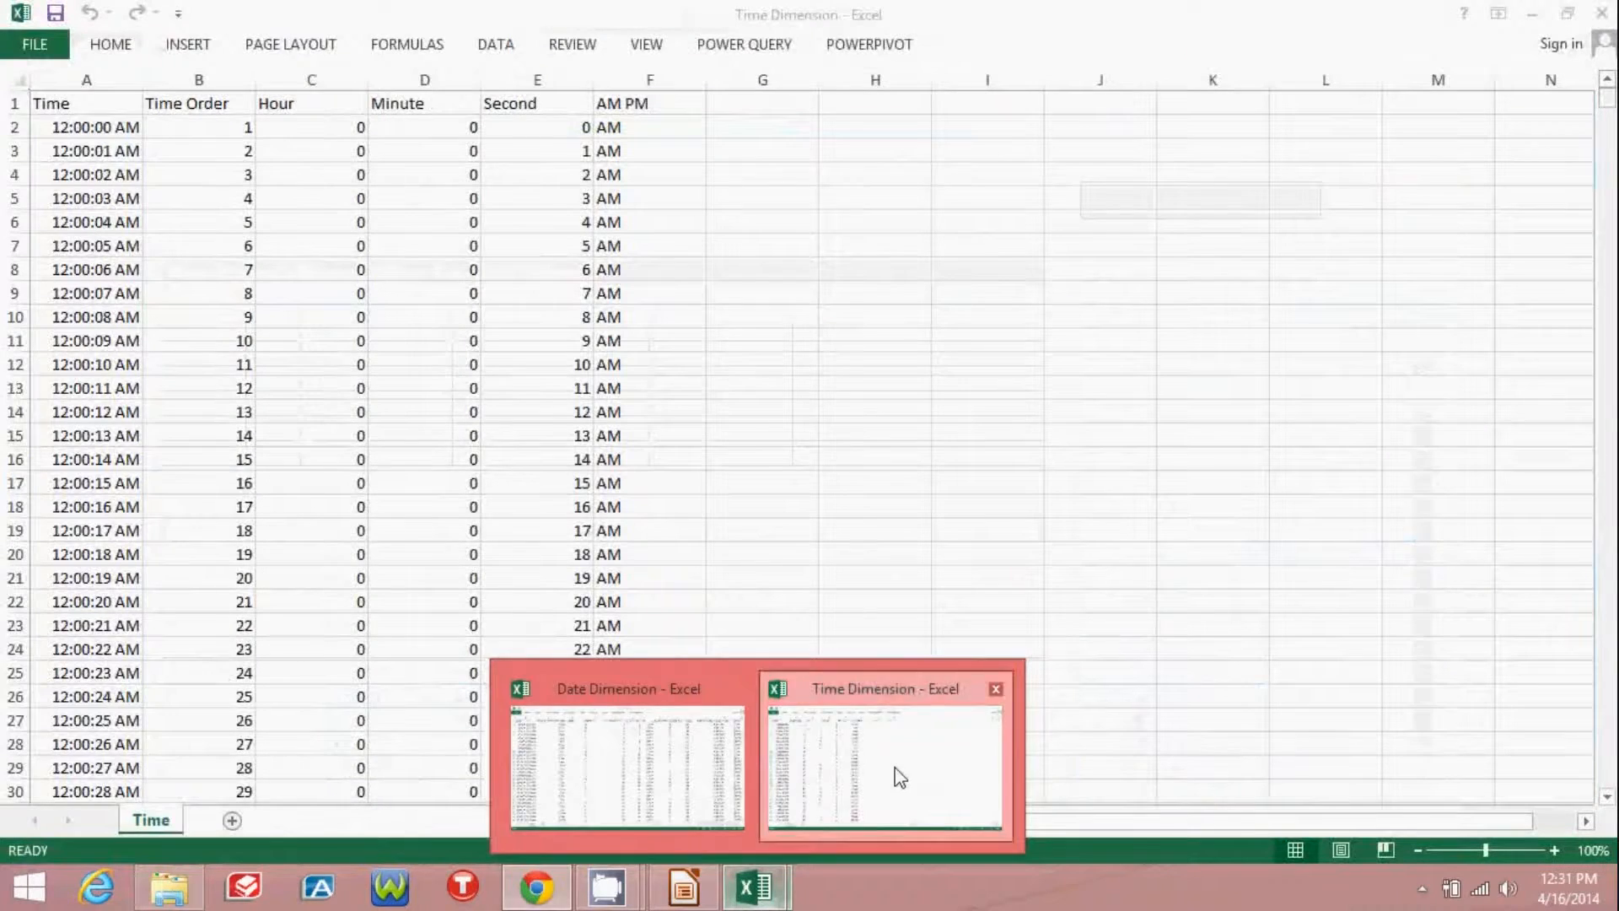
{"action": "left_click", "coordinate": [896, 770]}
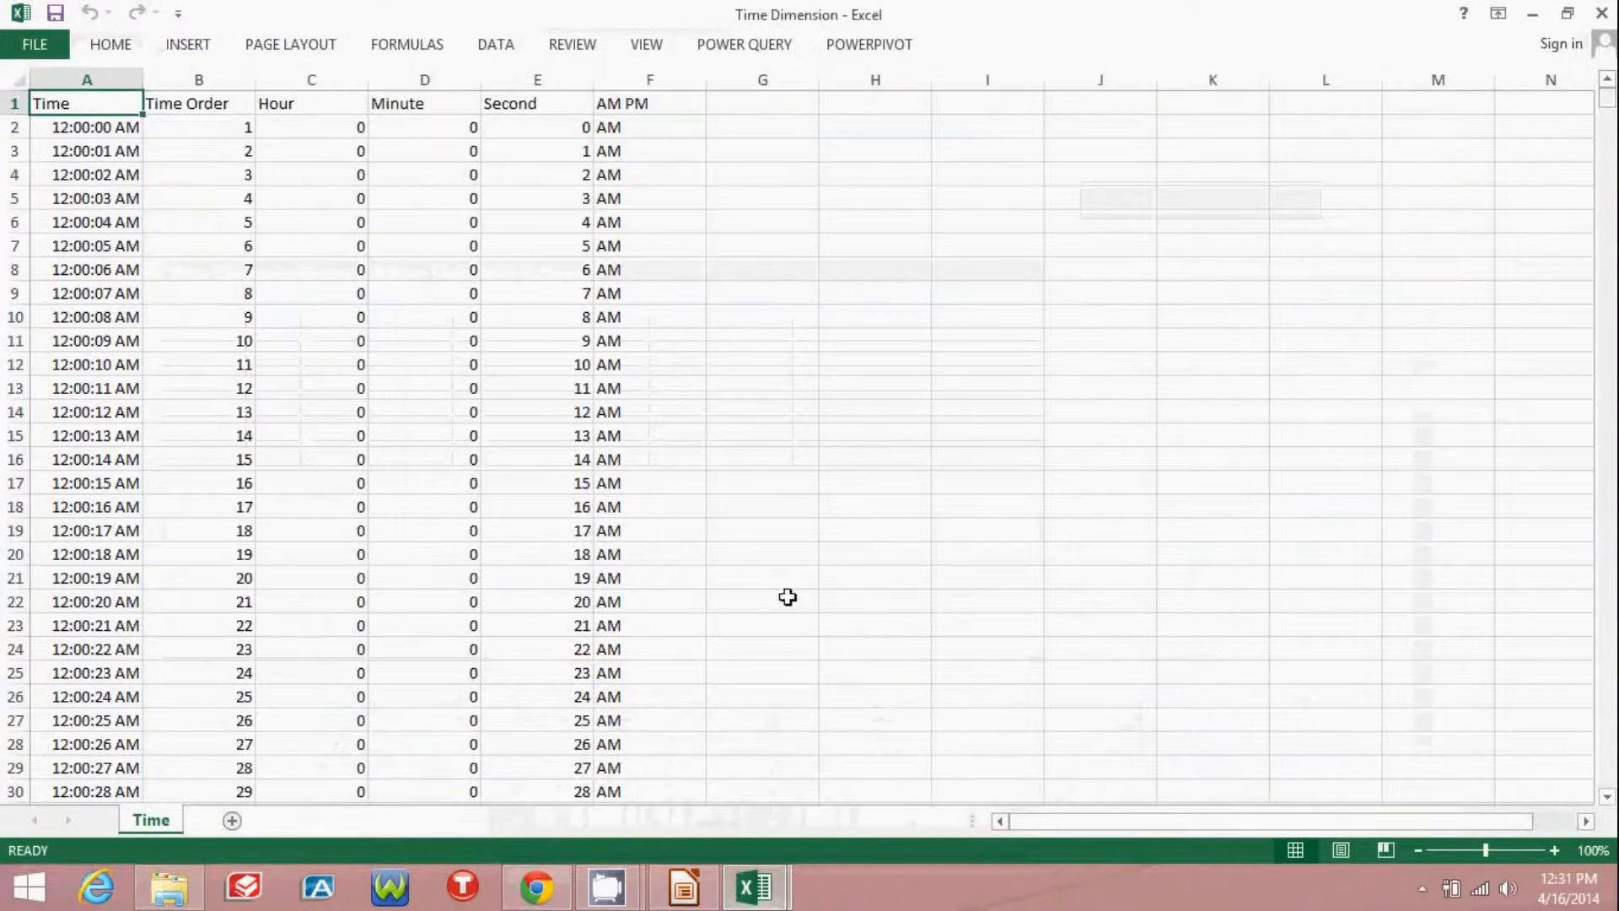
{"action": "left_click", "coordinate": [84, 126]}
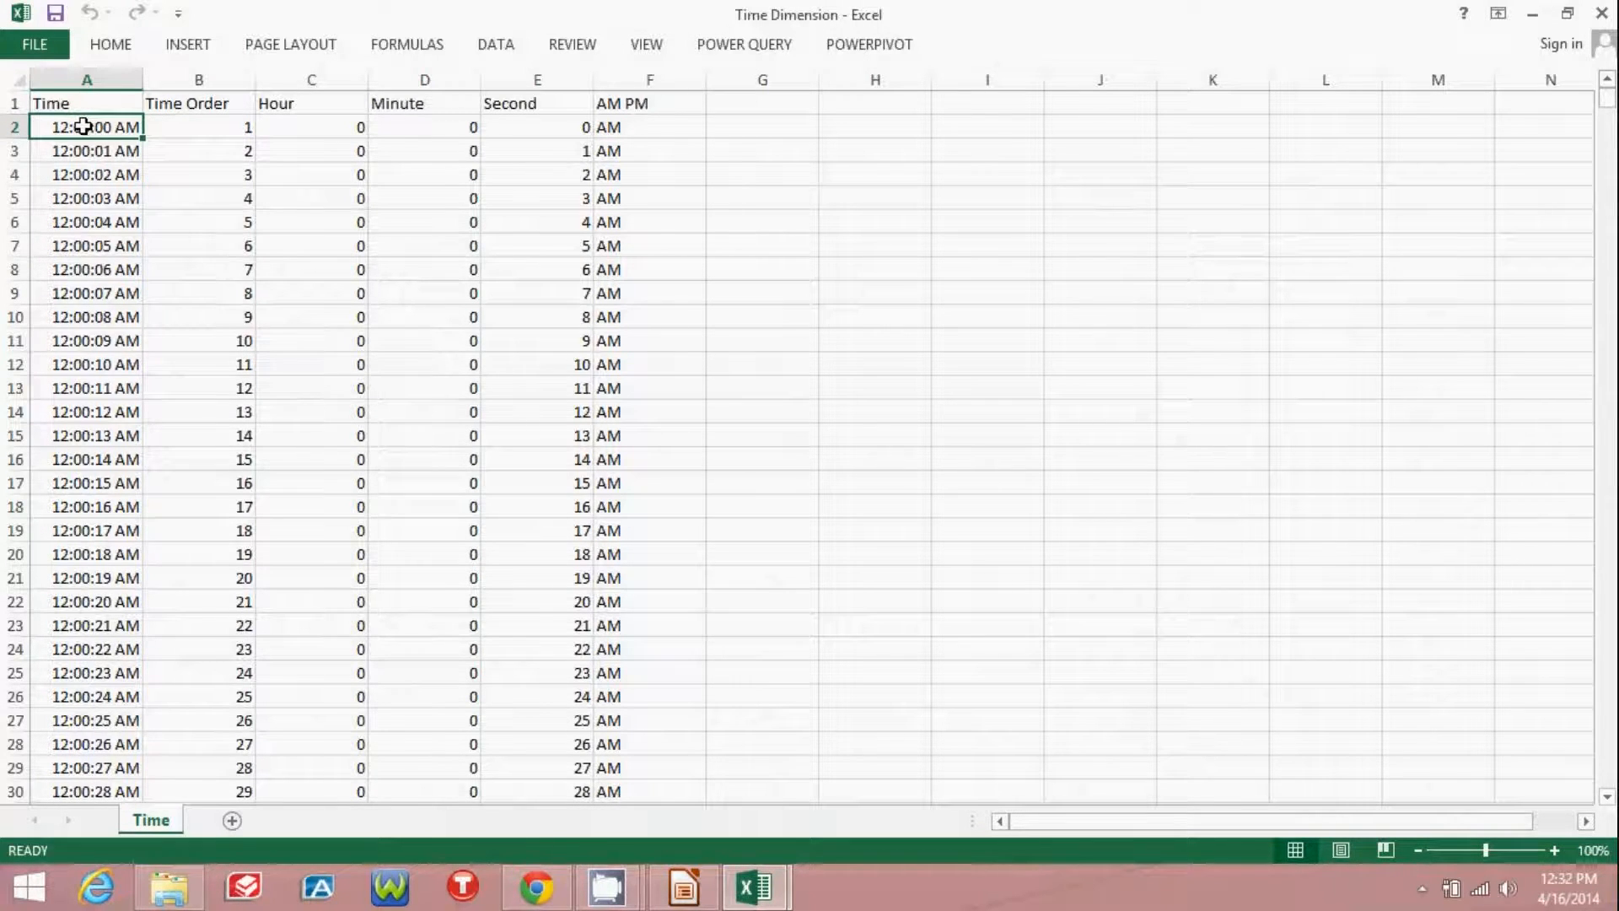
{"action": "left_click", "coordinate": [76, 104]}
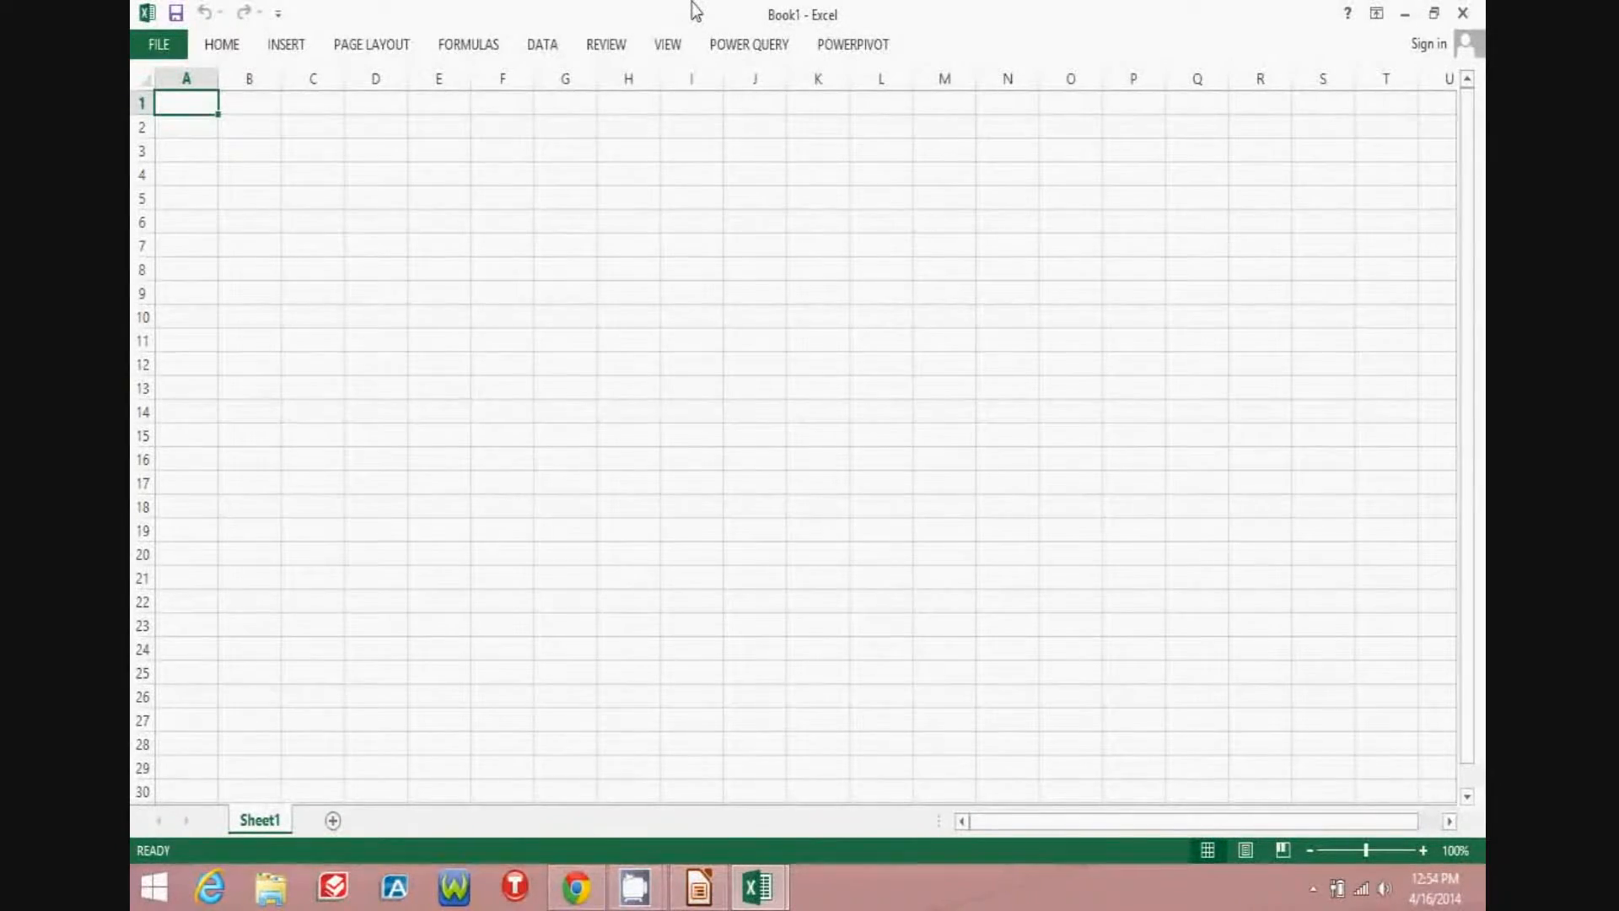
Open the PowerPivot data model of Book1 and start a text file import with the connection name Chicago PD
{"action": "left_click", "coordinate": [850, 51]}
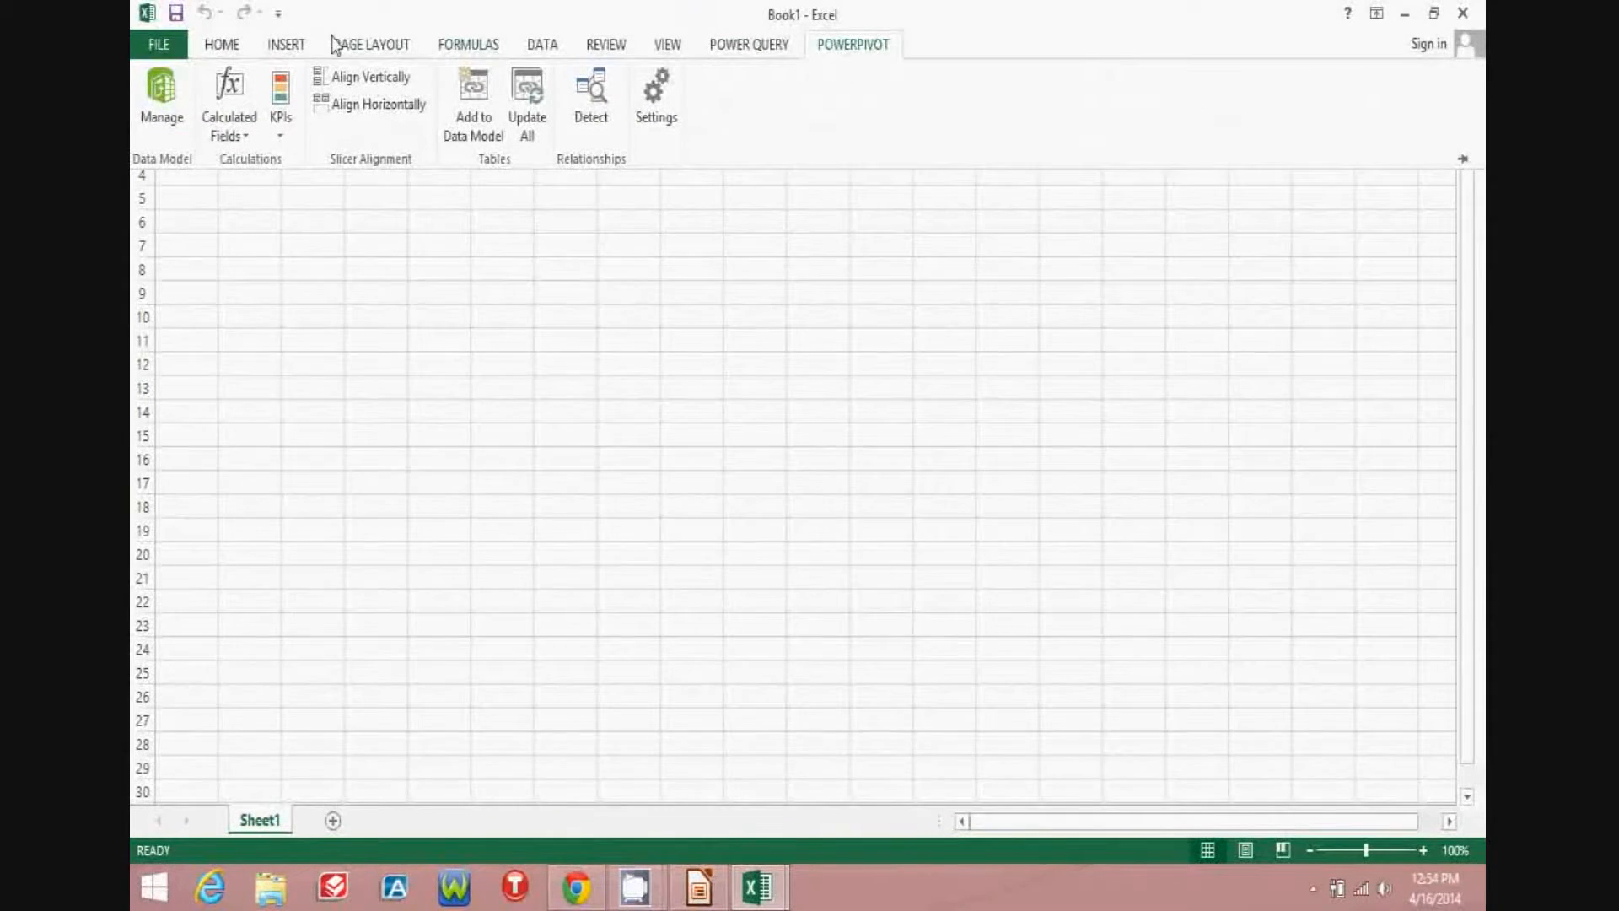
{"action": "left_click", "coordinate": [161, 93]}
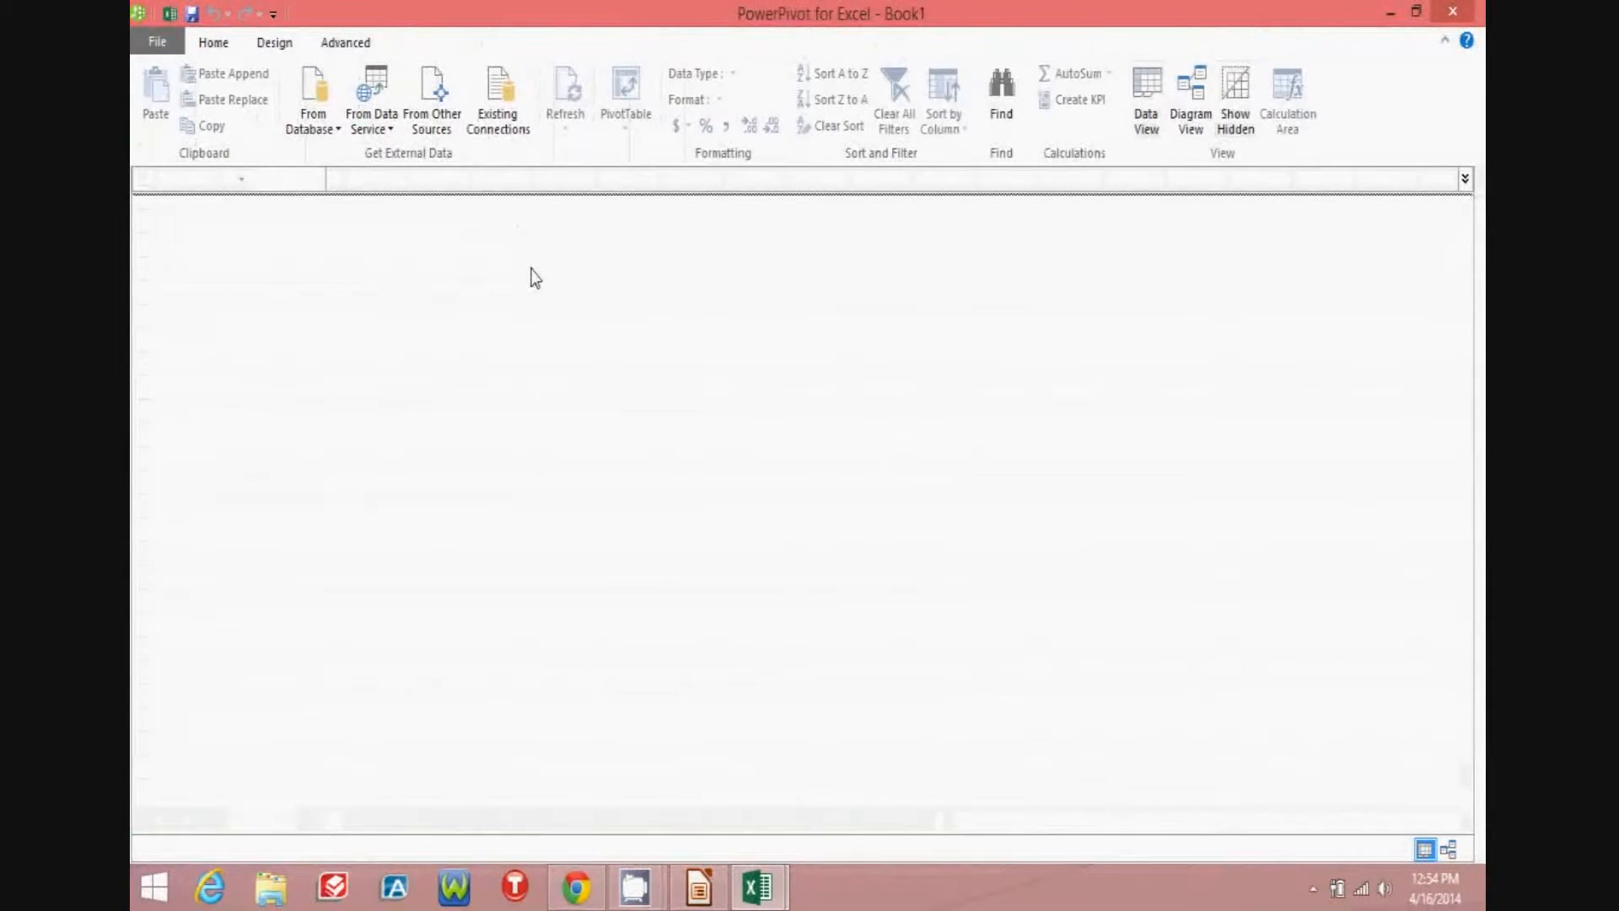
{"action": "left_click", "coordinate": [432, 97]}
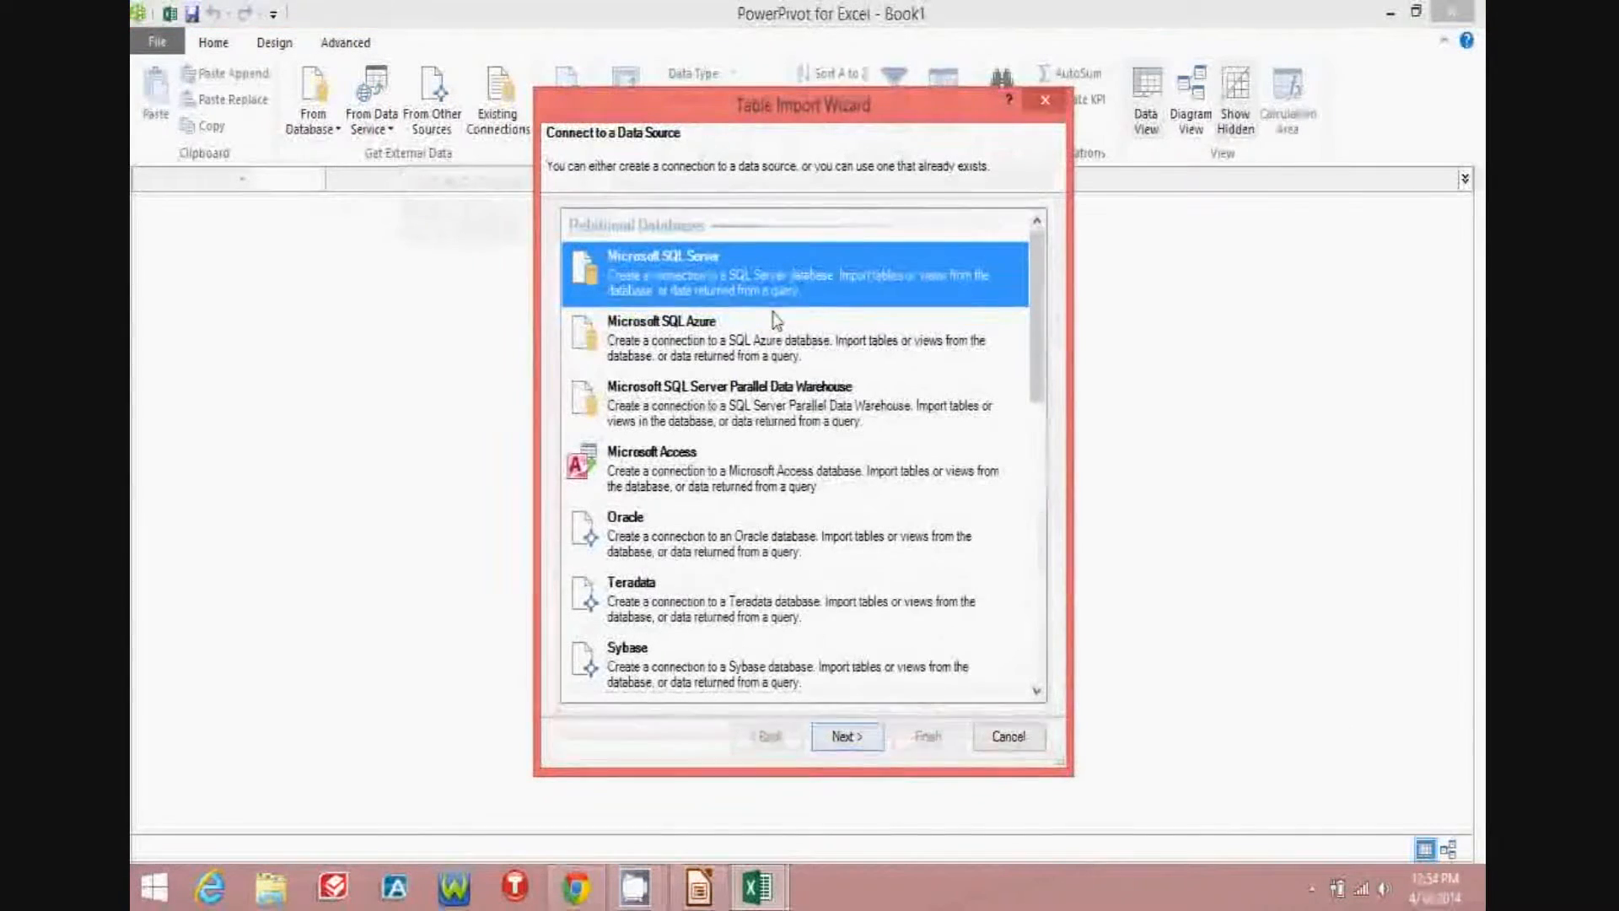
{"action": "left_click_drag", "start_coordinate": [1040, 322], "coordinate": [1050, 629]}
{"action": "left_click", "coordinate": [674, 634]}
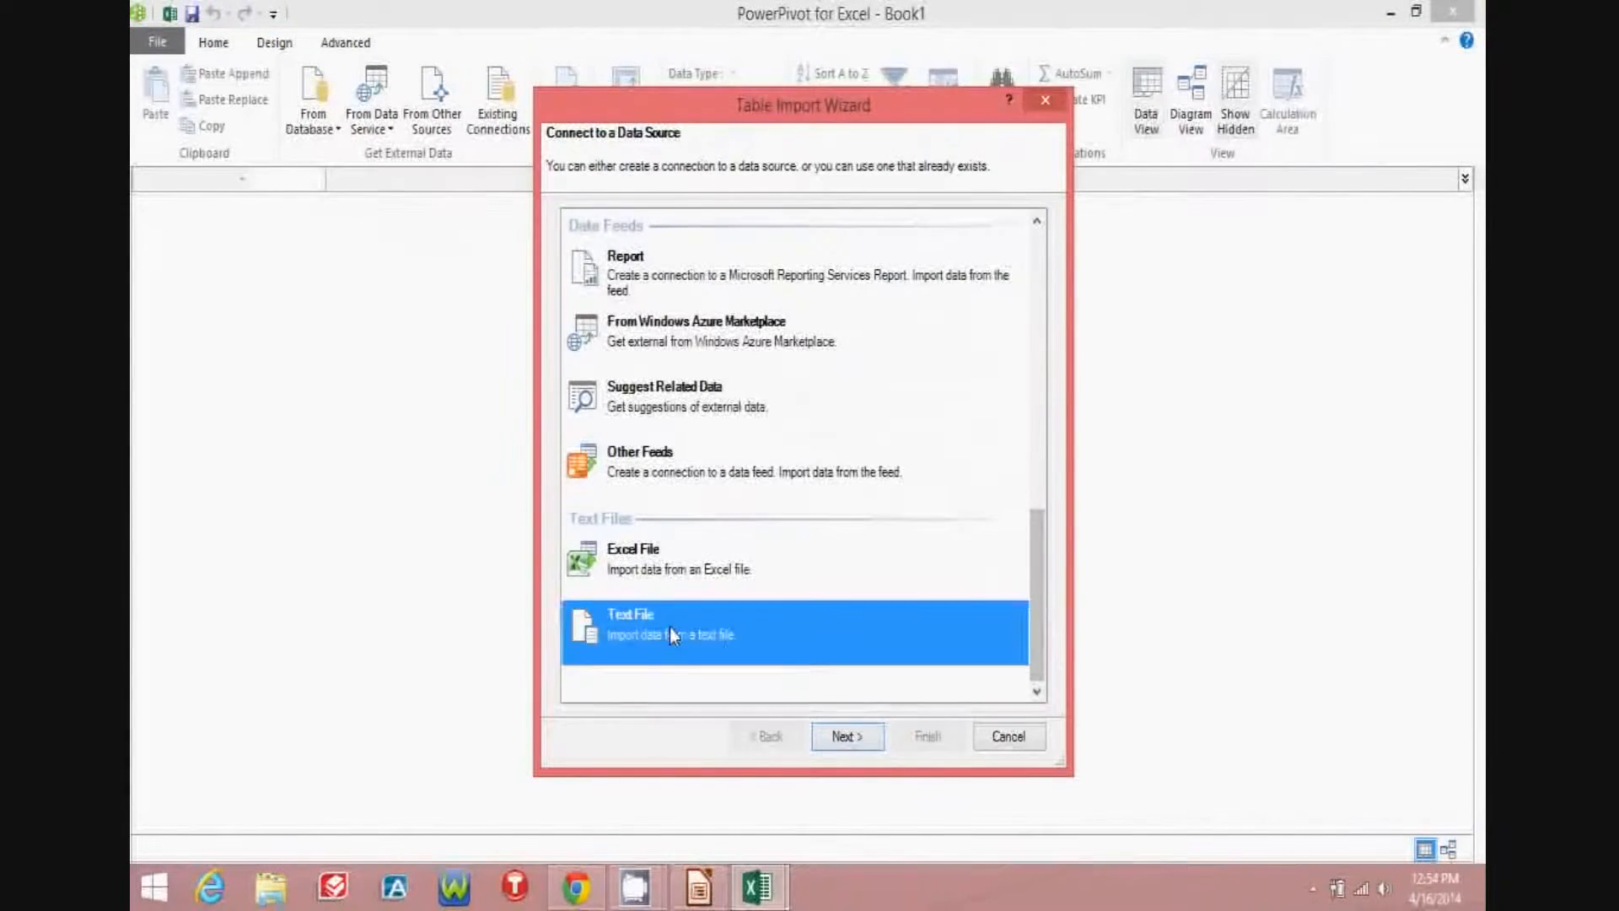
{"action": "left_click", "coordinate": [847, 736]}
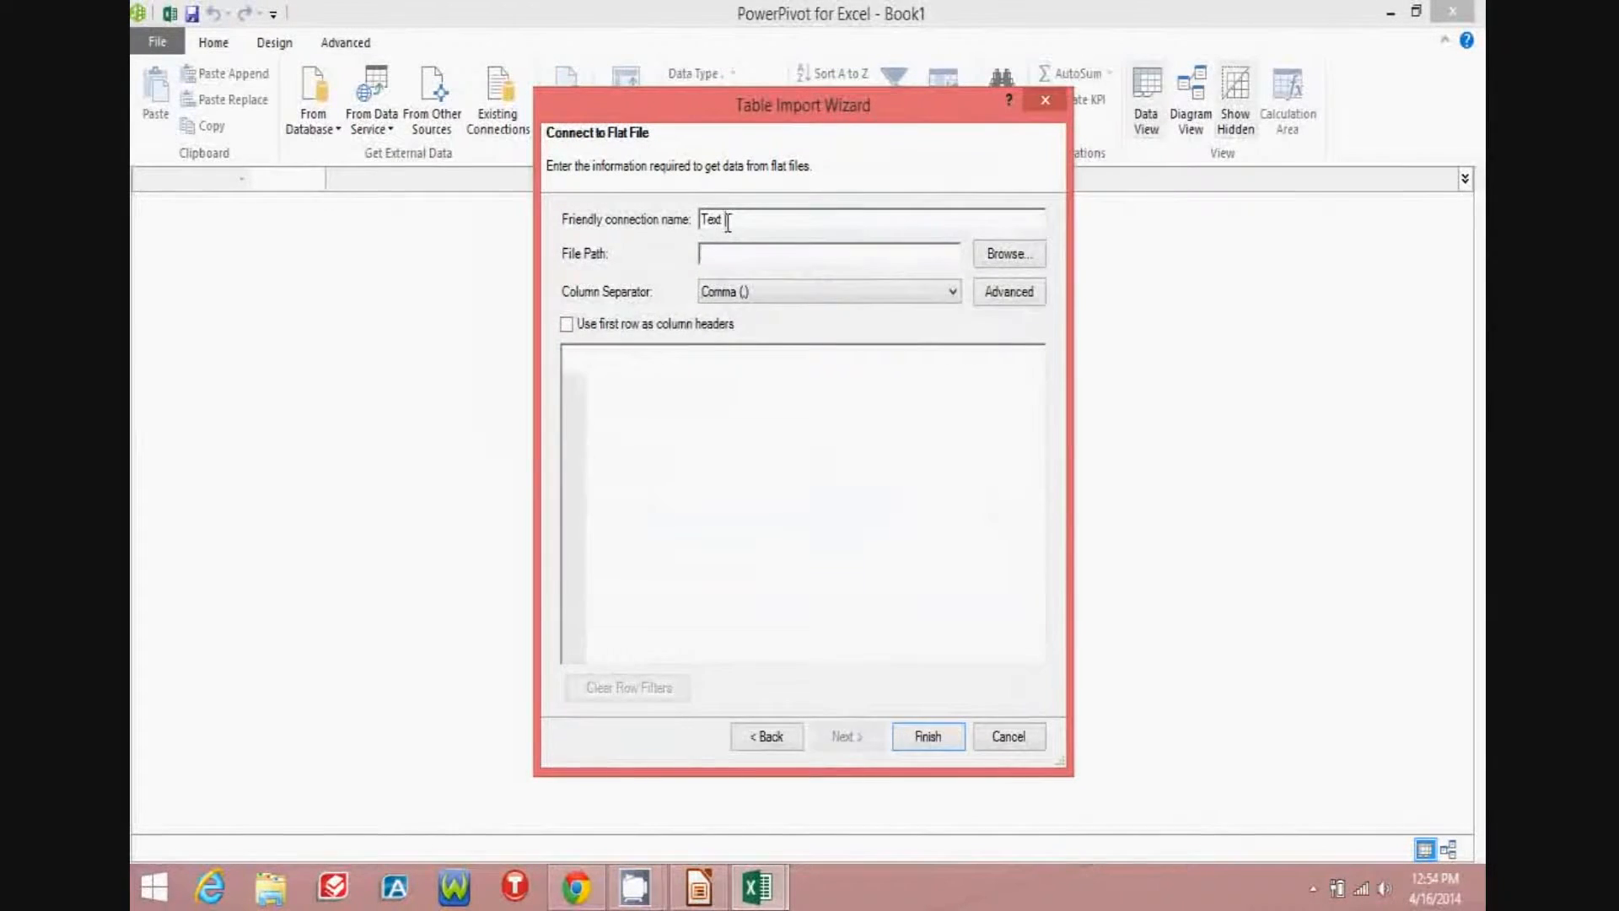
{"action": "left_click_drag", "start_coordinate": [728, 222], "coordinate": [709, 214]}
{"action": "type", "text": "Chicago PD"}
Load the comma-separated file Crimes_-_2001_to_present with its first row as column headers, and widen the import wizard to show more preview columns
{"action": "left_click", "coordinate": [995, 255]}
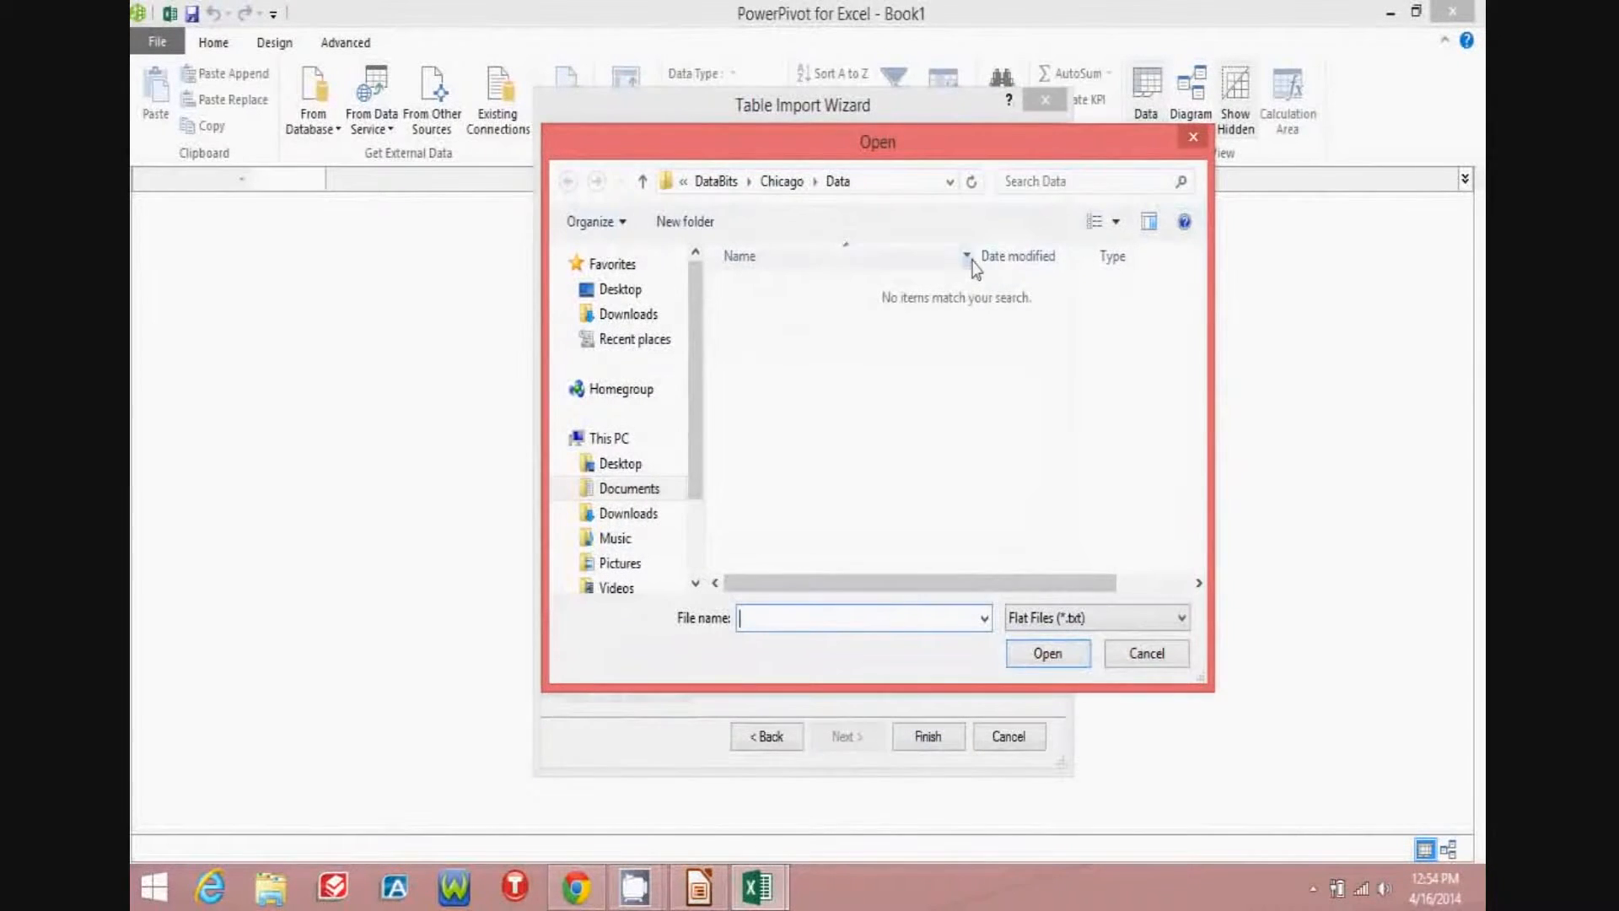
{"action": "left_click", "coordinate": [1157, 624]}
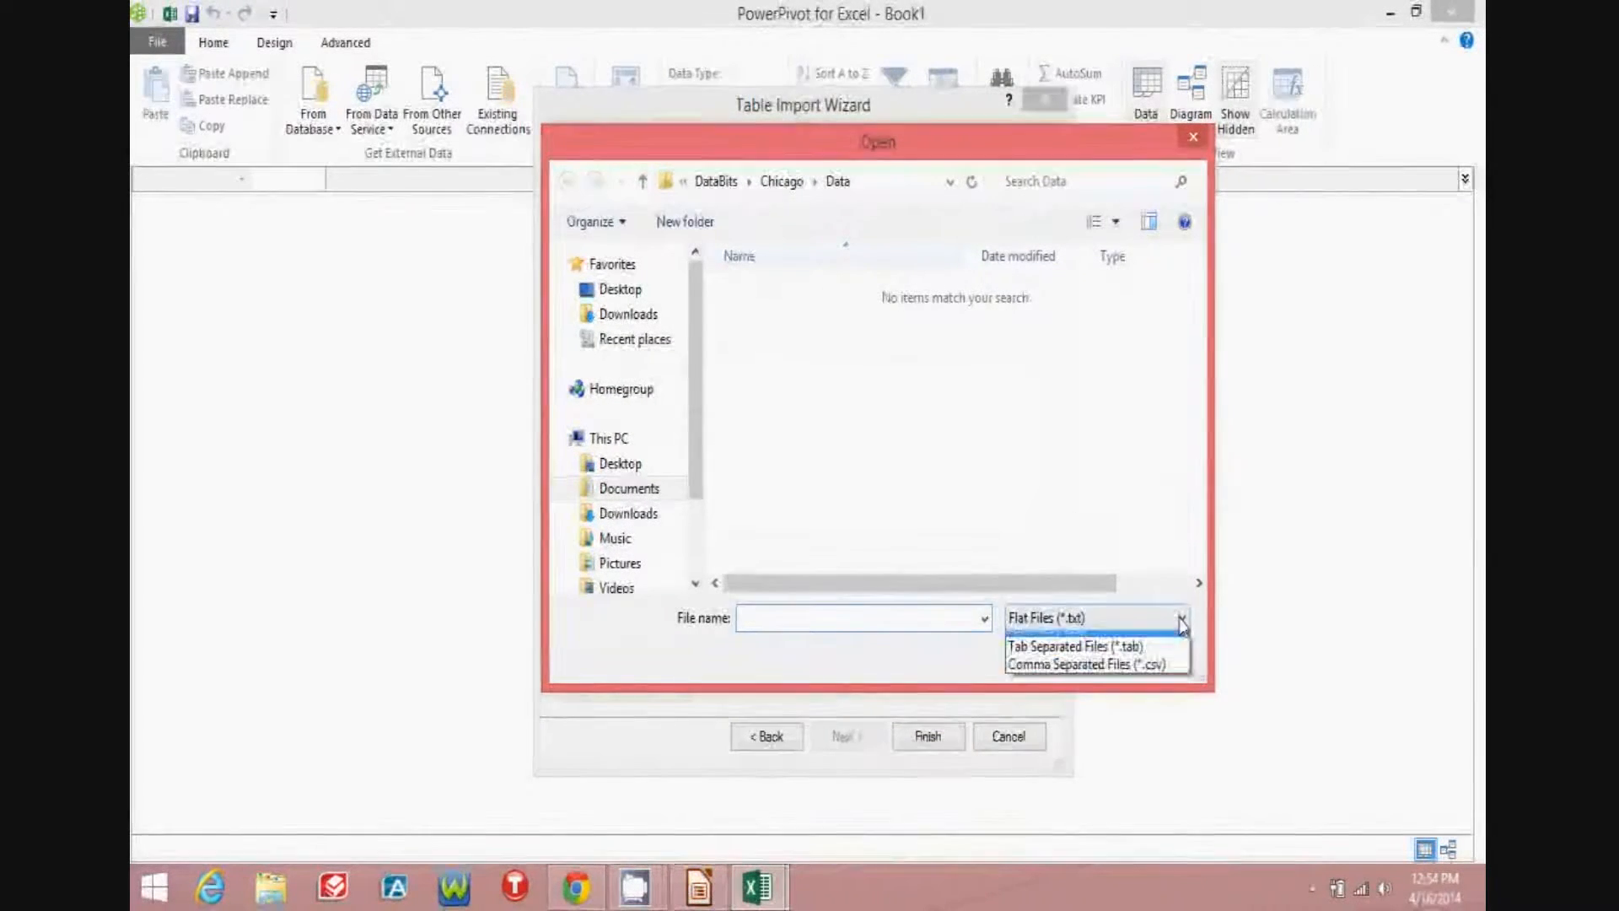
{"action": "left_click", "coordinate": [1122, 674]}
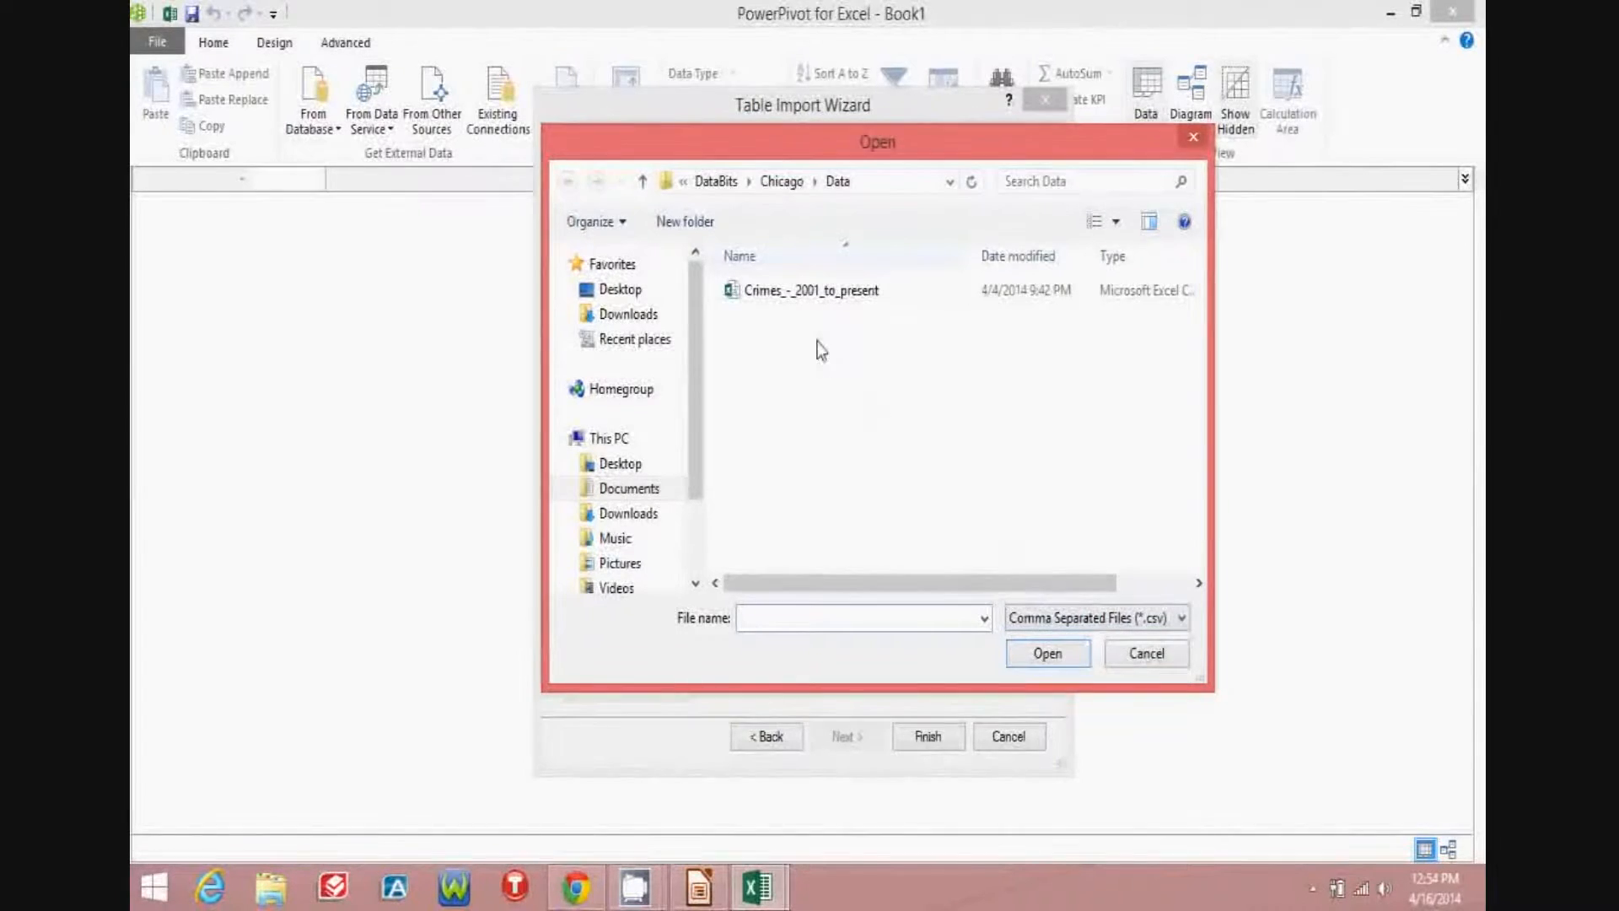
{"action": "left_click", "coordinate": [781, 292]}
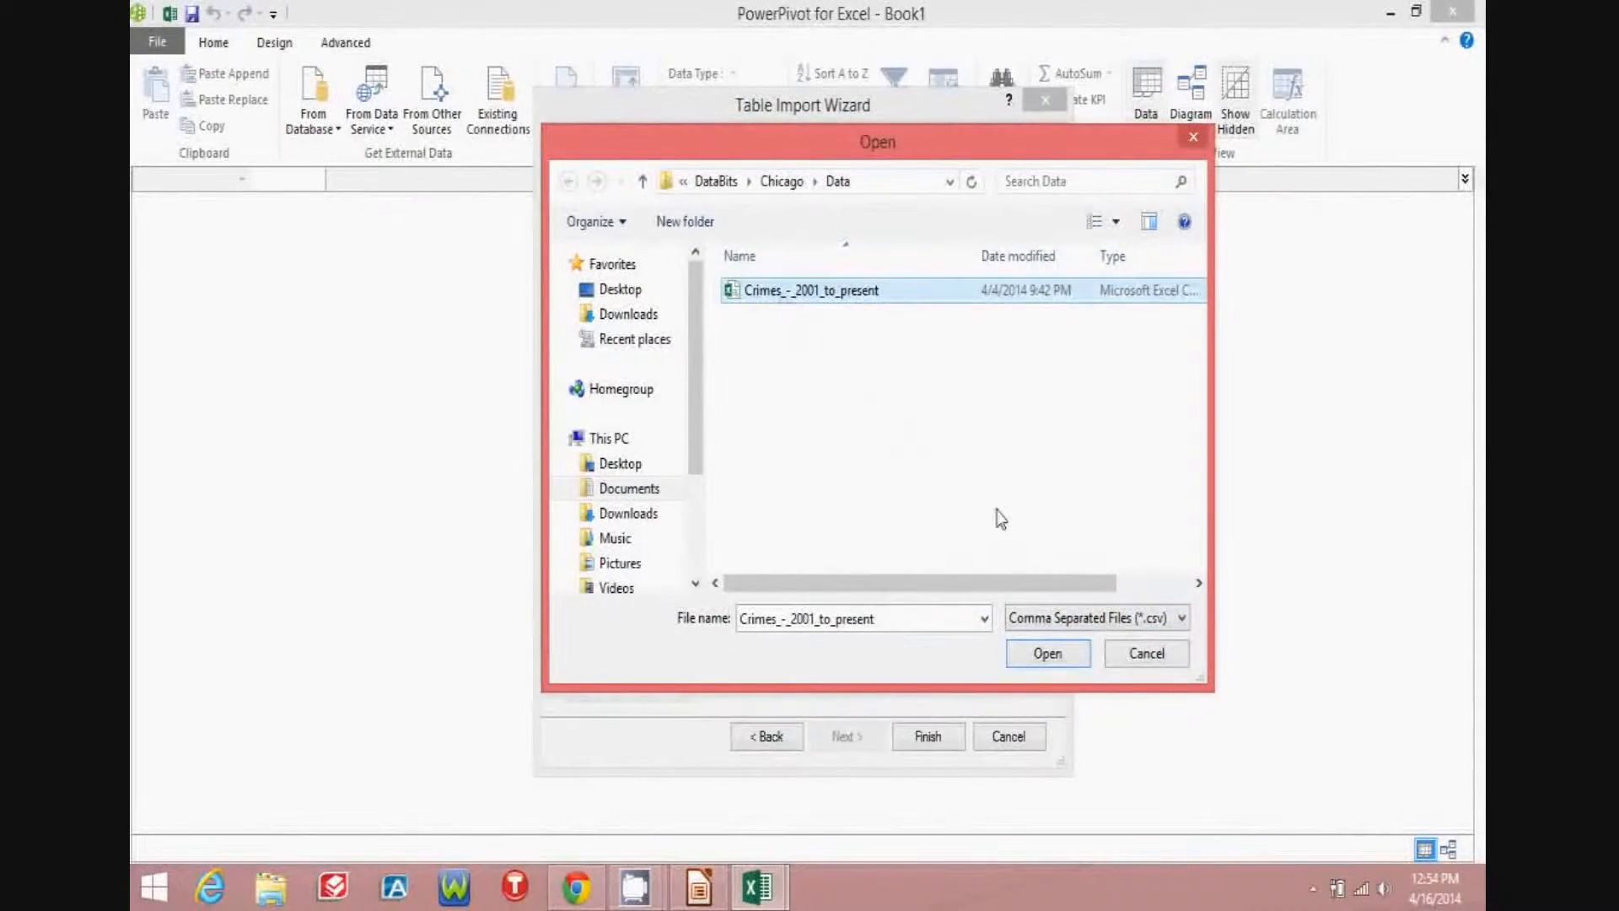
{"action": "left_click", "coordinate": [1045, 651]}
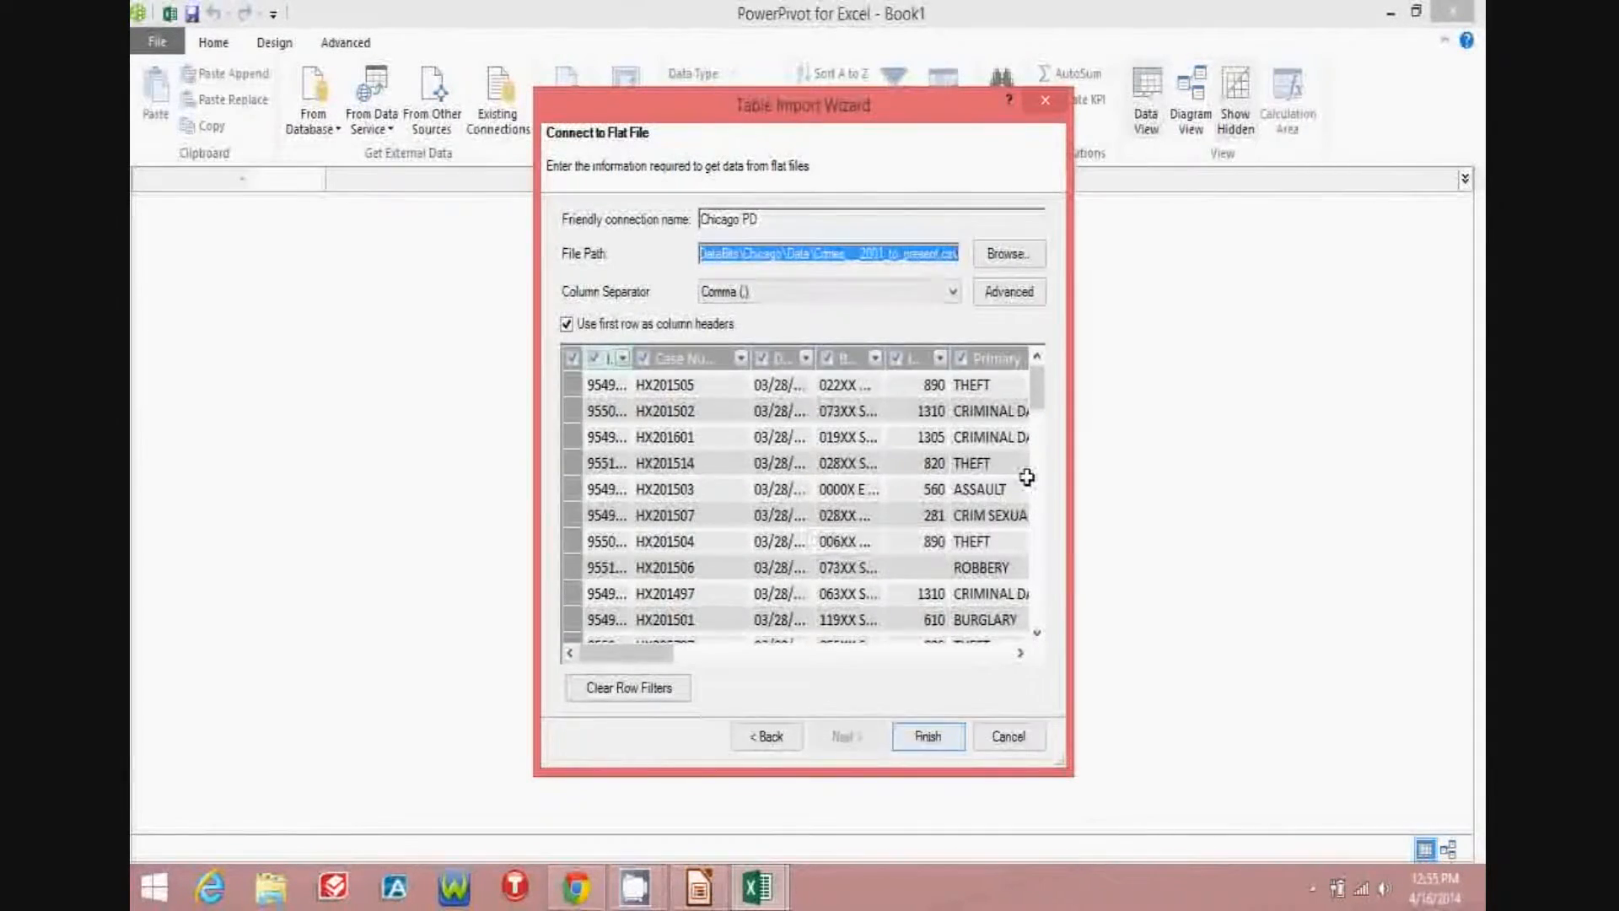
{"action": "left_click_drag", "start_coordinate": [1073, 469], "coordinate": [1402, 428]}
{"action": "left_click_drag", "start_coordinate": [536, 447], "coordinate": [180, 428]}
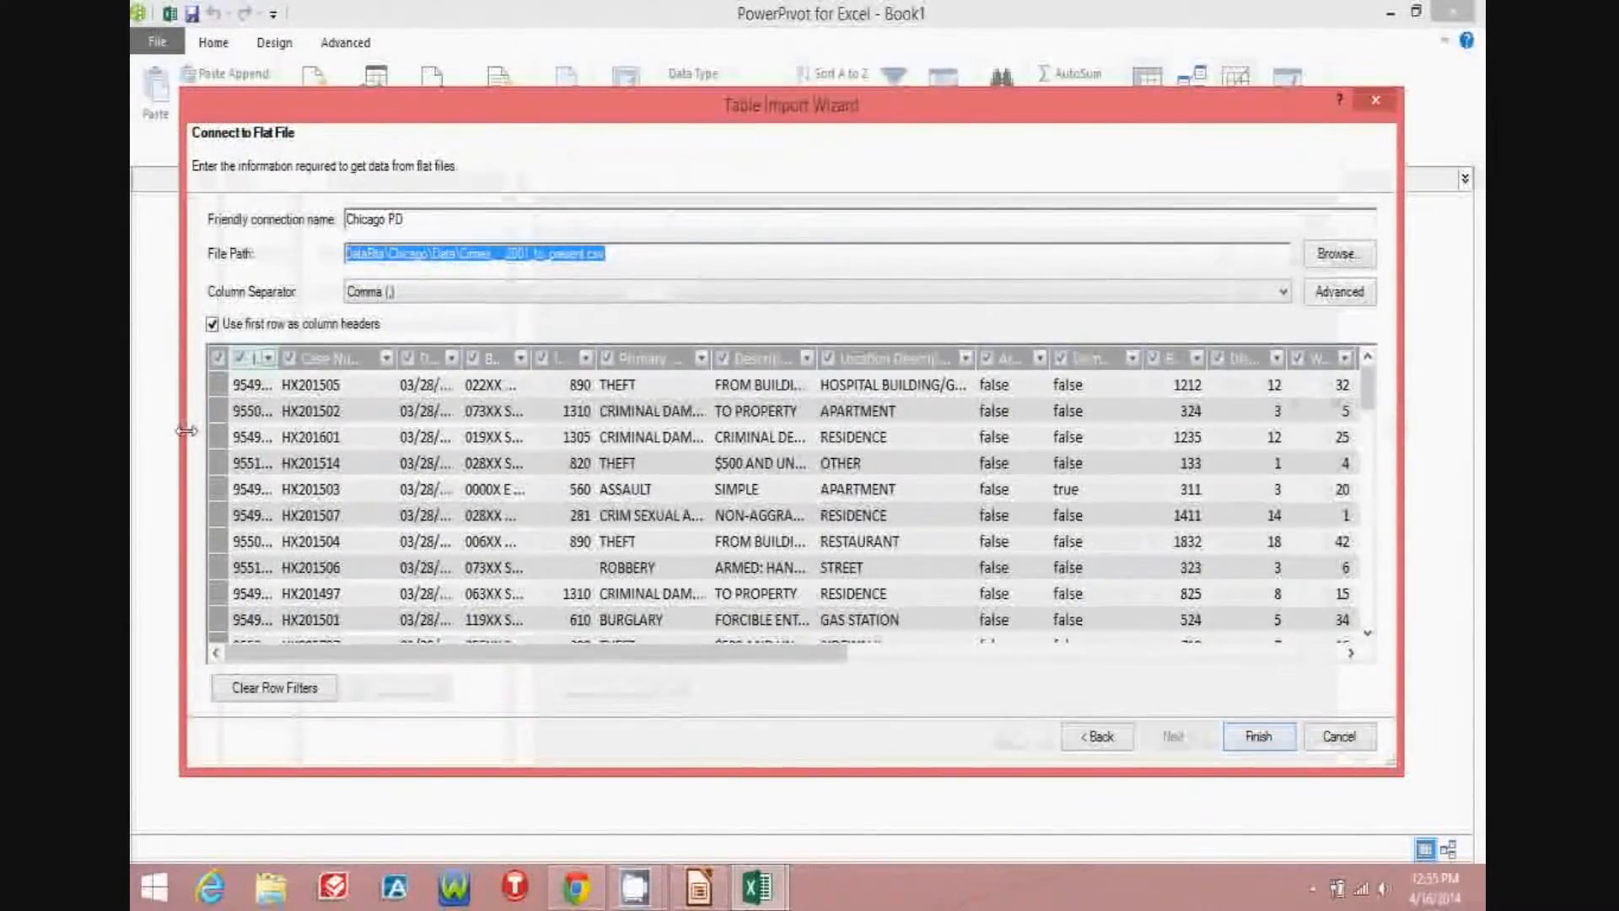
Switch to Chrome and check the City of Chicago Crimes column documentation for the columns not used in the BI solution
{"action": "left_click", "coordinate": [578, 888]}
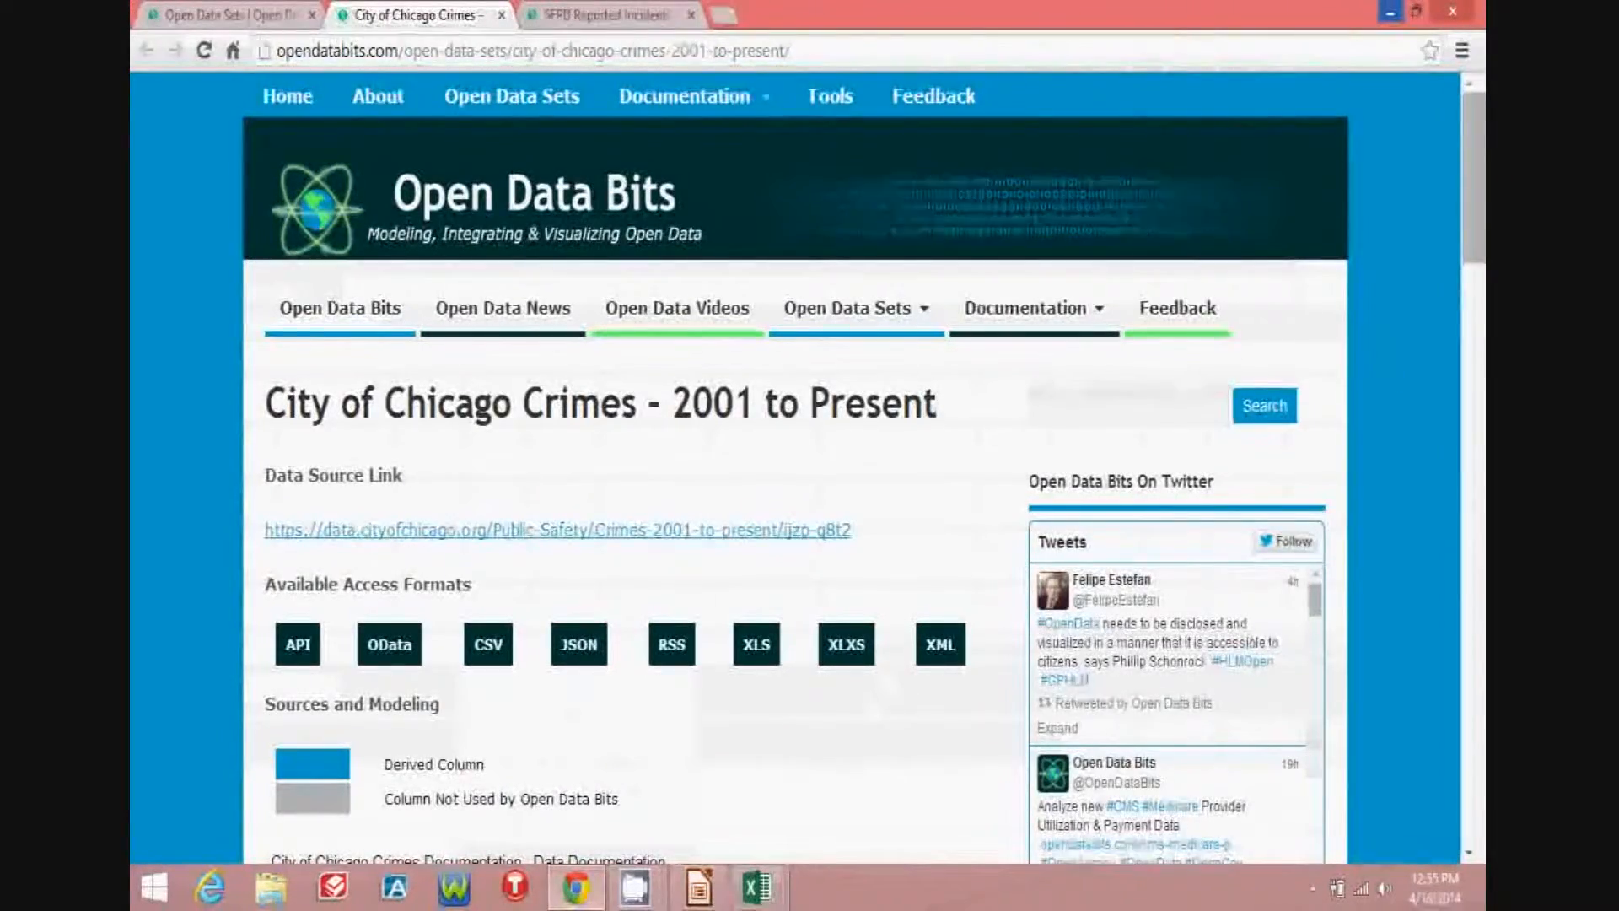
{"action": "scroll", "coordinate": [1461, 192], "scroll_direction": "down", "scroll_amount": 6}
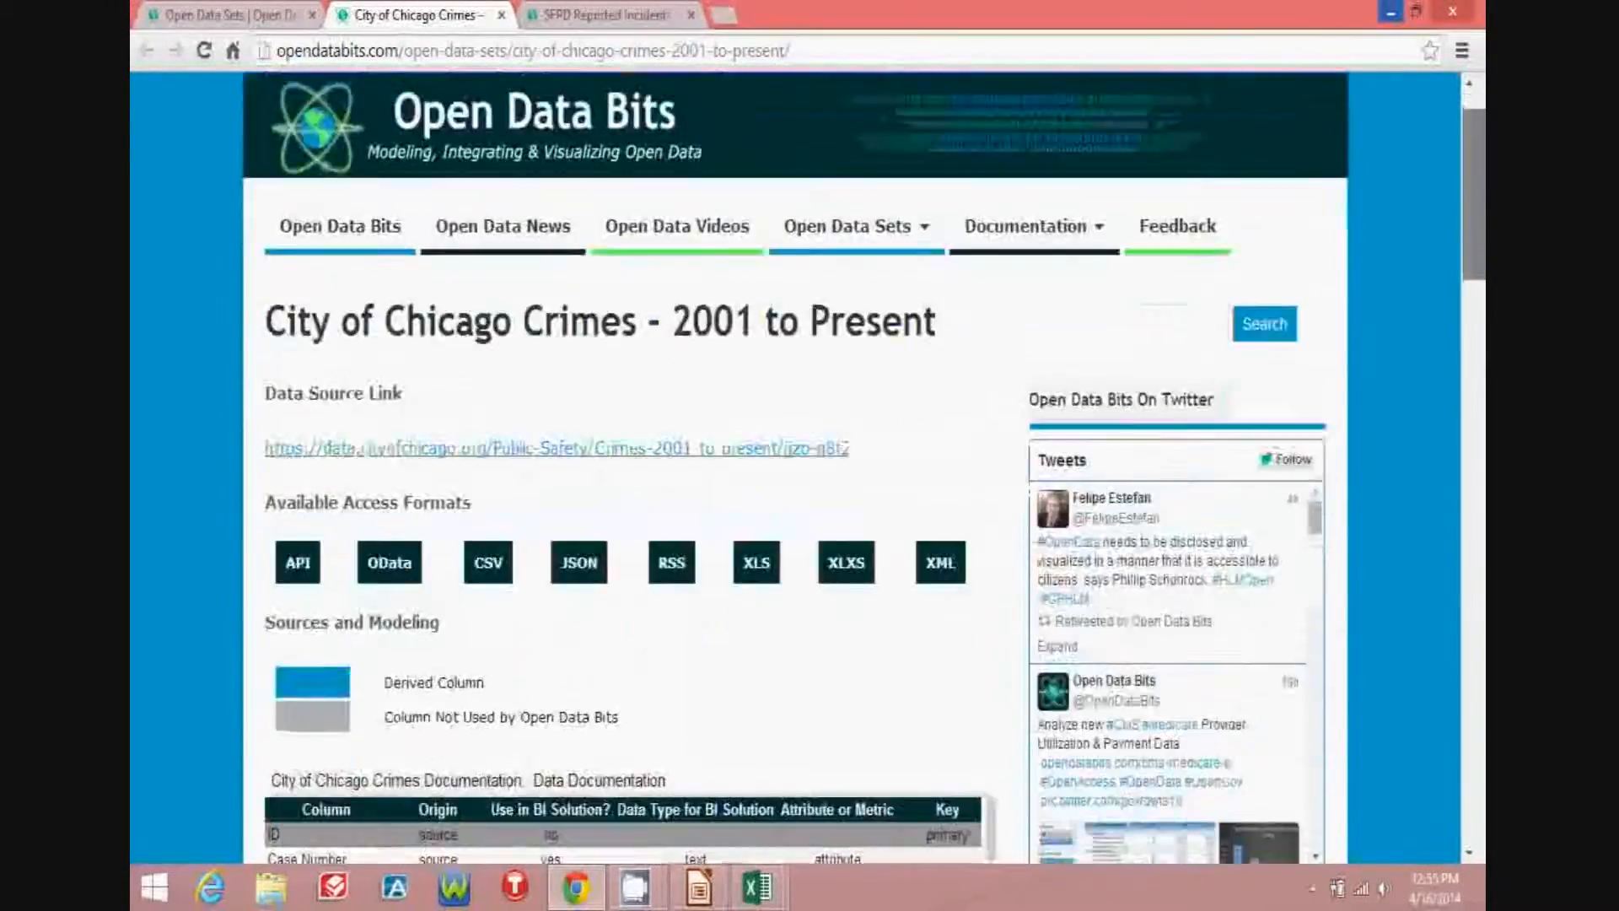
{"action": "scroll", "coordinate": [630, 352], "scroll_direction": "down", "scroll_amount": 2}
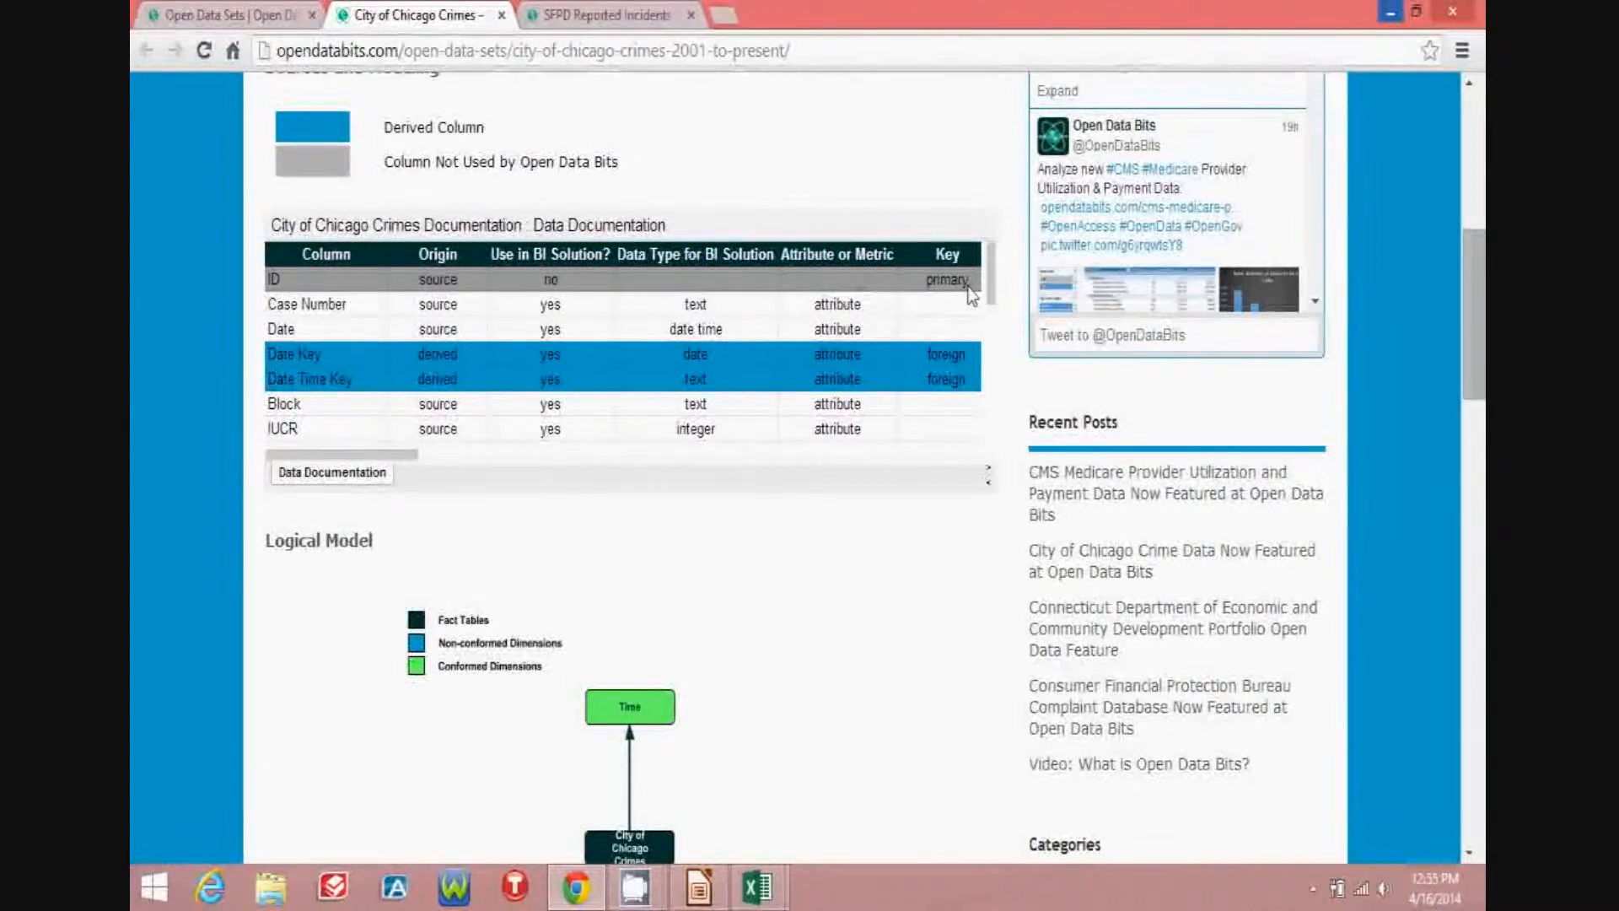
{"action": "left_click_drag", "start_coordinate": [992, 274], "coordinate": [1003, 410]}
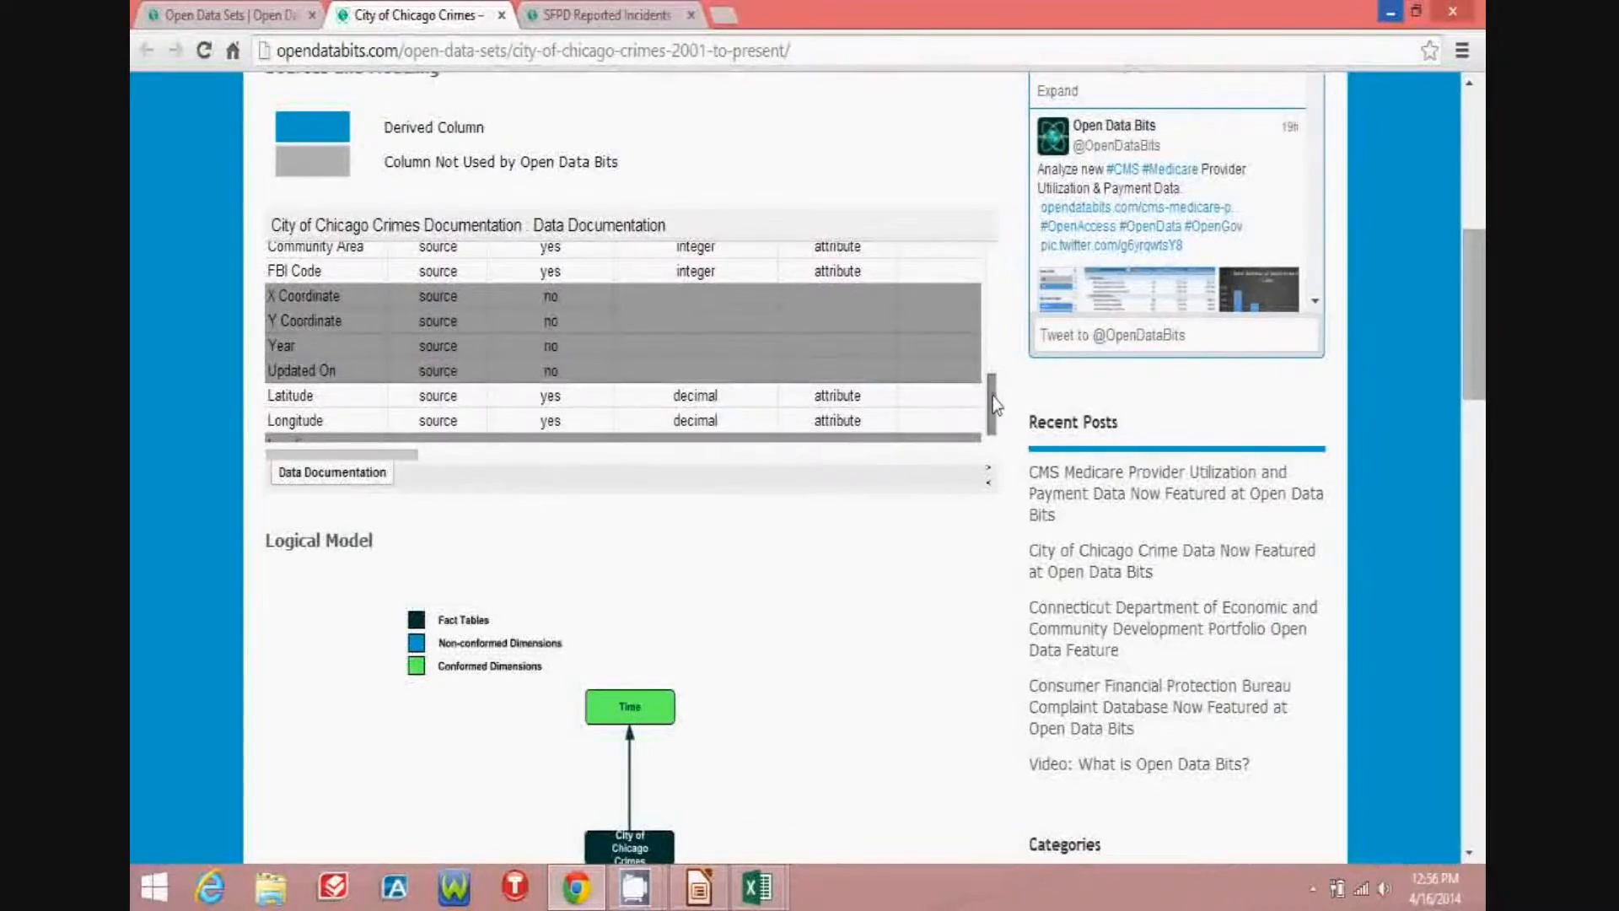
{"action": "scroll", "coordinate": [994, 405], "scroll_direction": "down", "scroll_amount": 1}
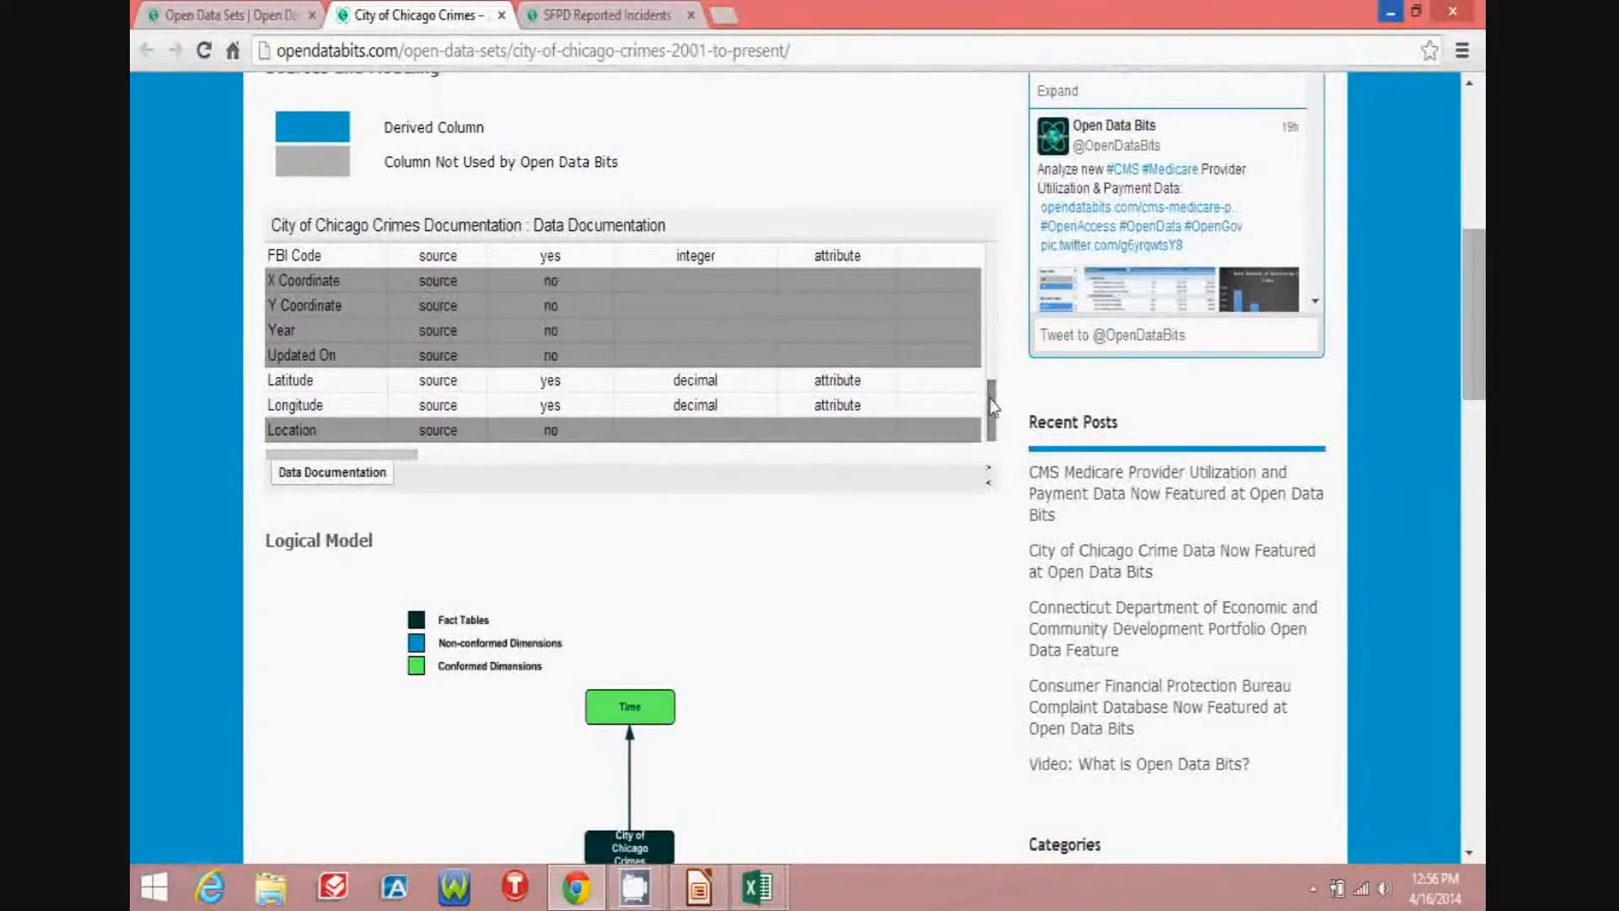
Return to the PowerPivot import wizard, widen the ID column to show its full header, and exclude it from the import
{"action": "mouse_move", "coordinate": [757, 886]}
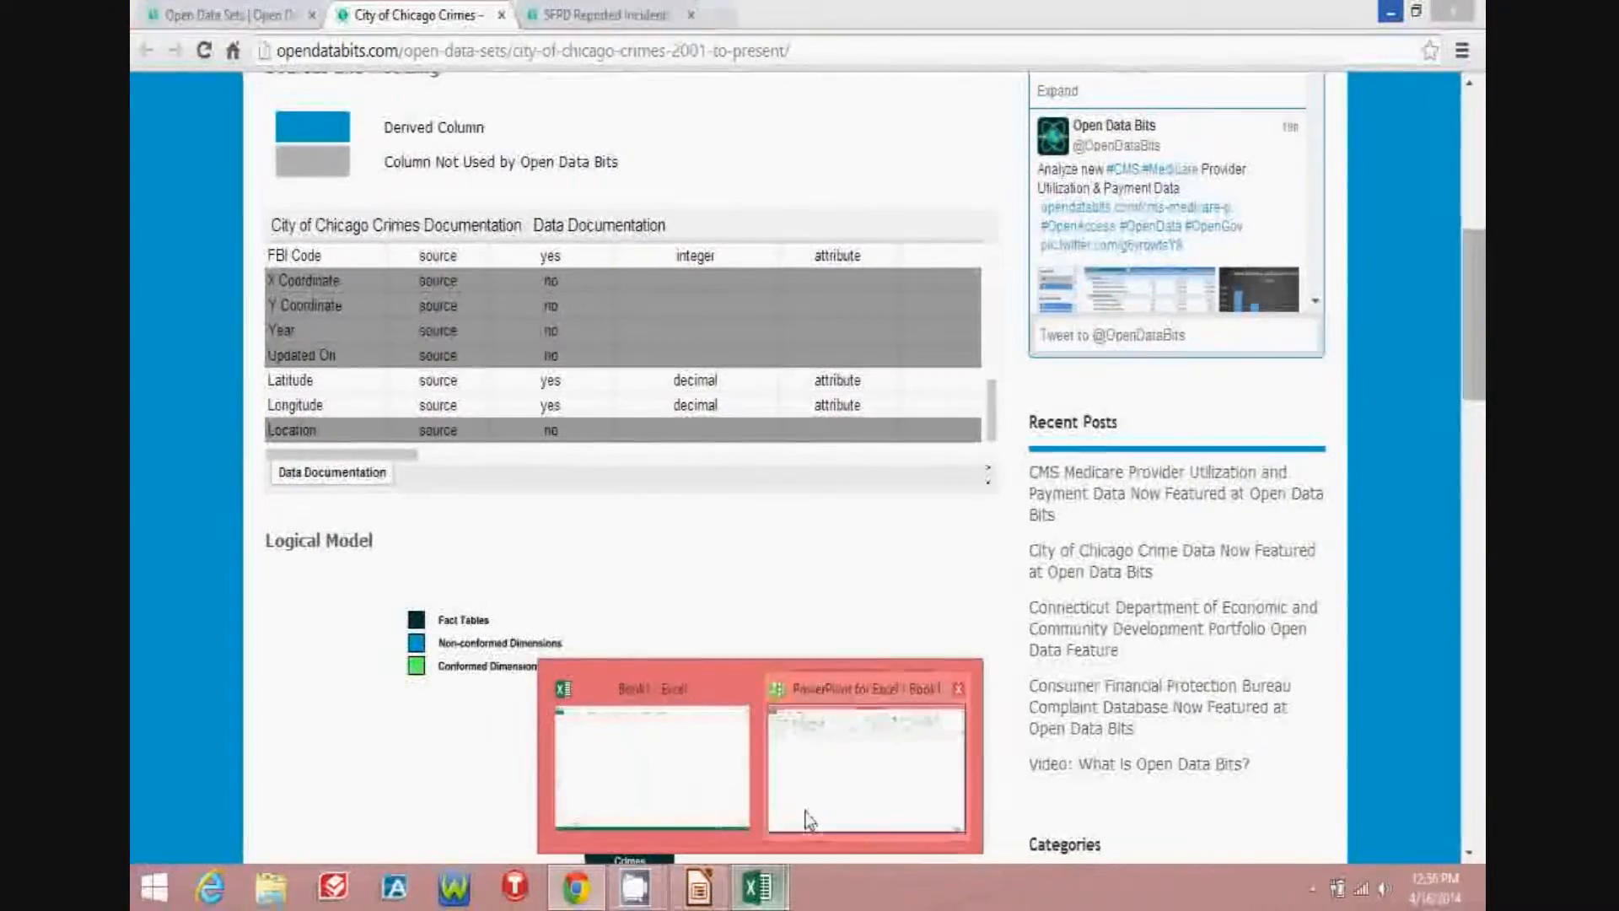
{"action": "left_click", "coordinate": [803, 810]}
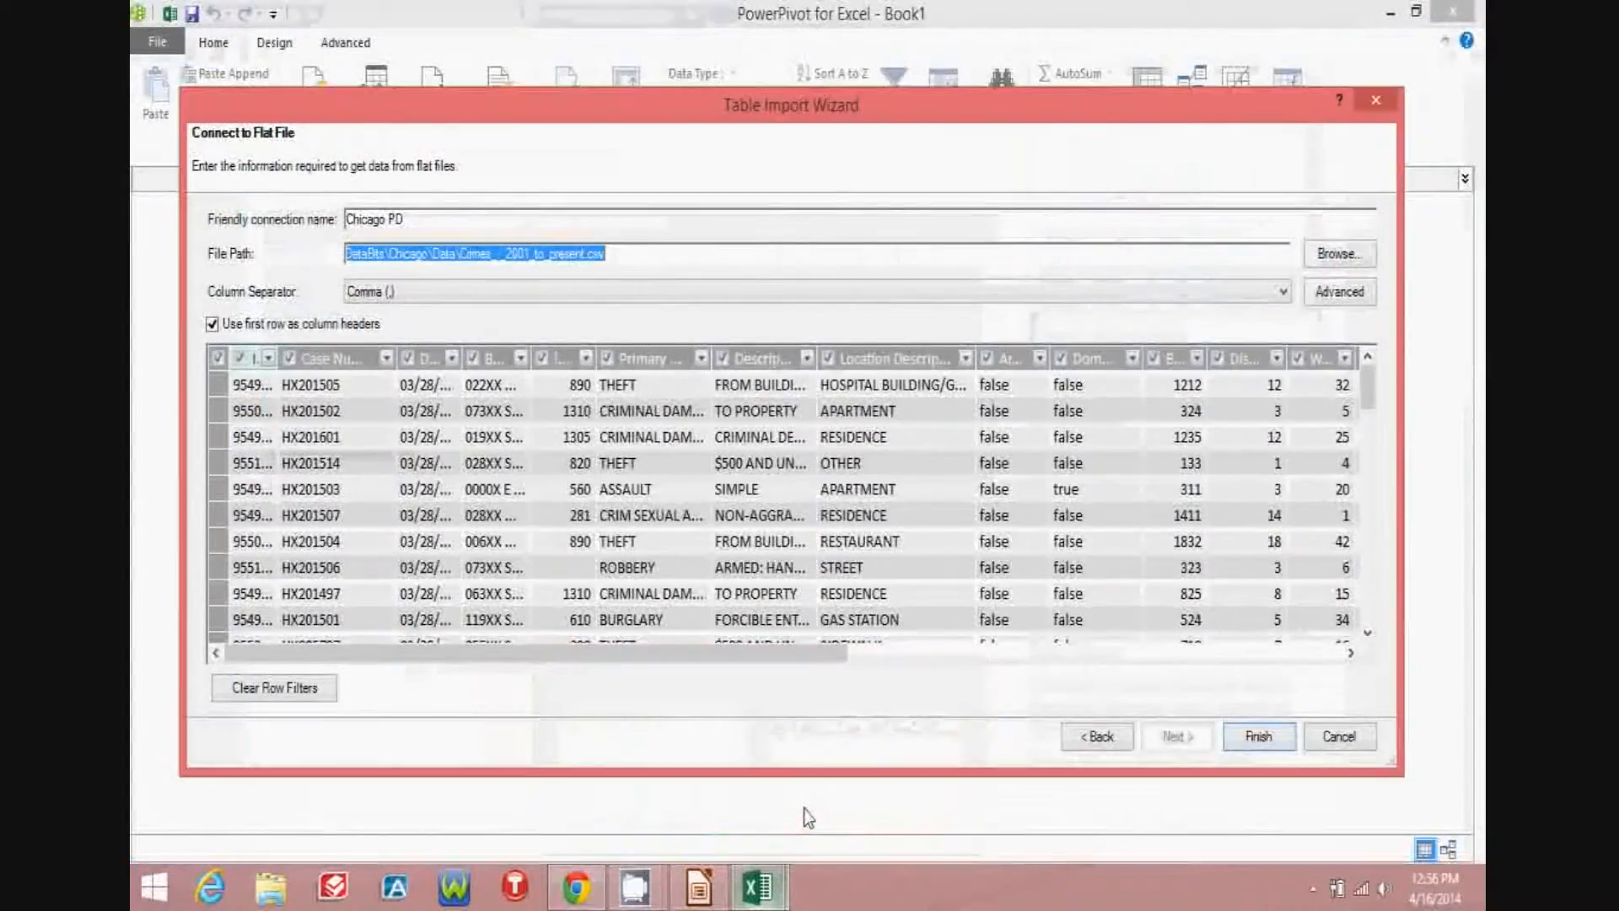
{"action": "double_click", "coordinate": [278, 359]}
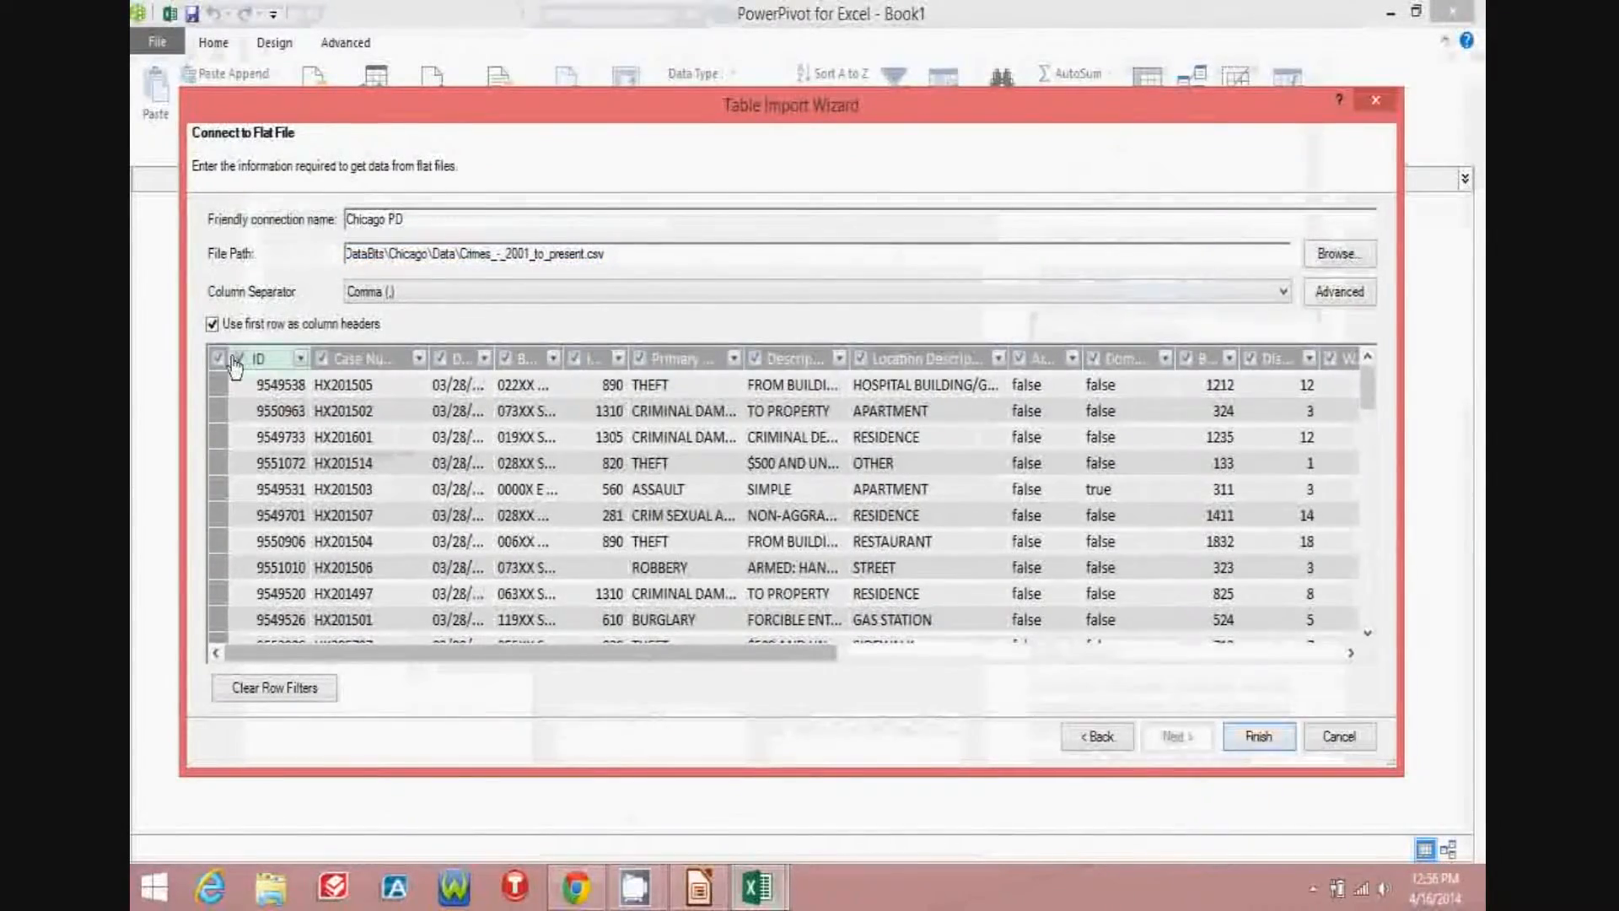
{"action": "left_click", "coordinate": [240, 360]}
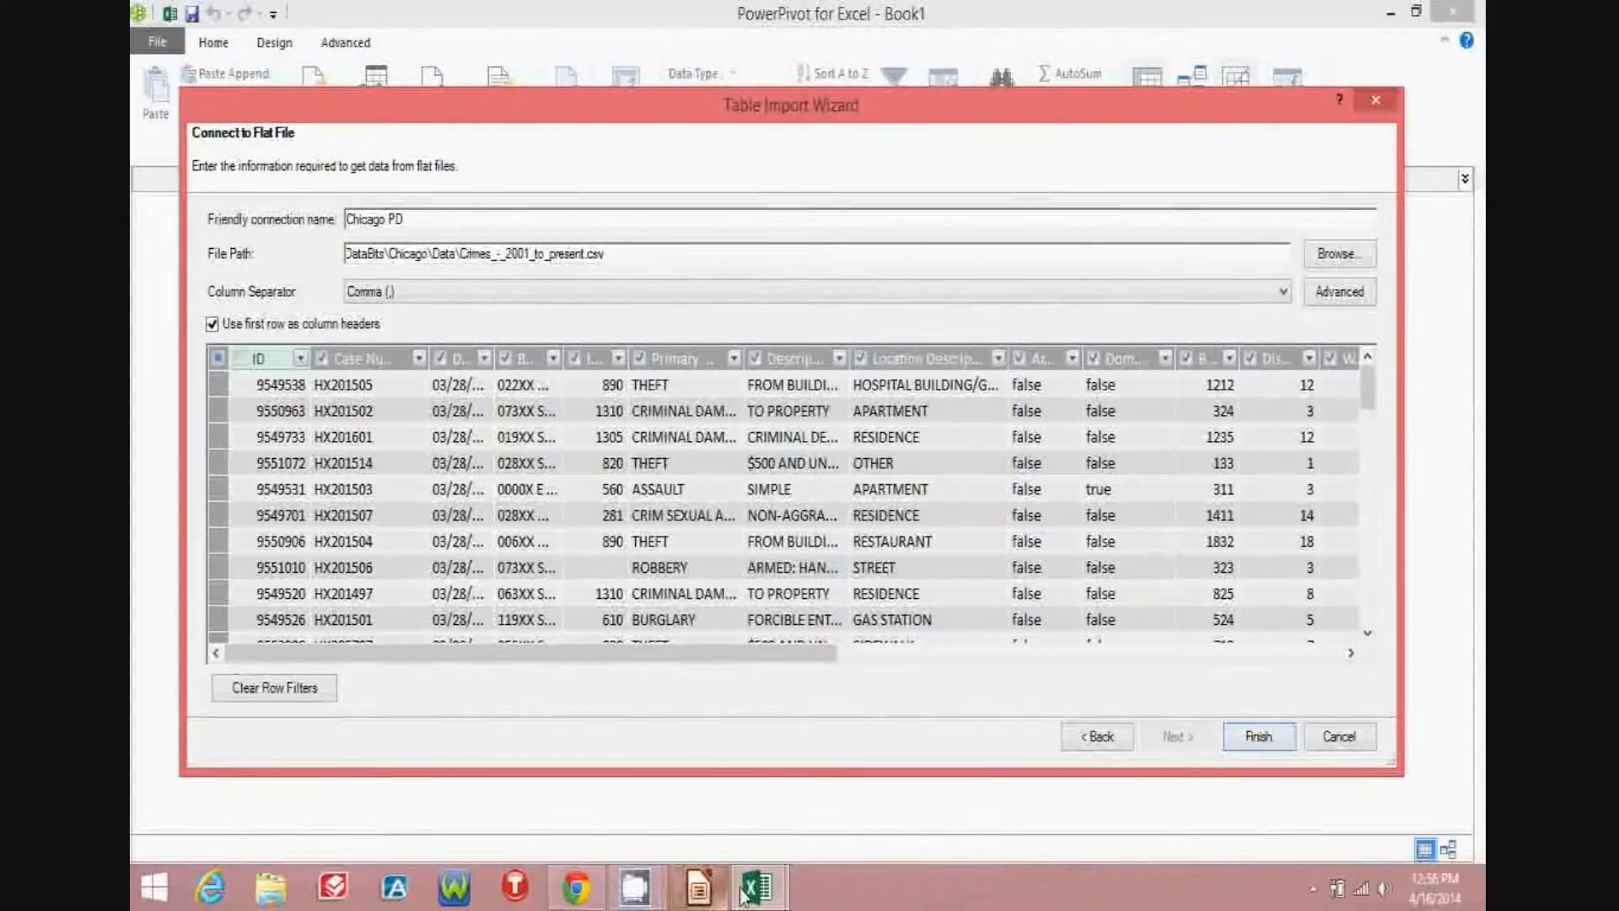
Check the documentation in Chrome for unused columns, and exclude X Coordinate, Y Coordinate, Year, Updated On and Location from the Chicago PD import
{"action": "left_click", "coordinate": [581, 889]}
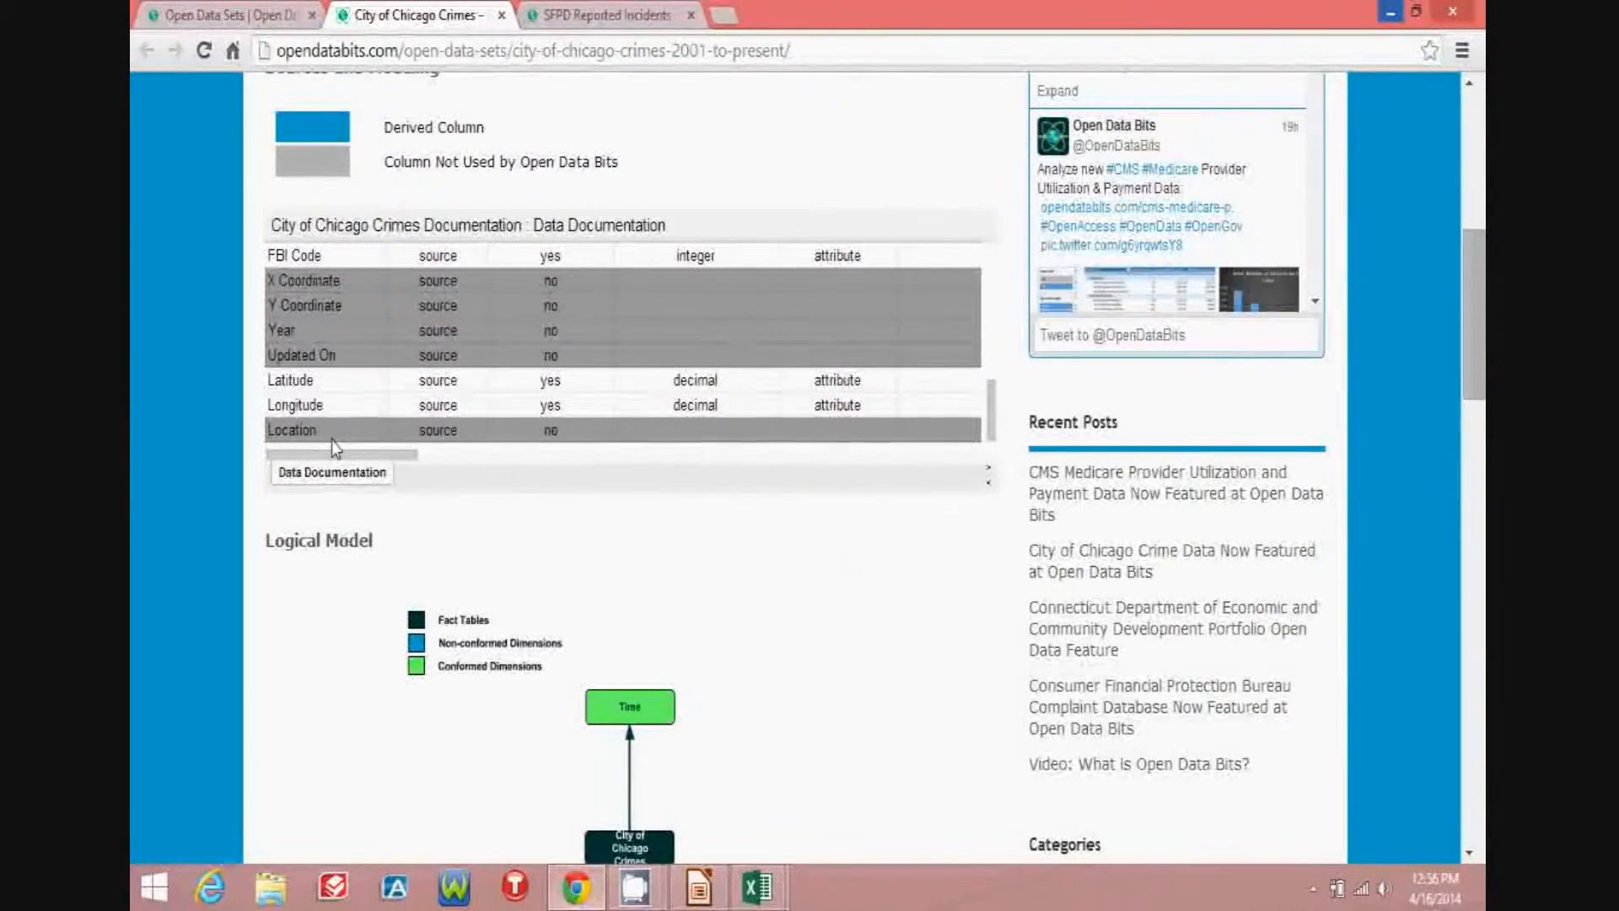
{"action": "mouse_move", "coordinate": [764, 882]}
{"action": "left_click", "coordinate": [830, 806]}
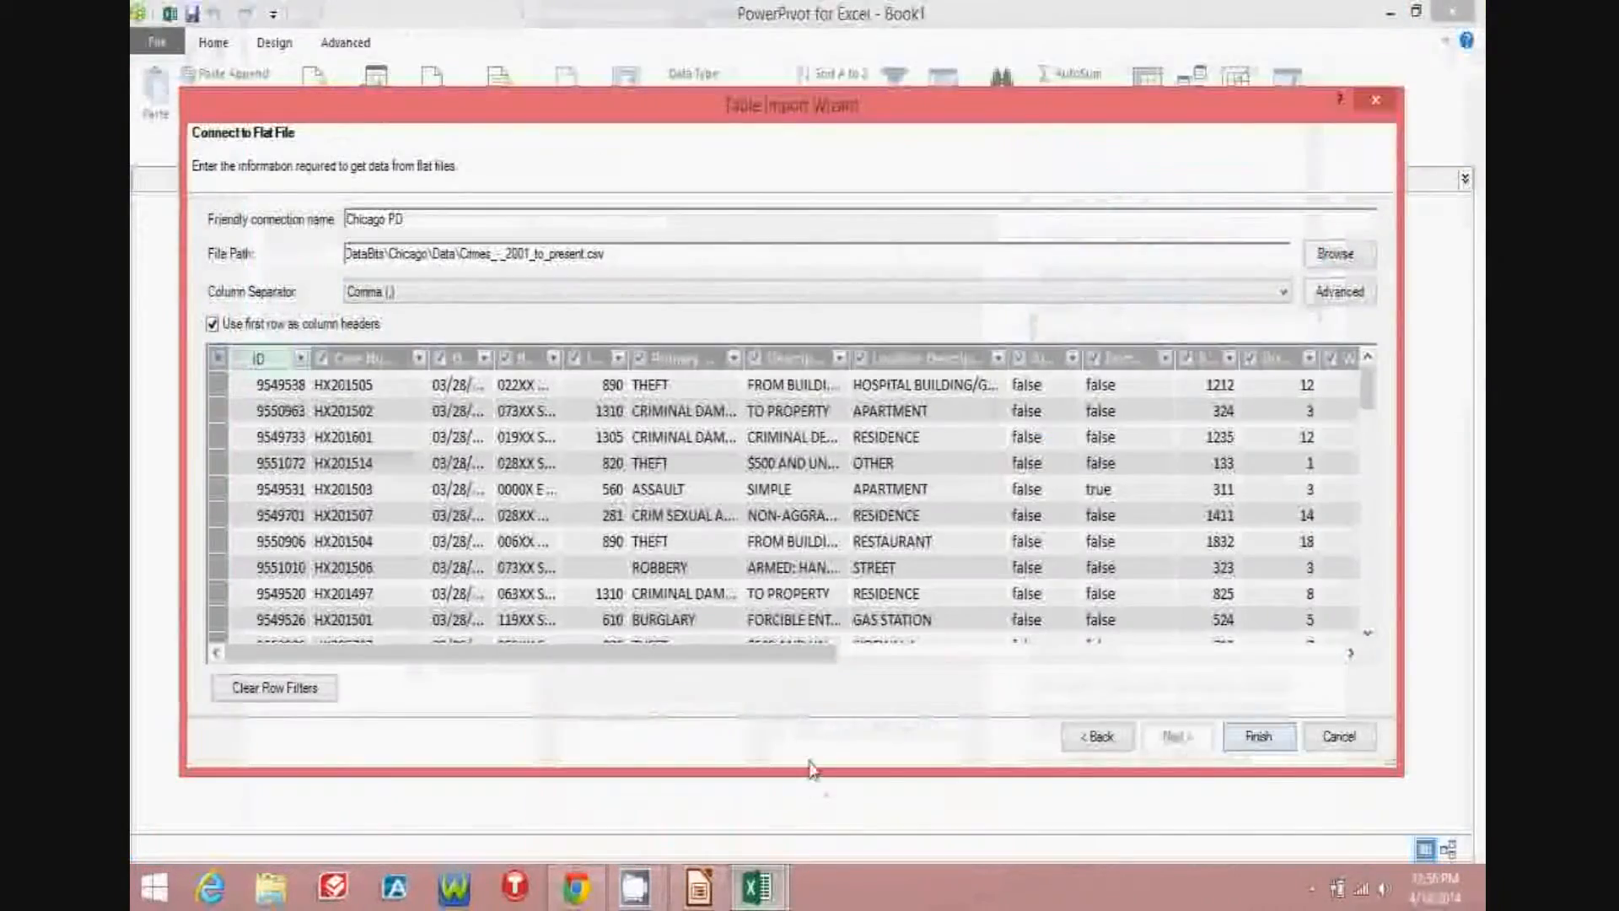
{"action": "left_click_drag", "start_coordinate": [751, 650], "coordinate": [1384, 650]}
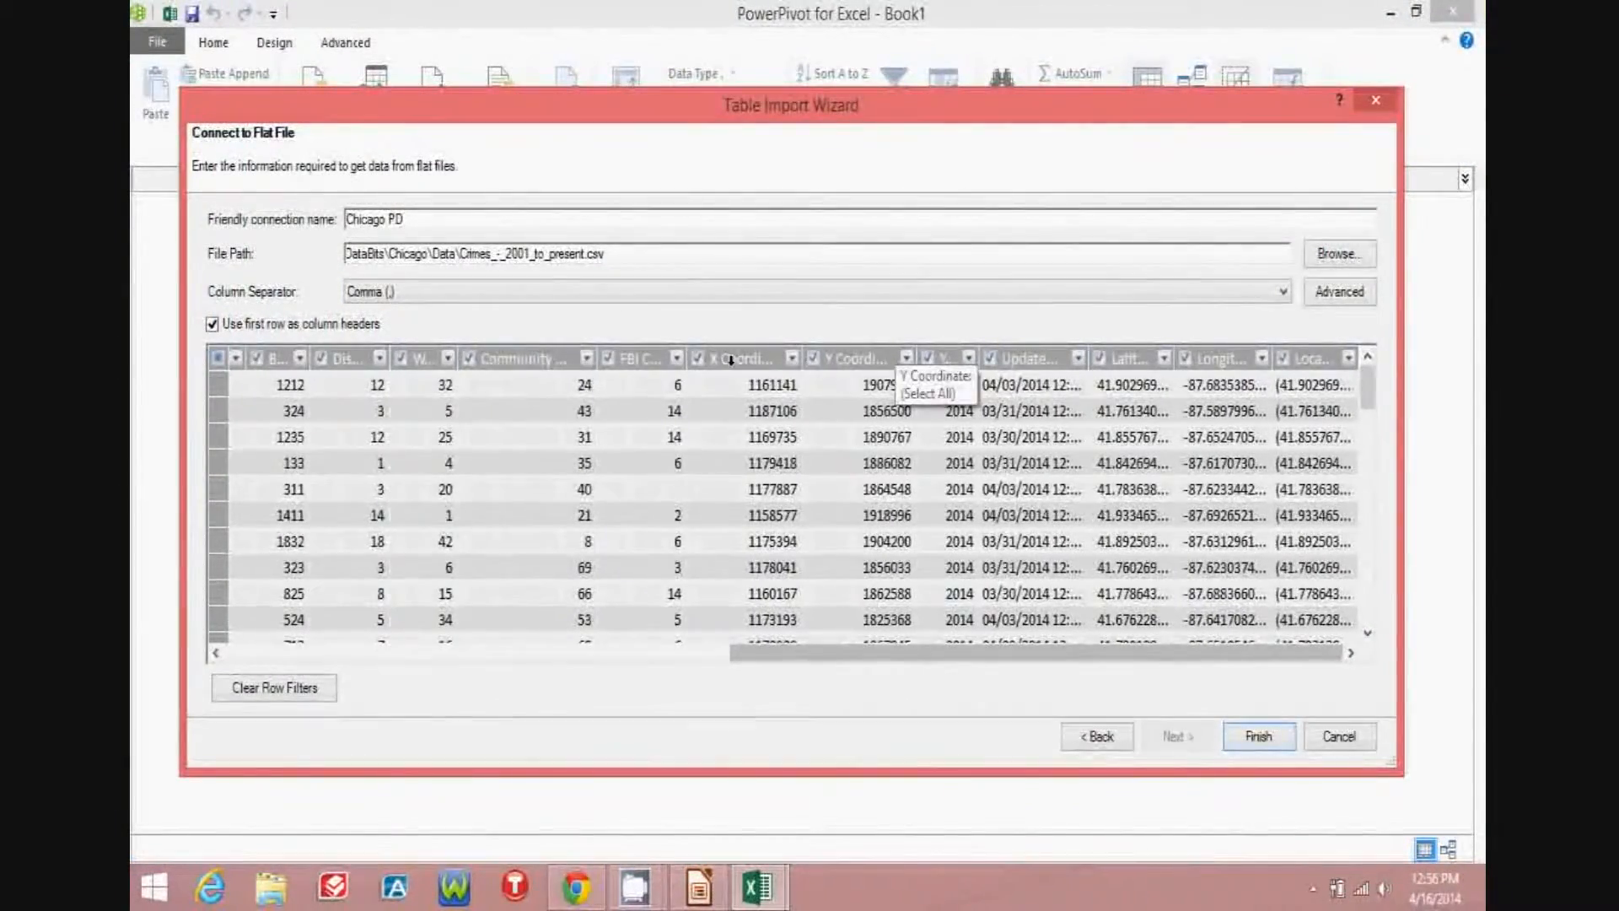
{"action": "left_click", "coordinate": [698, 359]}
{"action": "left_click", "coordinate": [813, 358]}
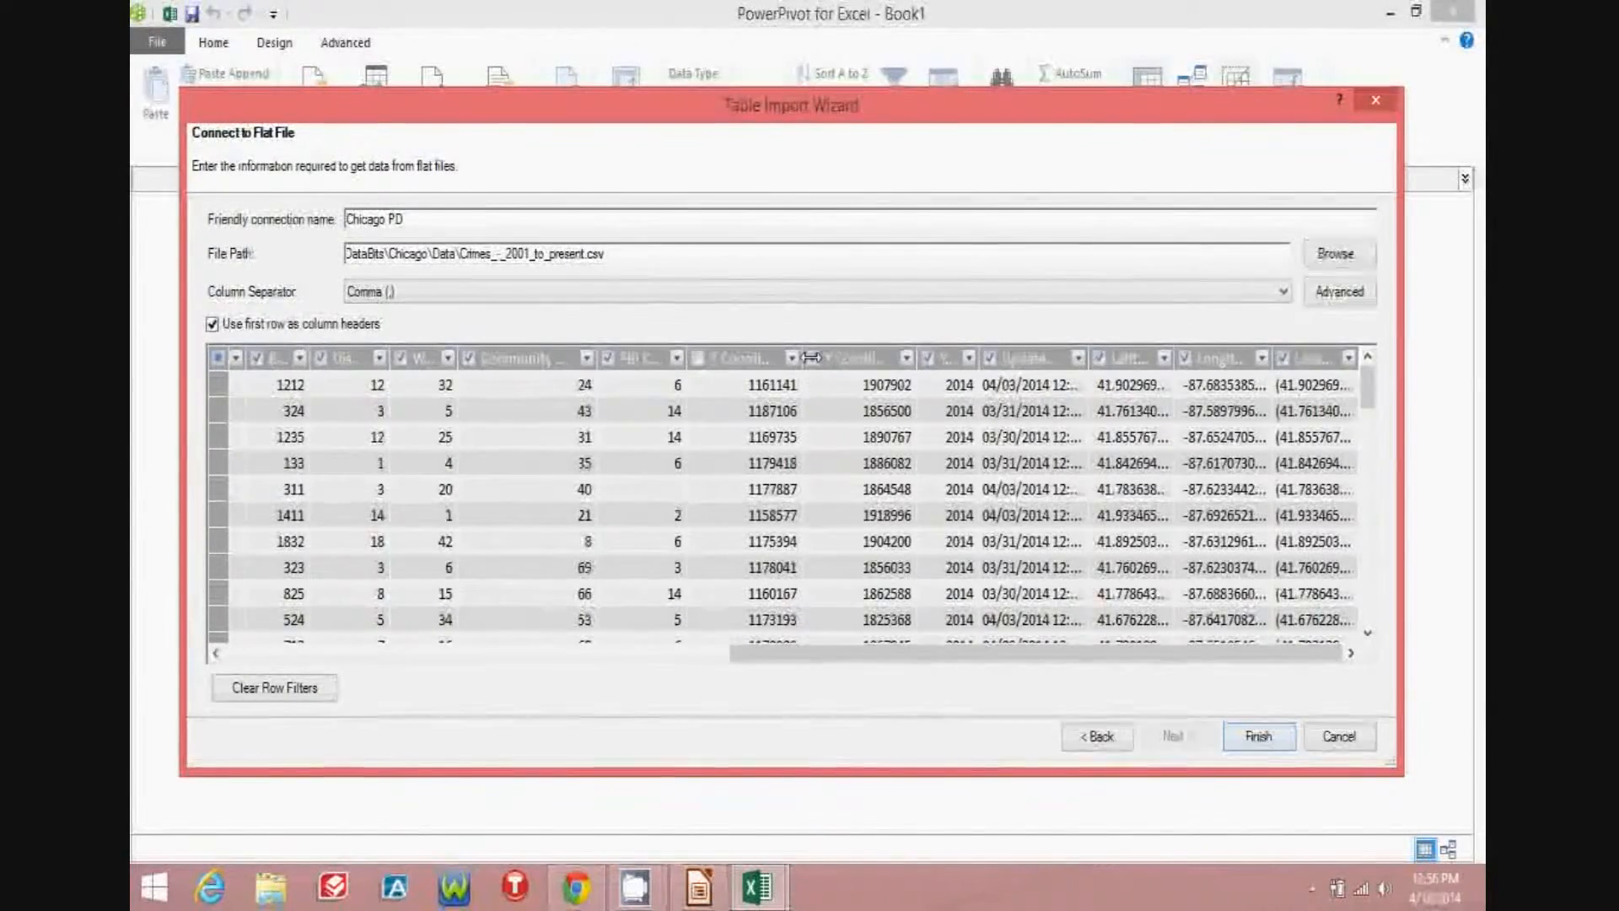
{"action": "left_click", "coordinate": [927, 360]}
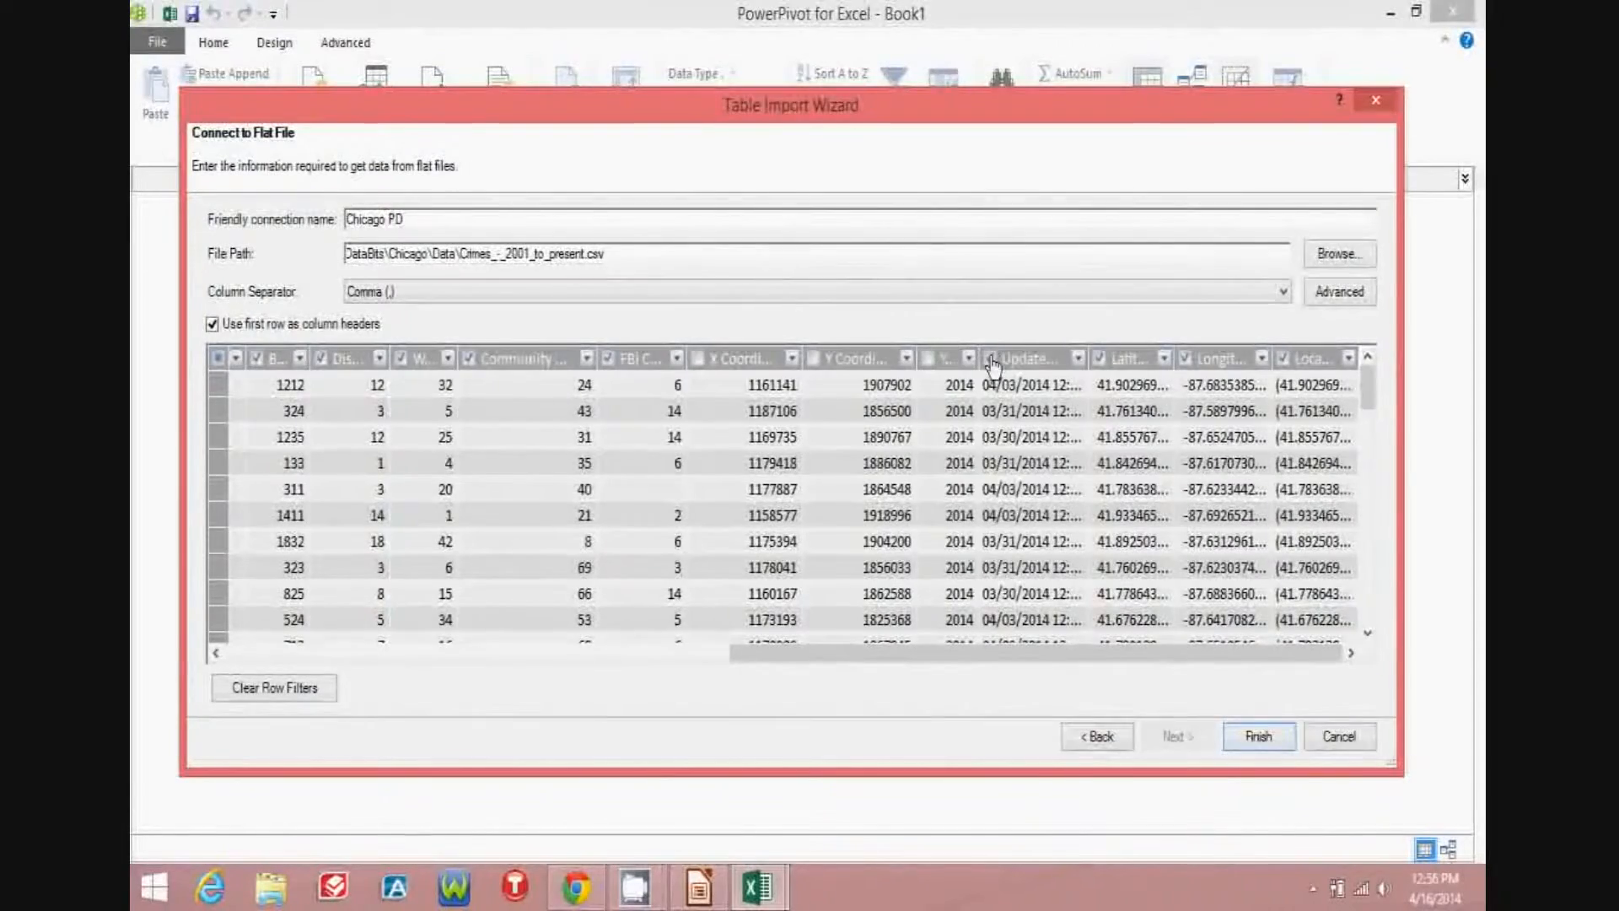
{"action": "left_click", "coordinate": [987, 360]}
{"action": "key", "text": "super+c"}
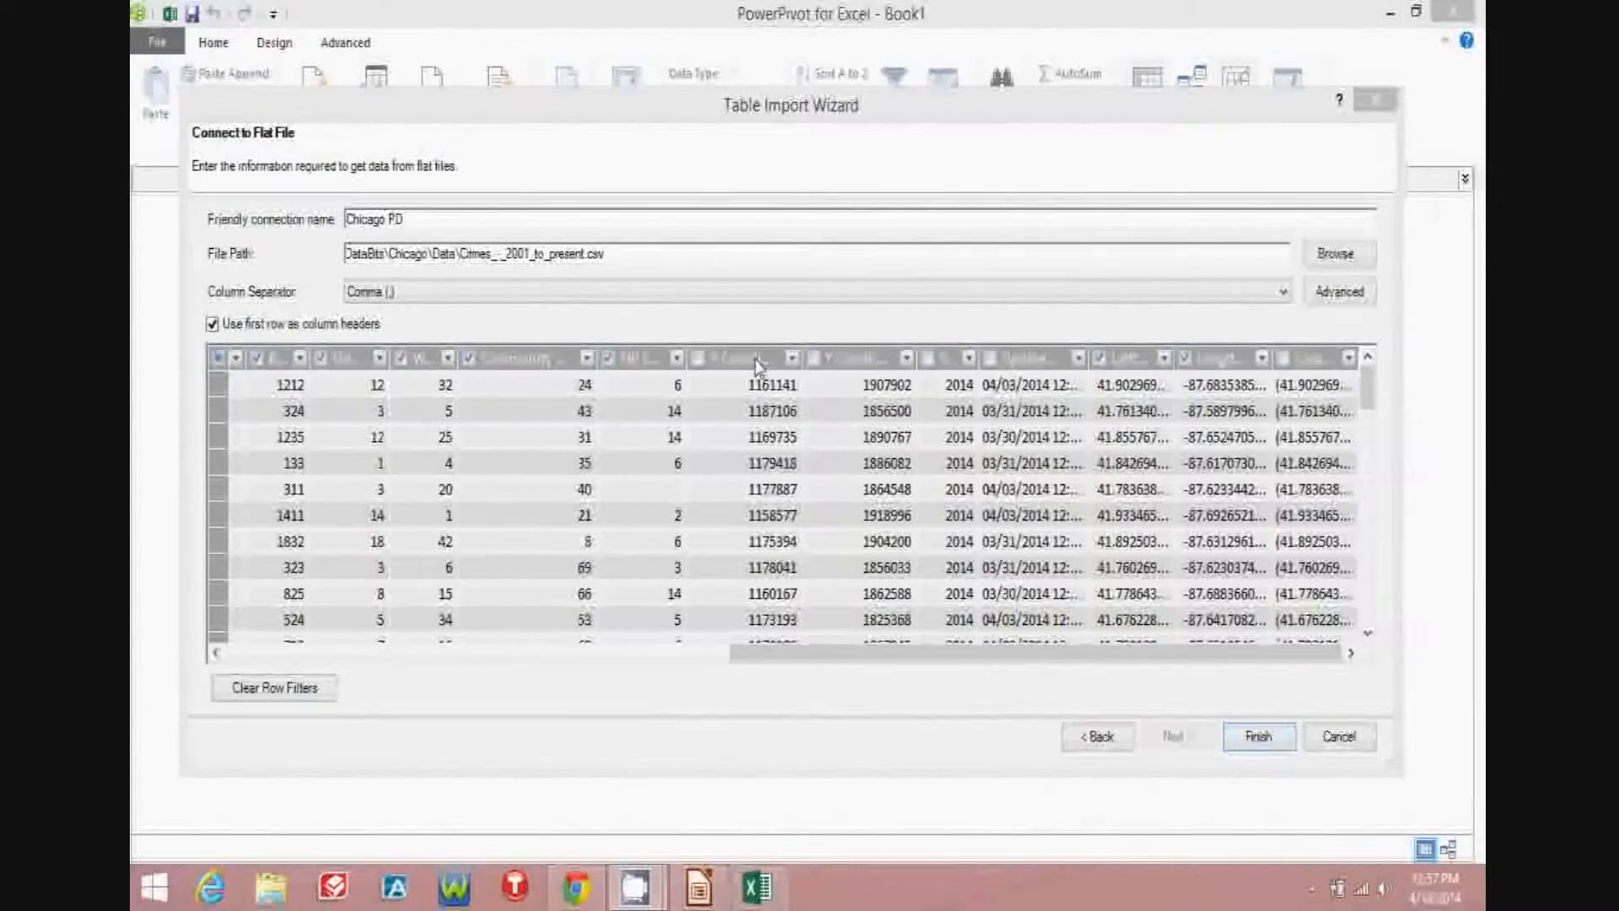
Widen the Date column in the import preview to show its full header, and finish the Chicago PD import
{"action": "left_click_drag", "start_coordinate": [951, 652], "coordinate": [408, 652]}
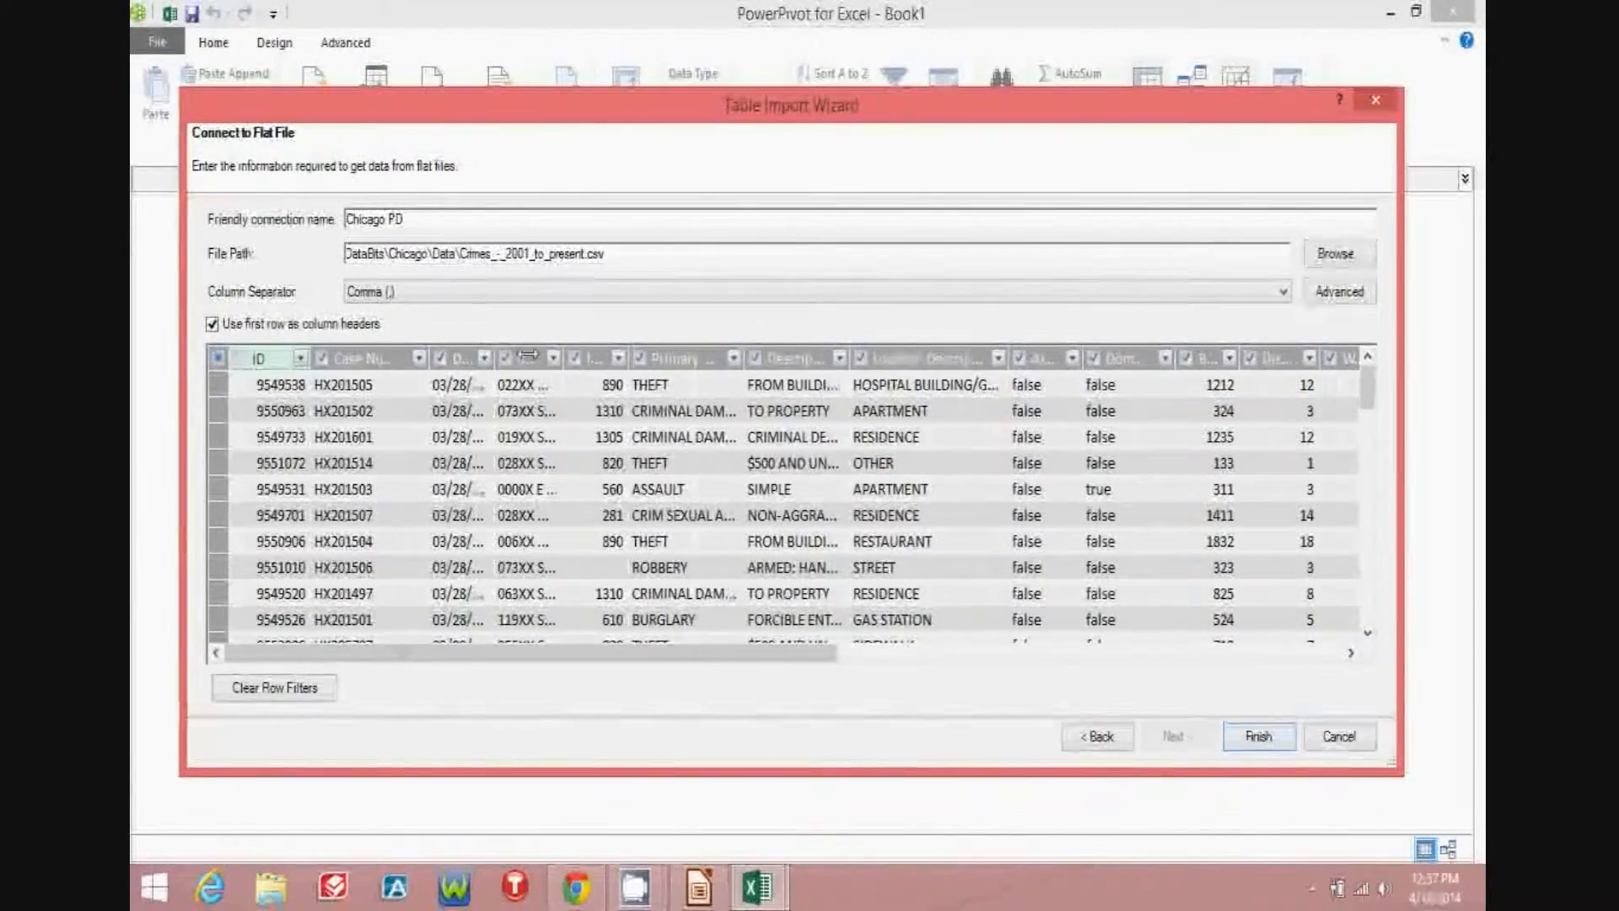
{"action": "left_click_drag", "start_coordinate": [491, 352], "coordinate": [530, 352]}
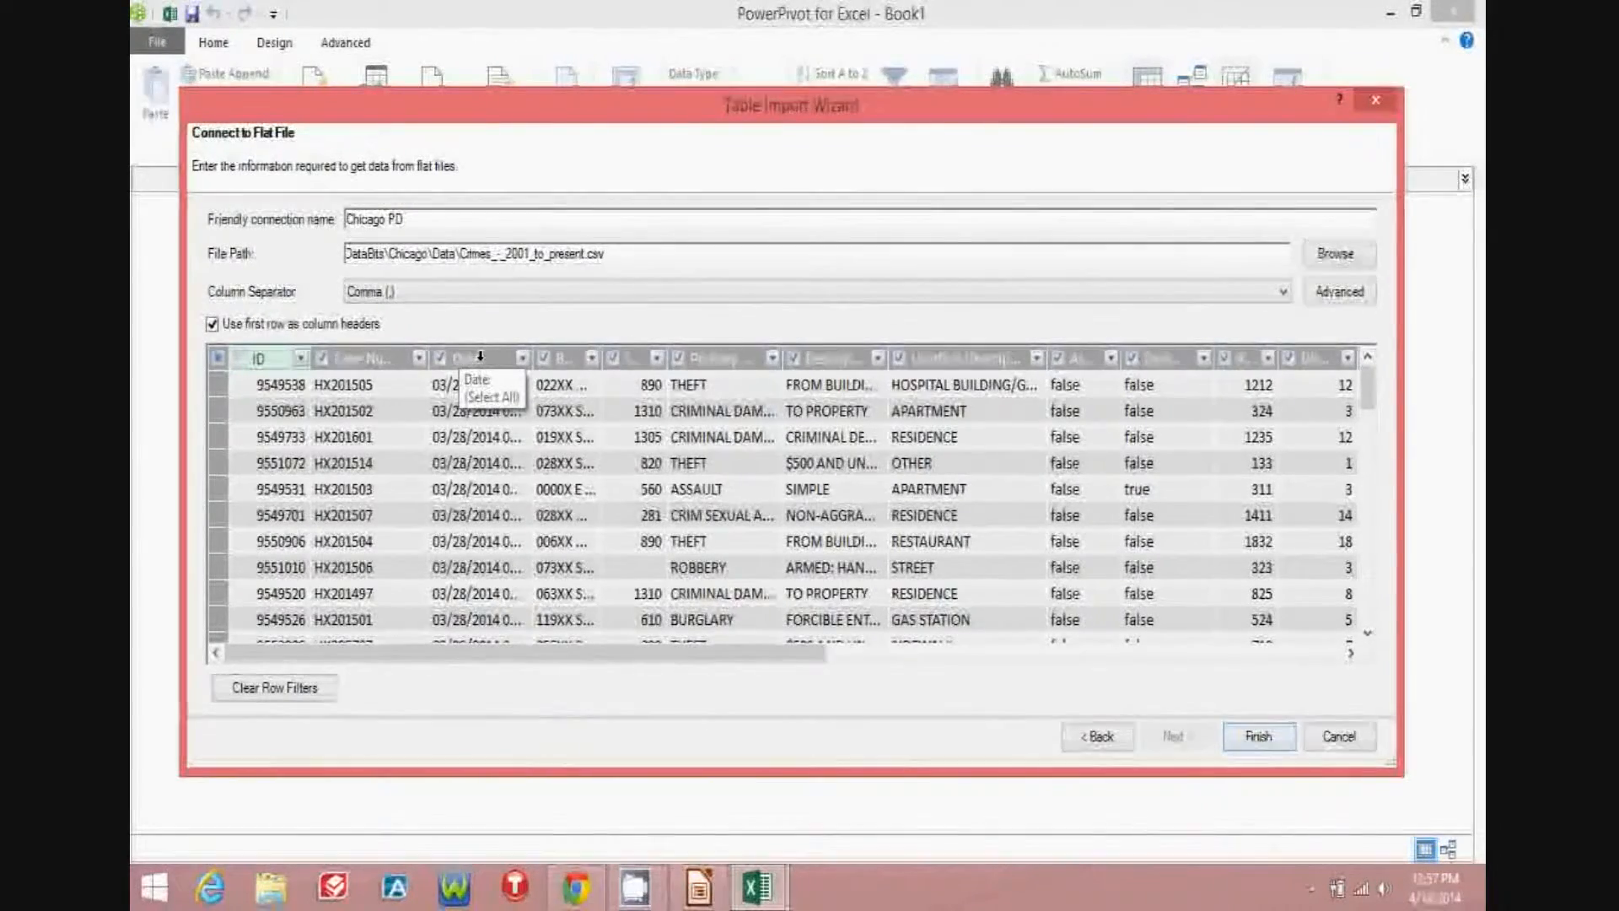
{"action": "left_click", "coordinate": [1256, 737]}
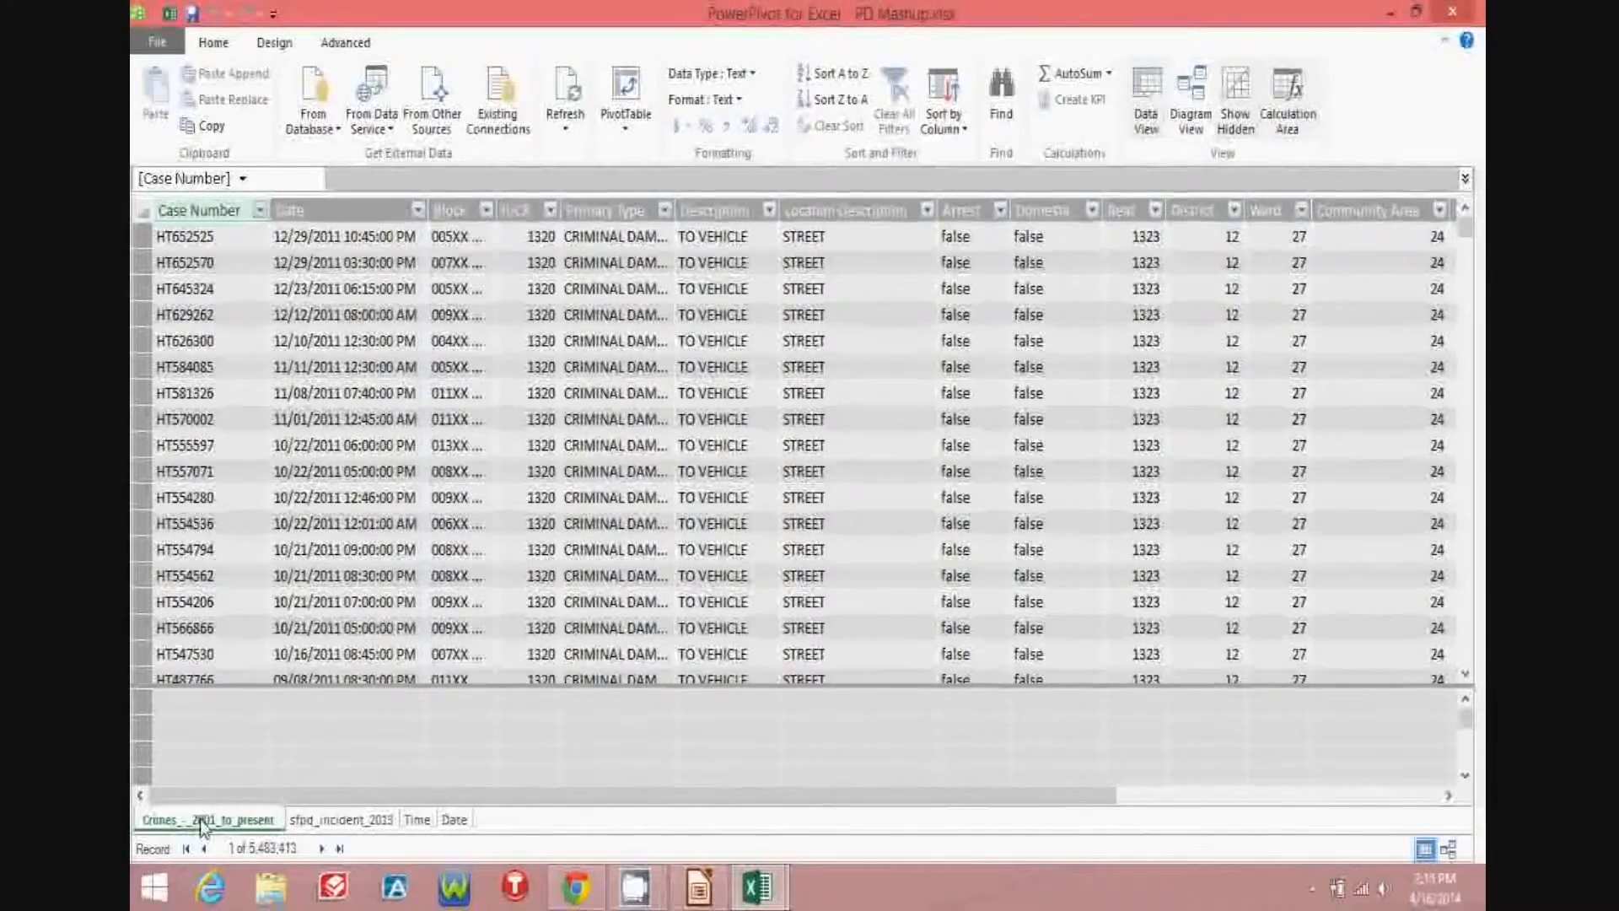
Look through the sfpd_incident_2013, Time and Date tables of the PD Mashup model and return to Crimes_-_2001_to_present
{"action": "left_click", "coordinate": [342, 819]}
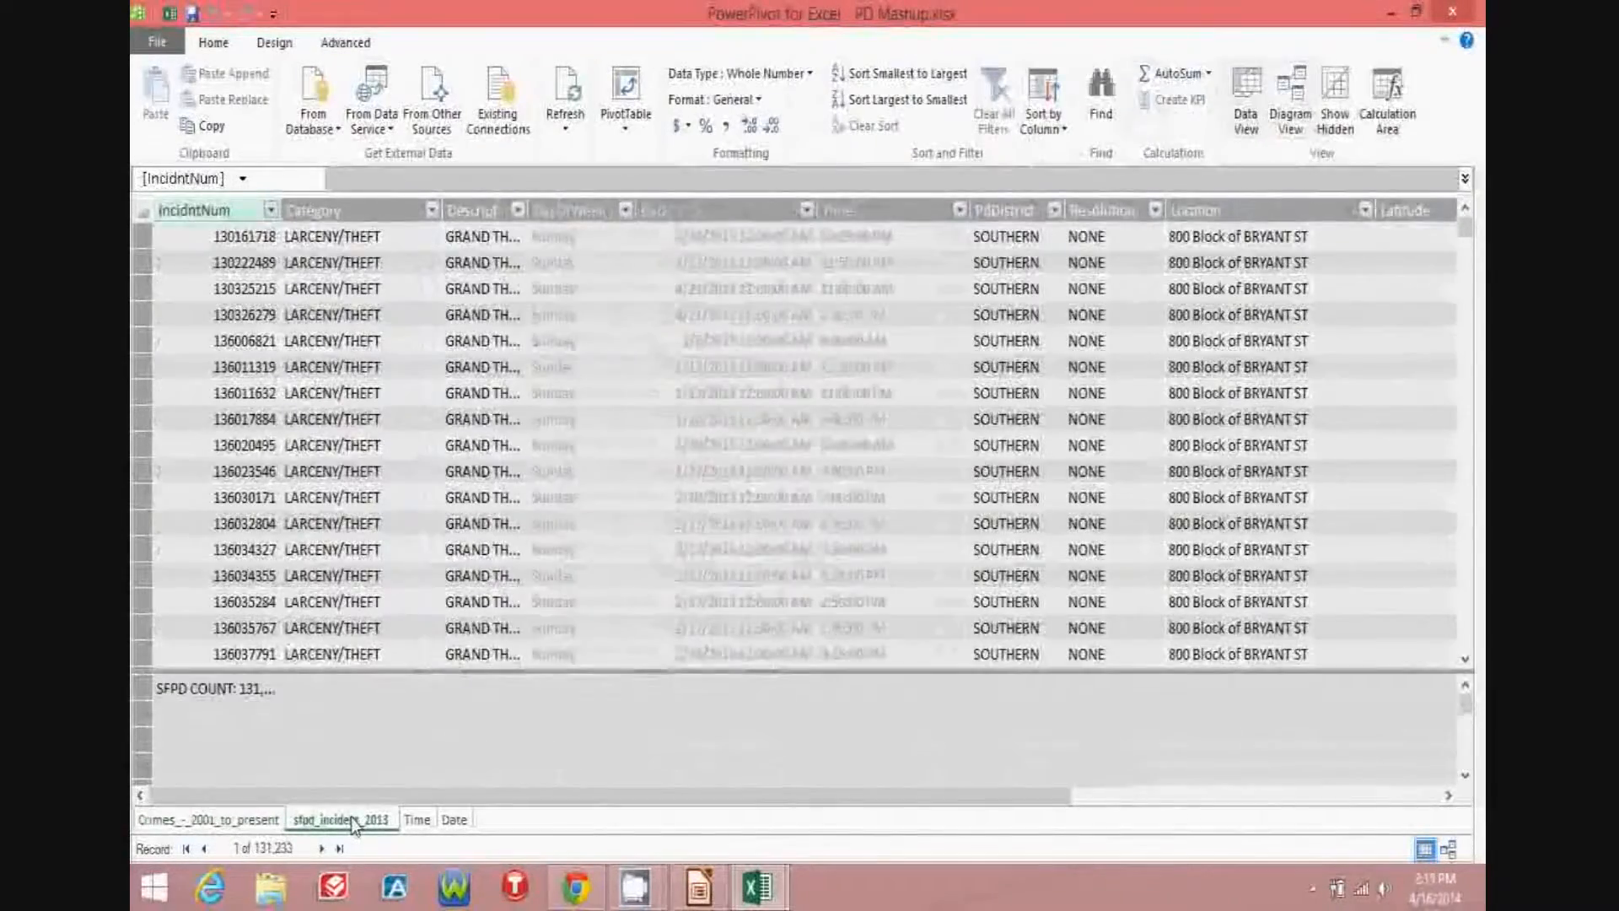
{"action": "left_click", "coordinate": [420, 820]}
{"action": "left_click", "coordinate": [454, 819]}
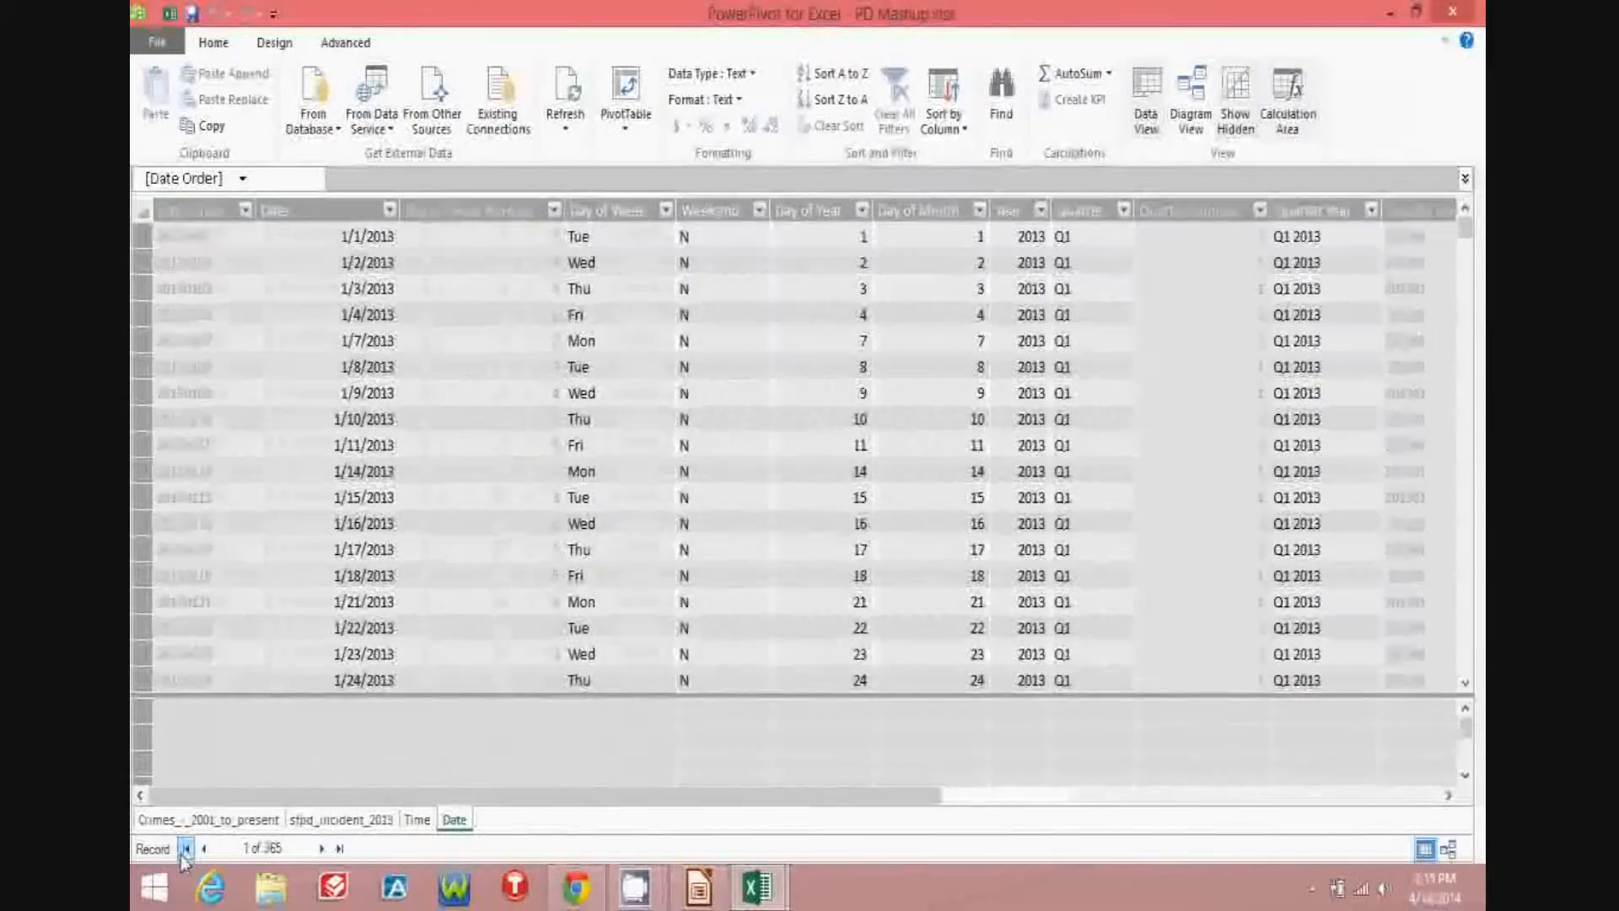
{"action": "left_click", "coordinate": [205, 823]}
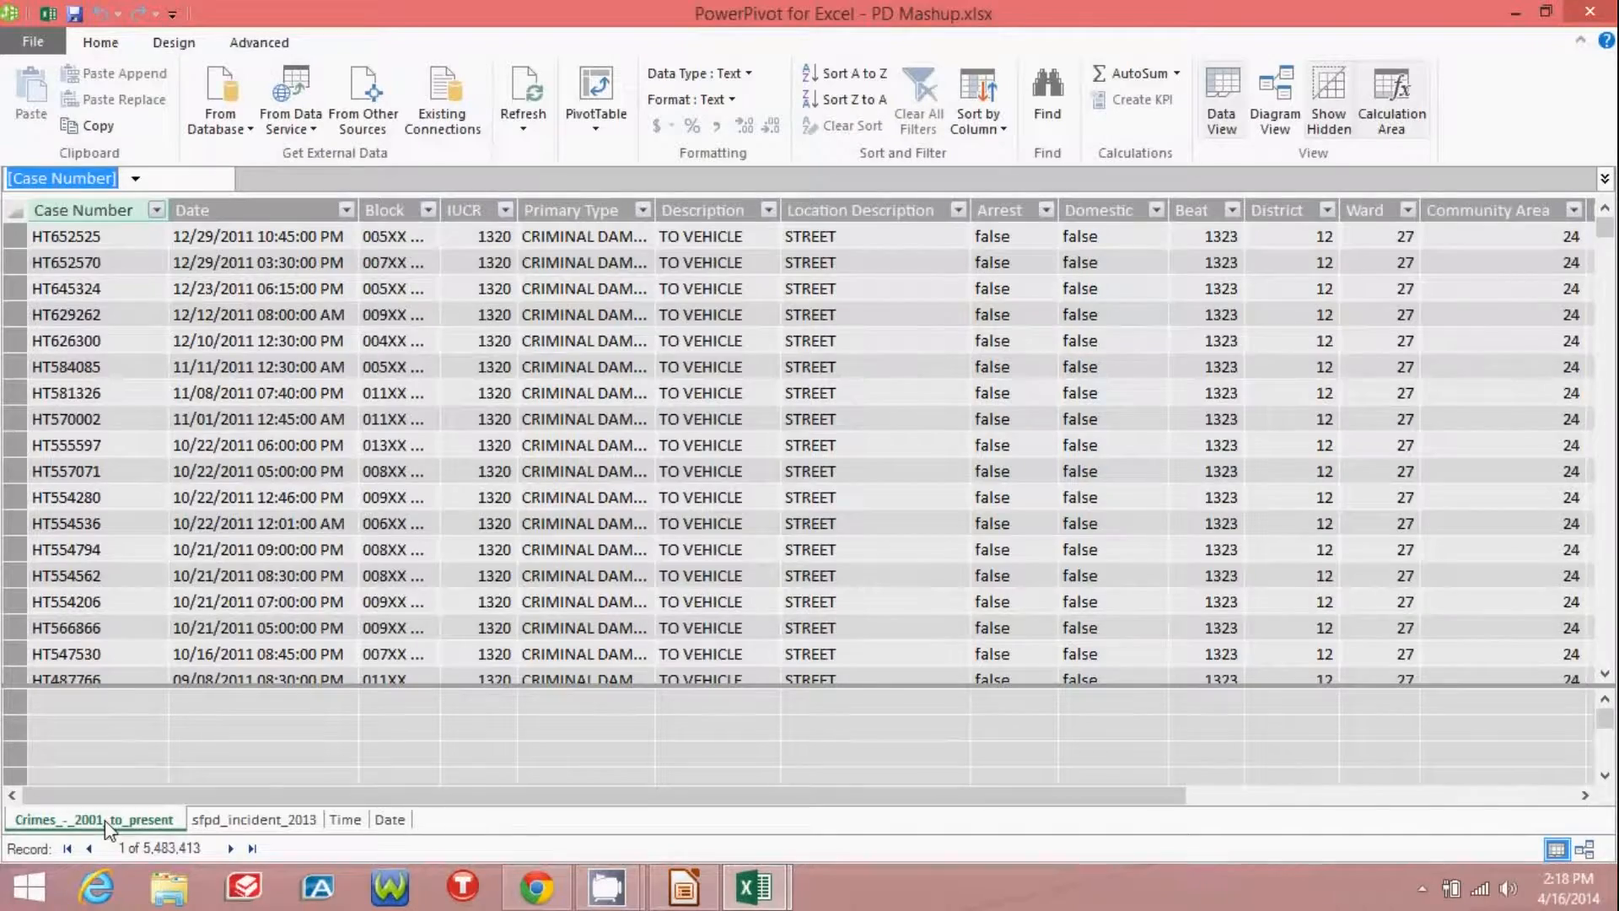
{"action": "left_click", "coordinate": [240, 823]}
{"action": "left_click", "coordinate": [148, 820]}
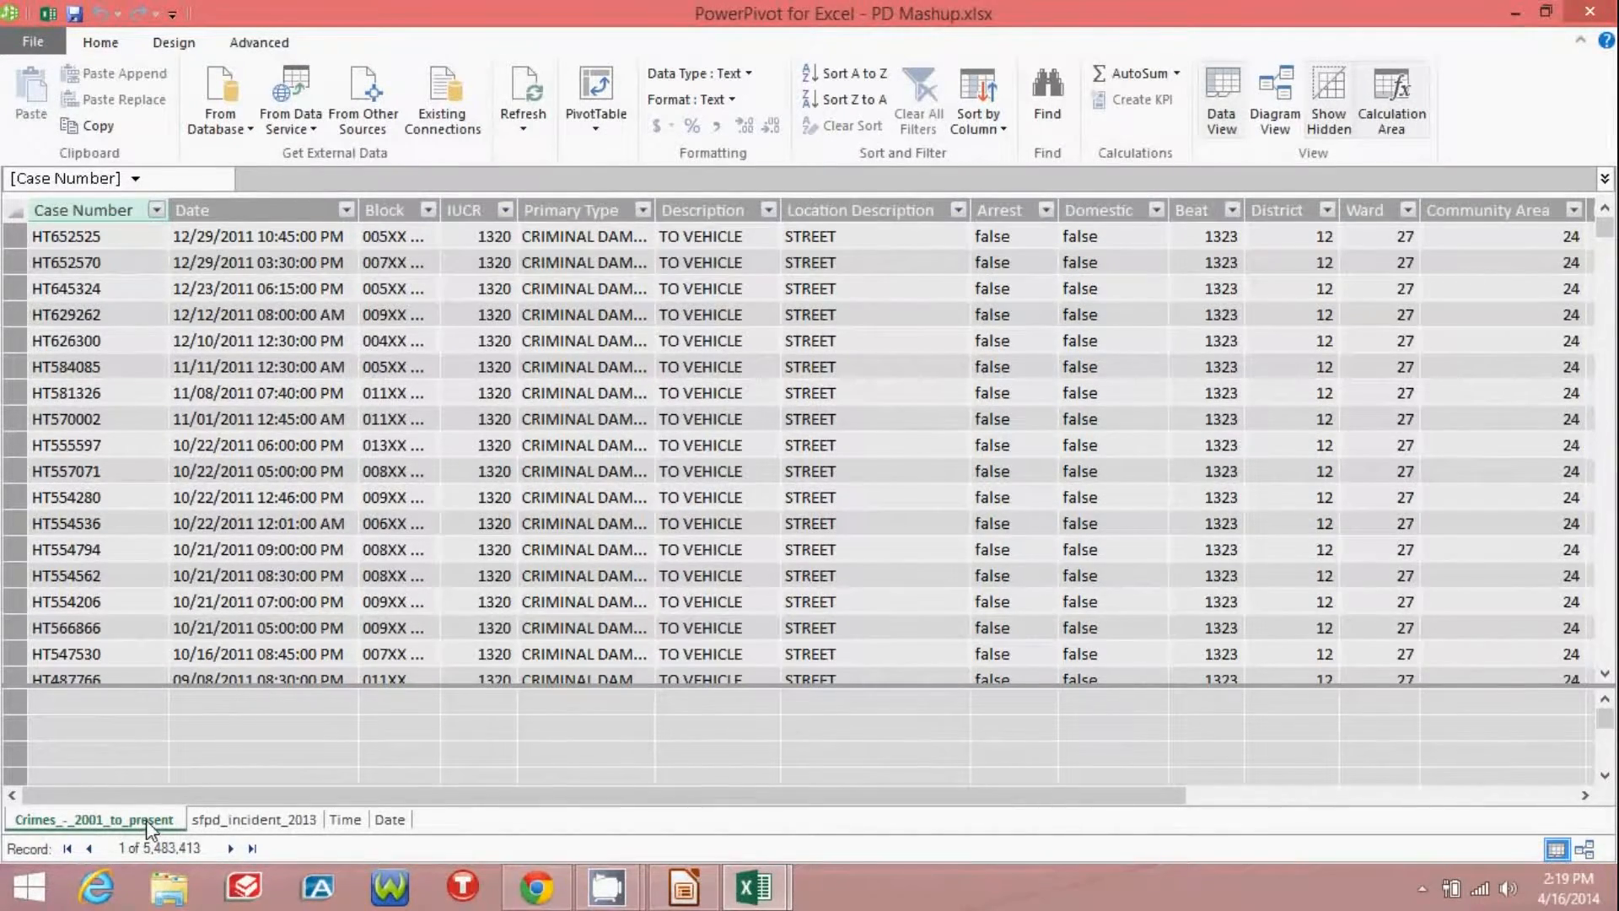
Switch to Chrome and examine the logical models for the Chicago and SFPD data and the documented data types of the Chicago columns
{"action": "left_click", "coordinate": [530, 892]}
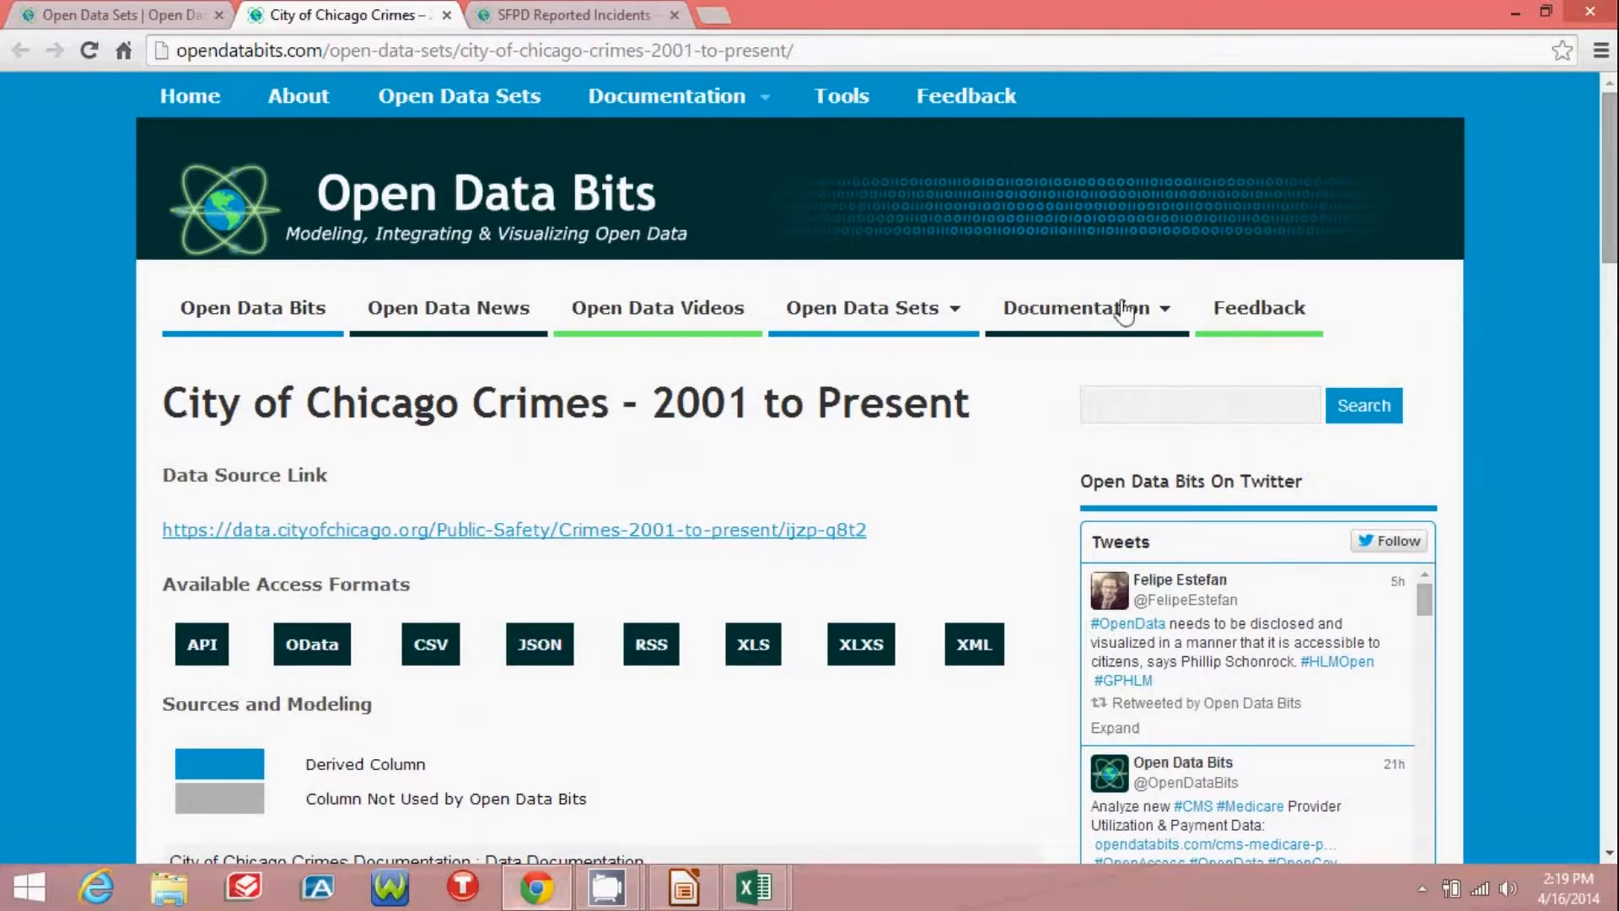
{"action": "left_click_drag", "start_coordinate": [1612, 157], "coordinate": [1612, 212]}
{"action": "scroll", "coordinate": [1050, 469], "scroll_direction": "down", "scroll_amount": 8}
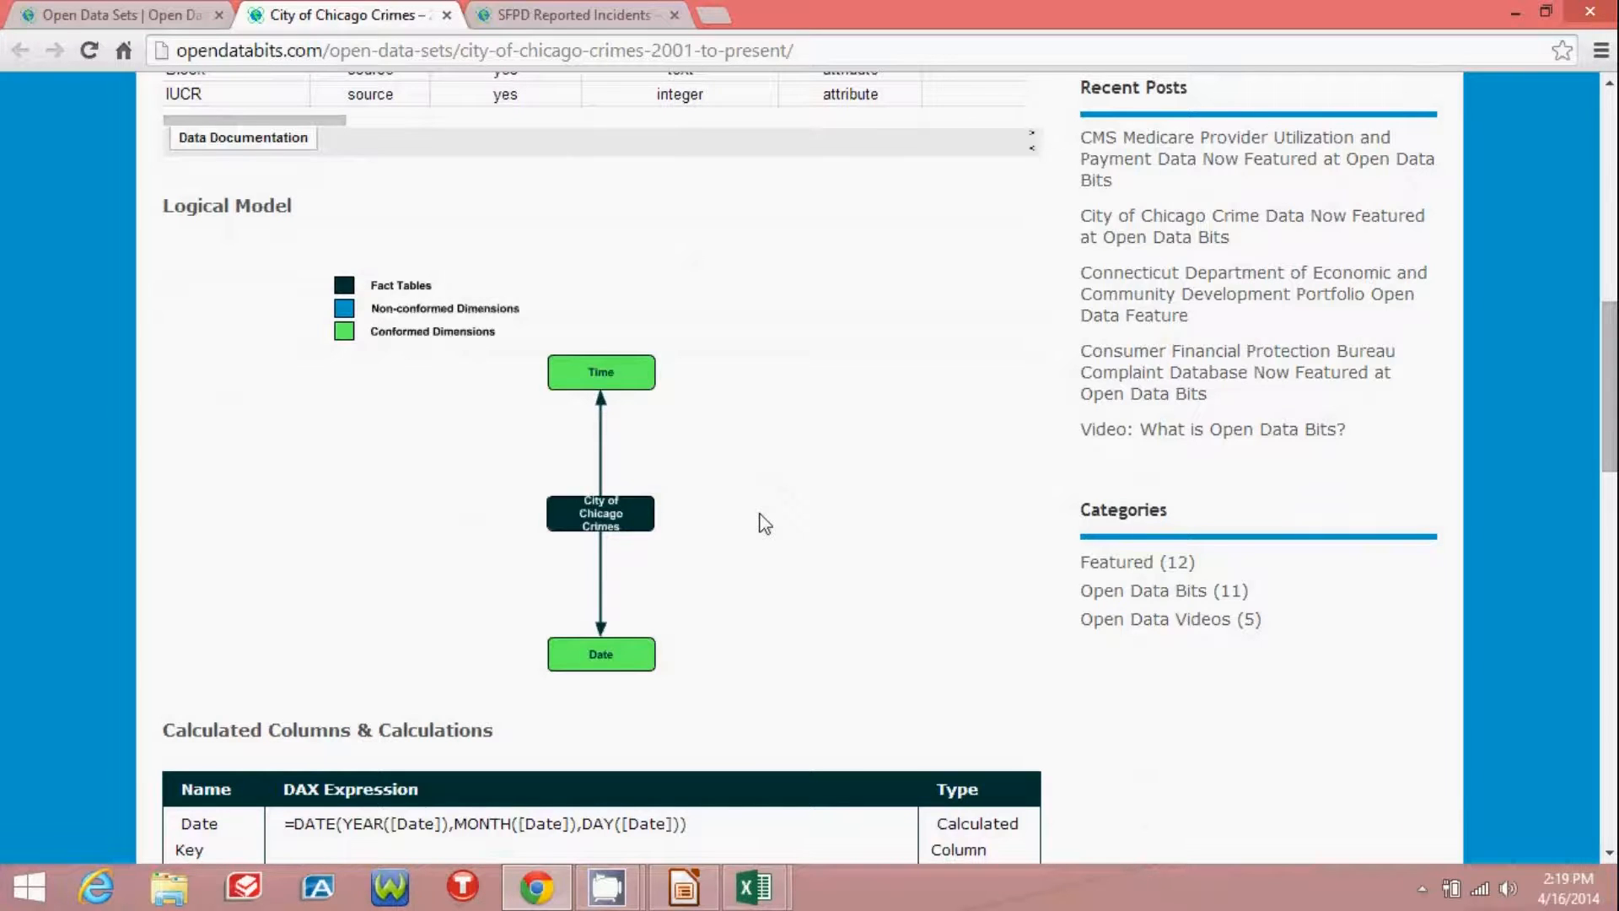
{"action": "left_click", "coordinate": [556, 12]}
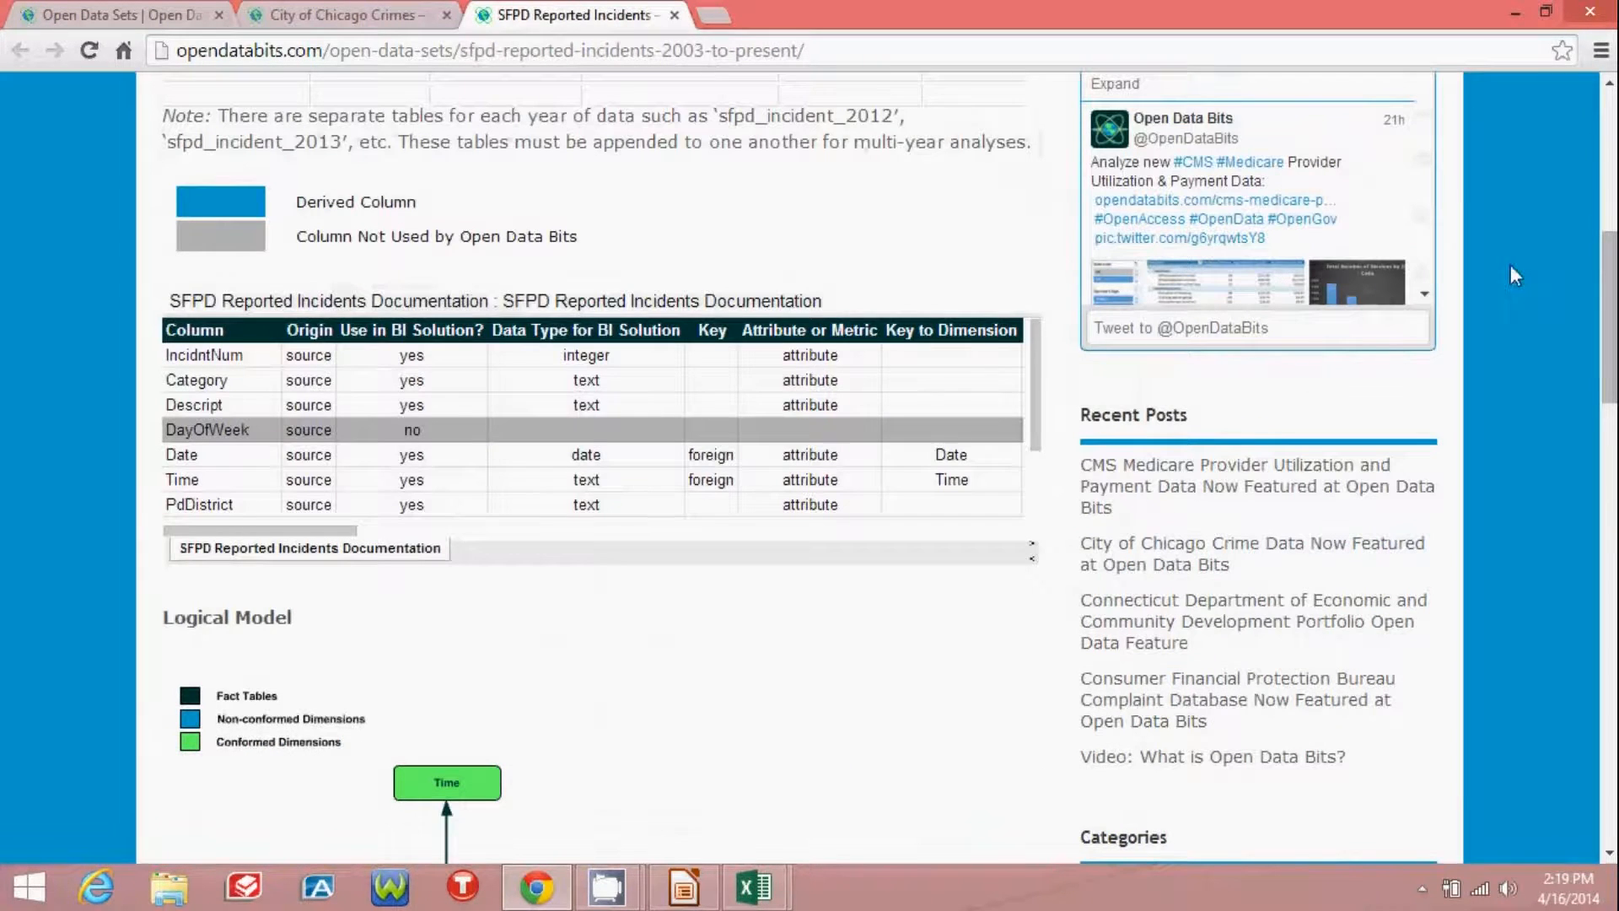
{"action": "scroll", "coordinate": [1610, 337], "scroll_direction": "down", "scroll_amount": 5}
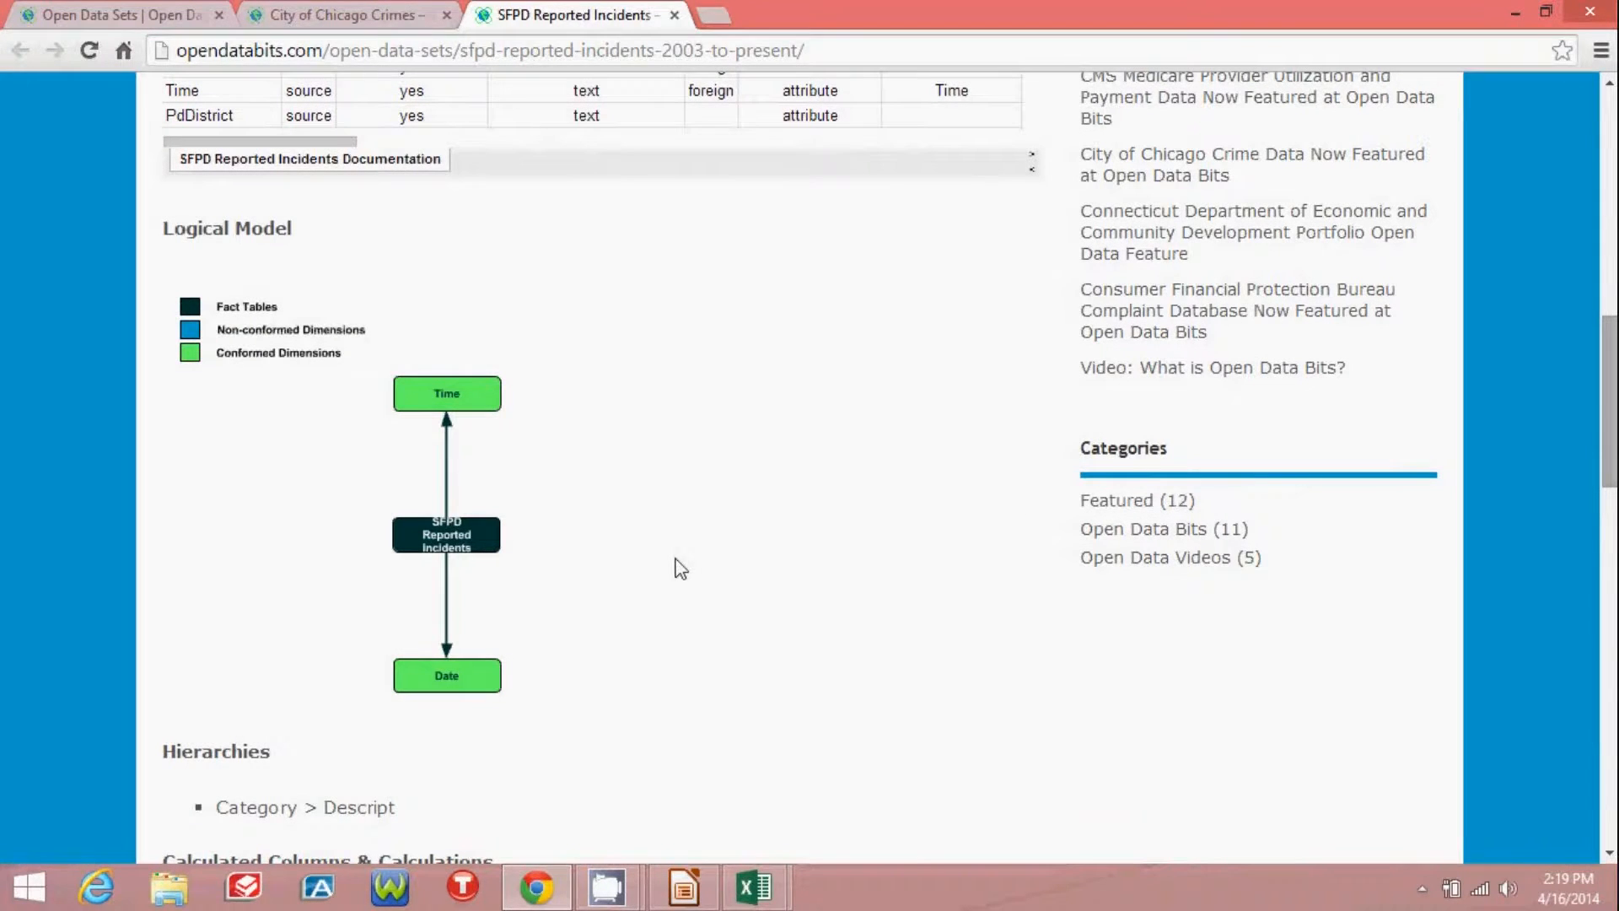
{"action": "left_click", "coordinate": [338, 12]}
{"action": "left_click_drag", "start_coordinate": [1603, 396], "coordinate": [1599, 321]}
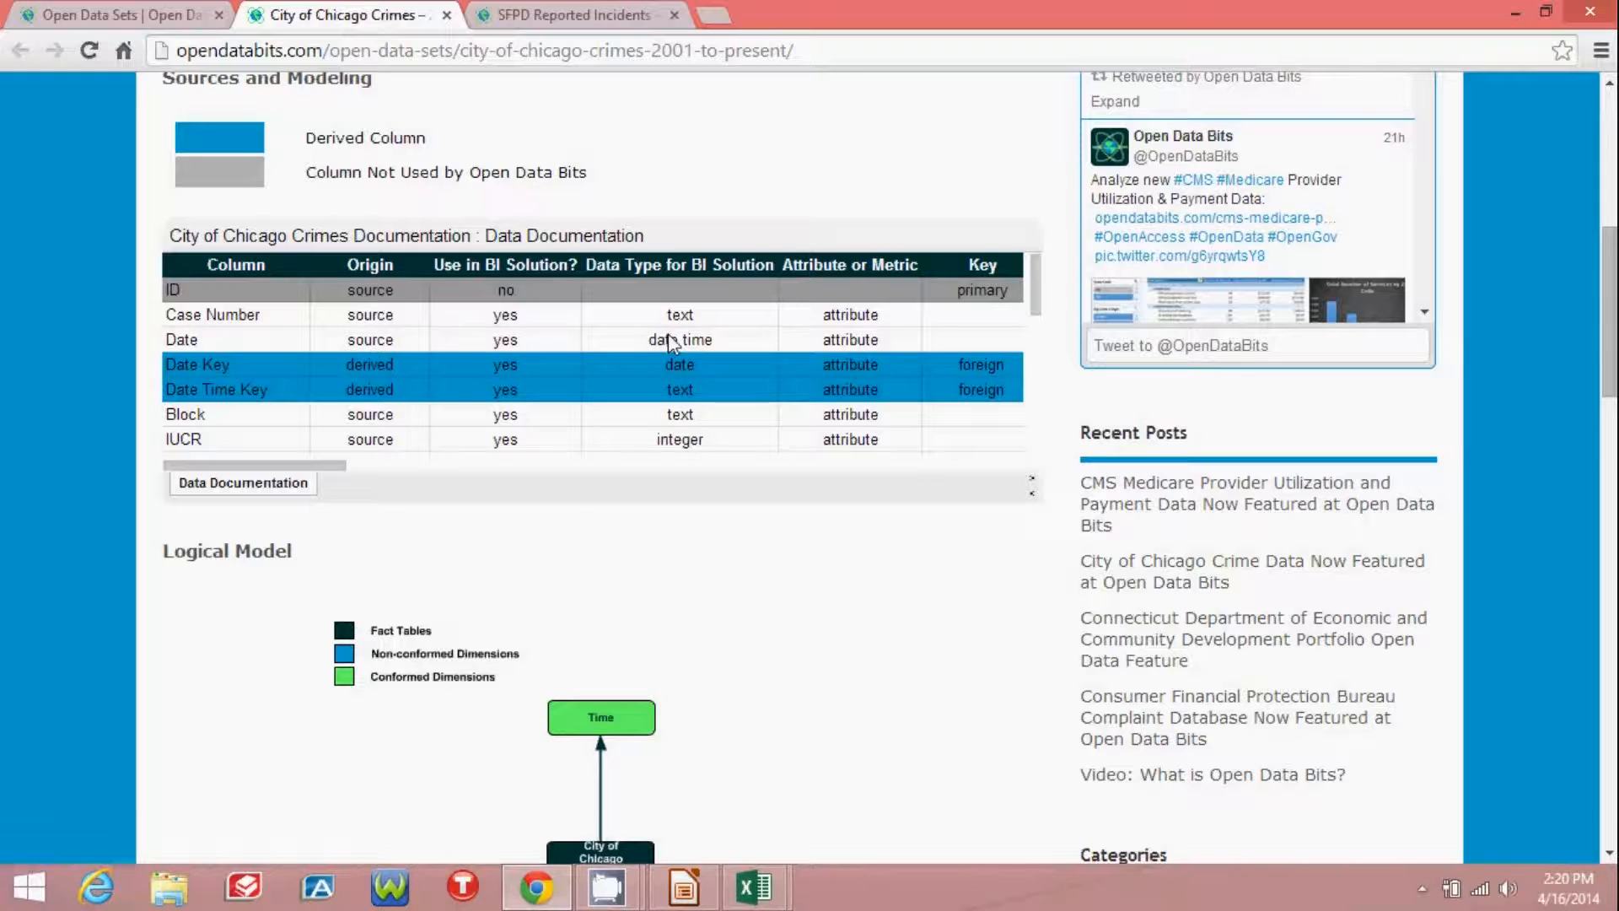
{"action": "left_click_drag", "start_coordinate": [324, 469], "coordinate": [279, 472]}
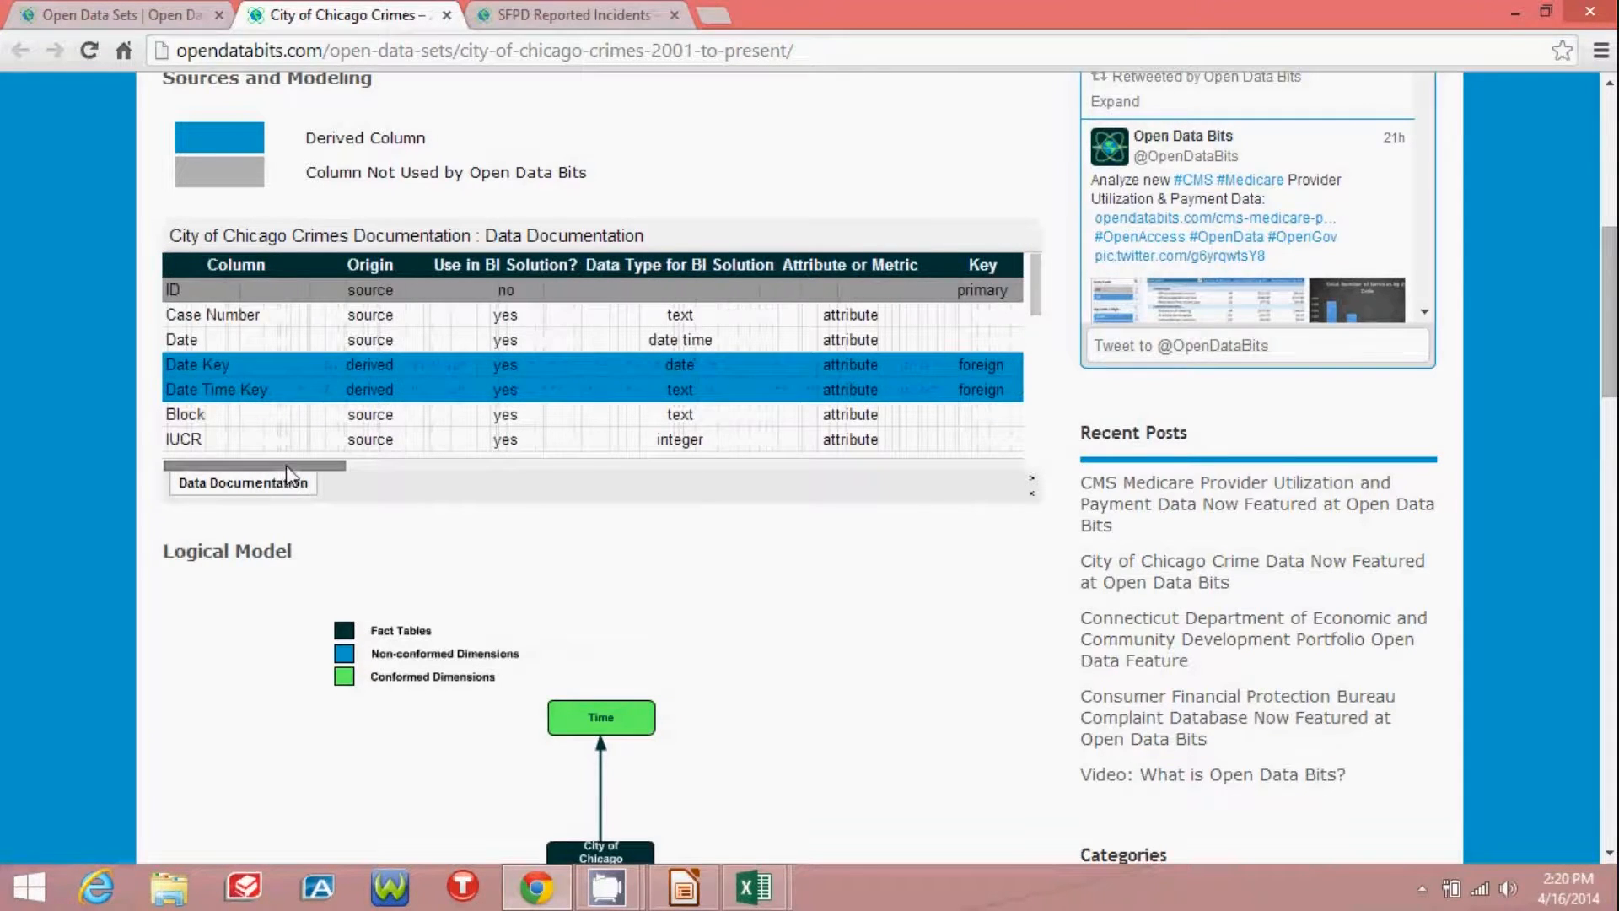
Return to PowerPivot and set the data type of the Date column in Crimes_-_2001_to_present to Date
{"action": "mouse_move", "coordinate": [753, 886]}
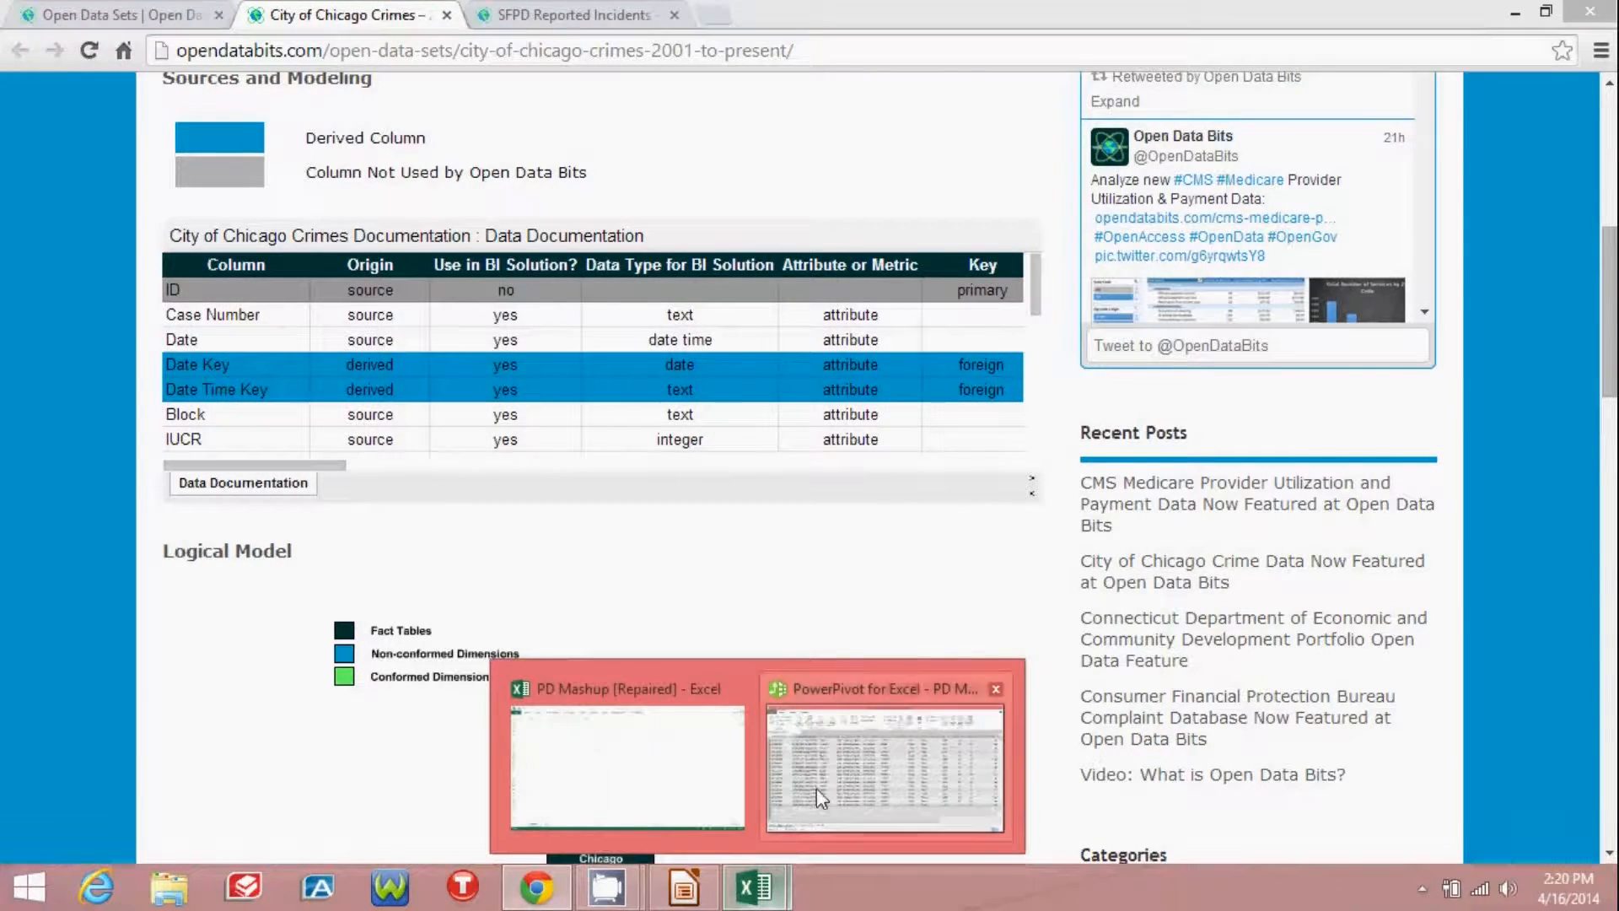
{"action": "left_click", "coordinate": [816, 787]}
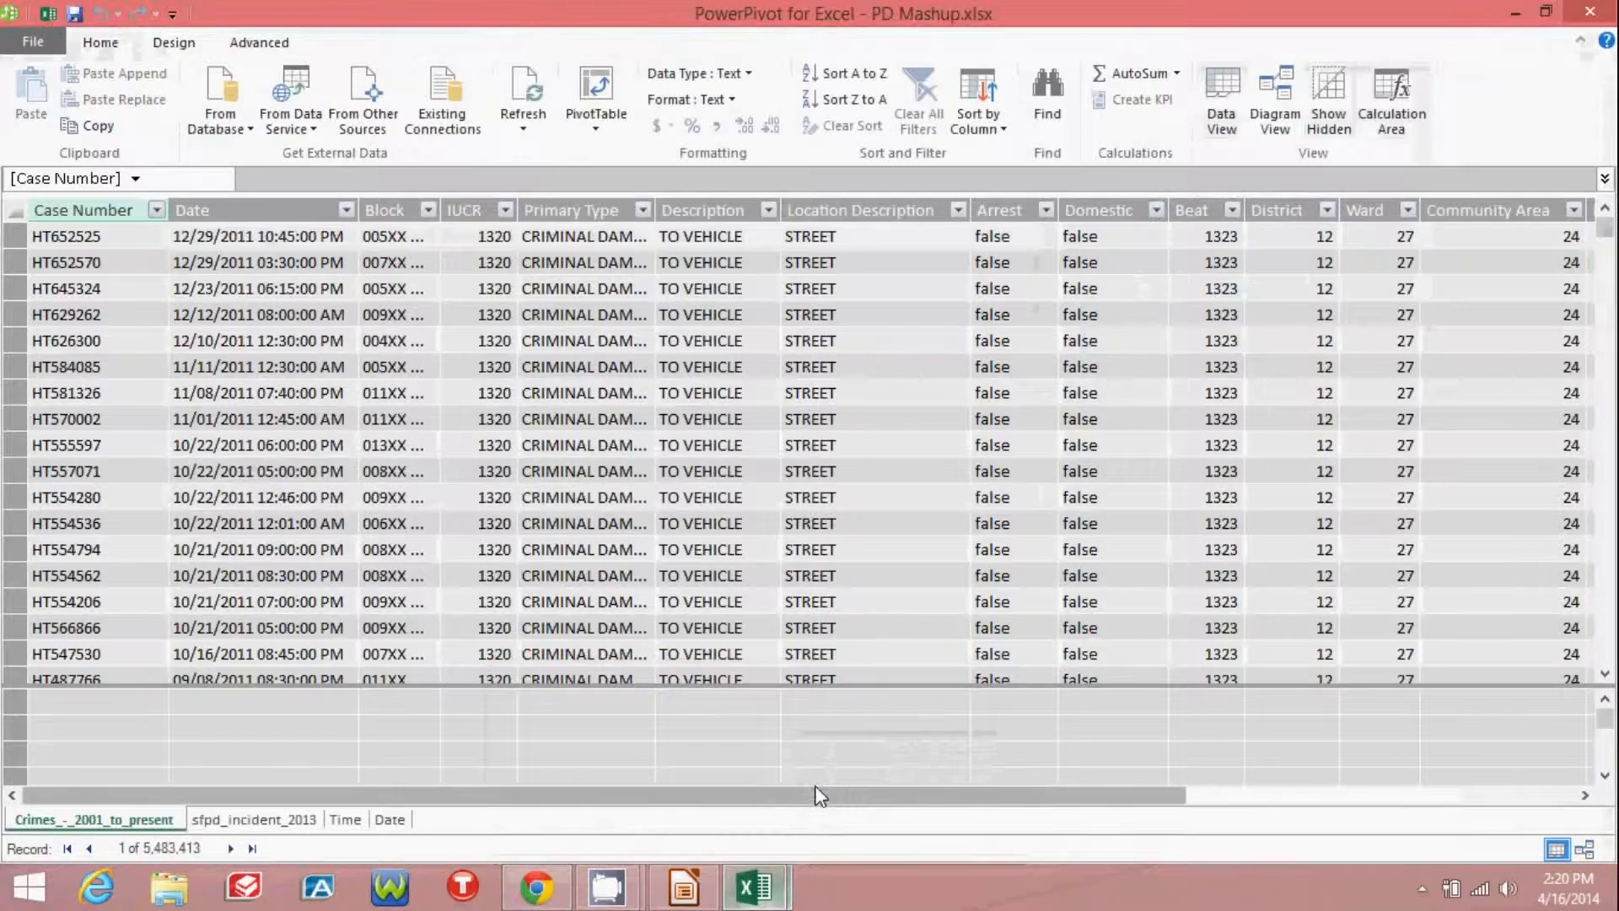
{"action": "left_click", "coordinate": [281, 211]}
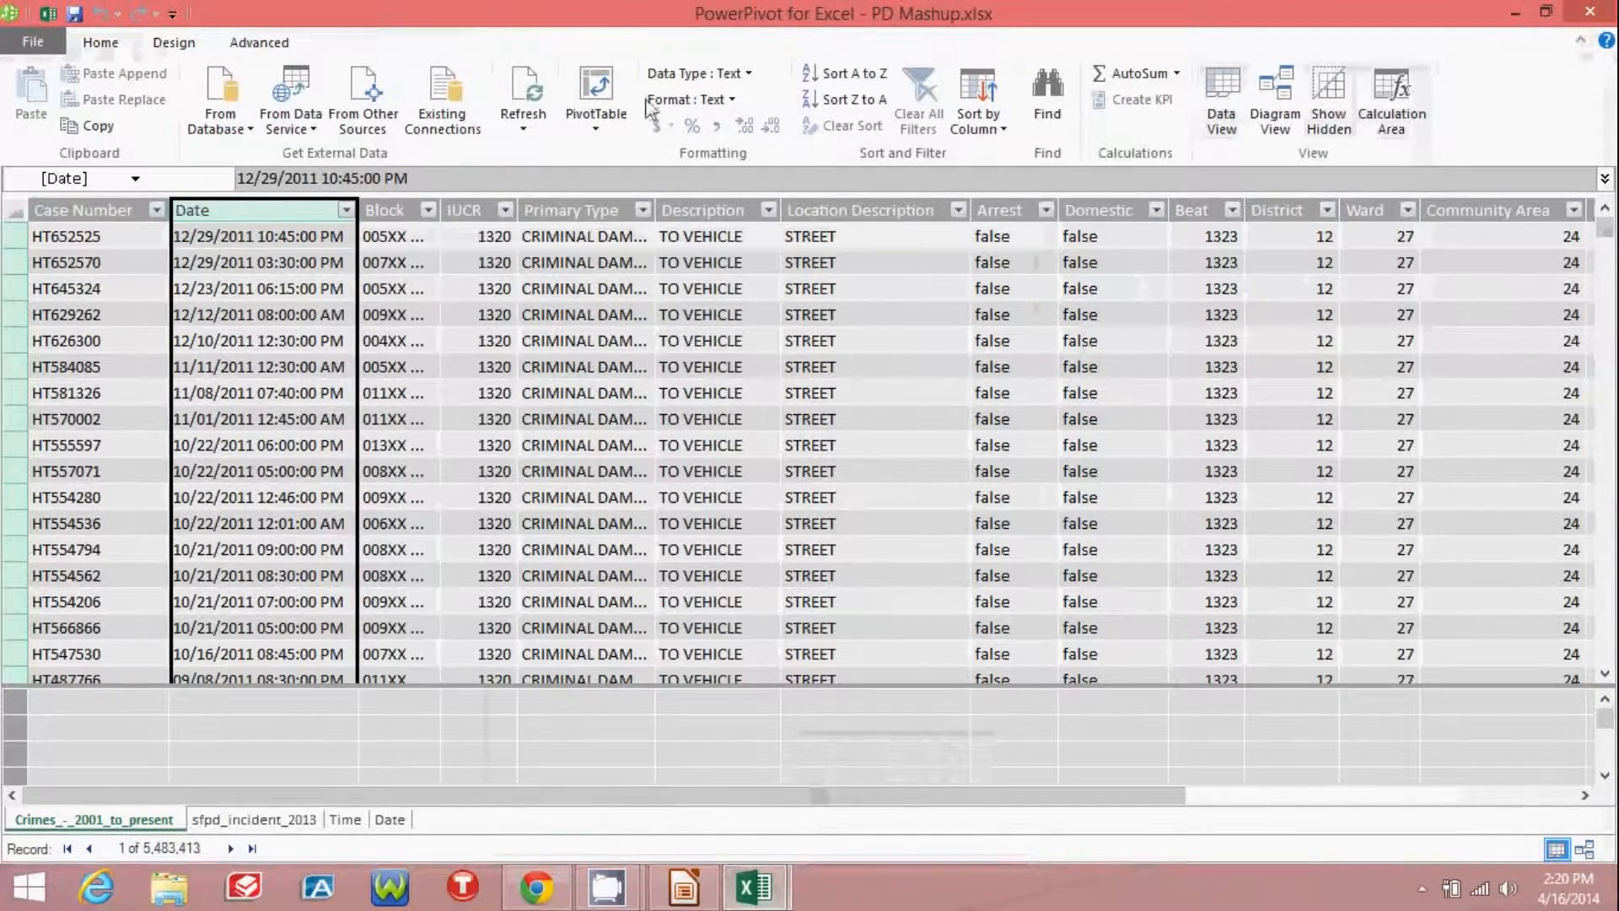
{"action": "left_click", "coordinate": [741, 74]}
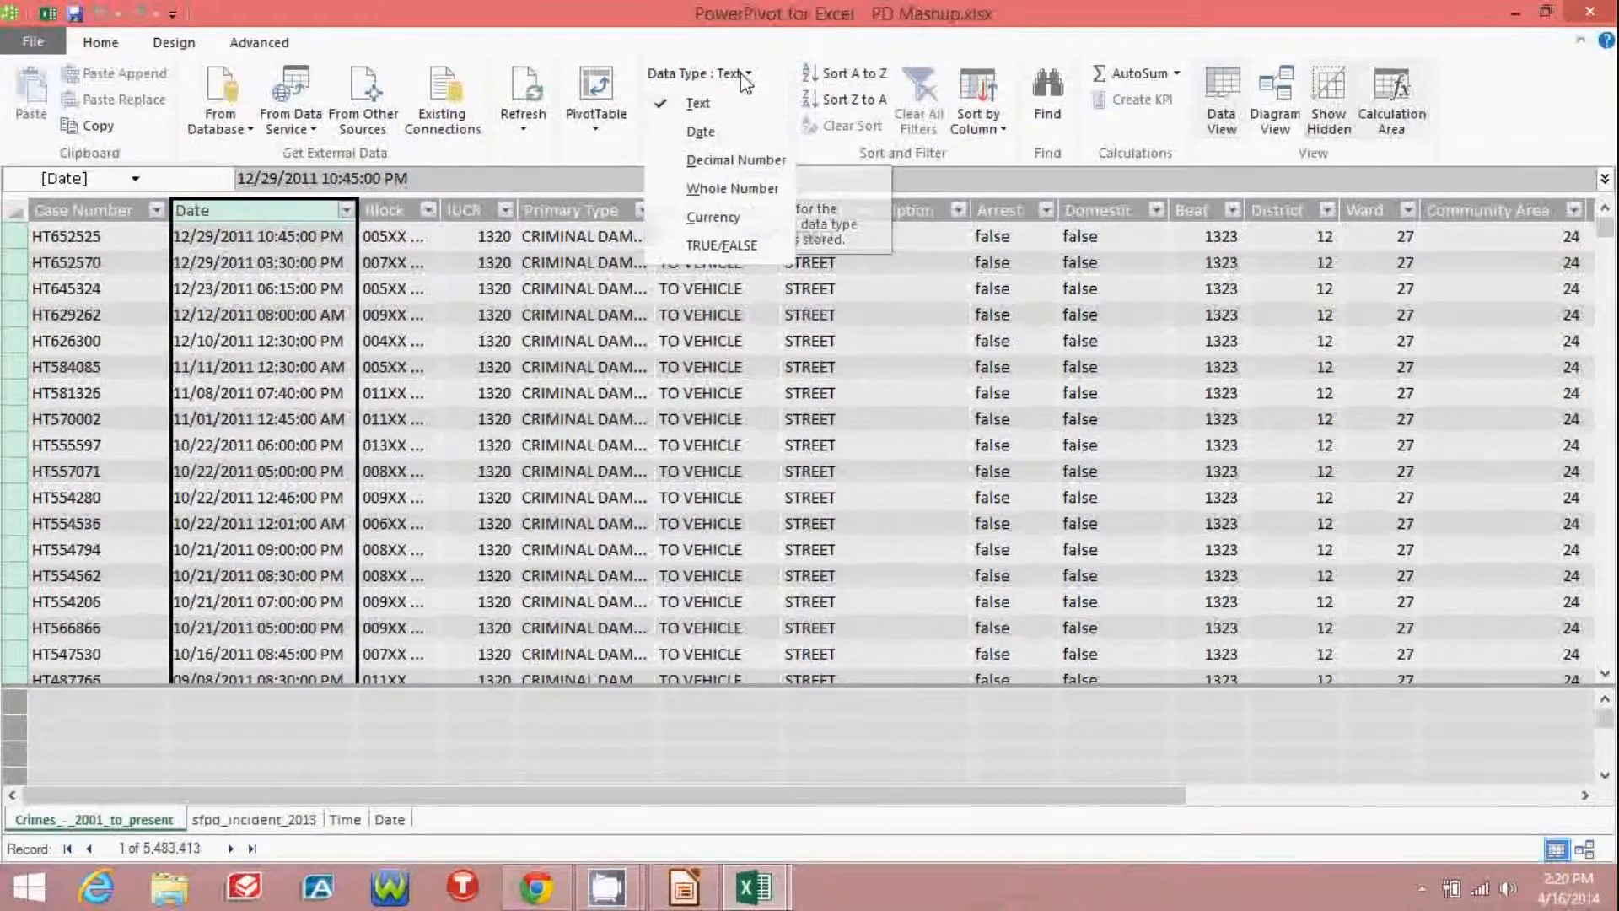
{"action": "left_click", "coordinate": [701, 132]}
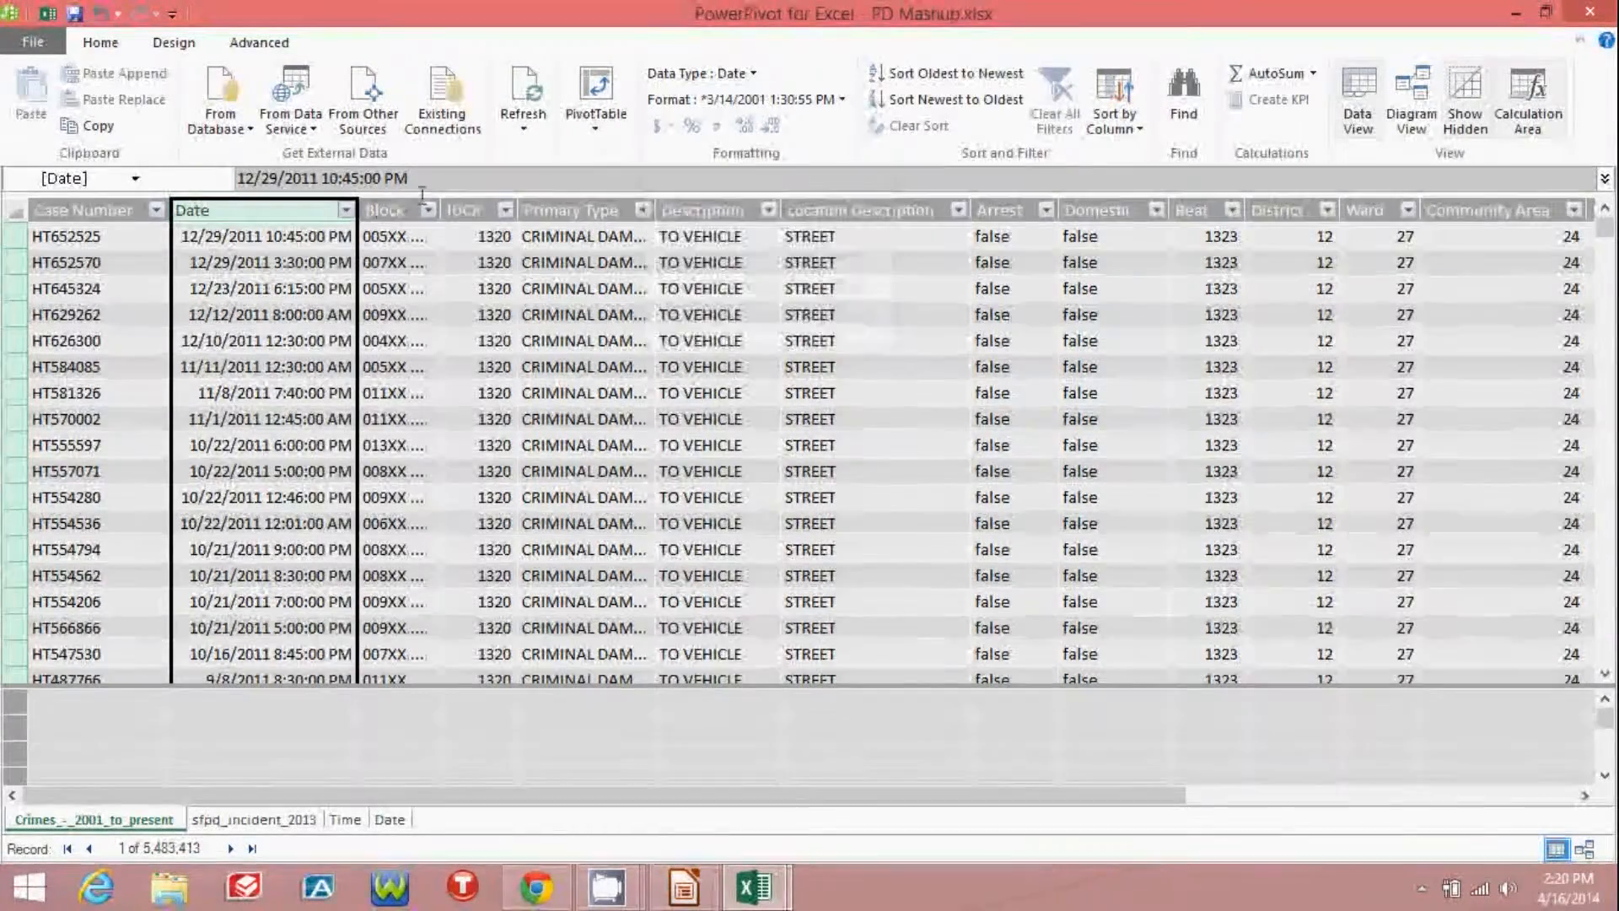
Switch to Chrome and examine the dimension links, hidden settings and DAX formulas documented for Date Key and Date Time Key
{"action": "left_click", "coordinate": [535, 896]}
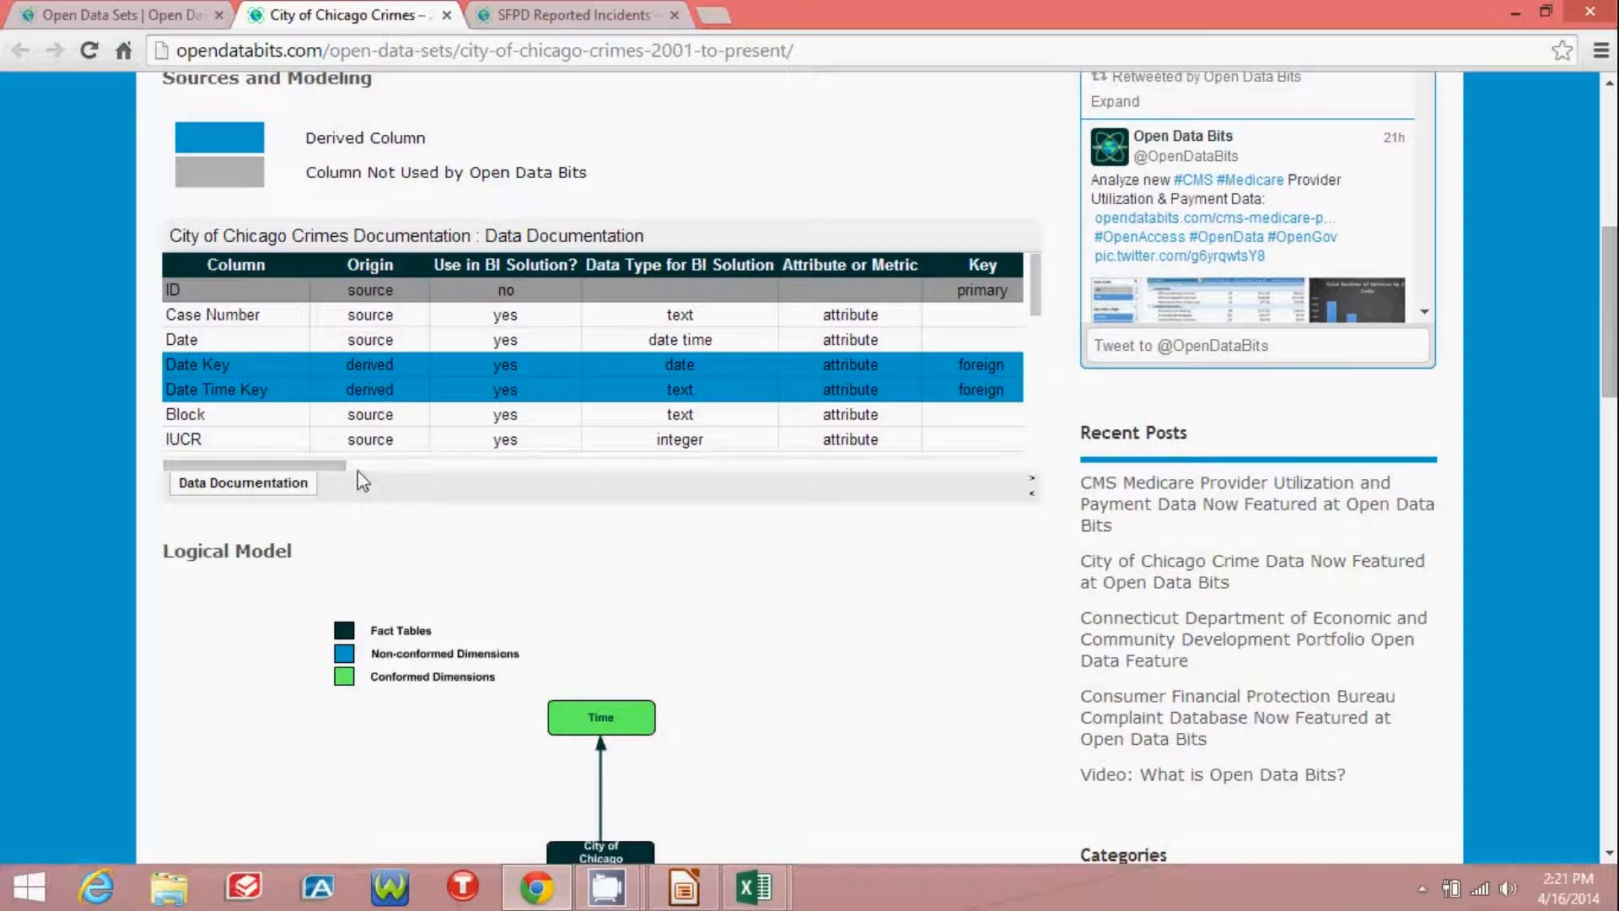
{"action": "left_click_drag", "start_coordinate": [340, 466], "coordinate": [514, 483]}
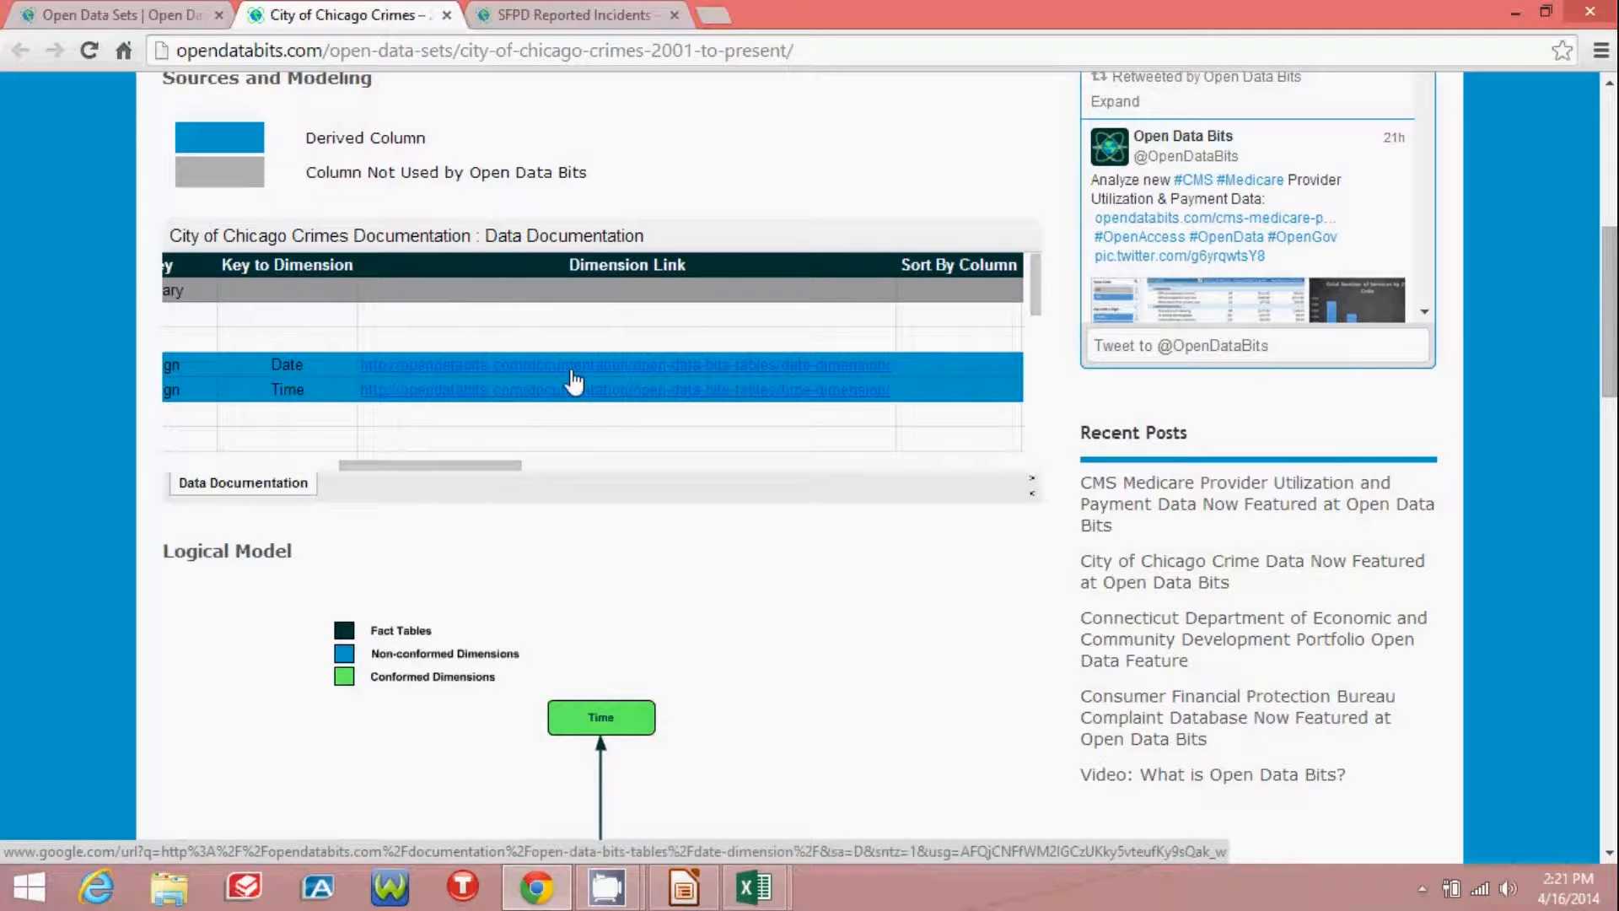
{"action": "left_click_drag", "start_coordinate": [494, 469], "coordinate": [597, 472]}
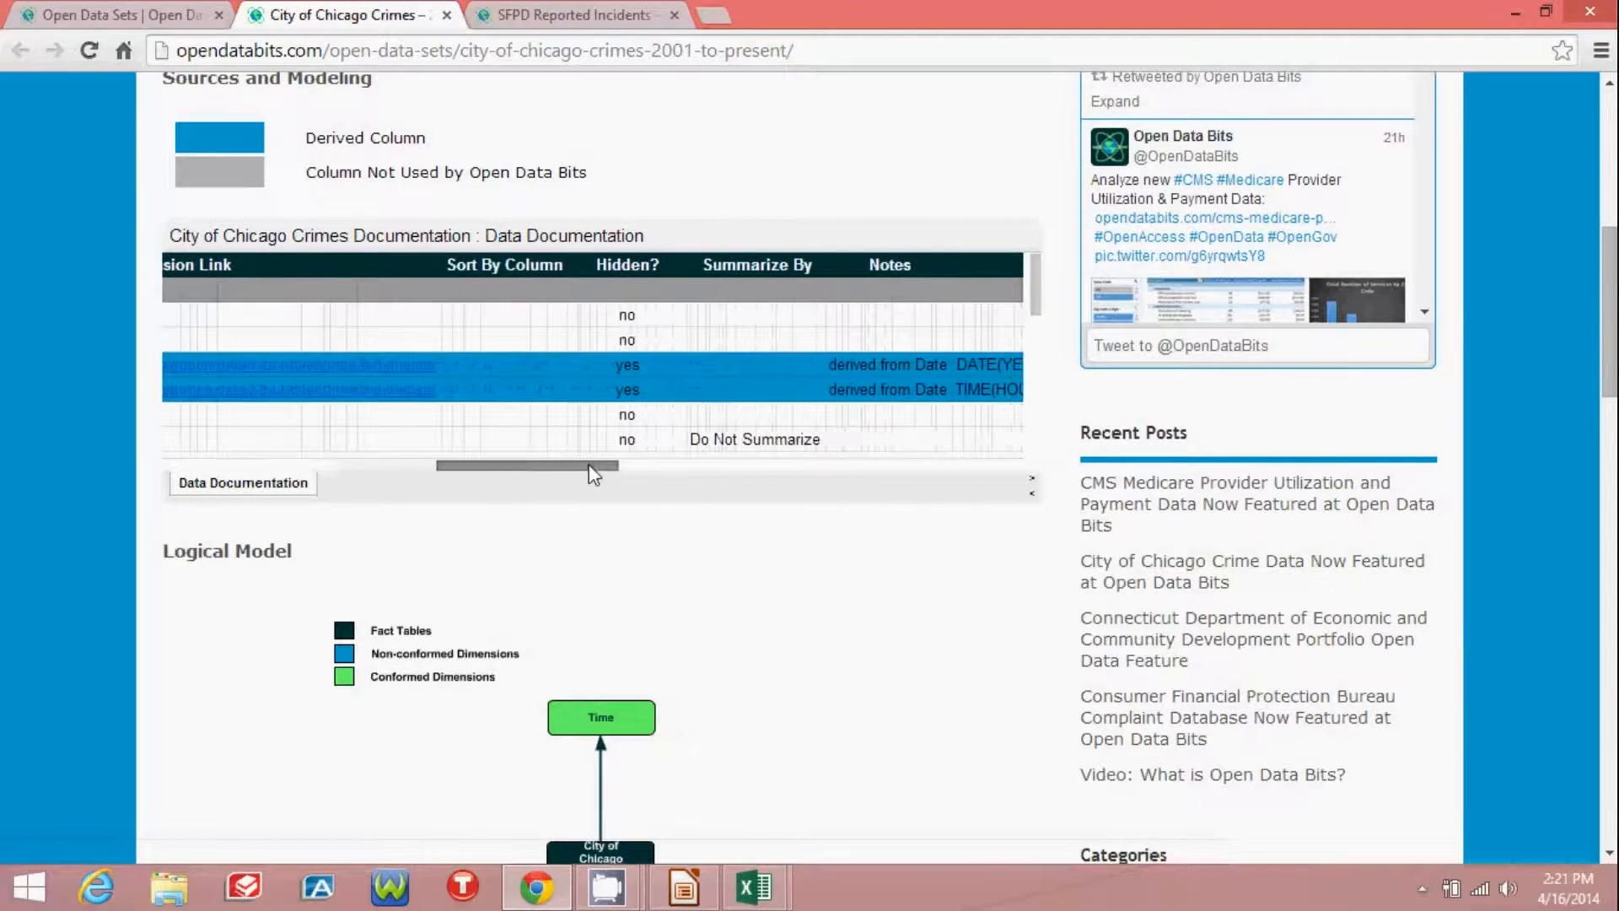
{"action": "left_click_drag", "start_coordinate": [582, 470], "coordinate": [650, 473]}
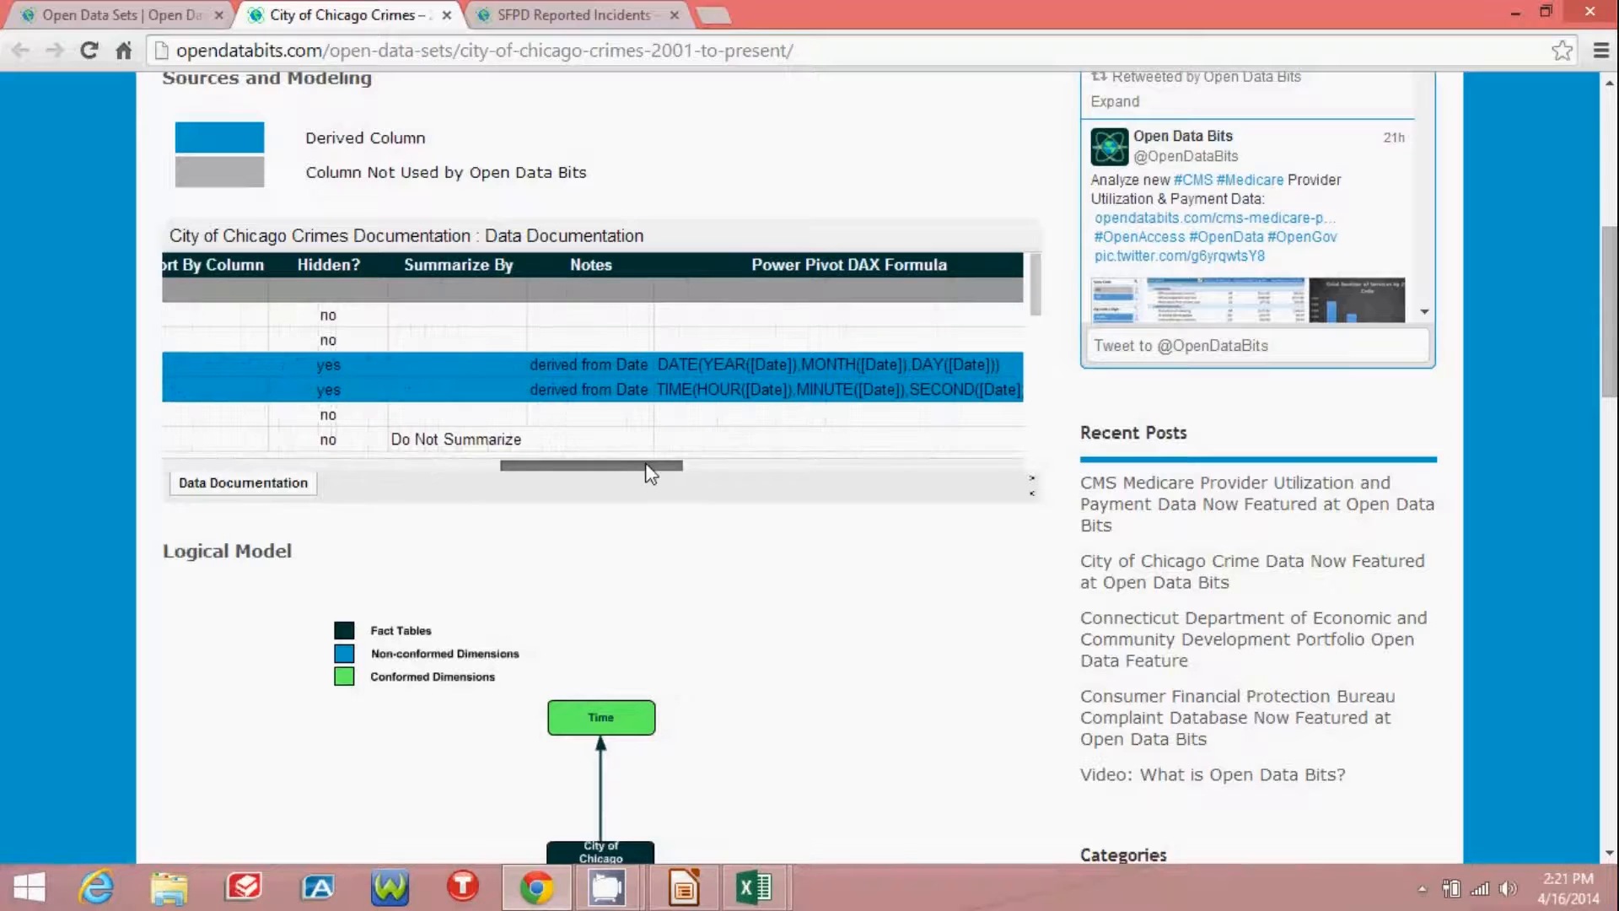
{"action": "left_click_drag", "start_coordinate": [650, 470], "coordinate": [664, 472]}
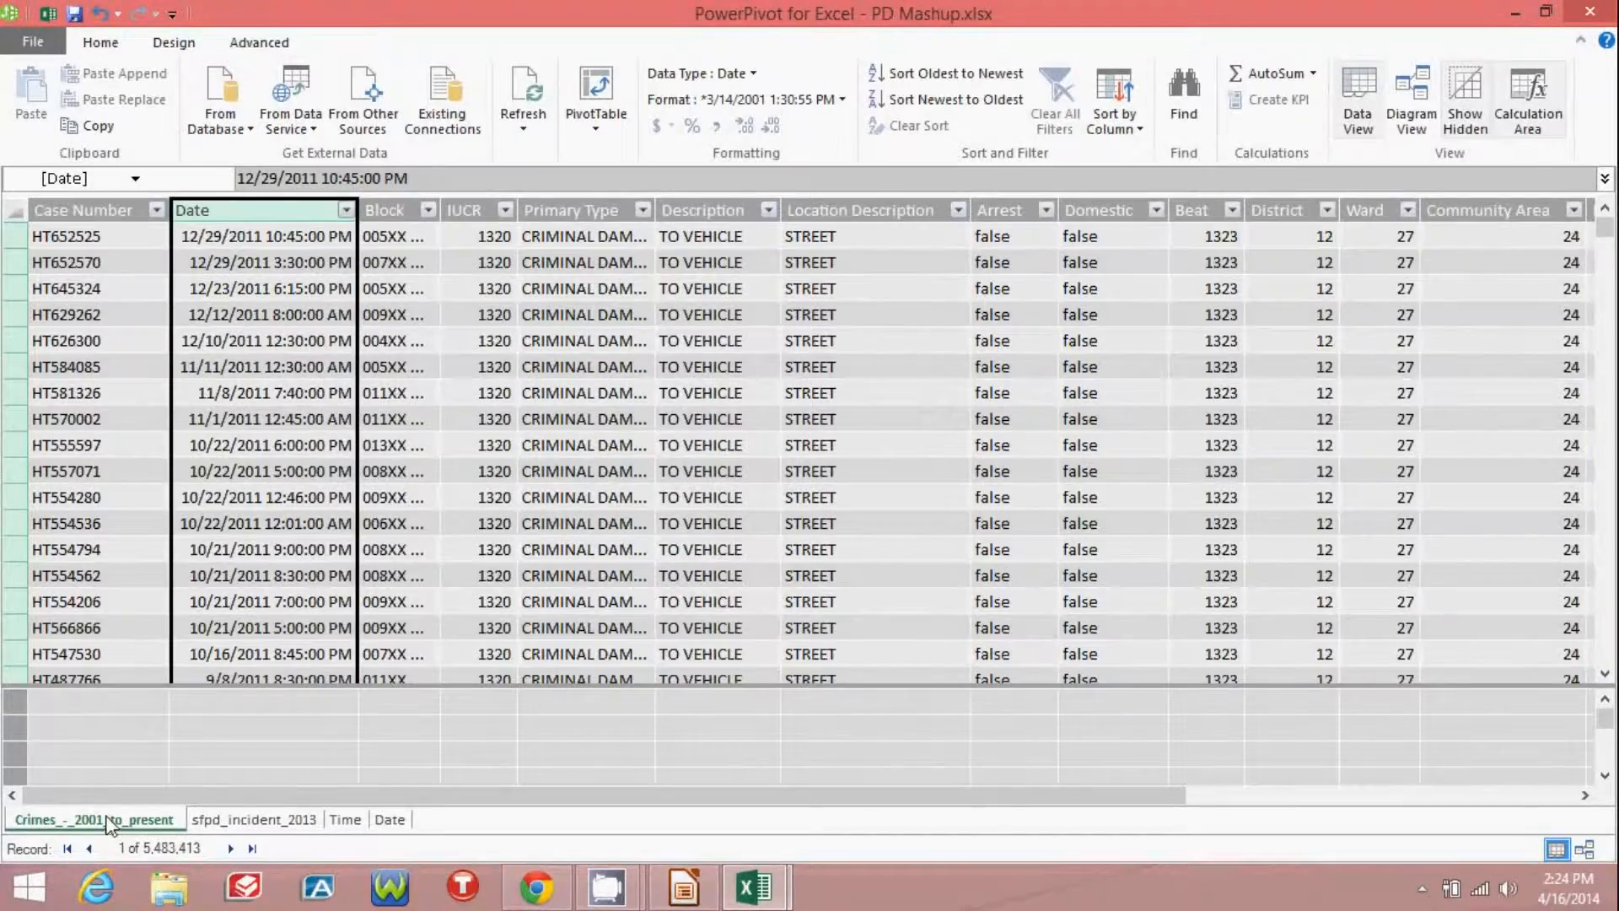
Select the empty new column of Crimes_-_2001_to_present and copy the documented Date Key DAX formula from the Chicago crimes page in Chrome
{"action": "left_click_drag", "start_coordinate": [105, 798], "coordinate": [641, 780]}
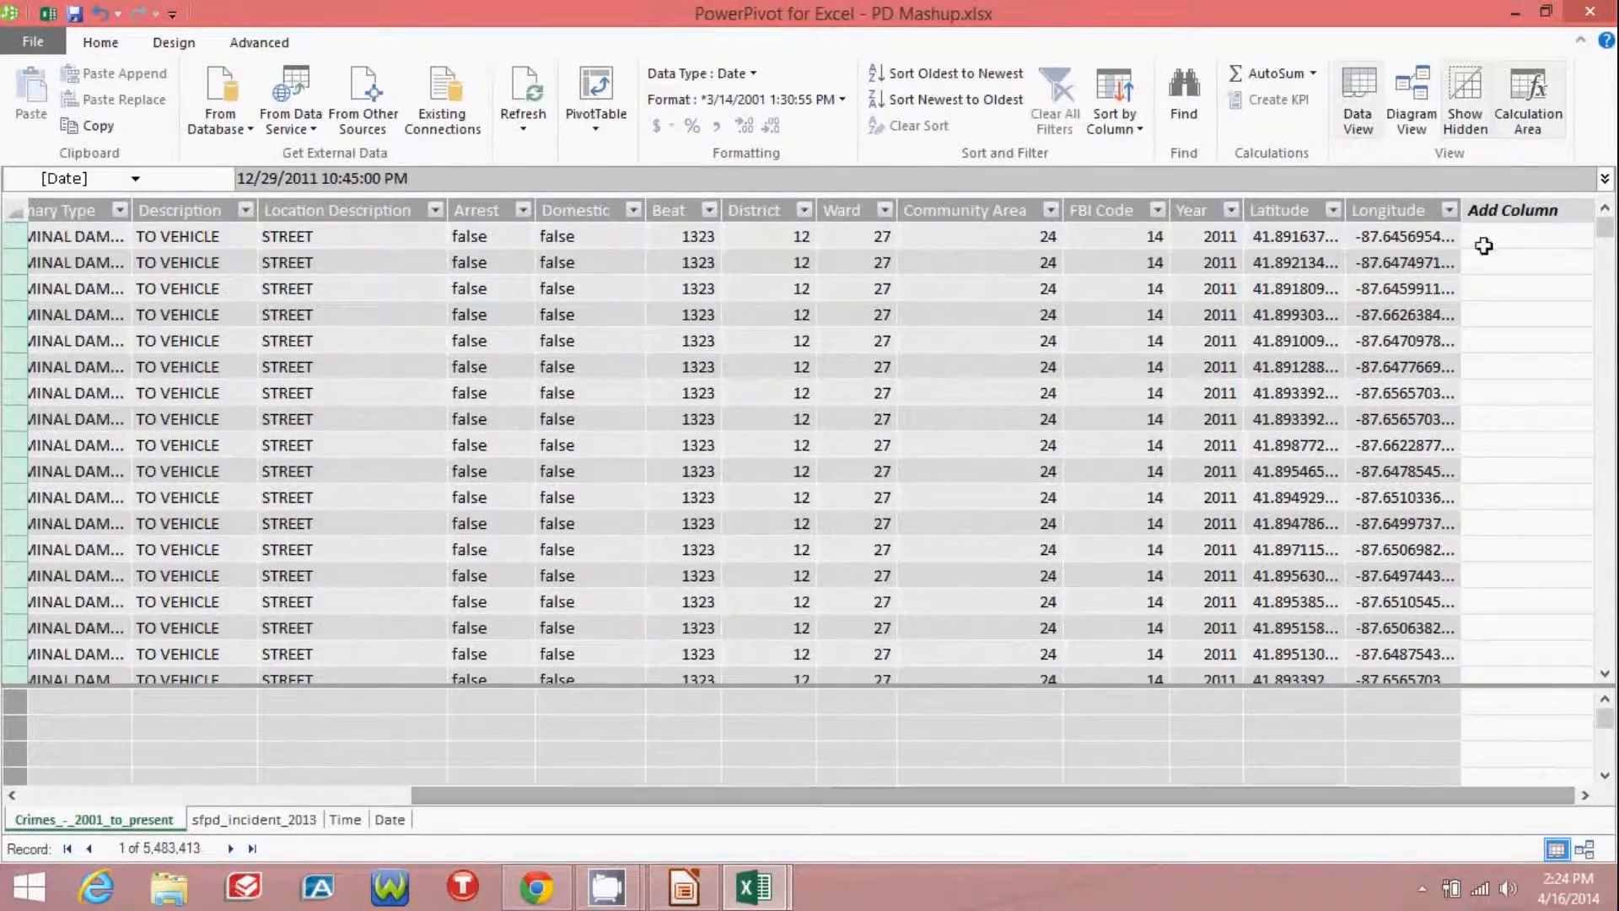
{"action": "left_click", "coordinate": [1502, 209]}
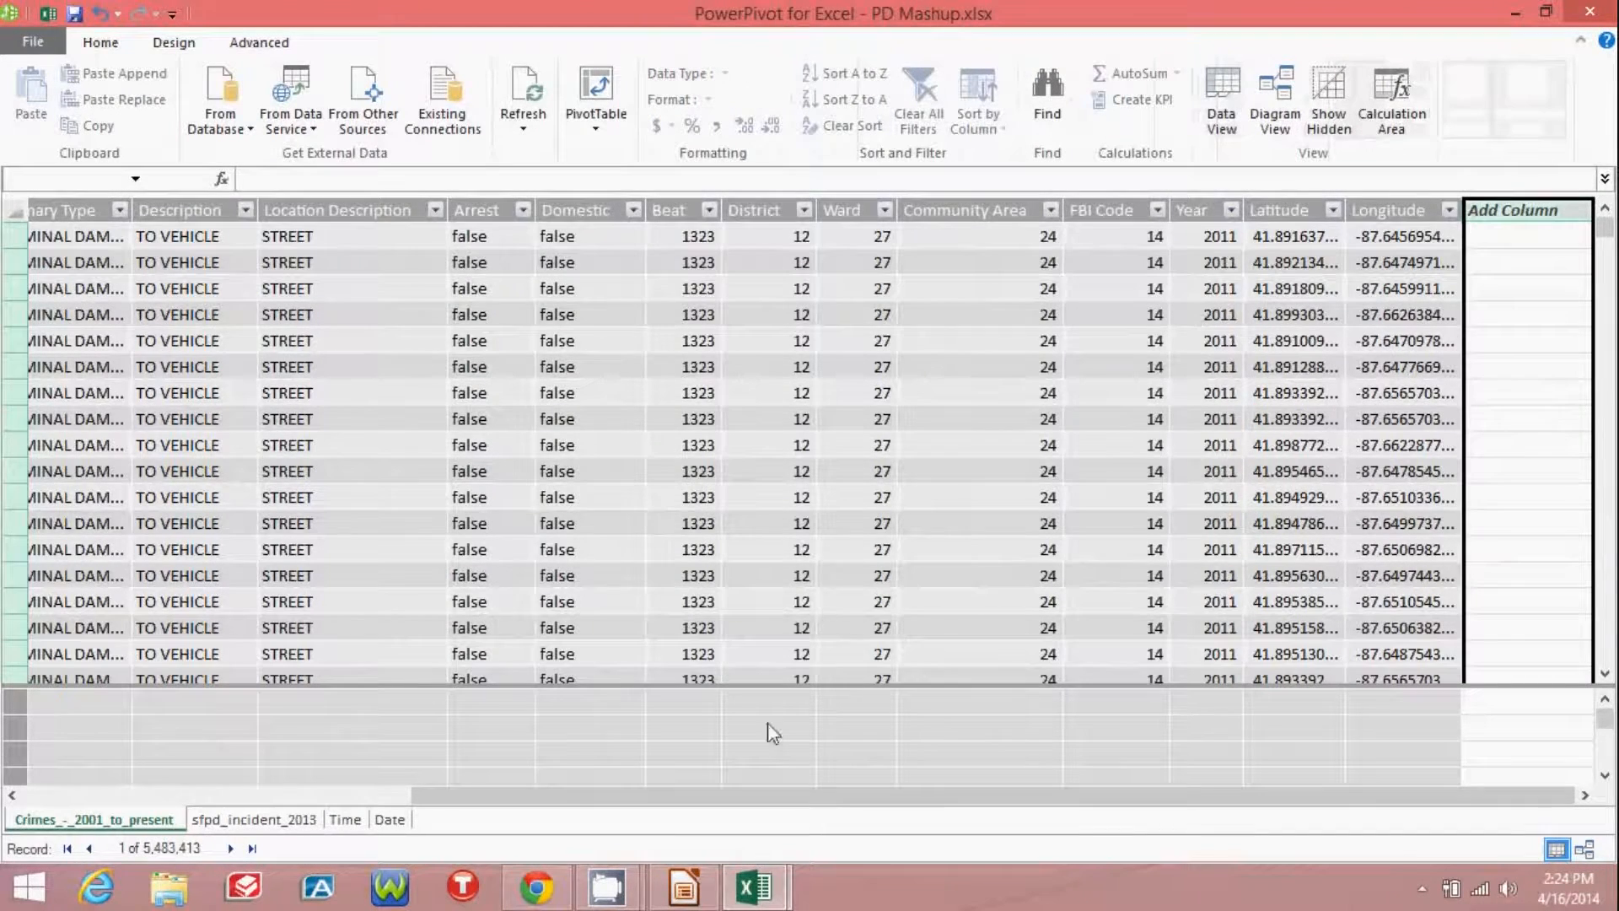
{"action": "left_click", "coordinate": [540, 893]}
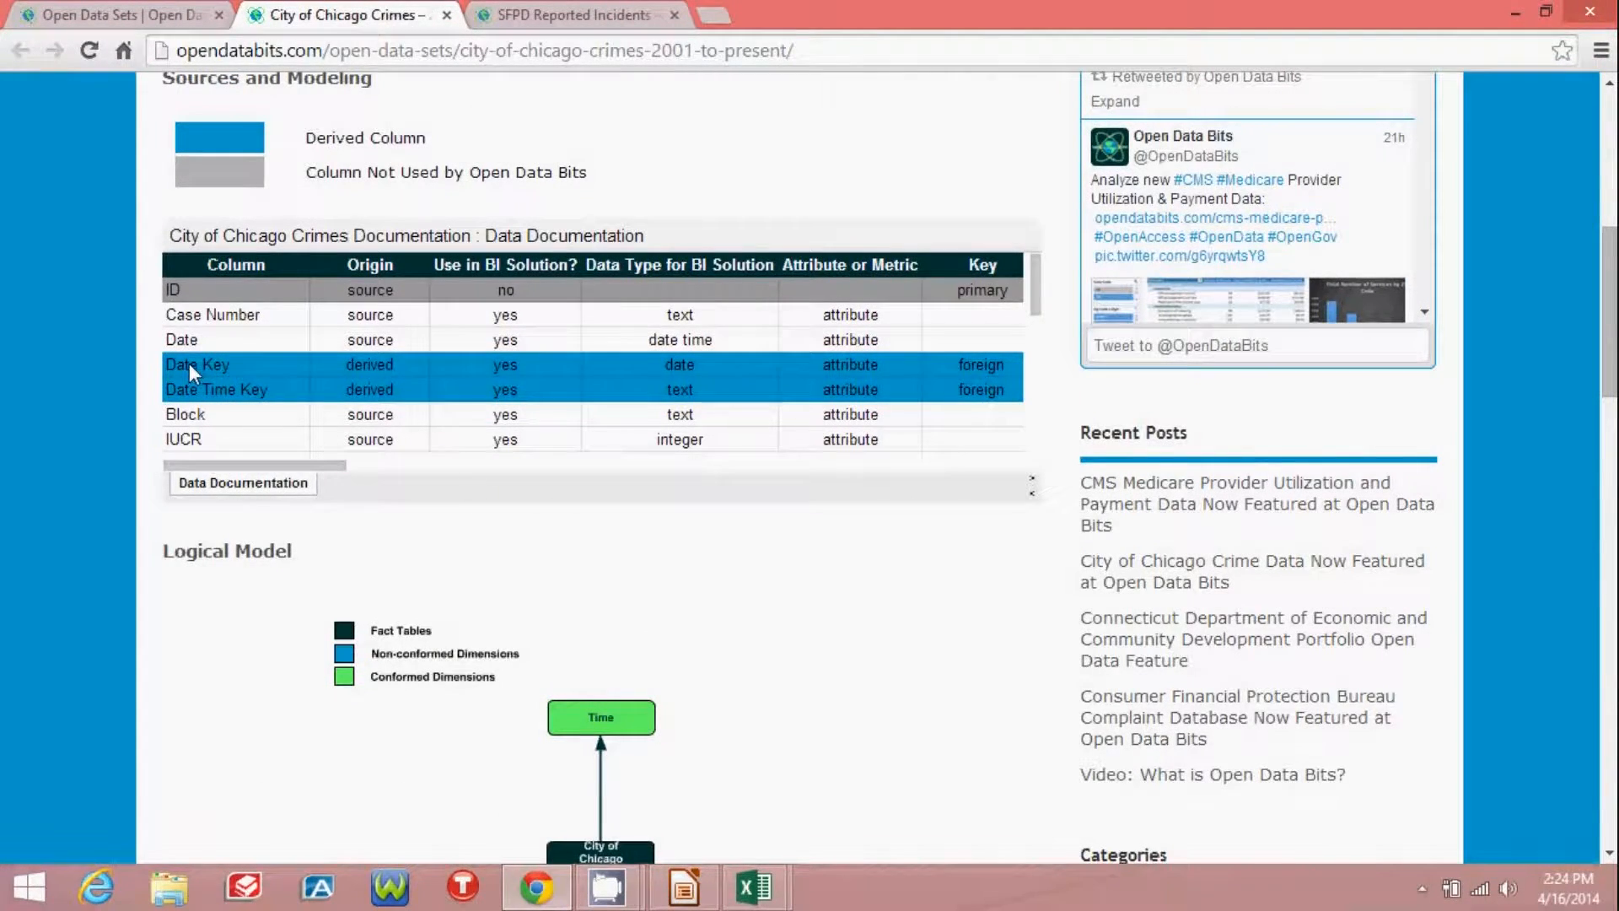
{"action": "left_click_drag", "start_coordinate": [251, 465], "coordinate": [629, 474]}
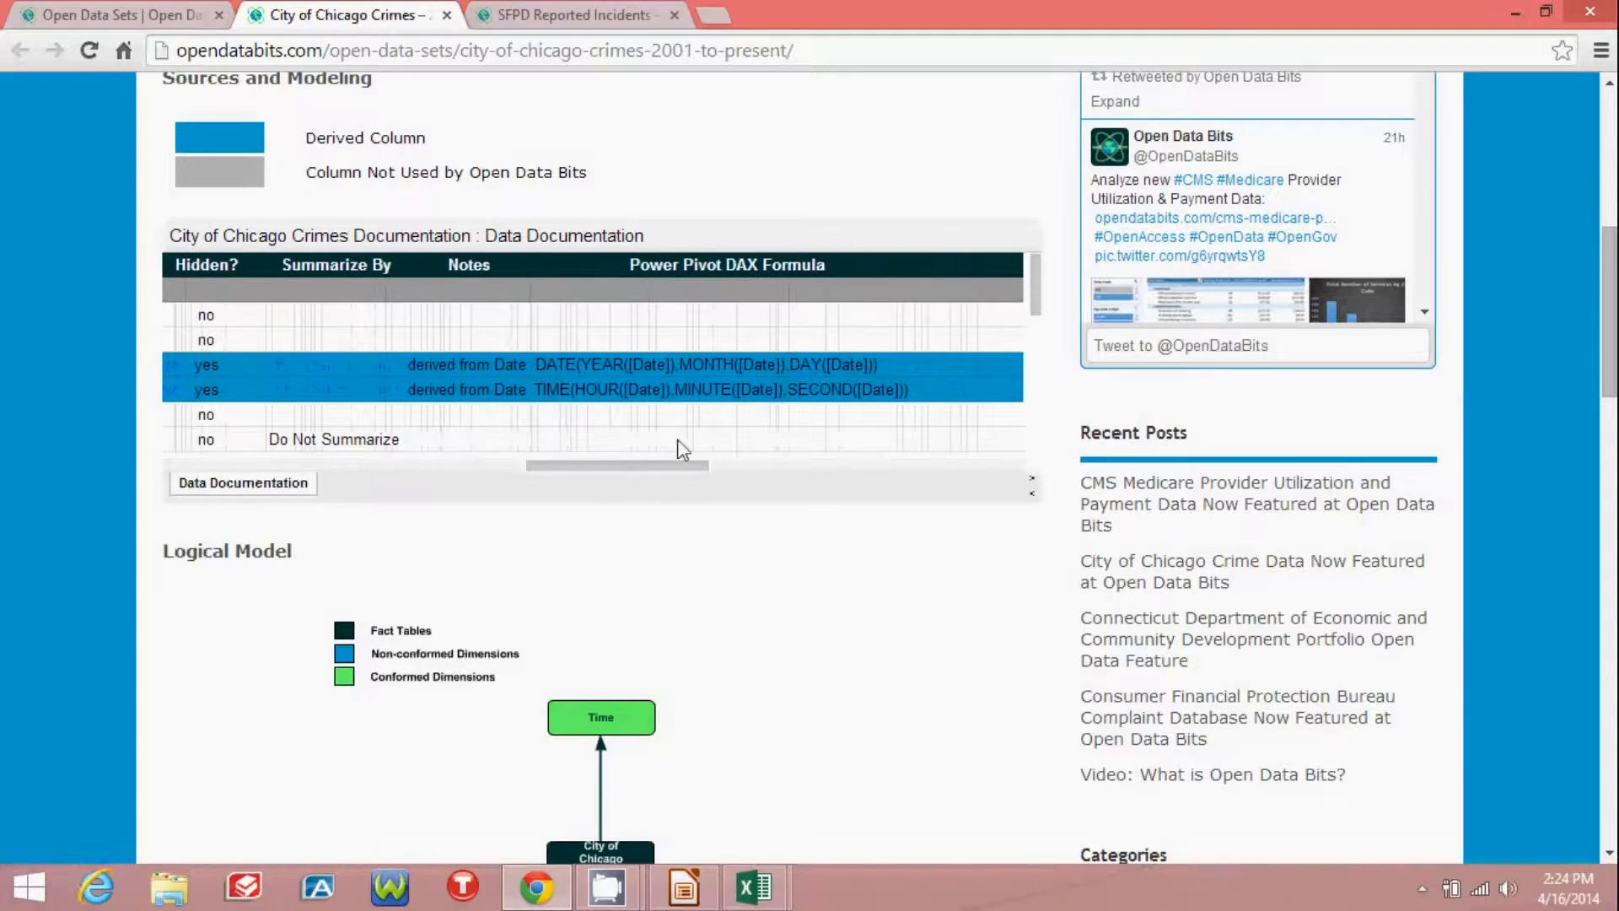
{"action": "left_click_drag", "start_coordinate": [879, 366], "coordinate": [574, 366]}
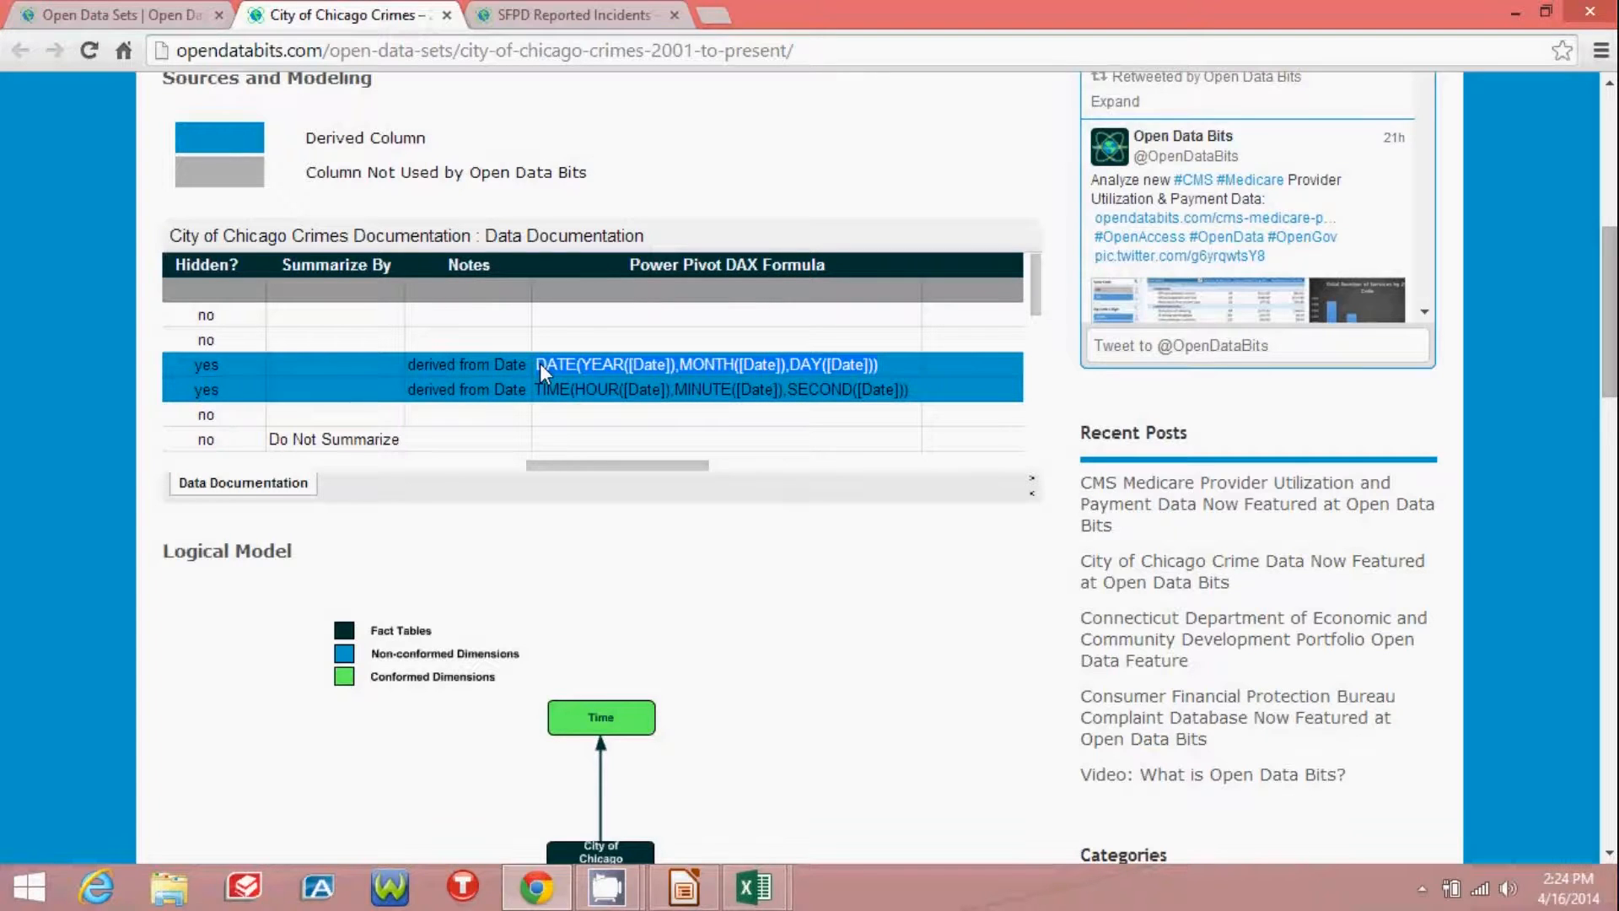
Return to PowerPivot and add a calculated column with the formula =DATE(YEAR([Date]),MONTH([Date]),DAY([Date]))
{"action": "left_click", "coordinate": [753, 885]}
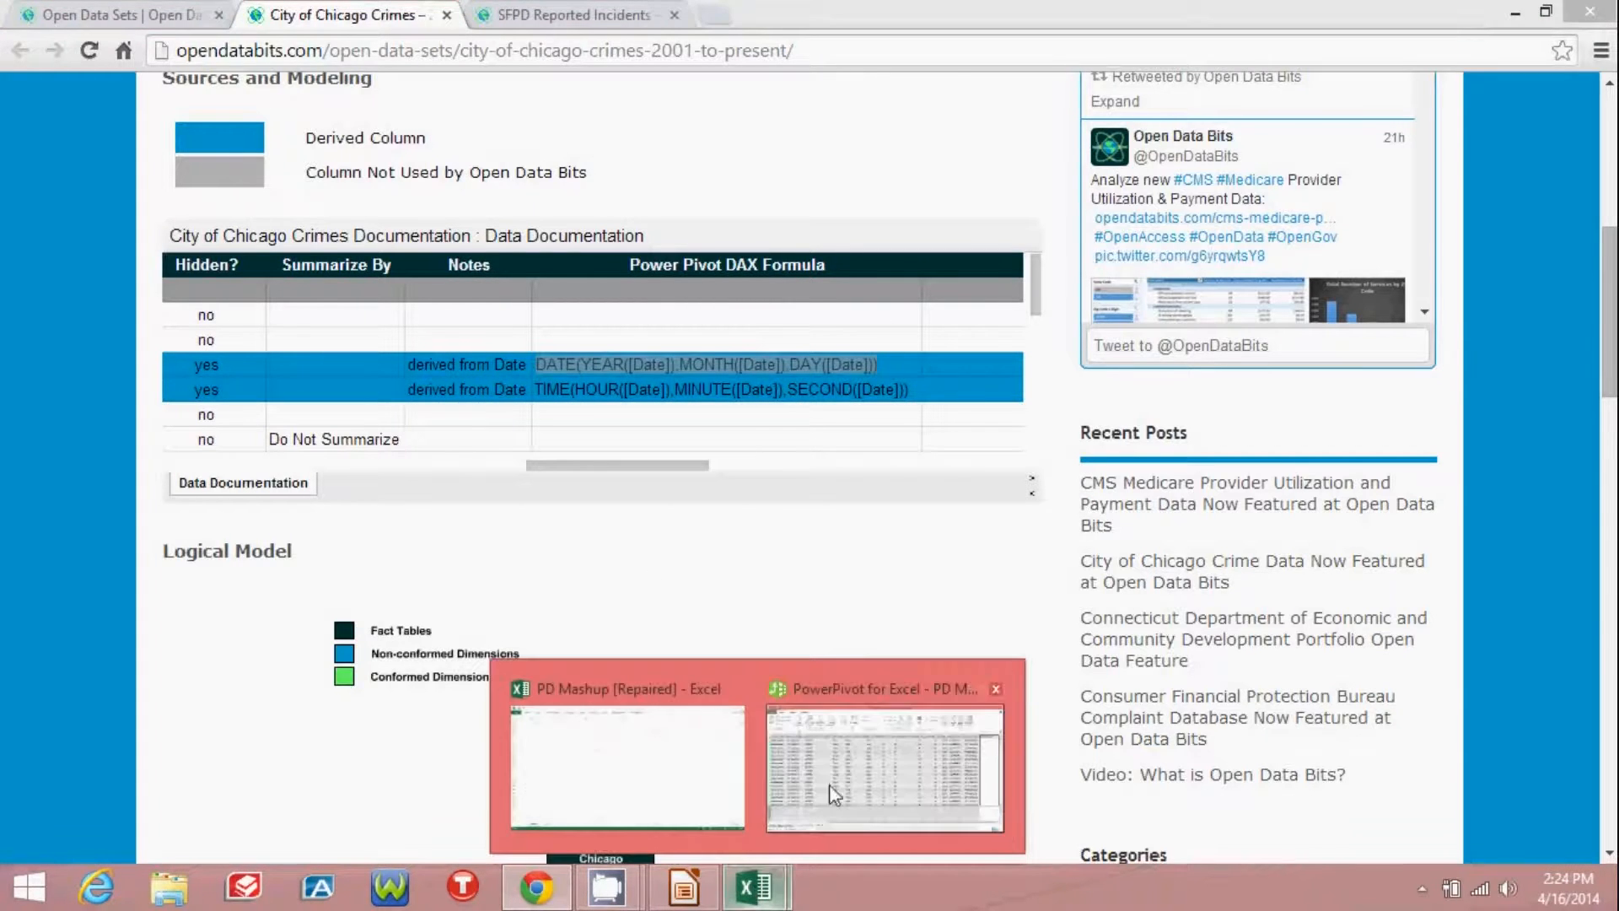
{"action": "left_click", "coordinate": [833, 793]}
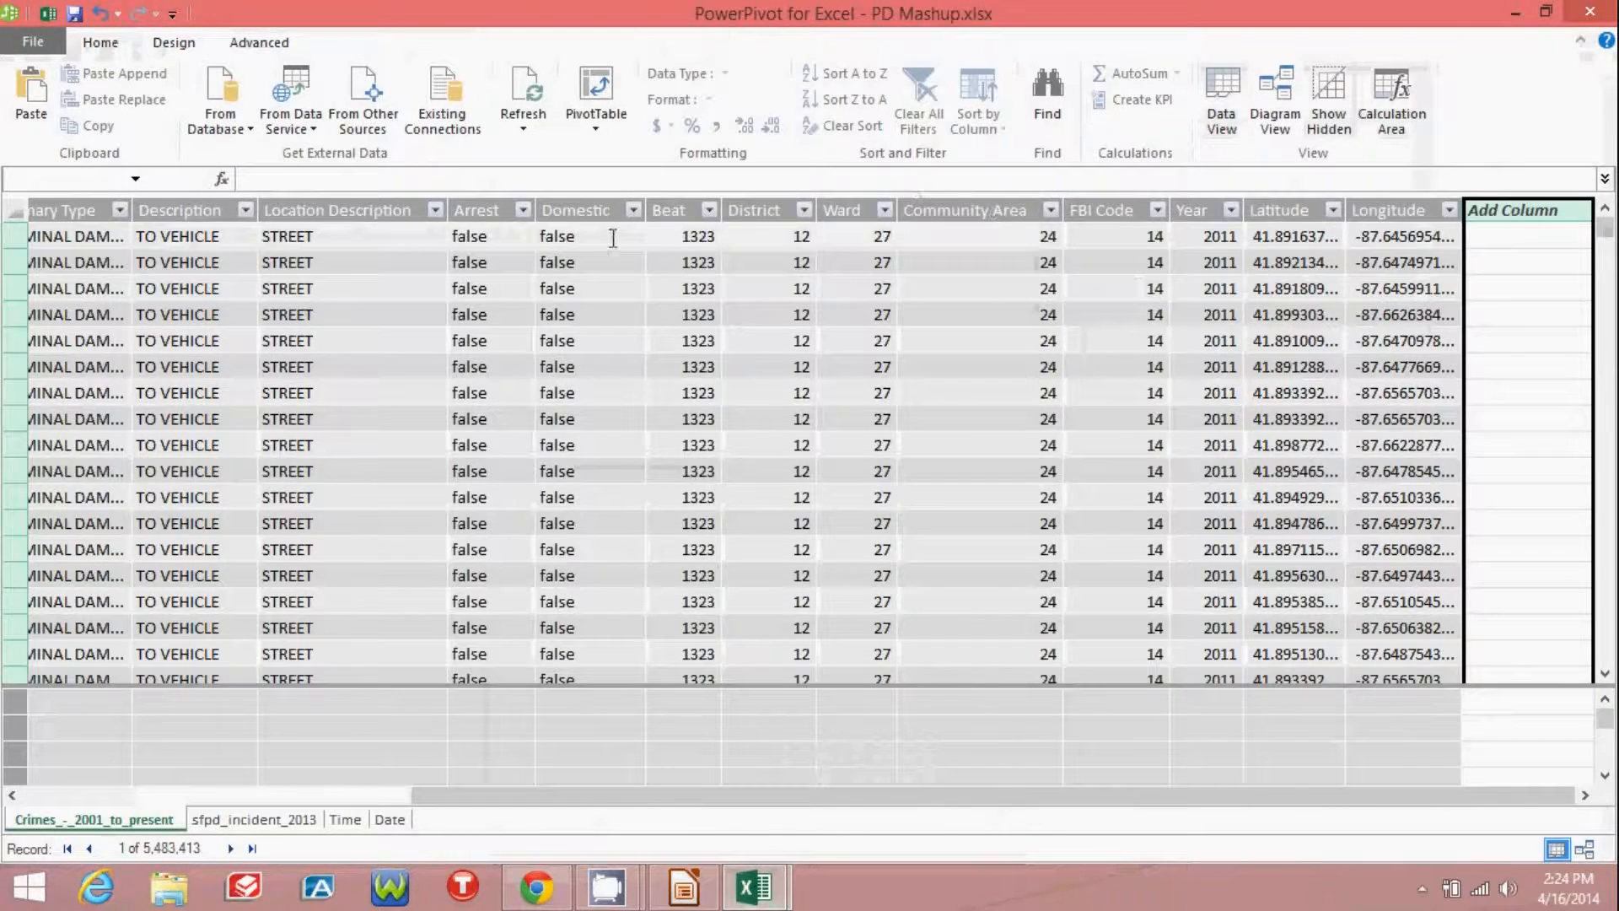
{"action": "left_click", "coordinate": [500, 177]}
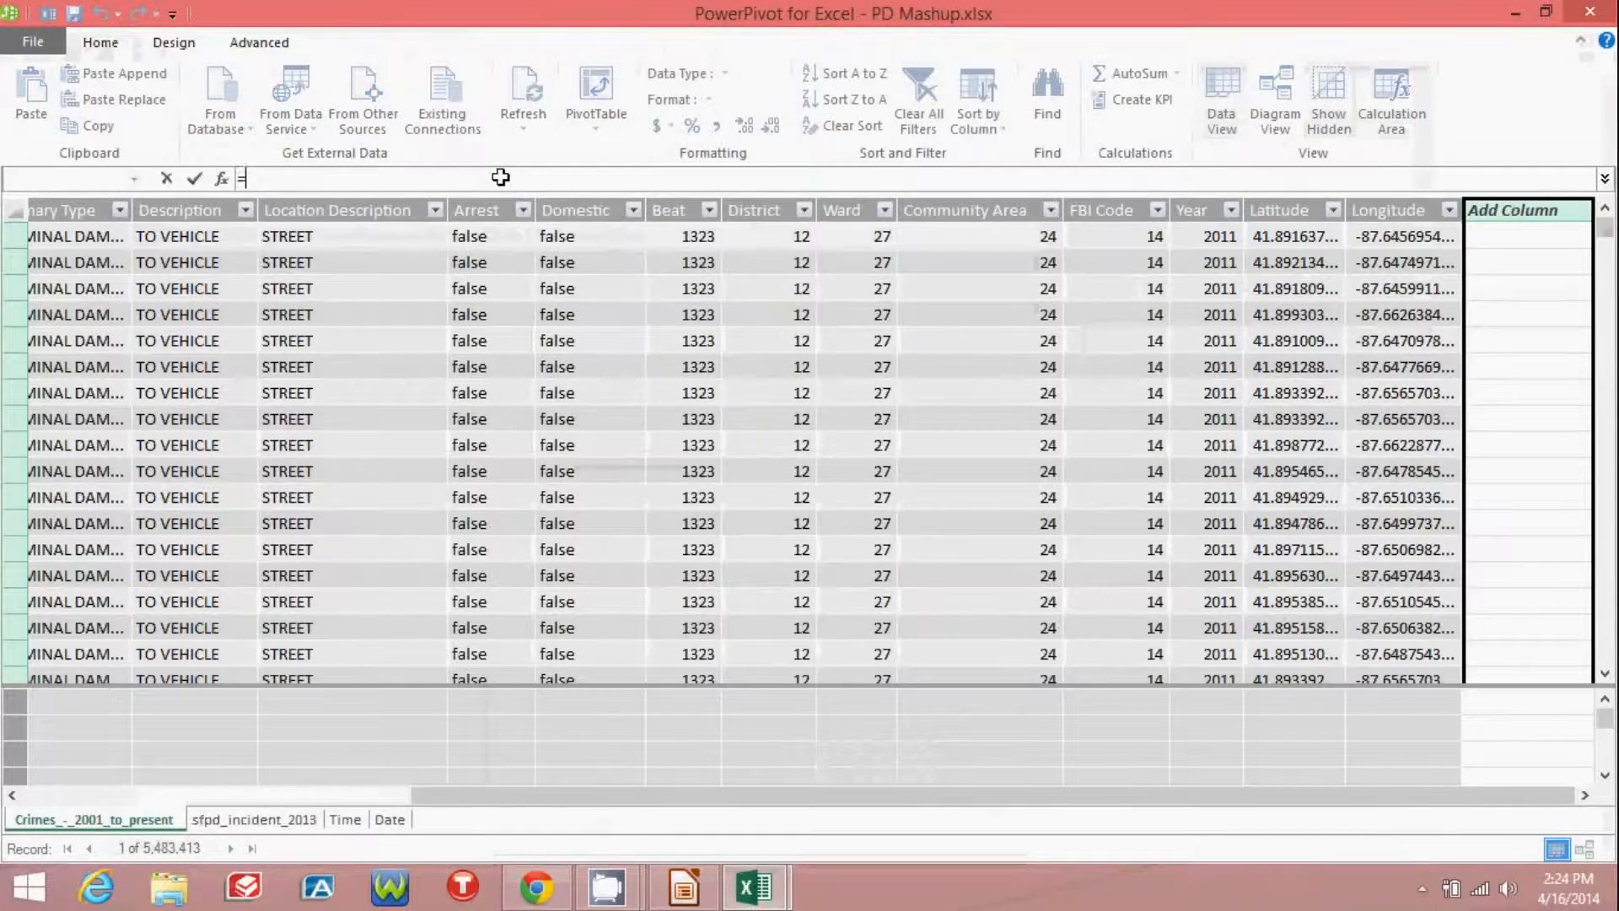
{"action": "type", "text": "=DATE(YEAR([Date]),MONTH([Date]),DAY([Date]))"}
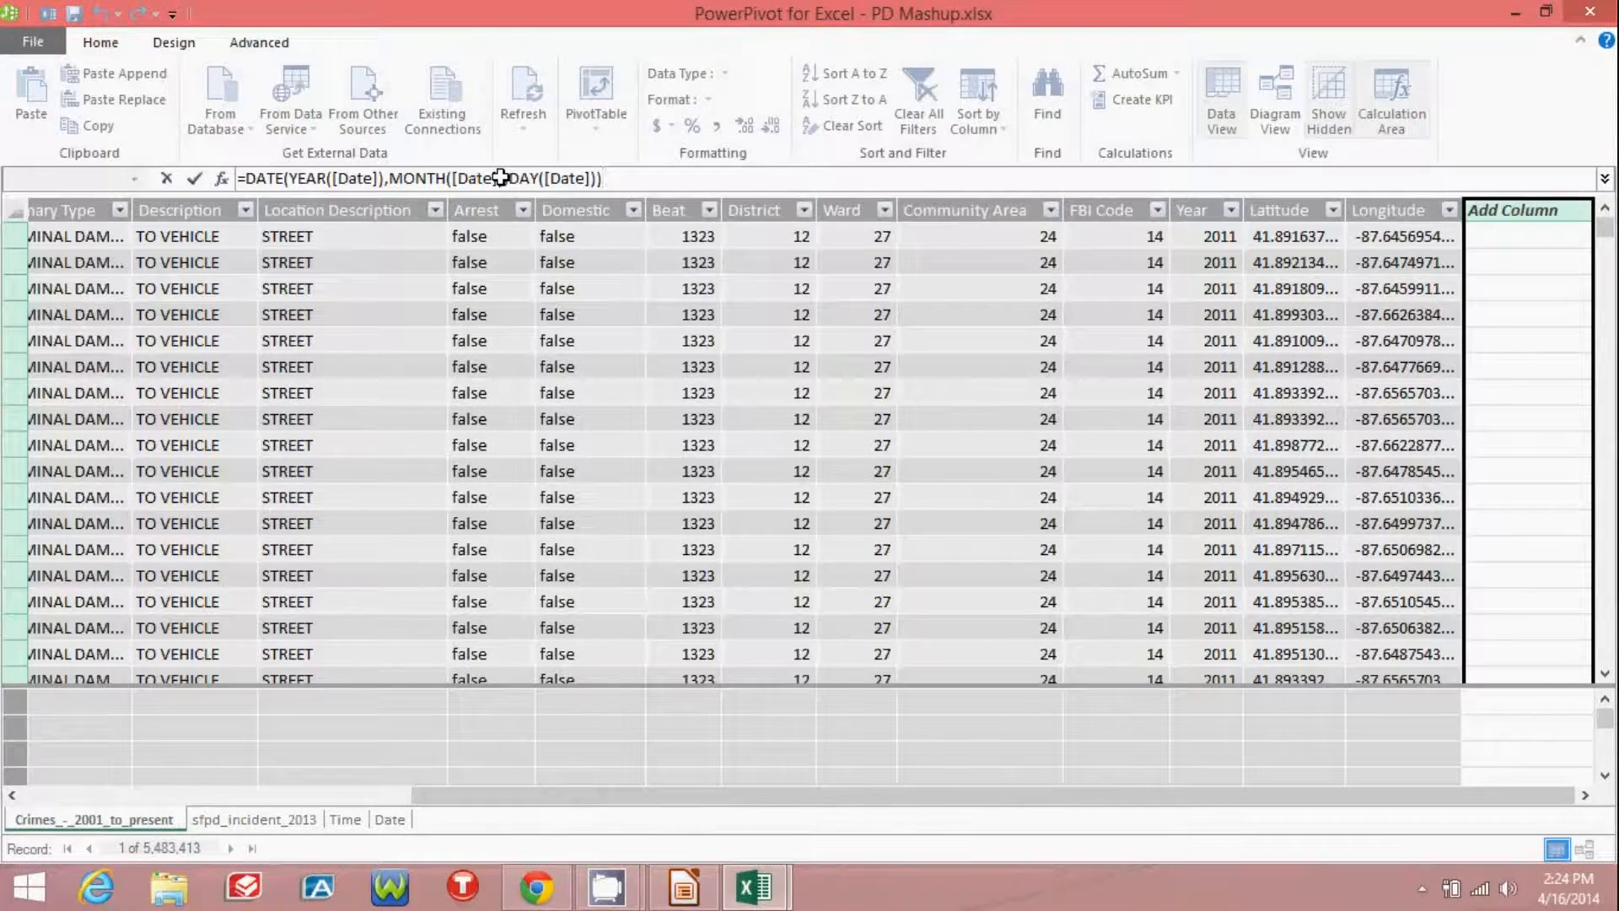
{"action": "key", "text": "Return"}
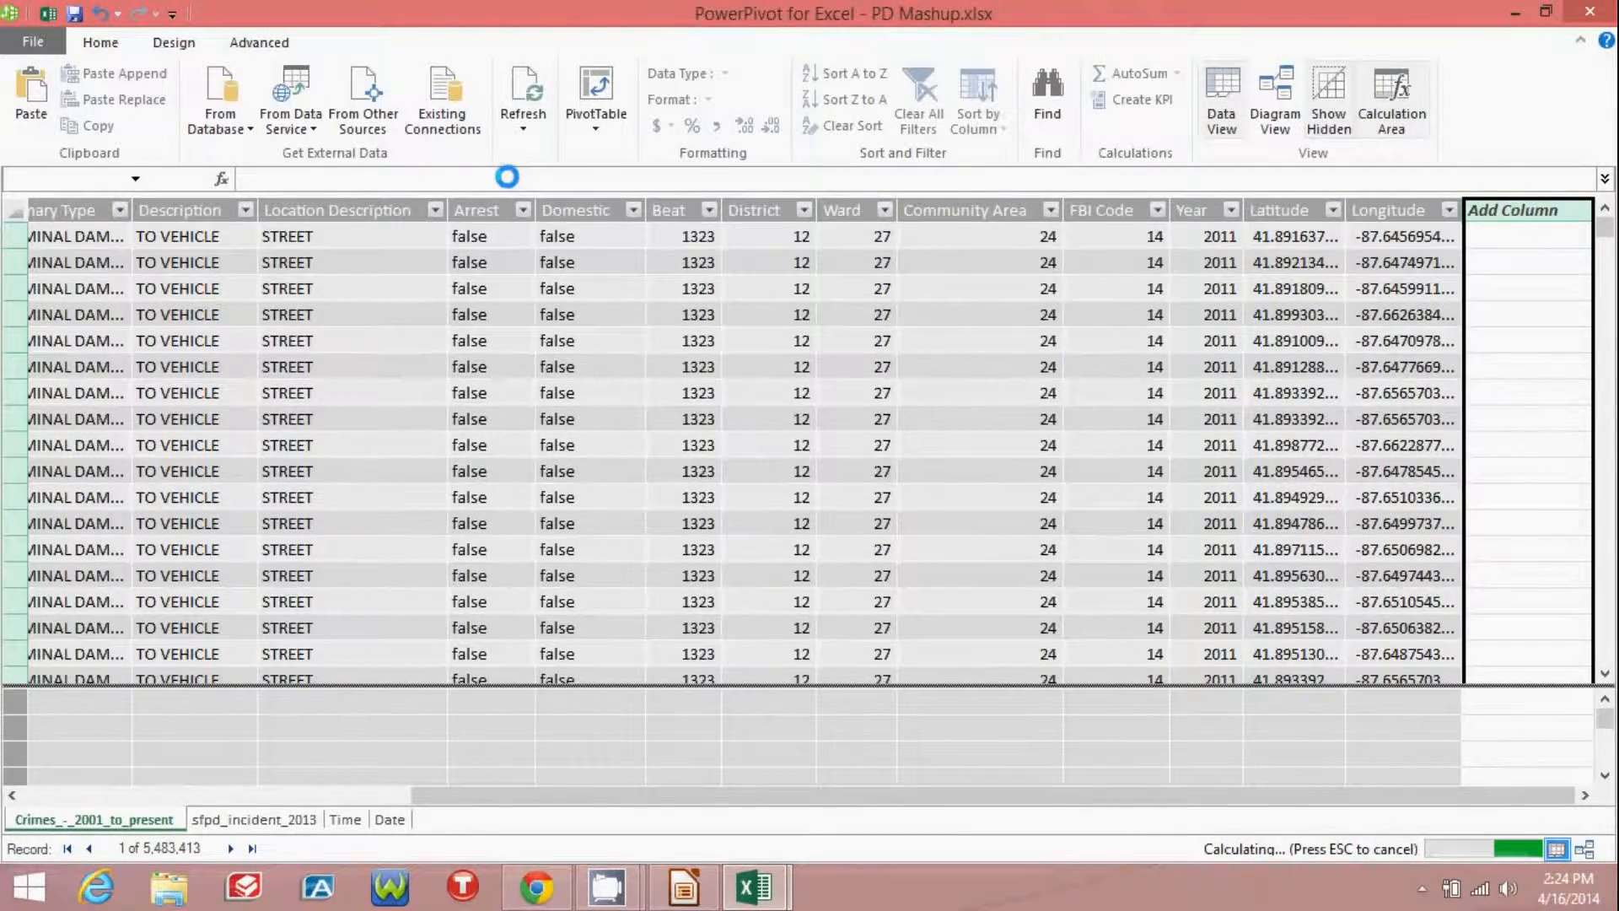
Rename the new calculated column in Crimes_-_2001_to_present as Date Key
{"action": "right_click", "coordinate": [1412, 207]}
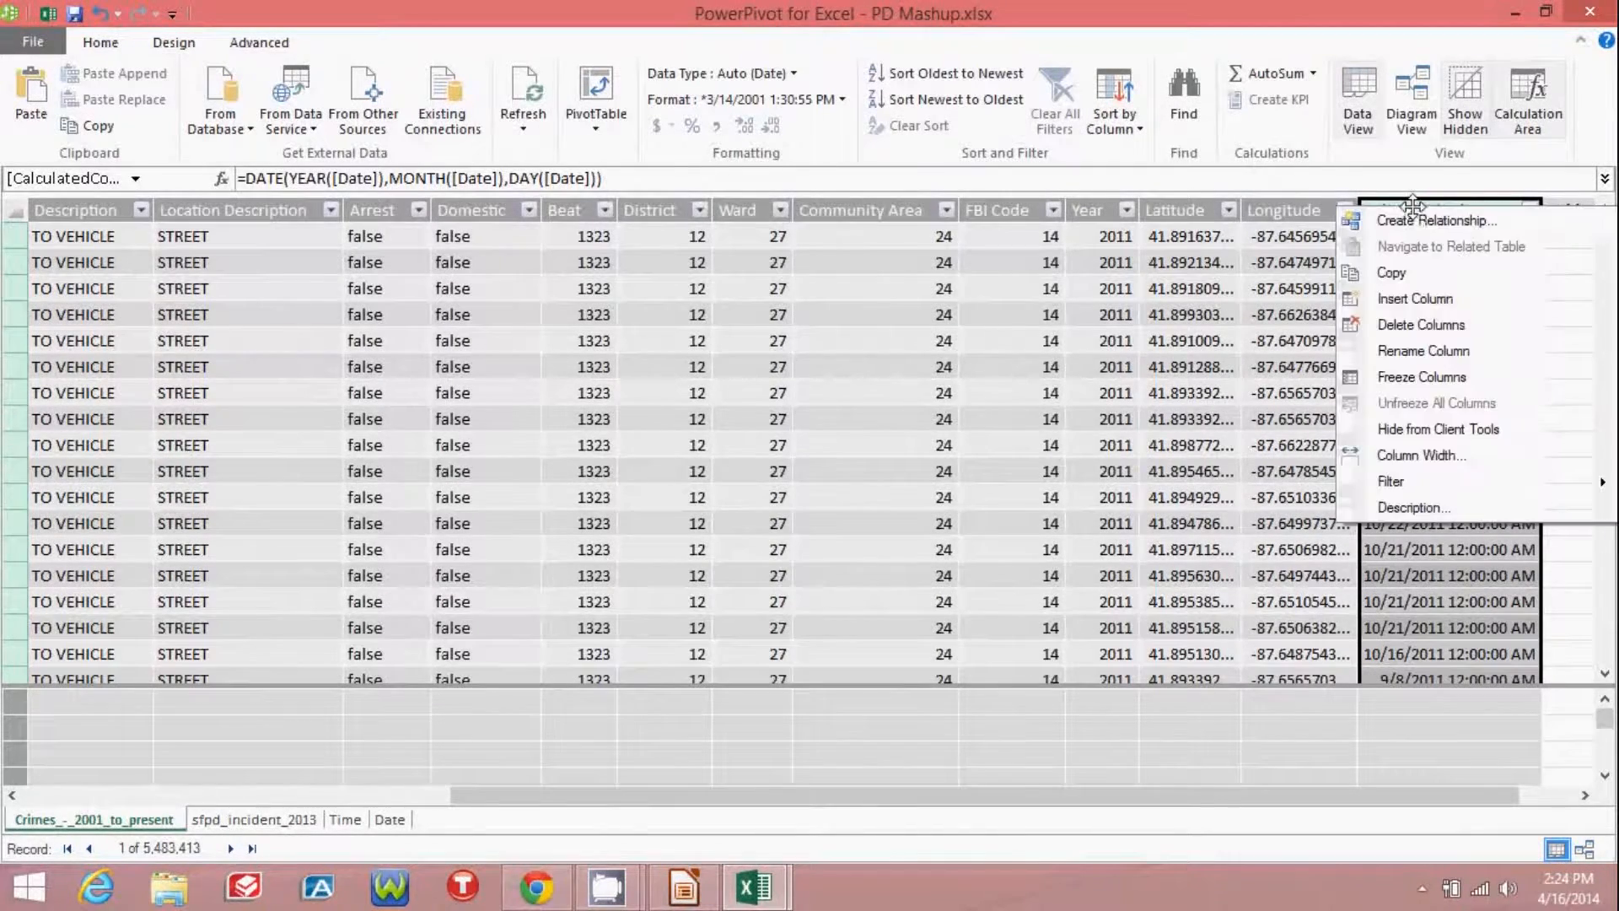
{"action": "left_click", "coordinate": [1426, 367]}
{"action": "type", "text": "Date Key"}
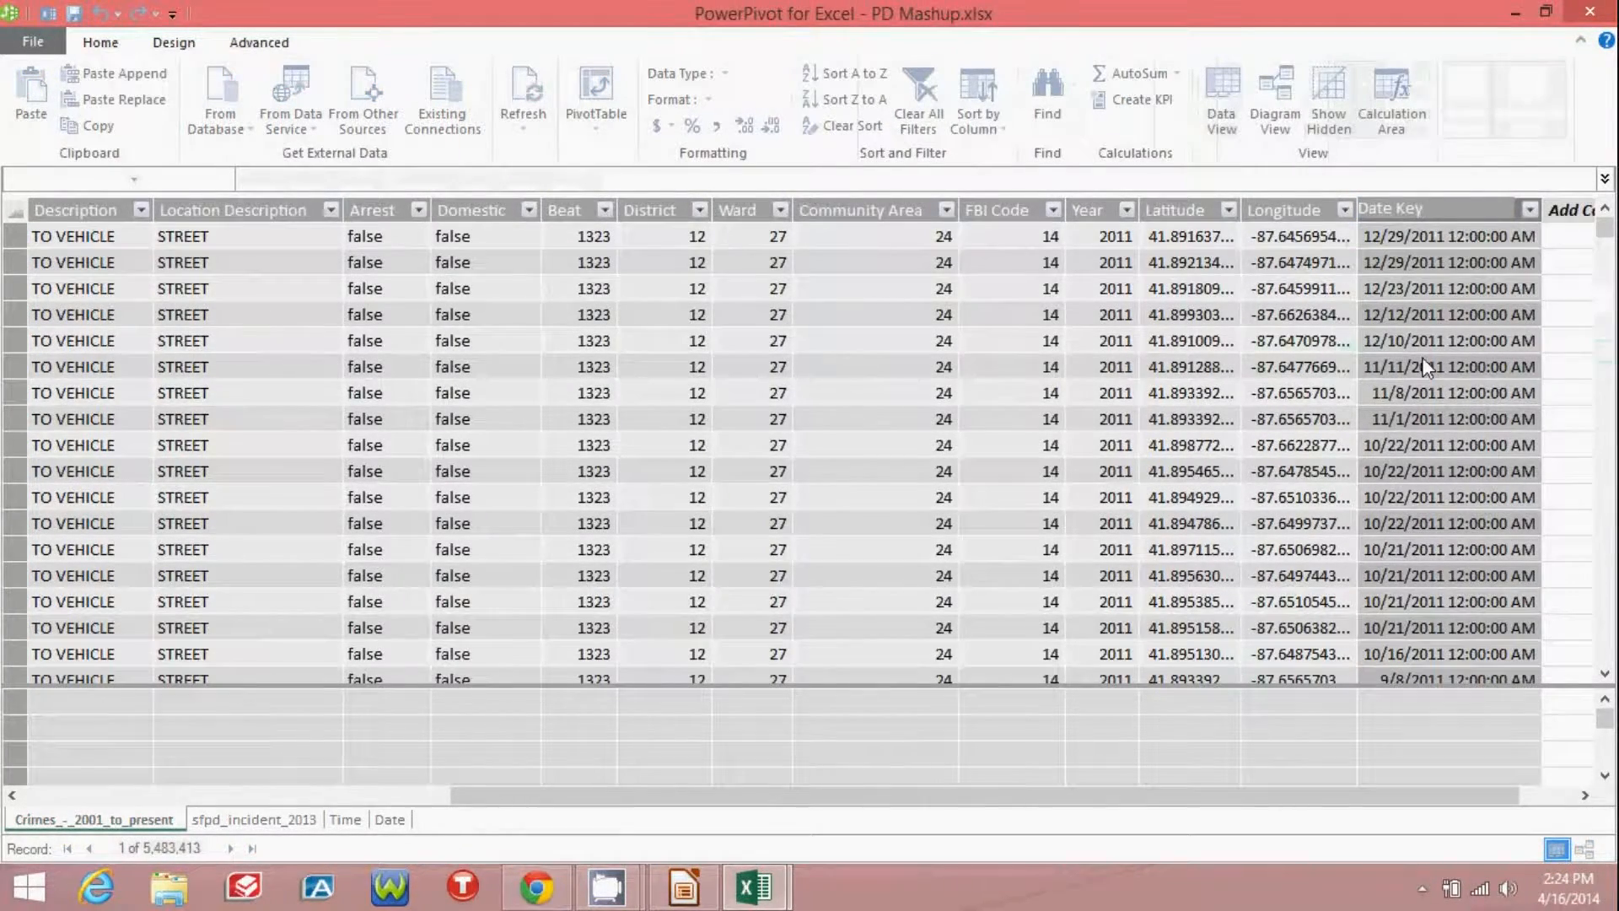
{"action": "key", "text": "Return"}
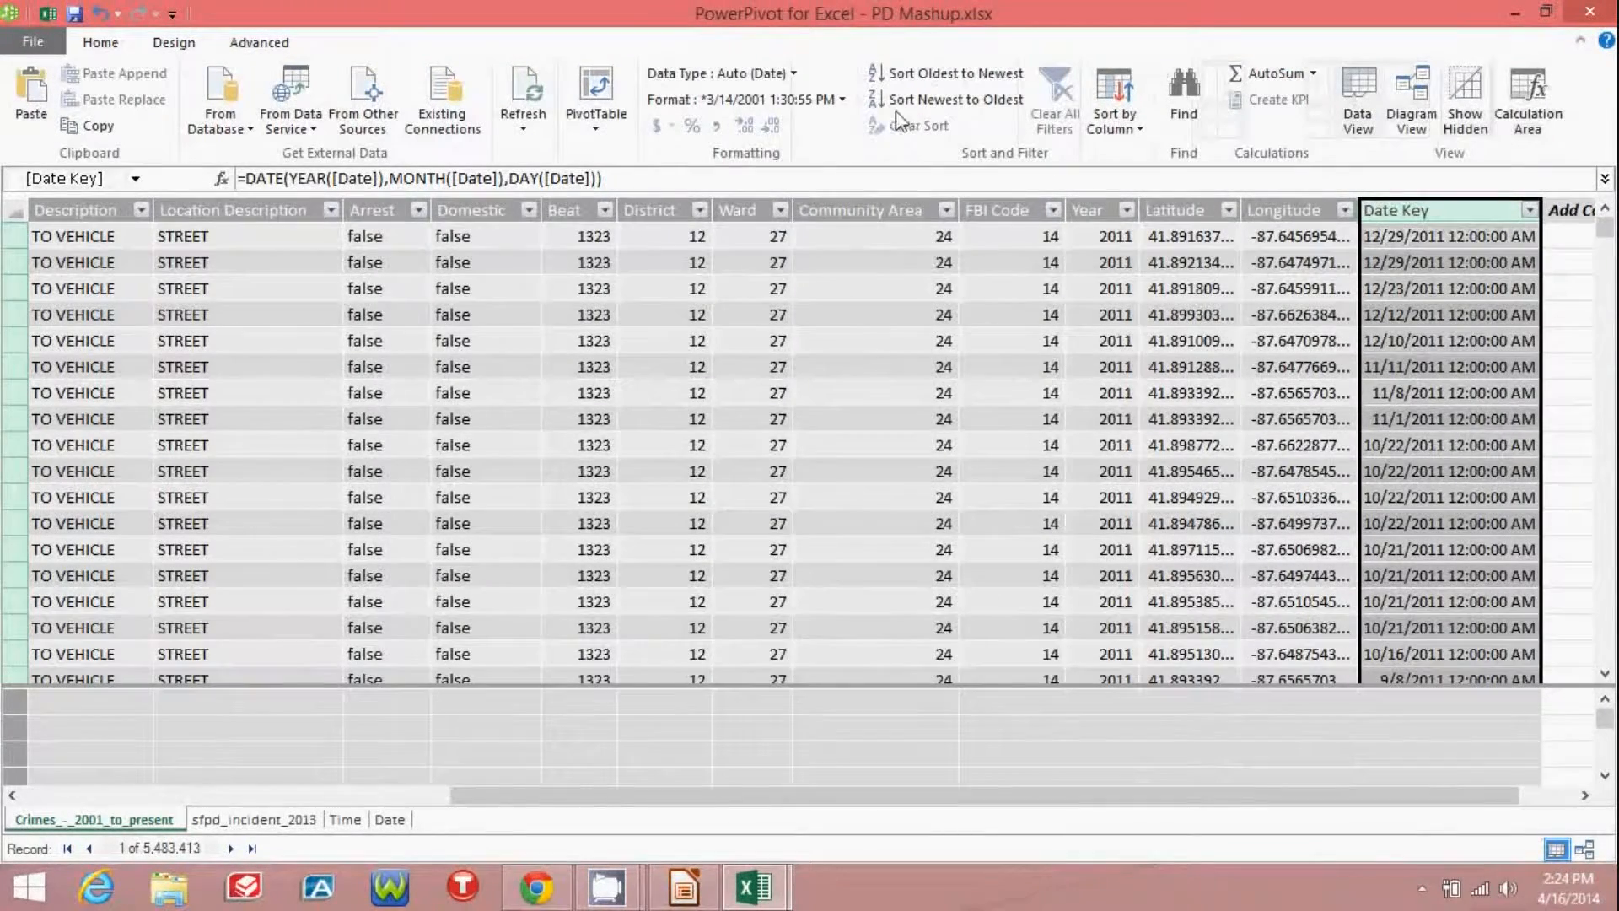
Set the format of the Date Key column to *3/14/2001 and hide the column from client tools
{"action": "left_click", "coordinate": [841, 102]}
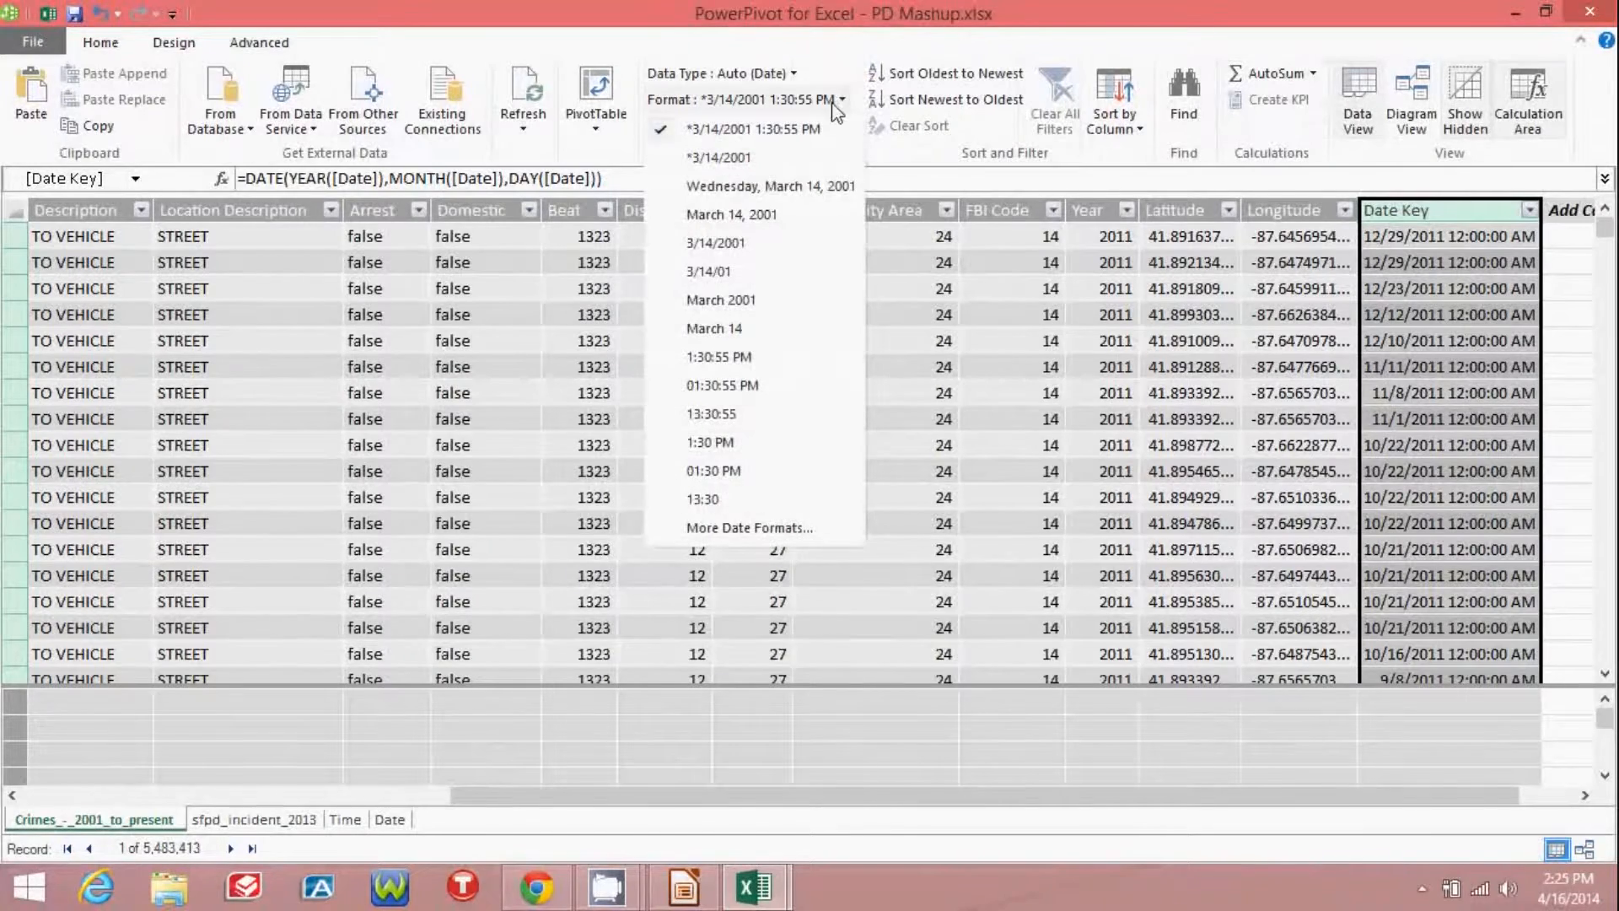
{"action": "left_click", "coordinate": [739, 158]}
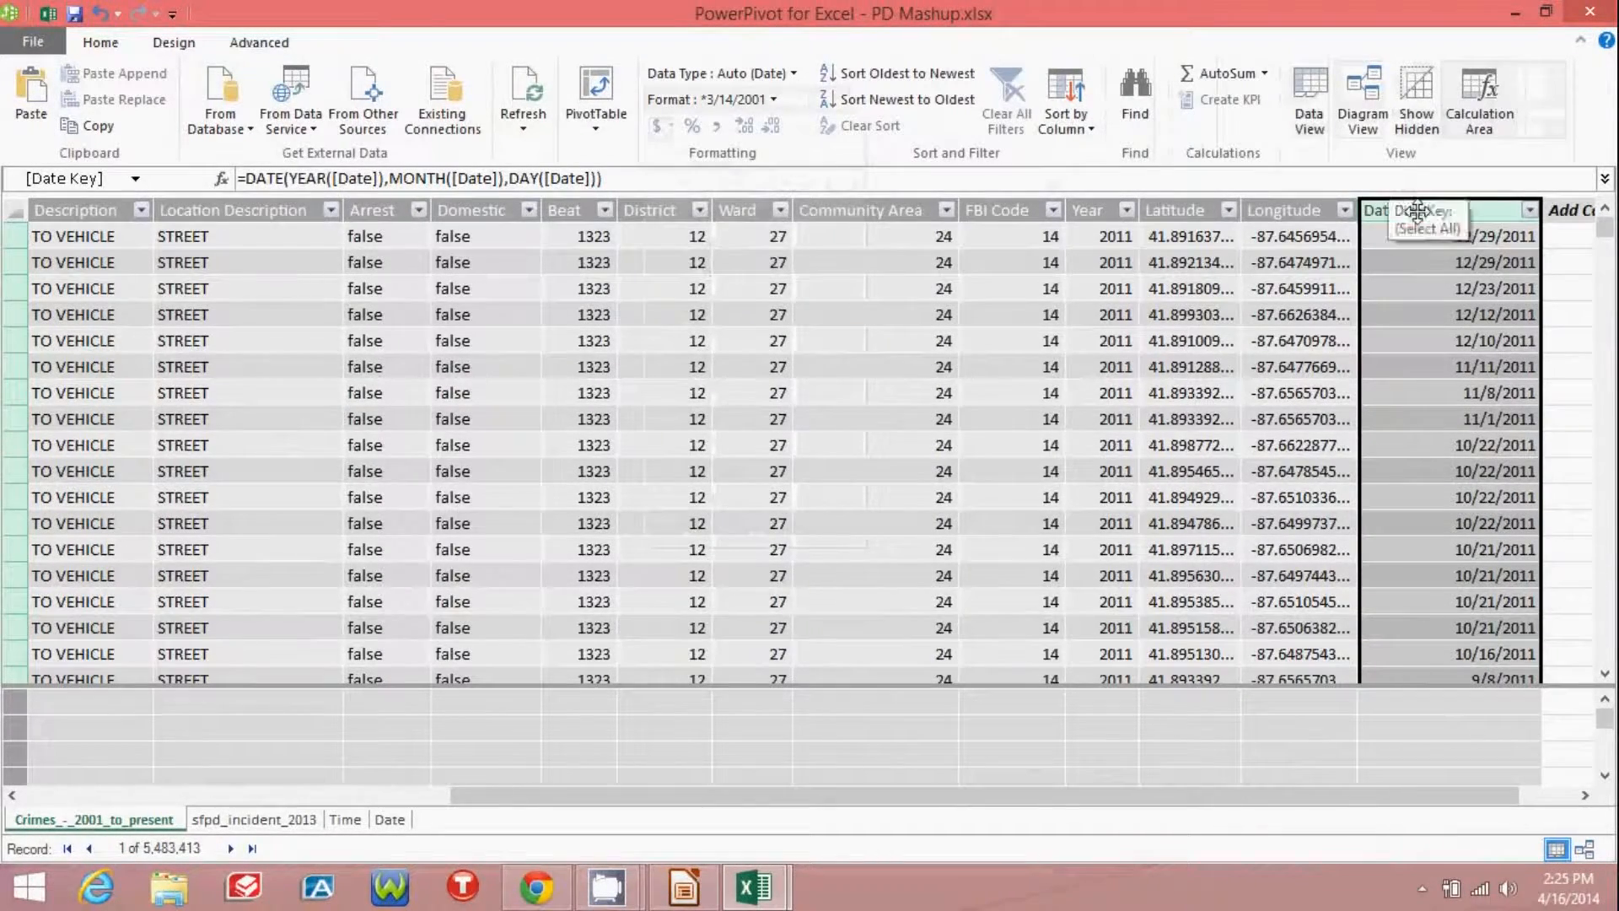
{"action": "right_click", "coordinate": [1478, 207]}
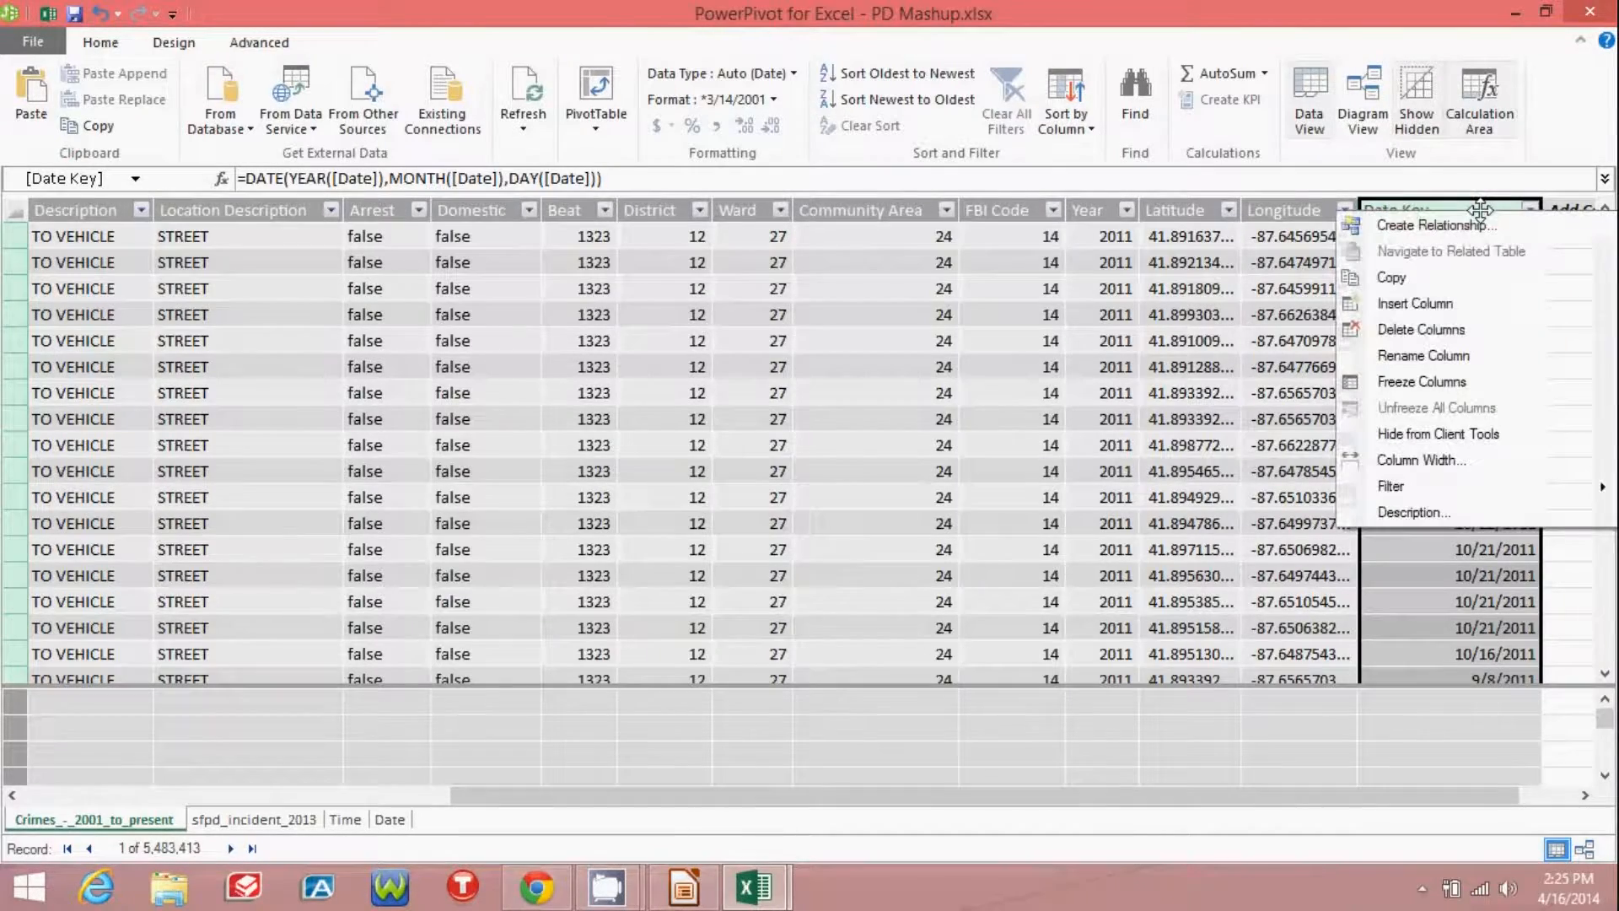
{"action": "left_click", "coordinate": [1462, 435]}
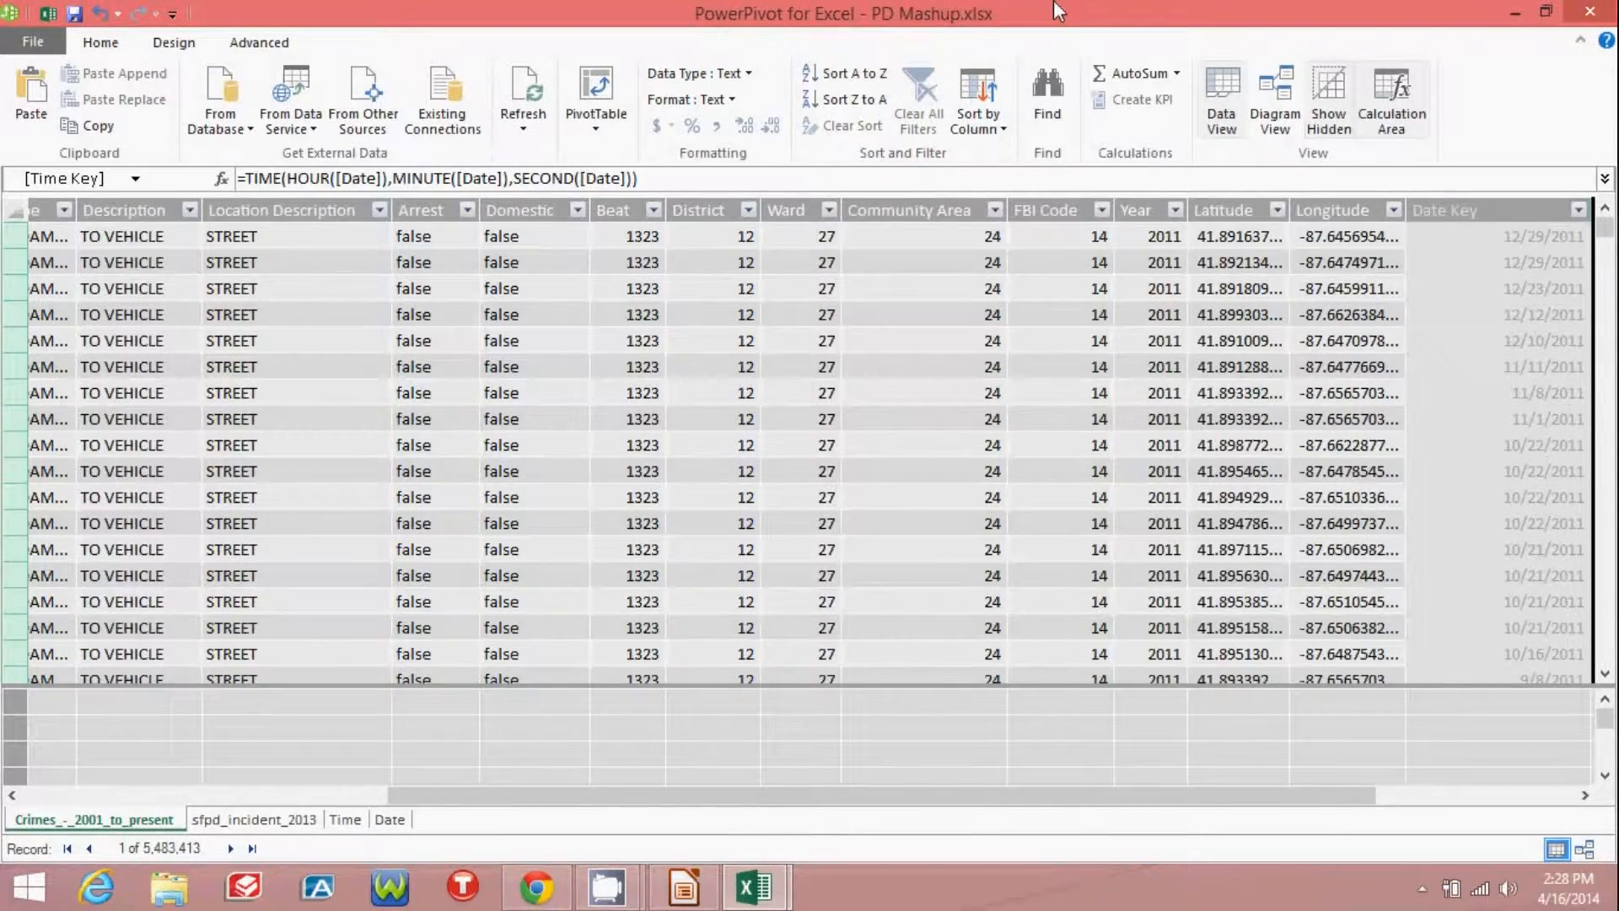
In the model diagram, relate the Chicago crimes table's Date Key to Date in the Date table and its Time Key to Time in the Time table
{"action": "left_click", "coordinate": [1275, 94]}
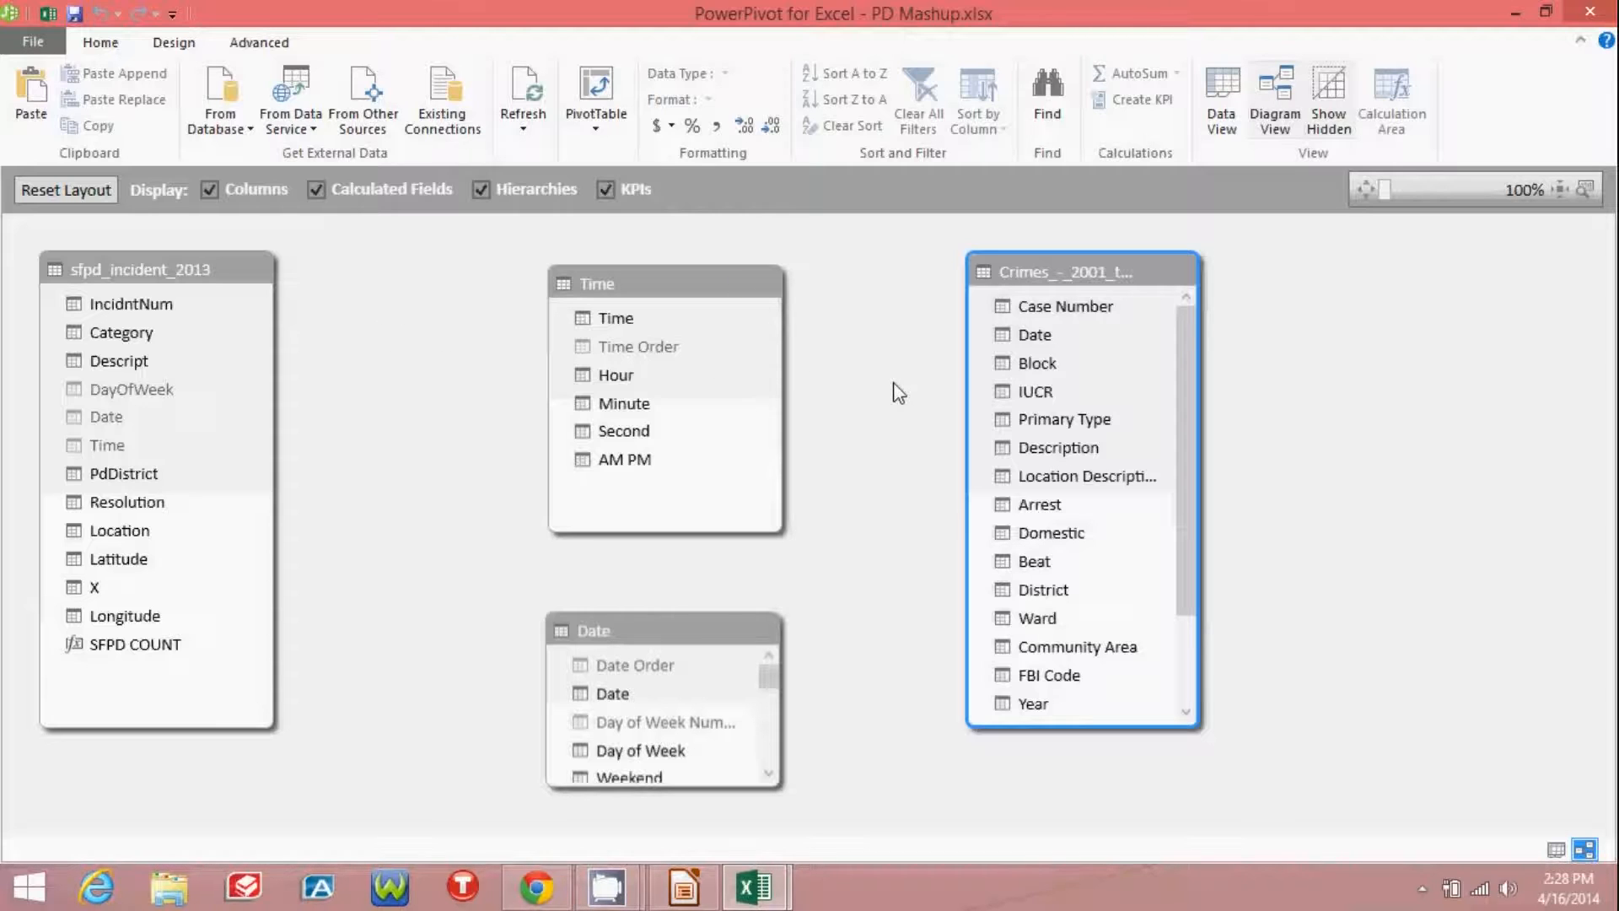
{"action": "left_click_drag", "start_coordinate": [1185, 375], "coordinate": [1180, 582]}
{"action": "left_click", "coordinate": [1053, 670]}
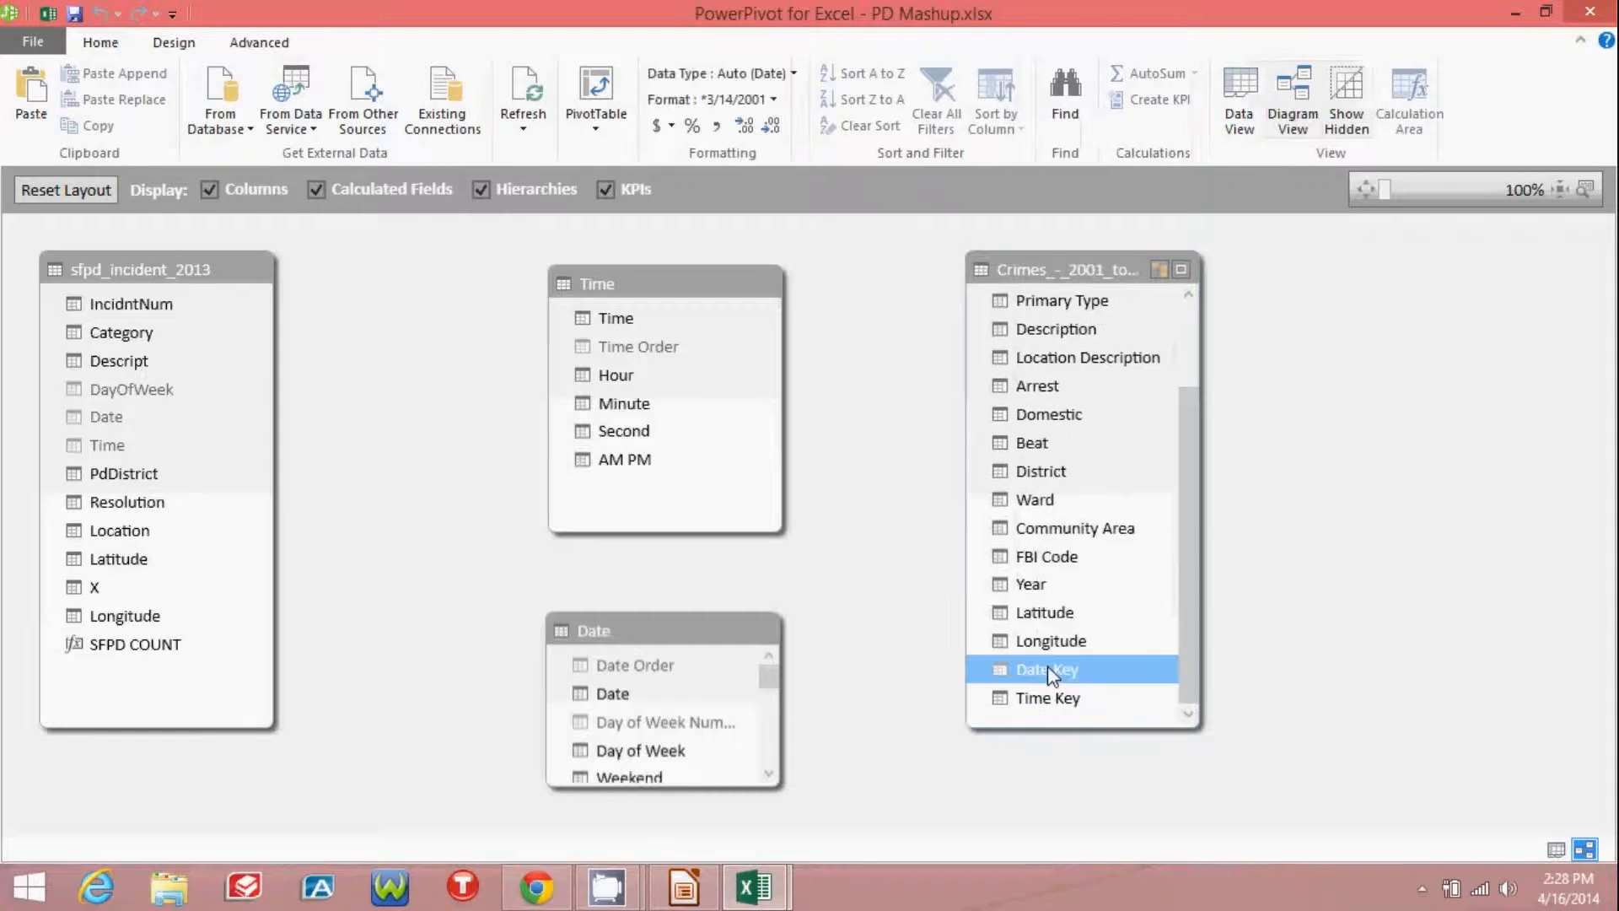
{"action": "left_click_drag", "start_coordinate": [1053, 667], "coordinate": [639, 695]}
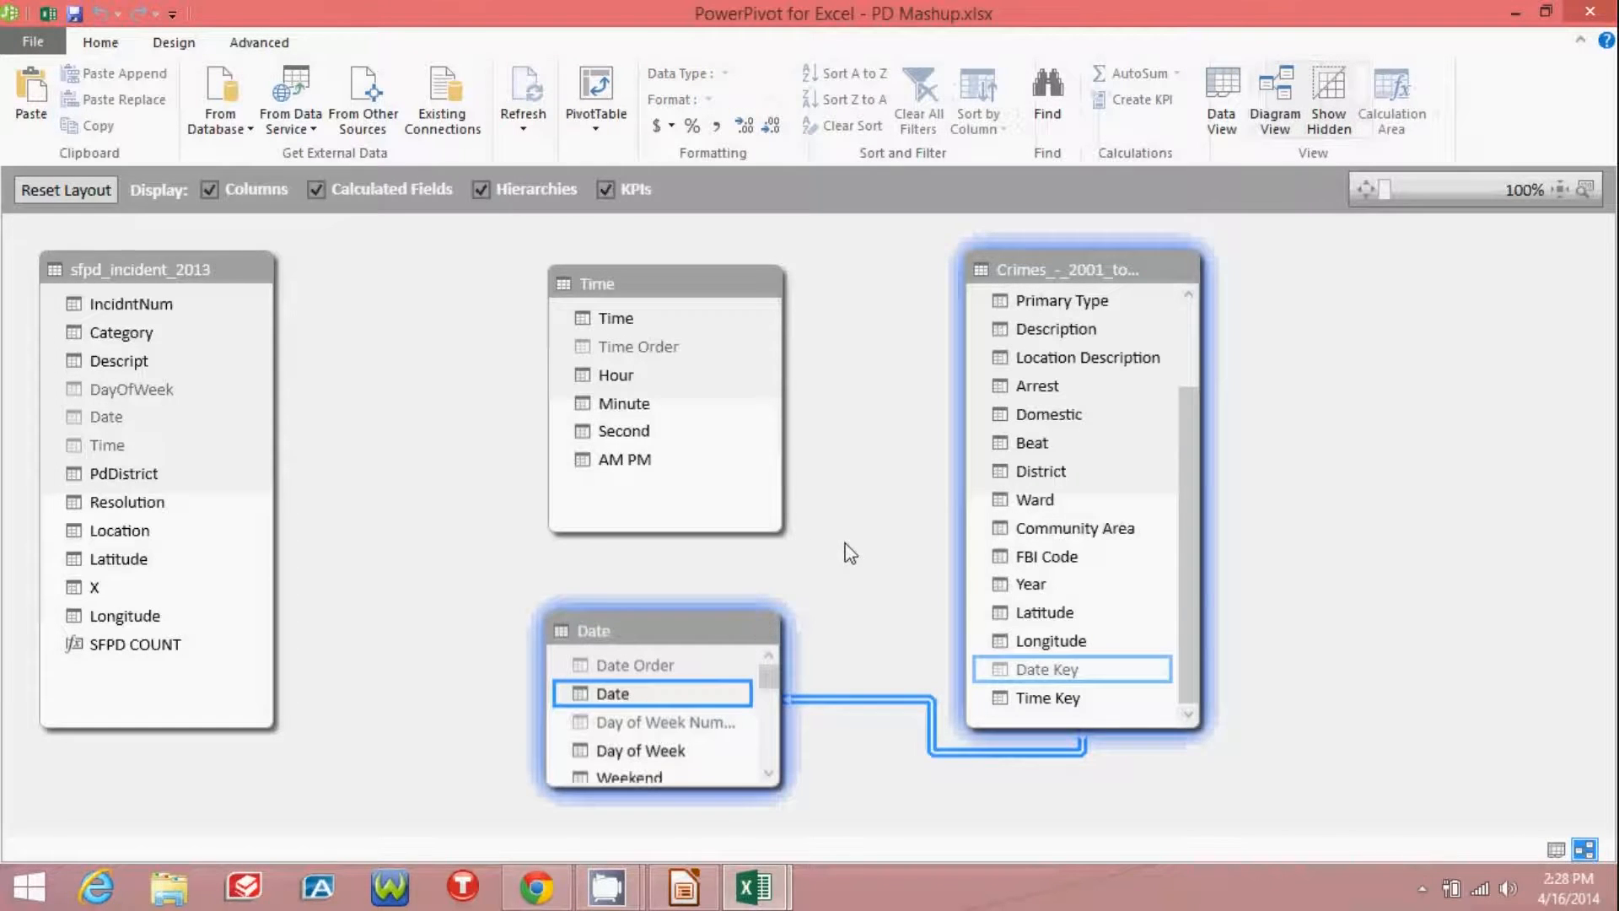
{"action": "left_click", "coordinate": [1059, 705]}
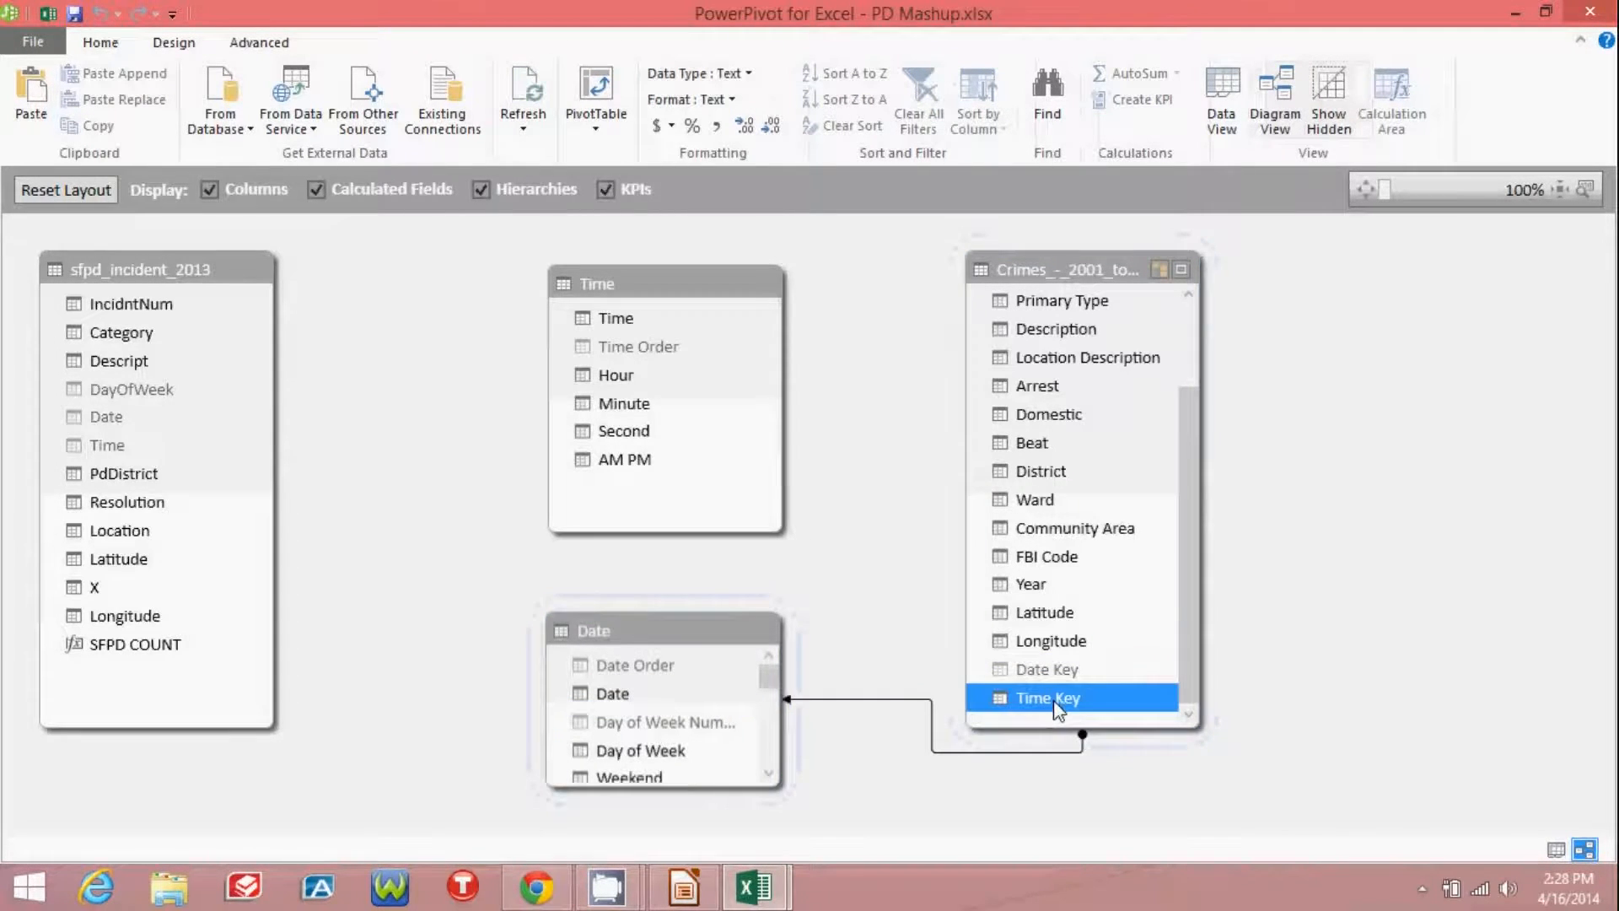
{"action": "left_click_drag", "start_coordinate": [1056, 706], "coordinate": [682, 318]}
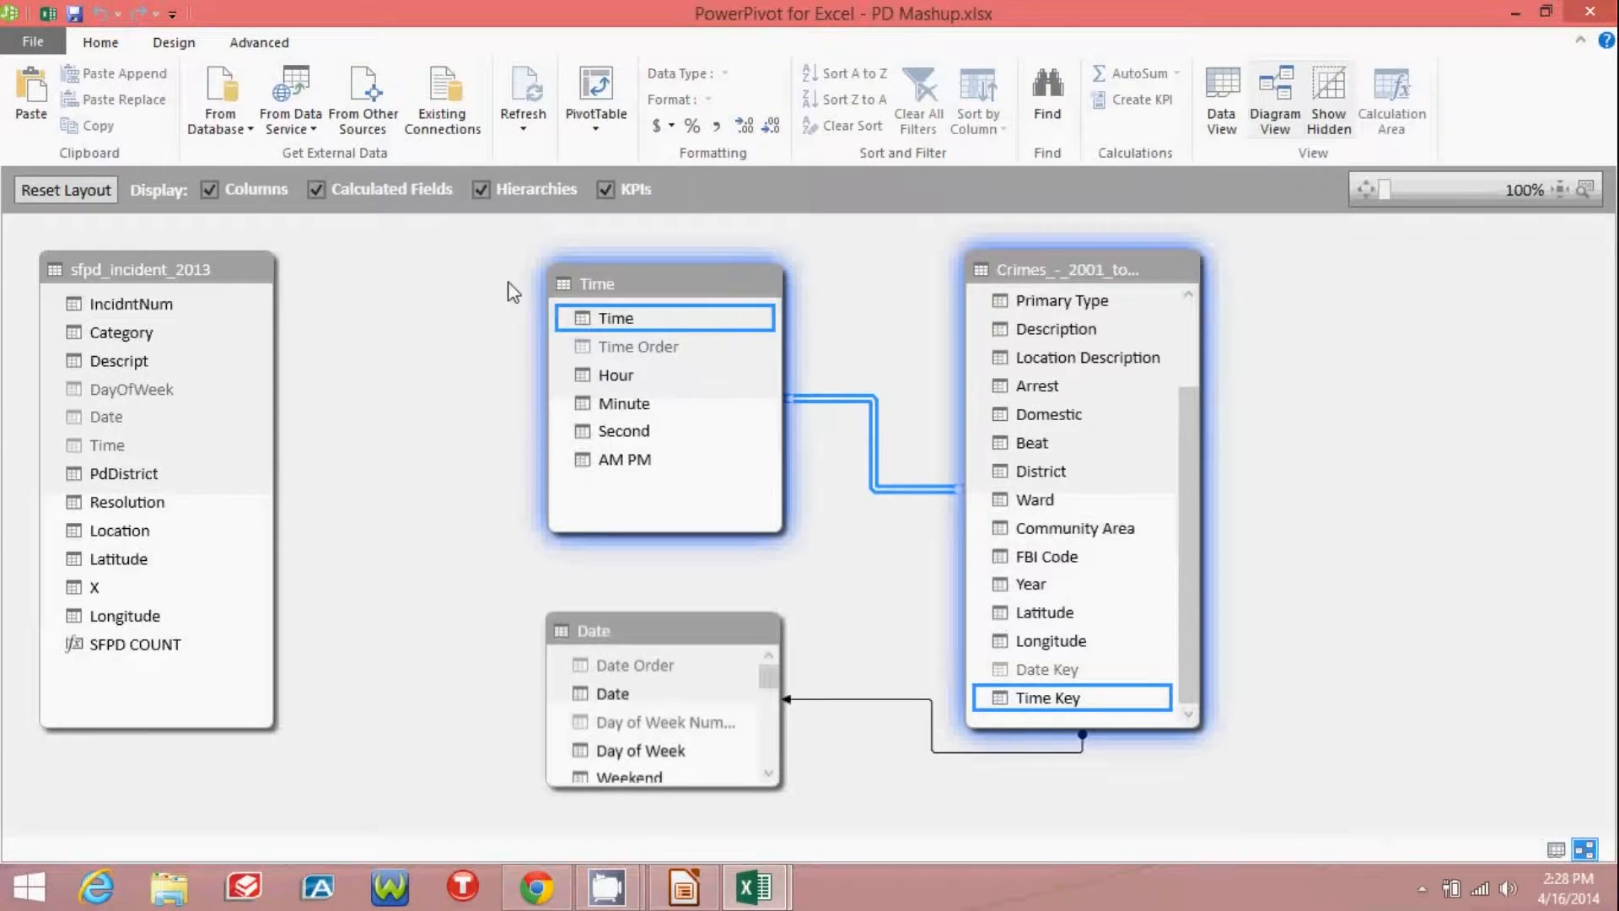
Switch to Chrome and examine the foreign keys, dimension links and hidden settings documented for the SFPD Date and Time columns
{"action": "left_click", "coordinate": [536, 886]}
{"action": "left_click", "coordinate": [570, 14]}
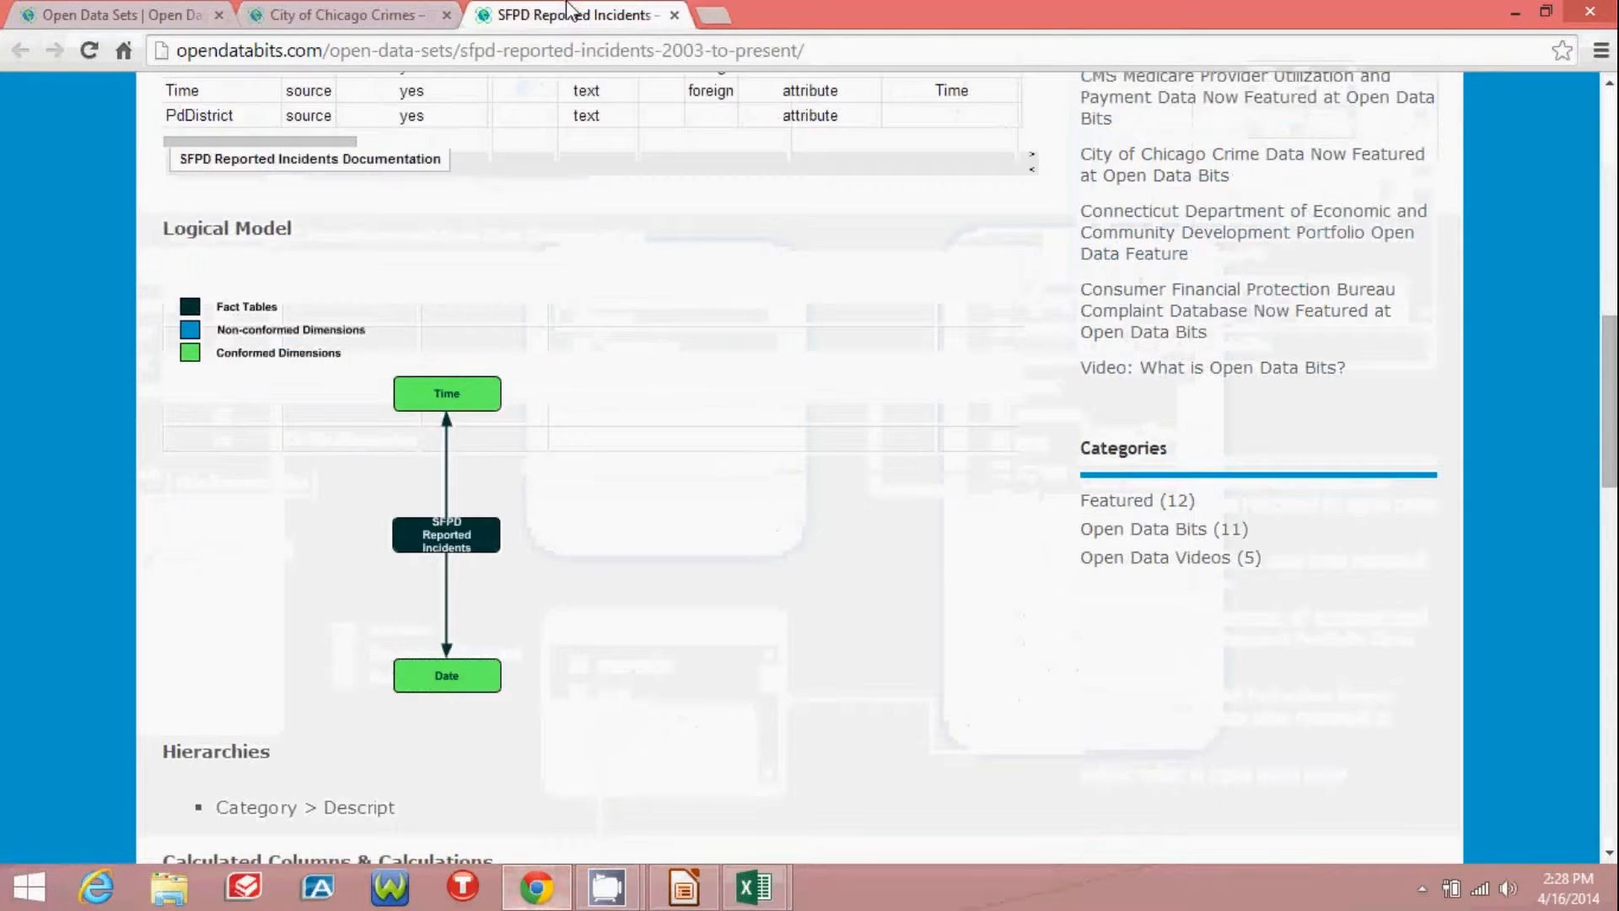
{"action": "left_click_drag", "start_coordinate": [1613, 397], "coordinate": [1614, 313]}
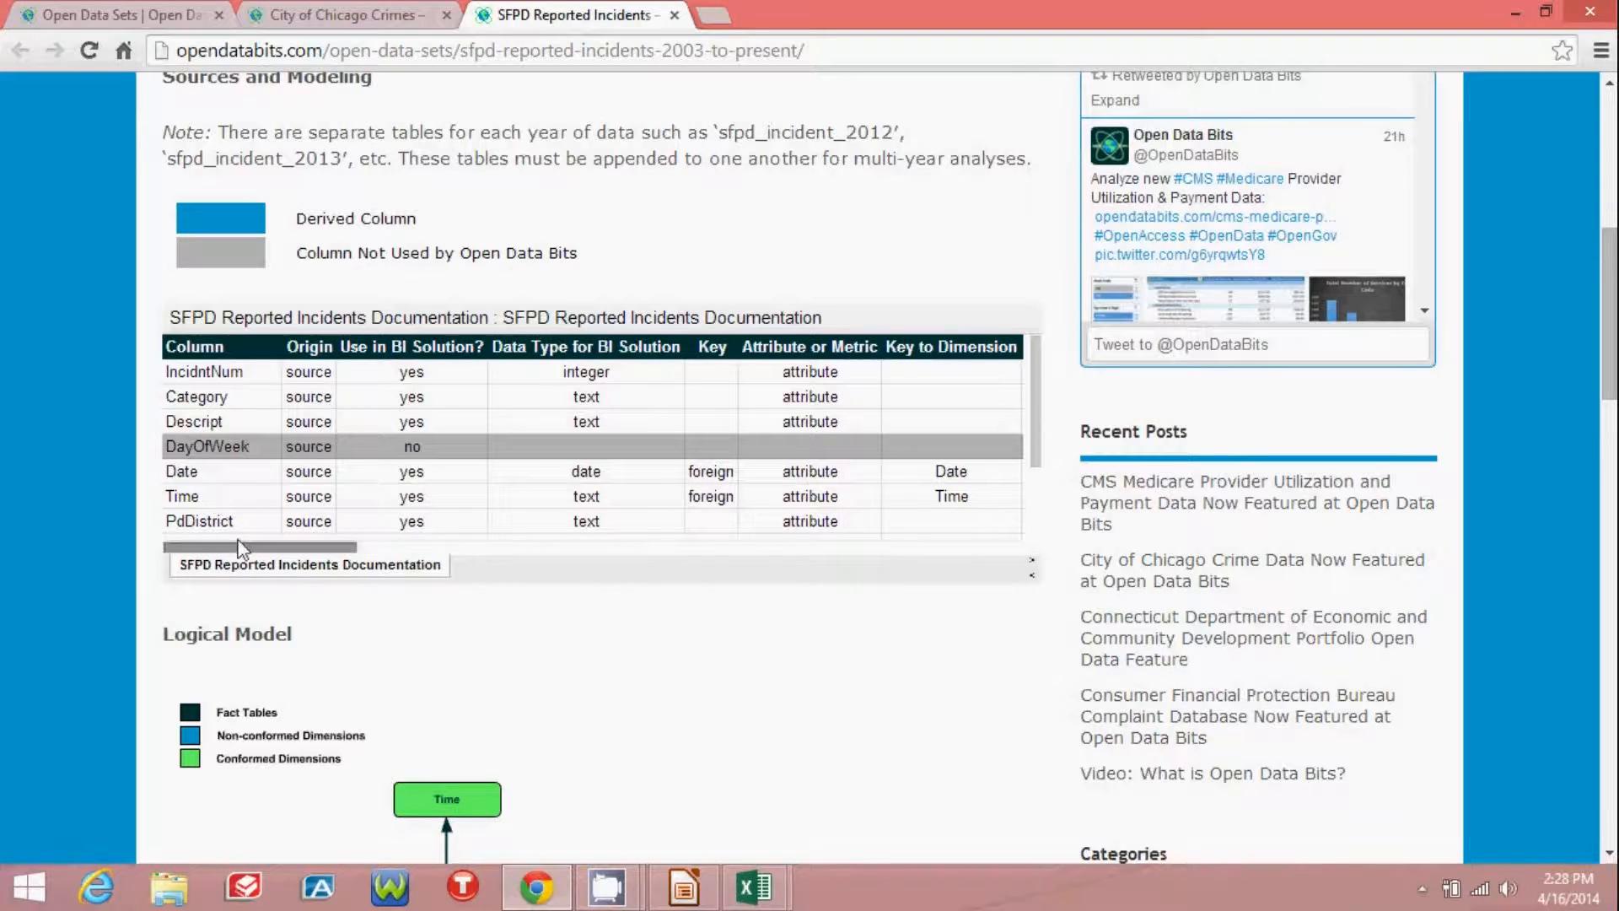
{"action": "left_click_drag", "start_coordinate": [244, 557], "coordinate": [454, 565]}
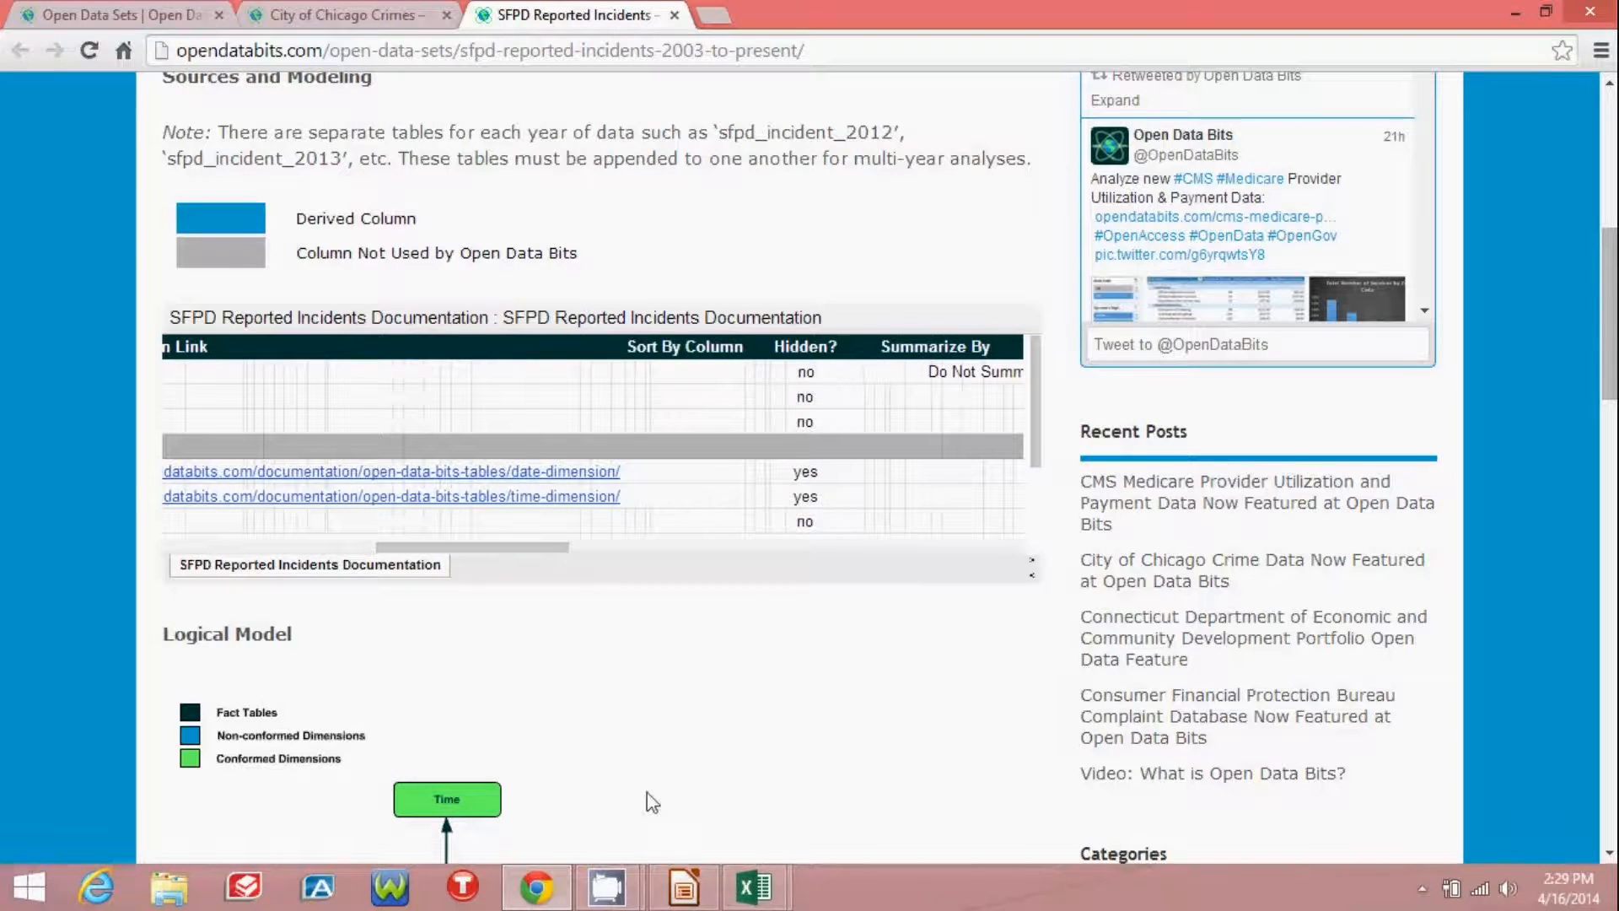
Return to PowerPivot and relate sfpd_incident_2013's Date to Date in the Date table and its Time to Time in the Time table
{"action": "left_click", "coordinate": [756, 888]}
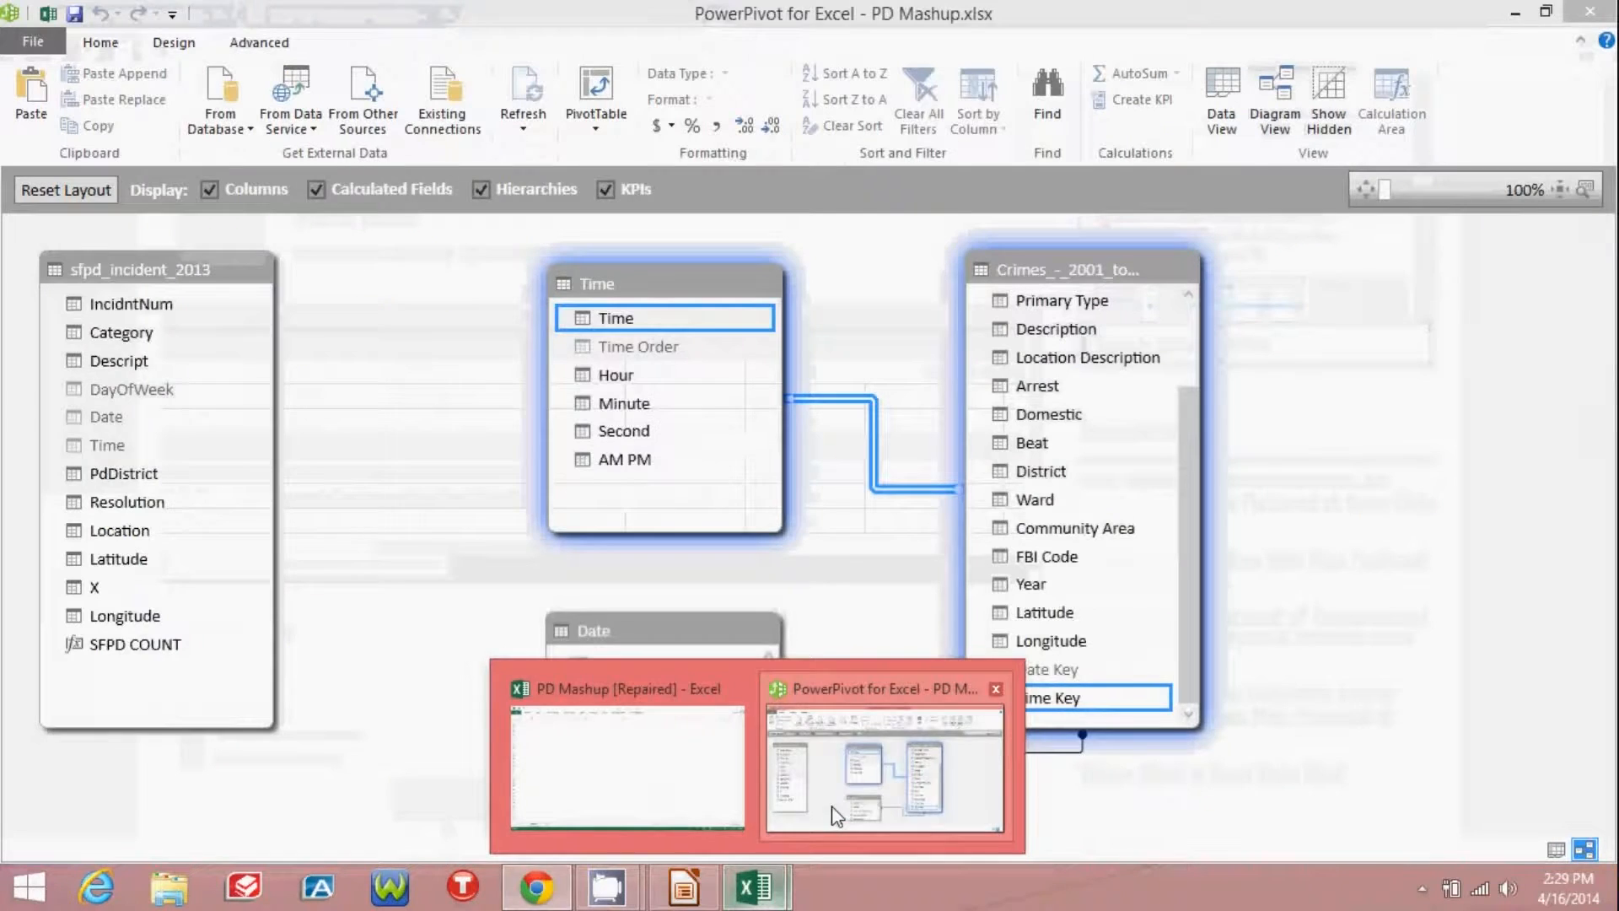
{"action": "left_click", "coordinate": [835, 817]}
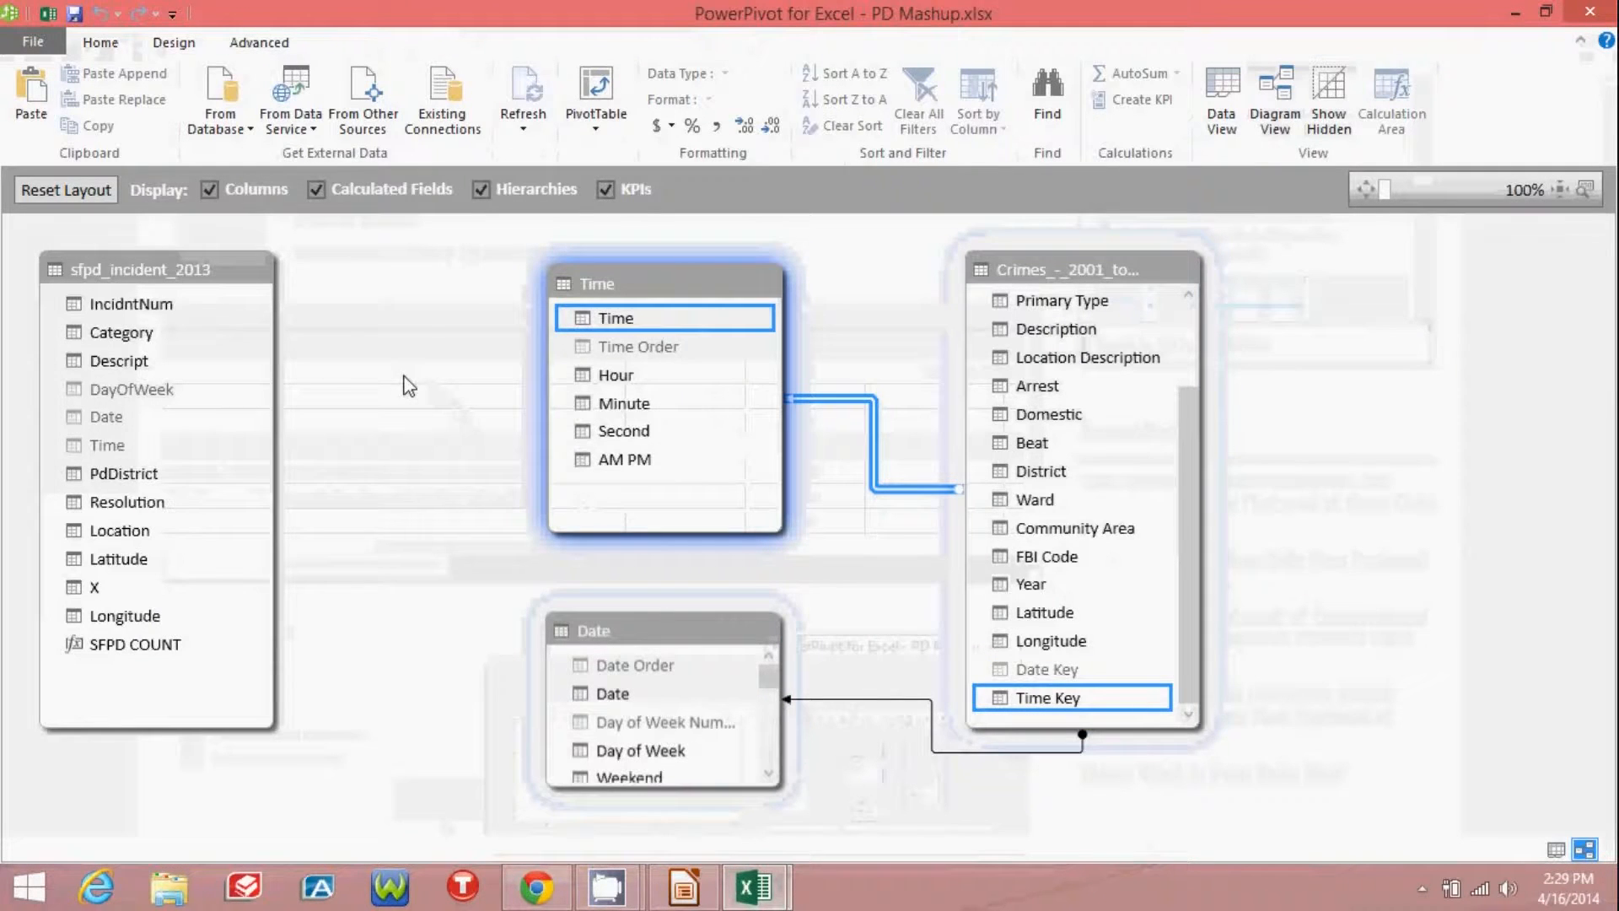
{"action": "left_click", "coordinate": [126, 420]}
{"action": "left_click_drag", "start_coordinate": [125, 419], "coordinate": [561, 694]}
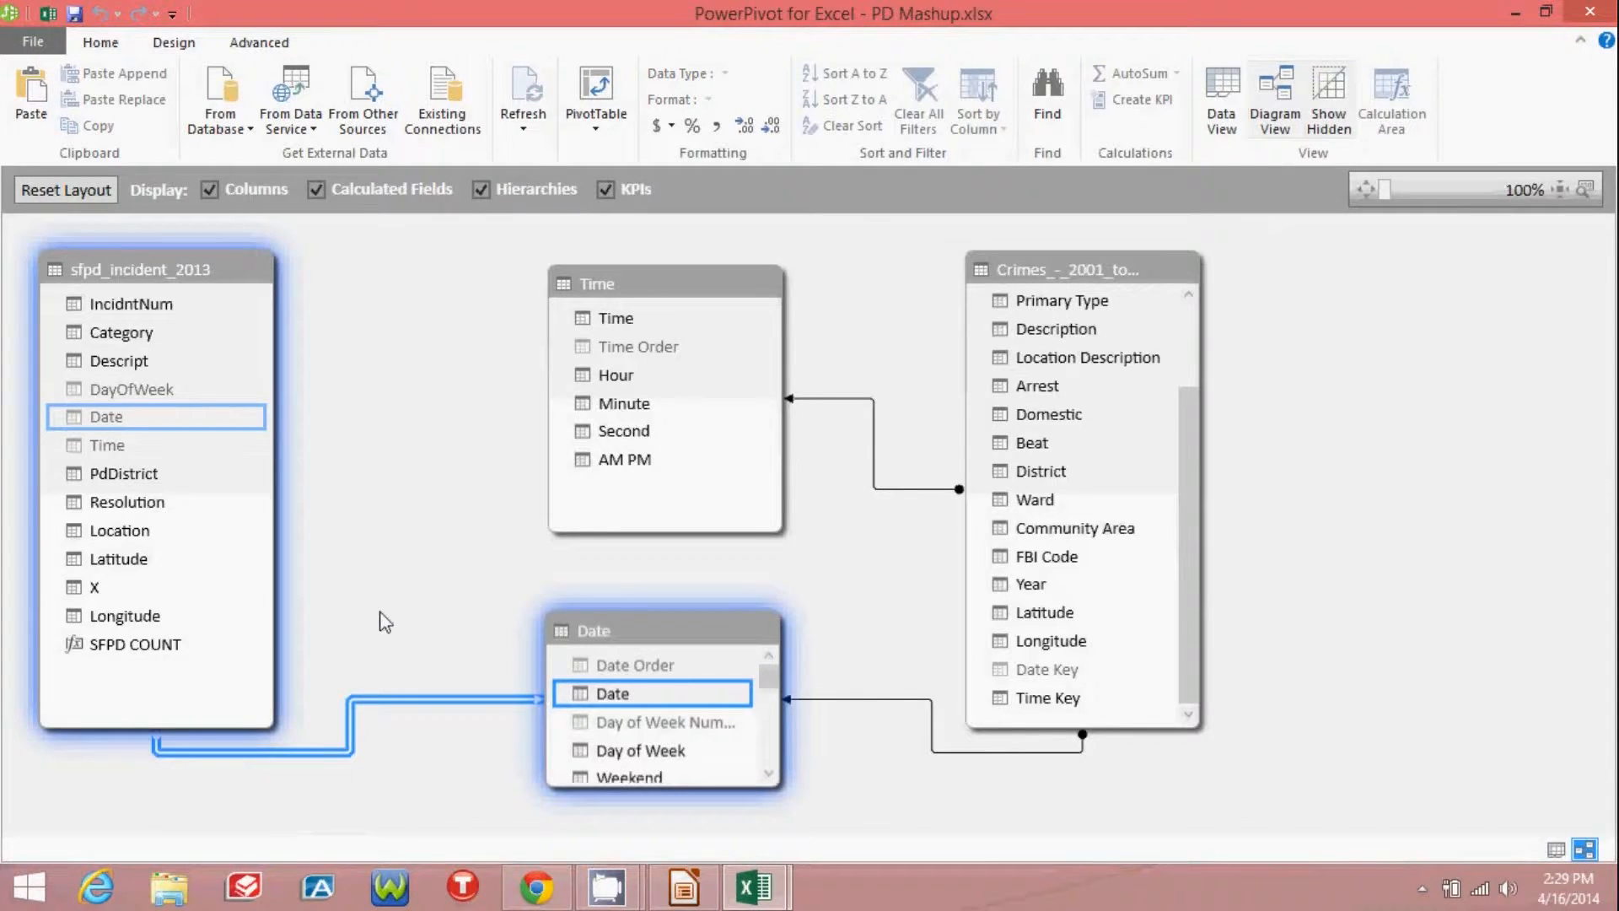
{"action": "left_click", "coordinate": [124, 445]}
{"action": "left_click_drag", "start_coordinate": [138, 442], "coordinate": [559, 327]}
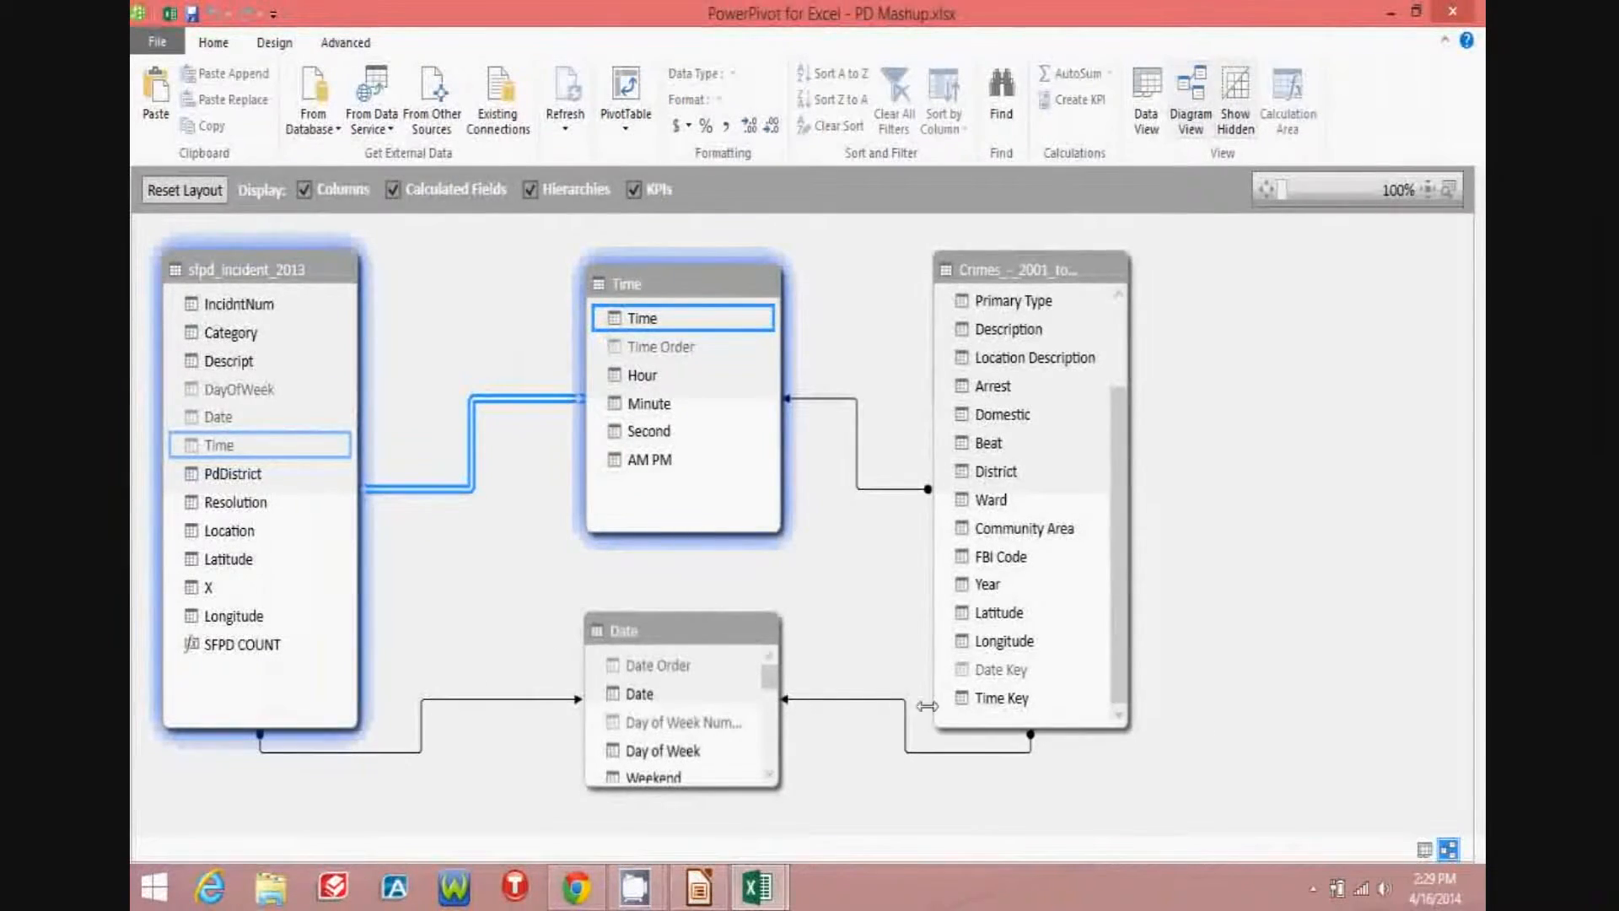
Hide the Time Key column of the Chicago crimes table from client tools
{"action": "right_click", "coordinate": [995, 701]}
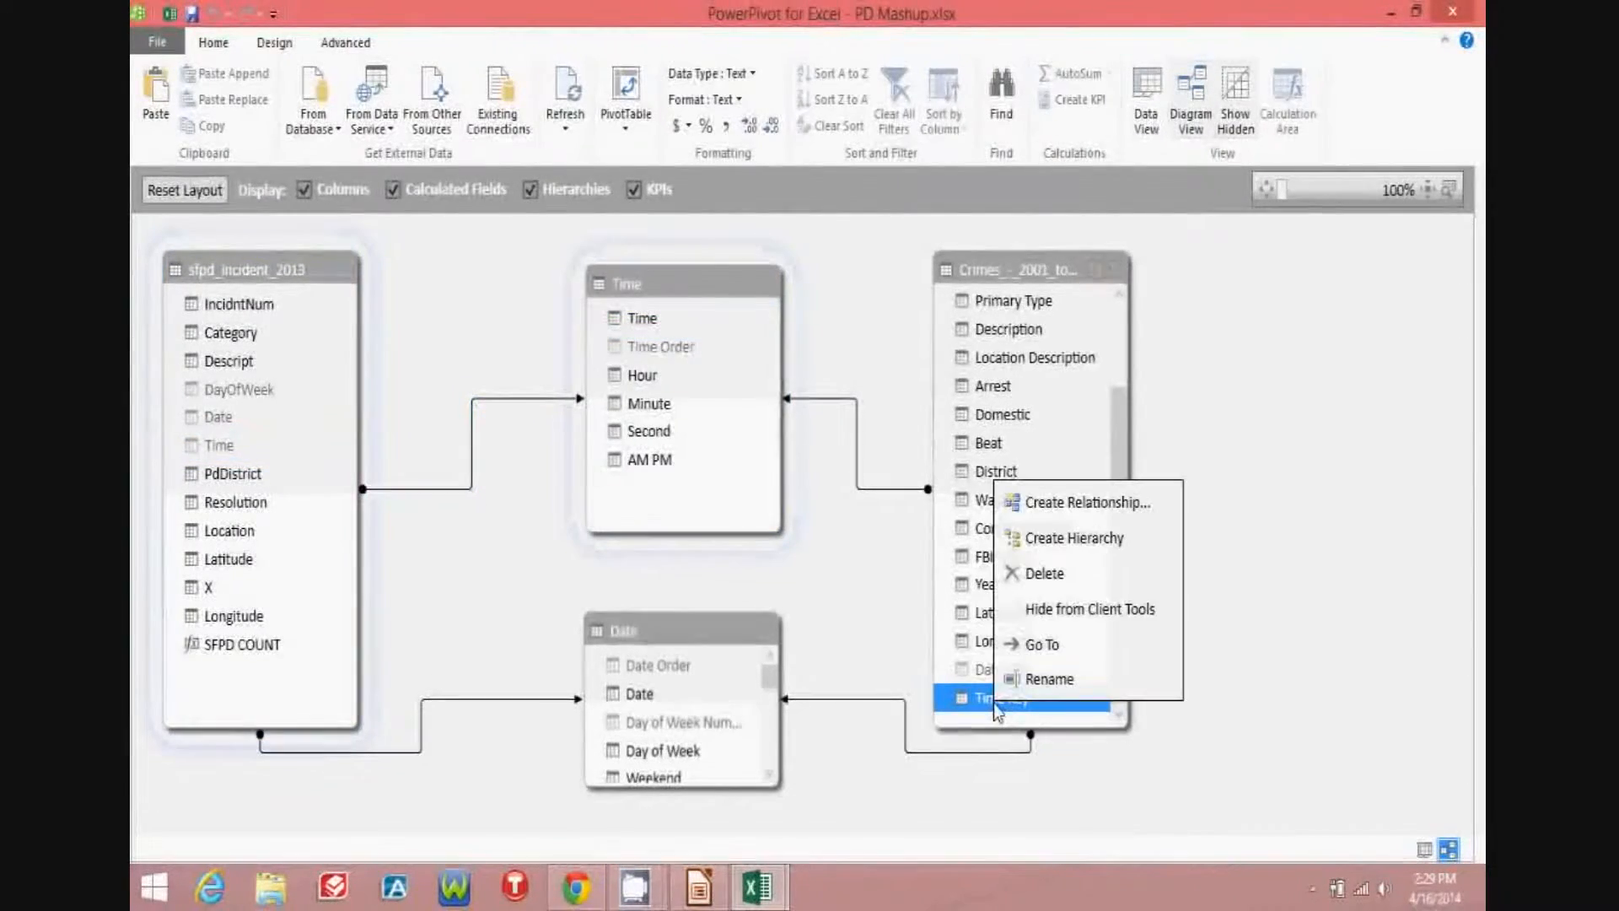
{"action": "left_click", "coordinate": [1093, 621]}
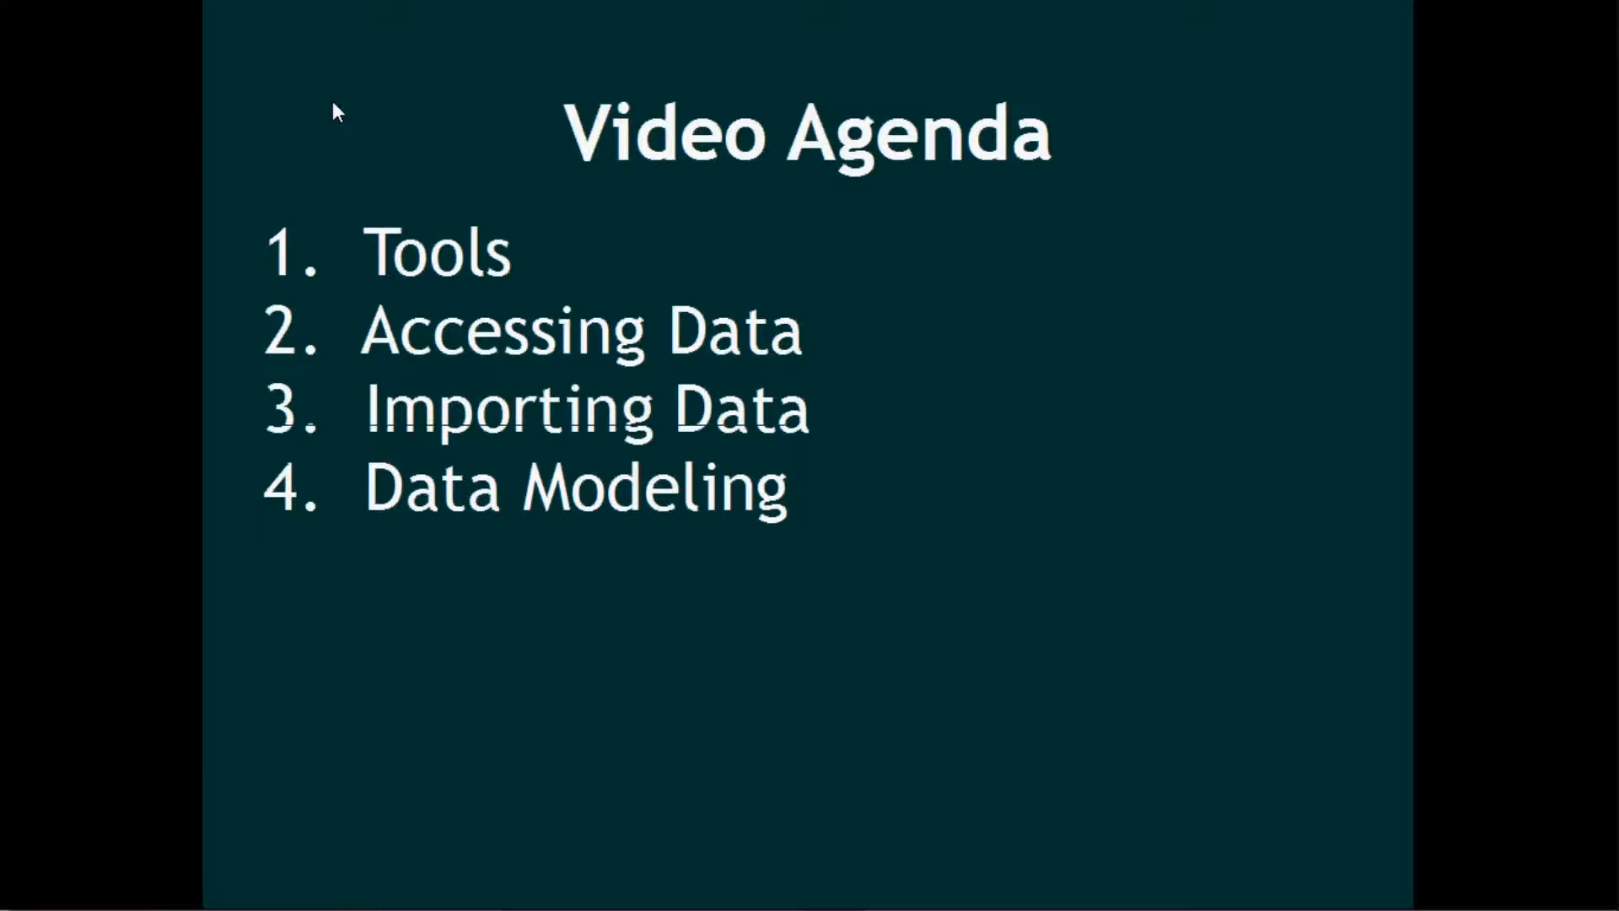
{"action": "left_click", "coordinate": [333, 103]}
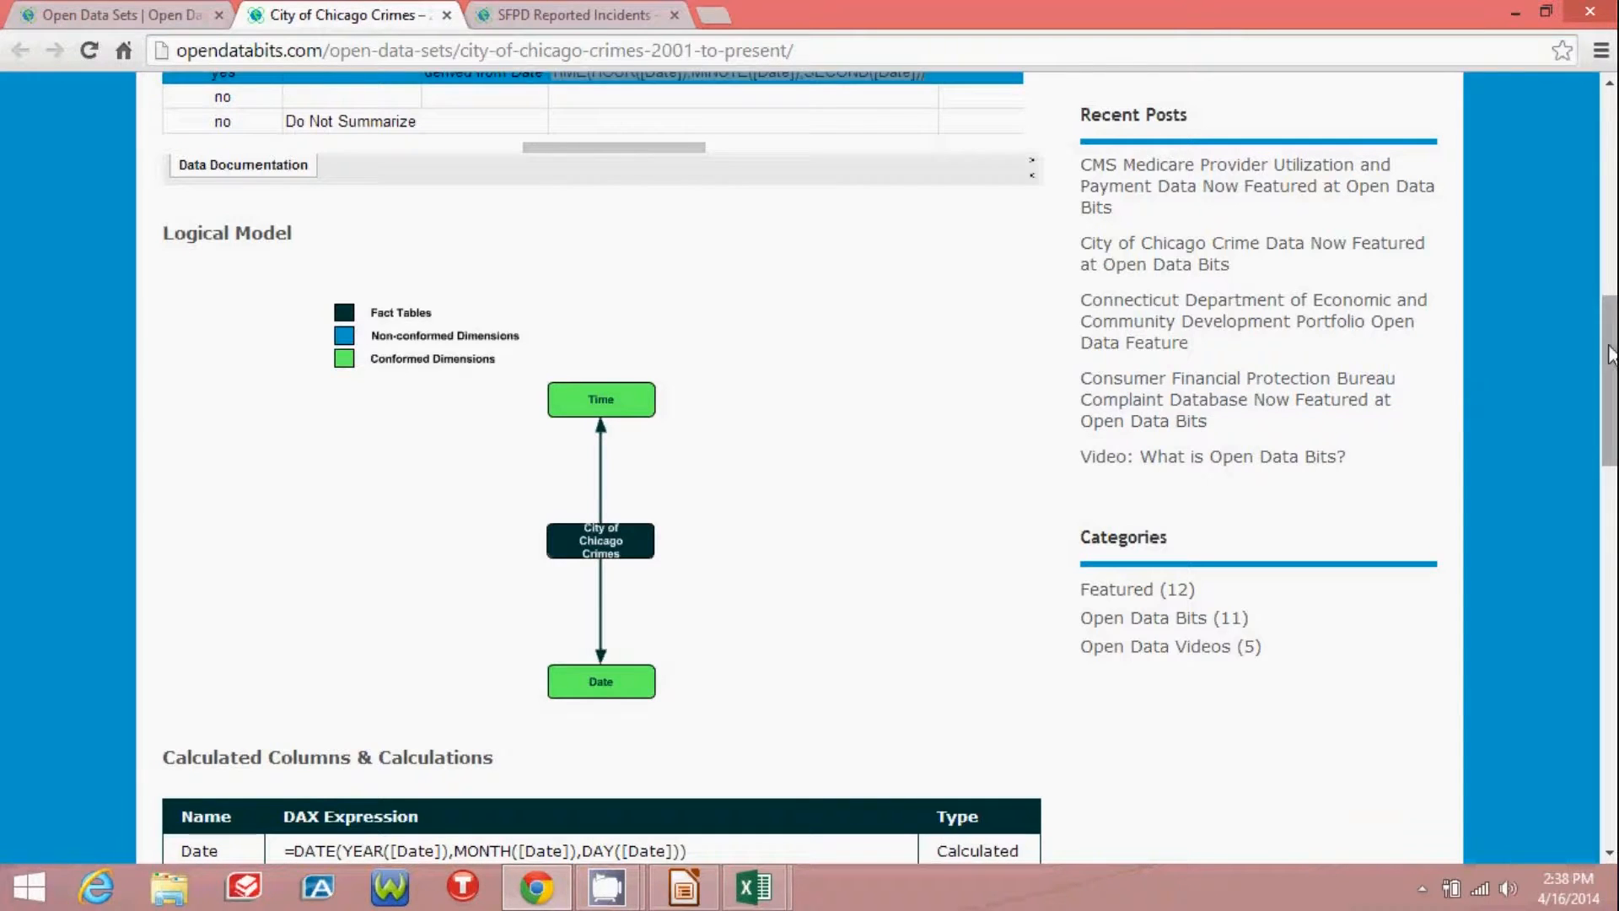
Copy the formula Crime Count:=COUNTROWS('Crimes_2001_to_present') from the Chicago calculations table in Chrome and switch back to the PowerPivot data view
{"action": "left_click_drag", "start_coordinate": [1611, 354], "coordinate": [1610, 475]}
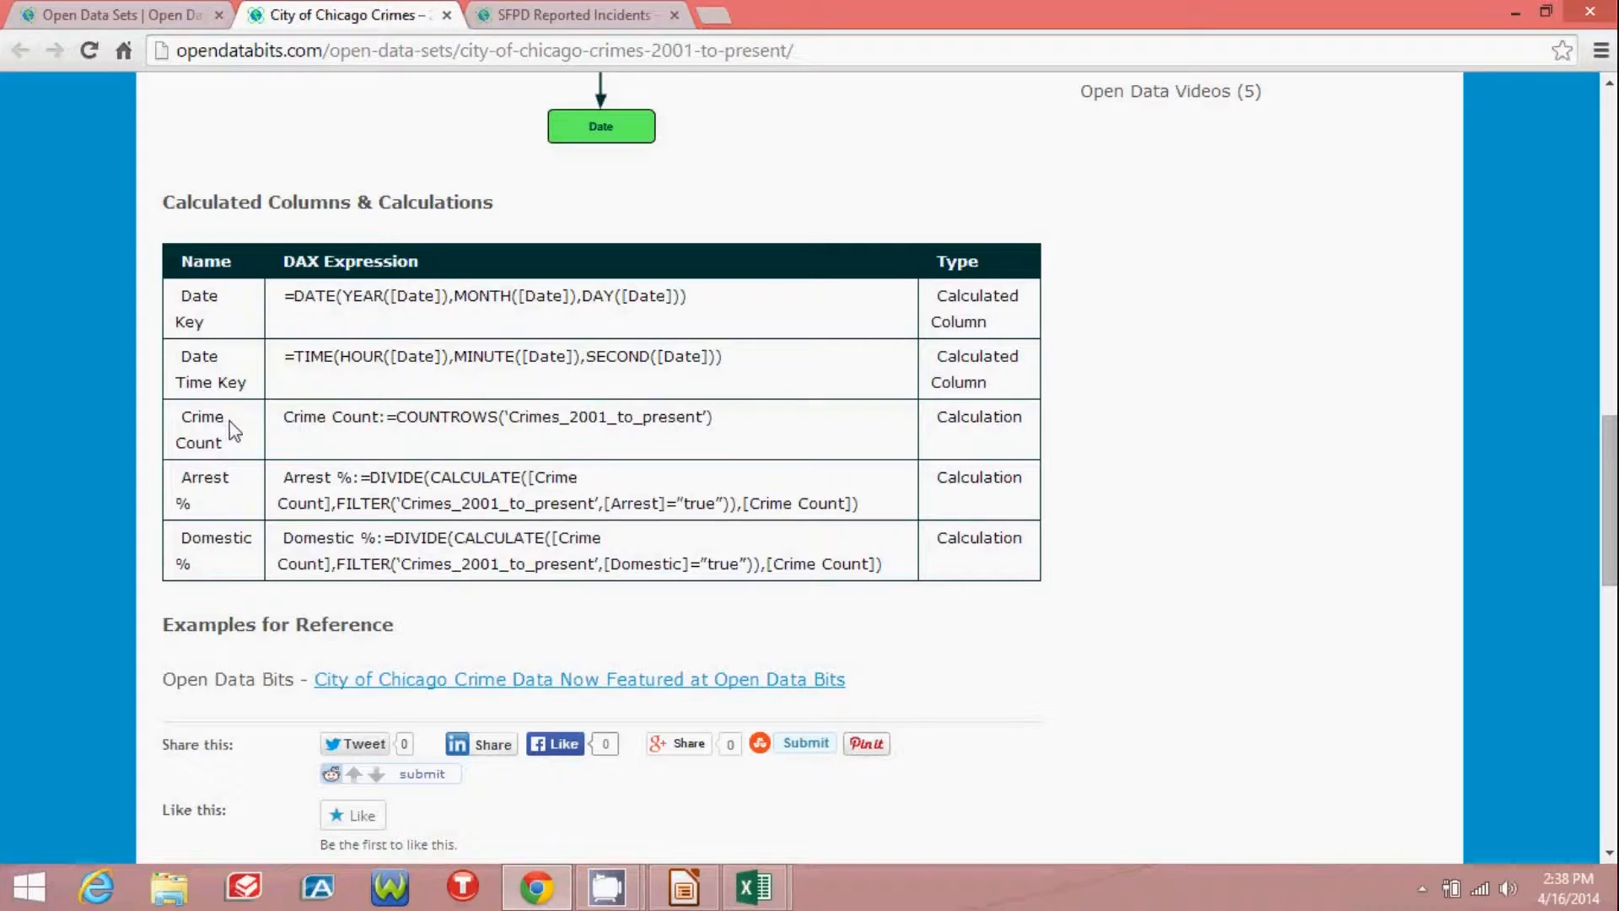
{"action": "left_click_drag", "start_coordinate": [286, 417], "coordinate": [713, 419]}
{"action": "key", "text": "ctrl+c"}
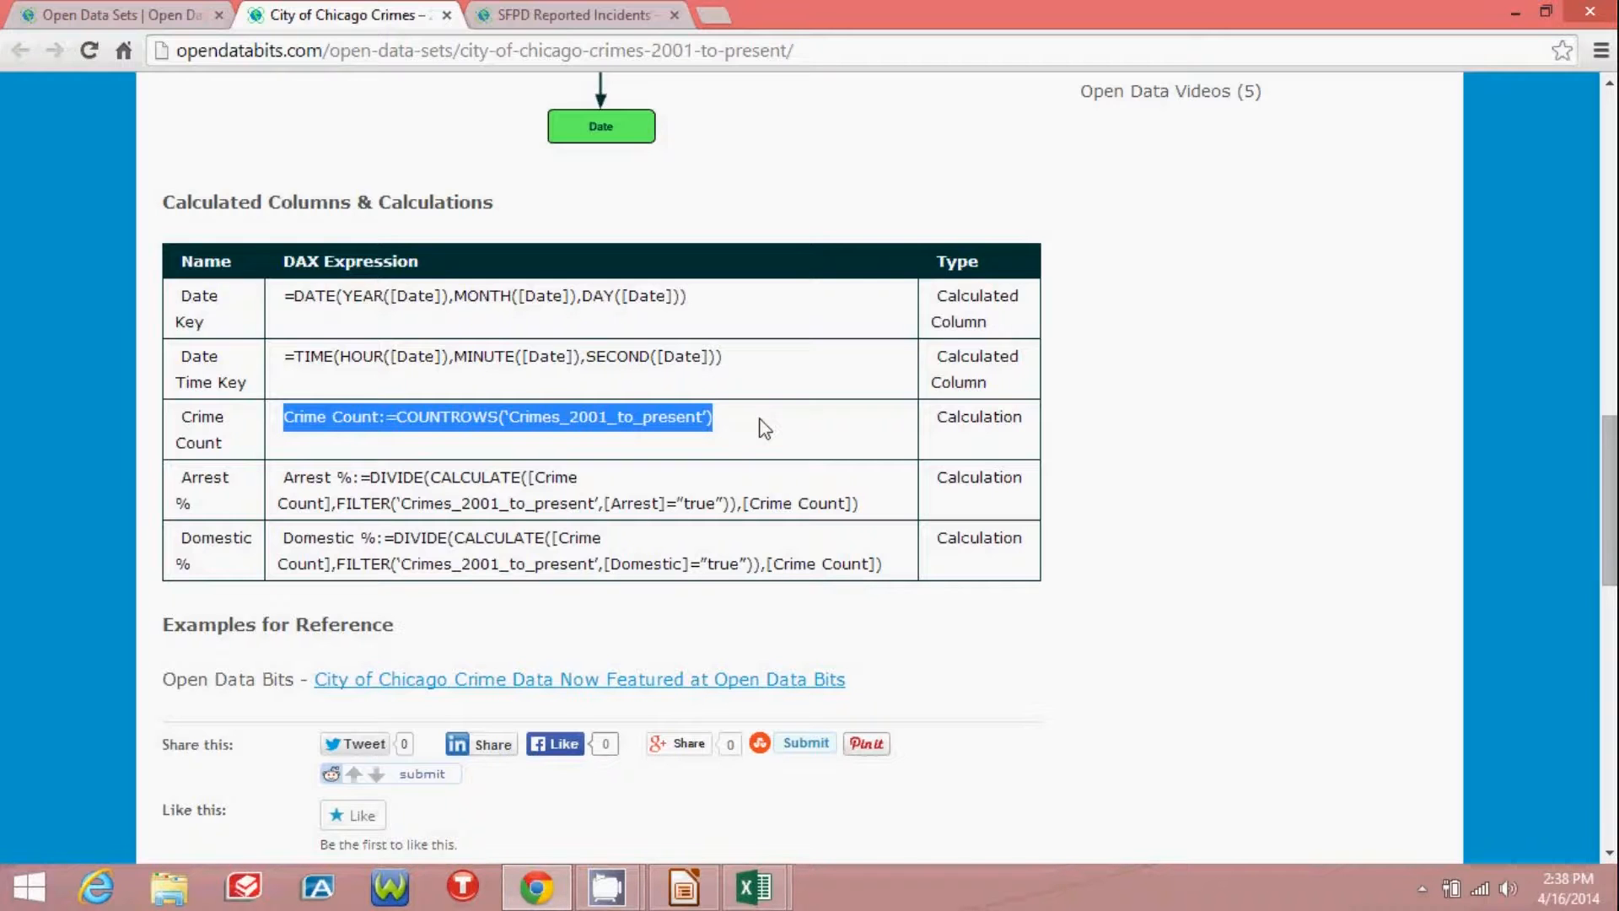
{"action": "left_click", "coordinate": [755, 886]}
{"action": "left_click", "coordinate": [837, 771]}
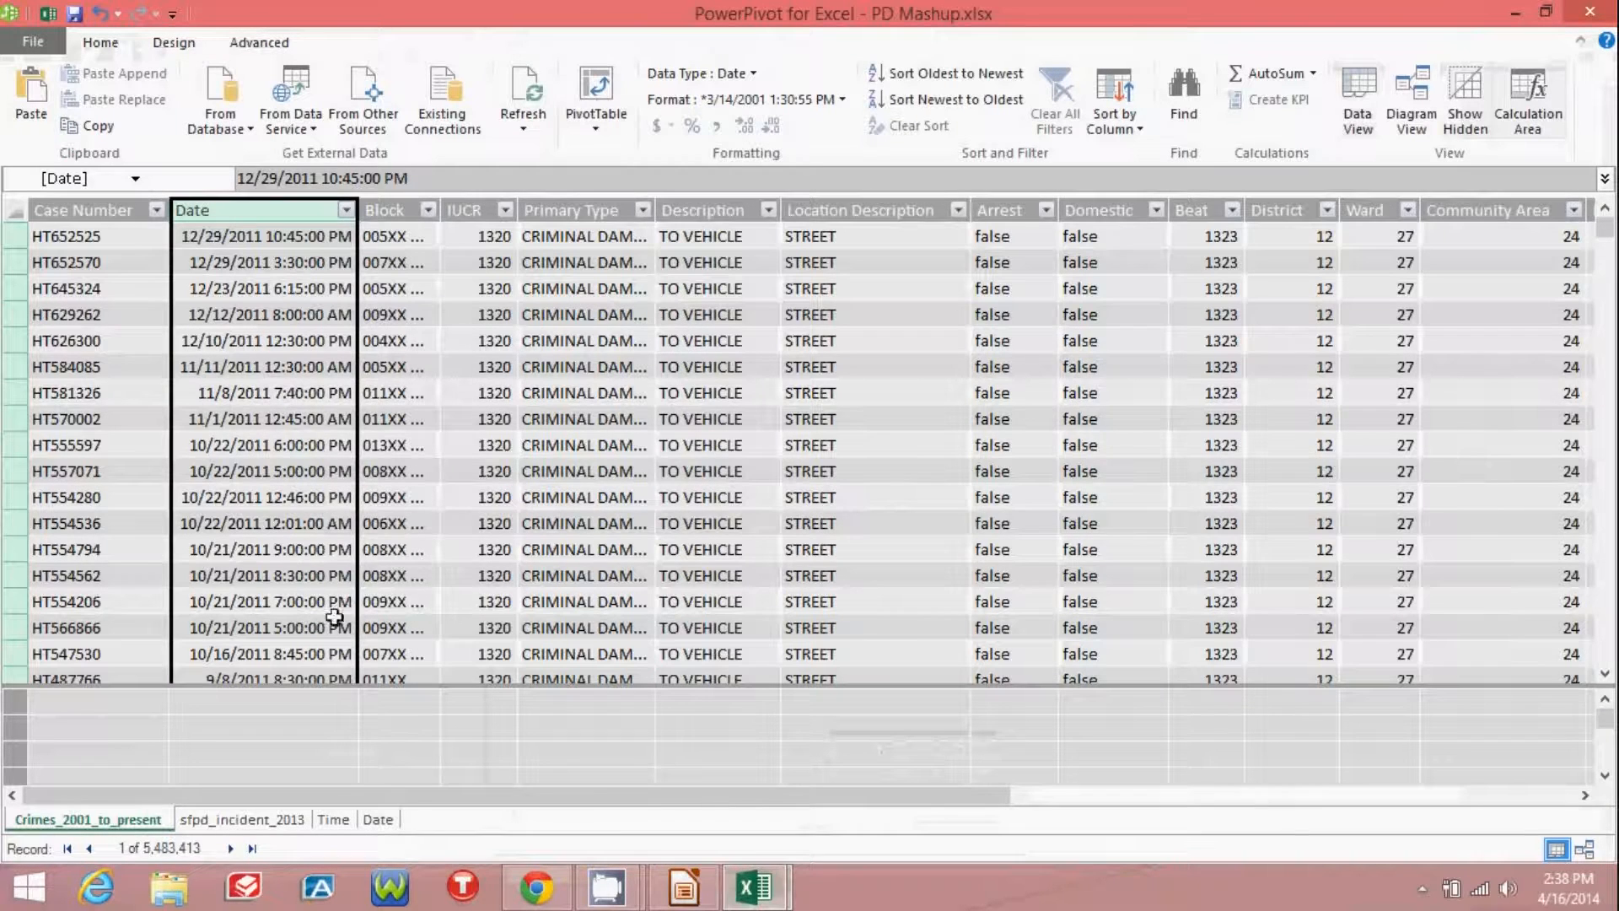
Add Crime Count:=COUNTROWS('Crimes_2001_to_present') below the Chicago table's Case Number column, replacing the pasted curly quotes with straight ones
{"action": "left_click", "coordinate": [127, 702]}
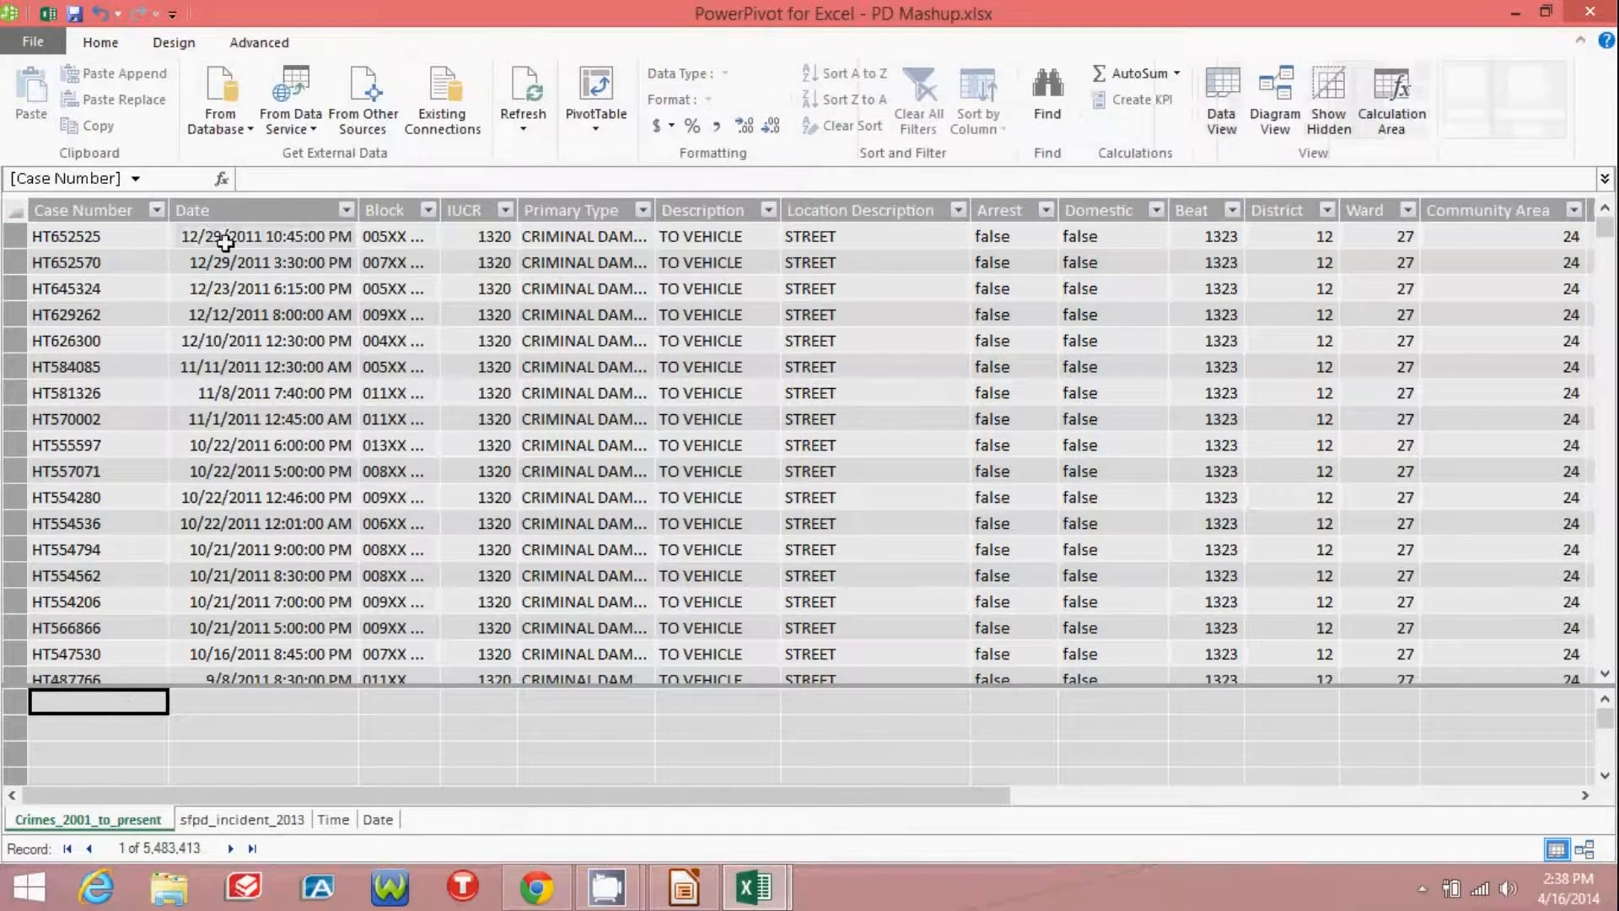
{"action": "left_click", "coordinate": [249, 179]}
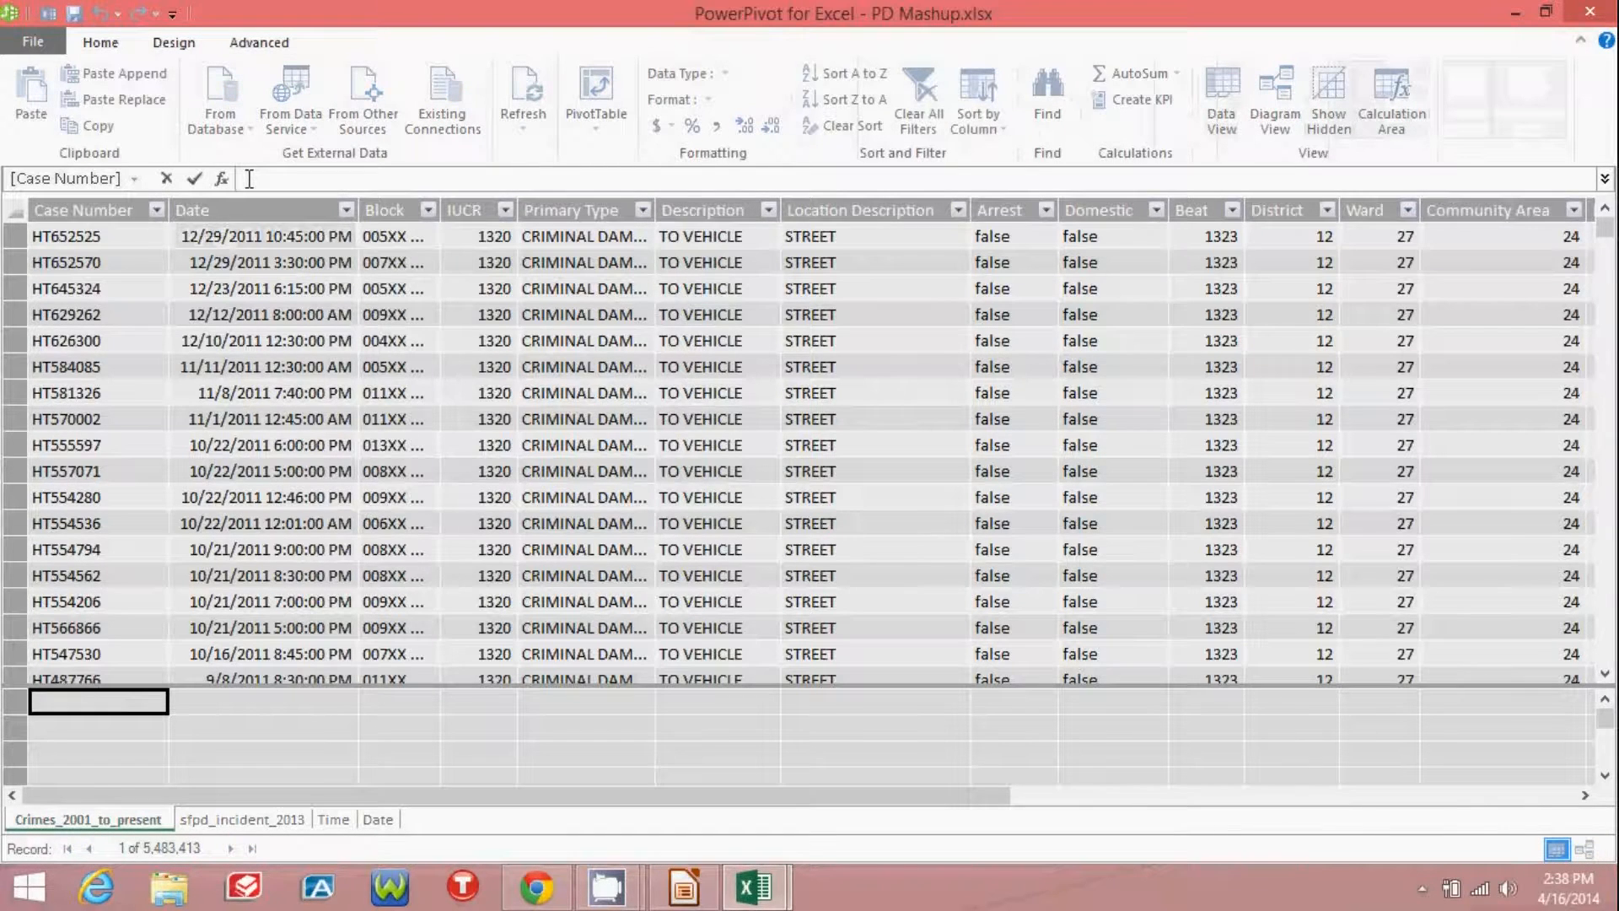
{"action": "key", "text": "ctrl+v"}
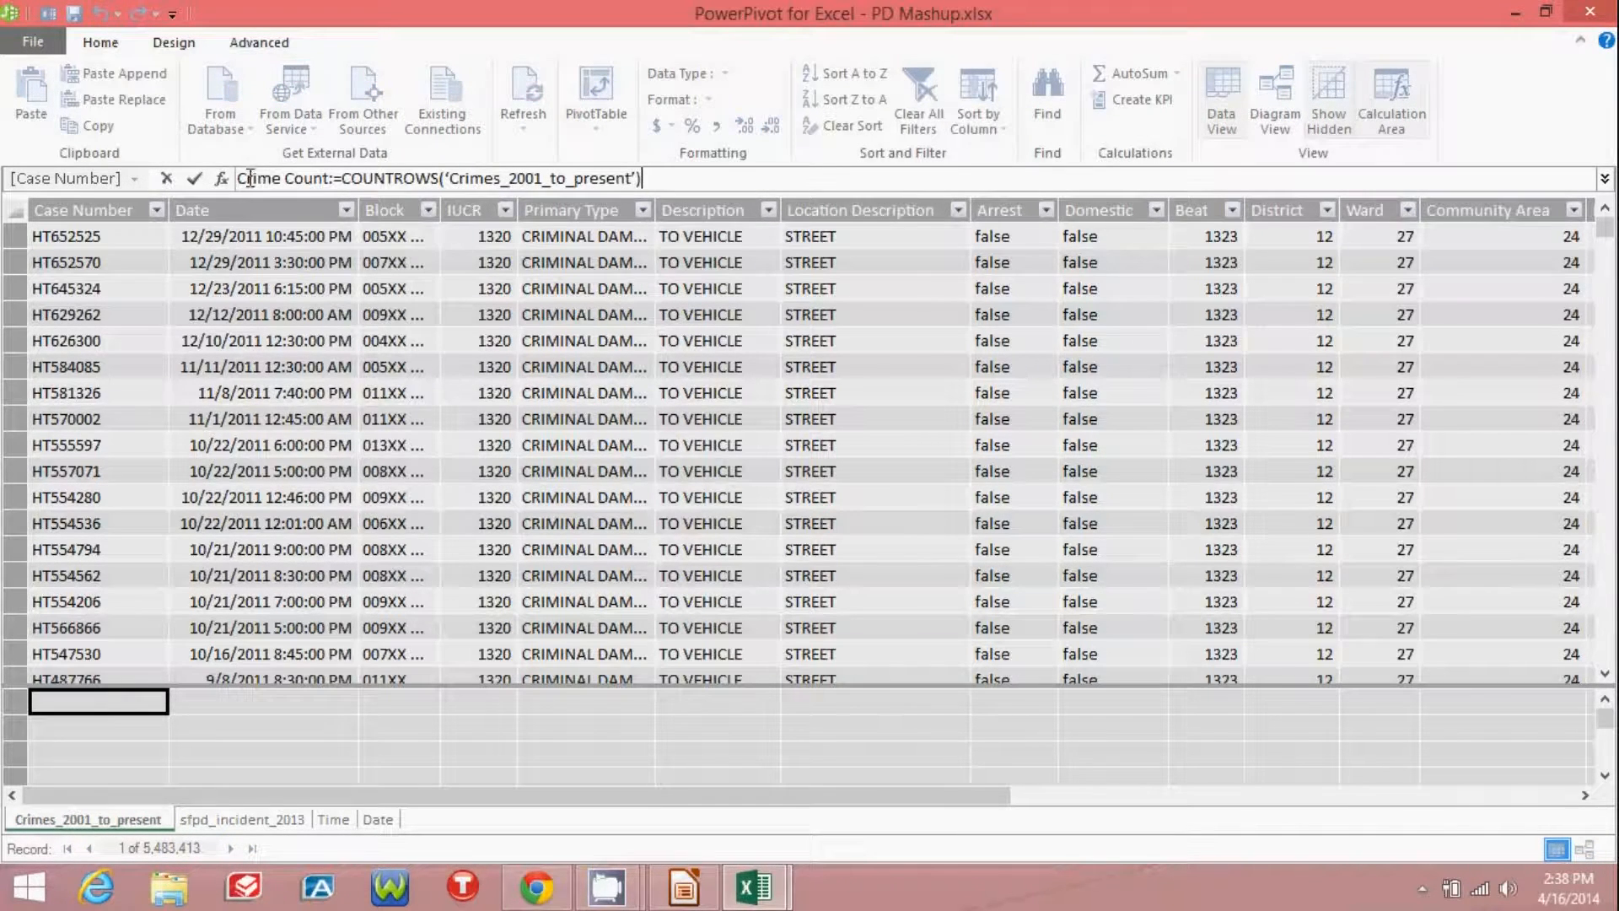
{"action": "left_click", "coordinate": [451, 178]}
{"action": "key", "text": "BackSpace"}
{"action": "type", "text": "'"}
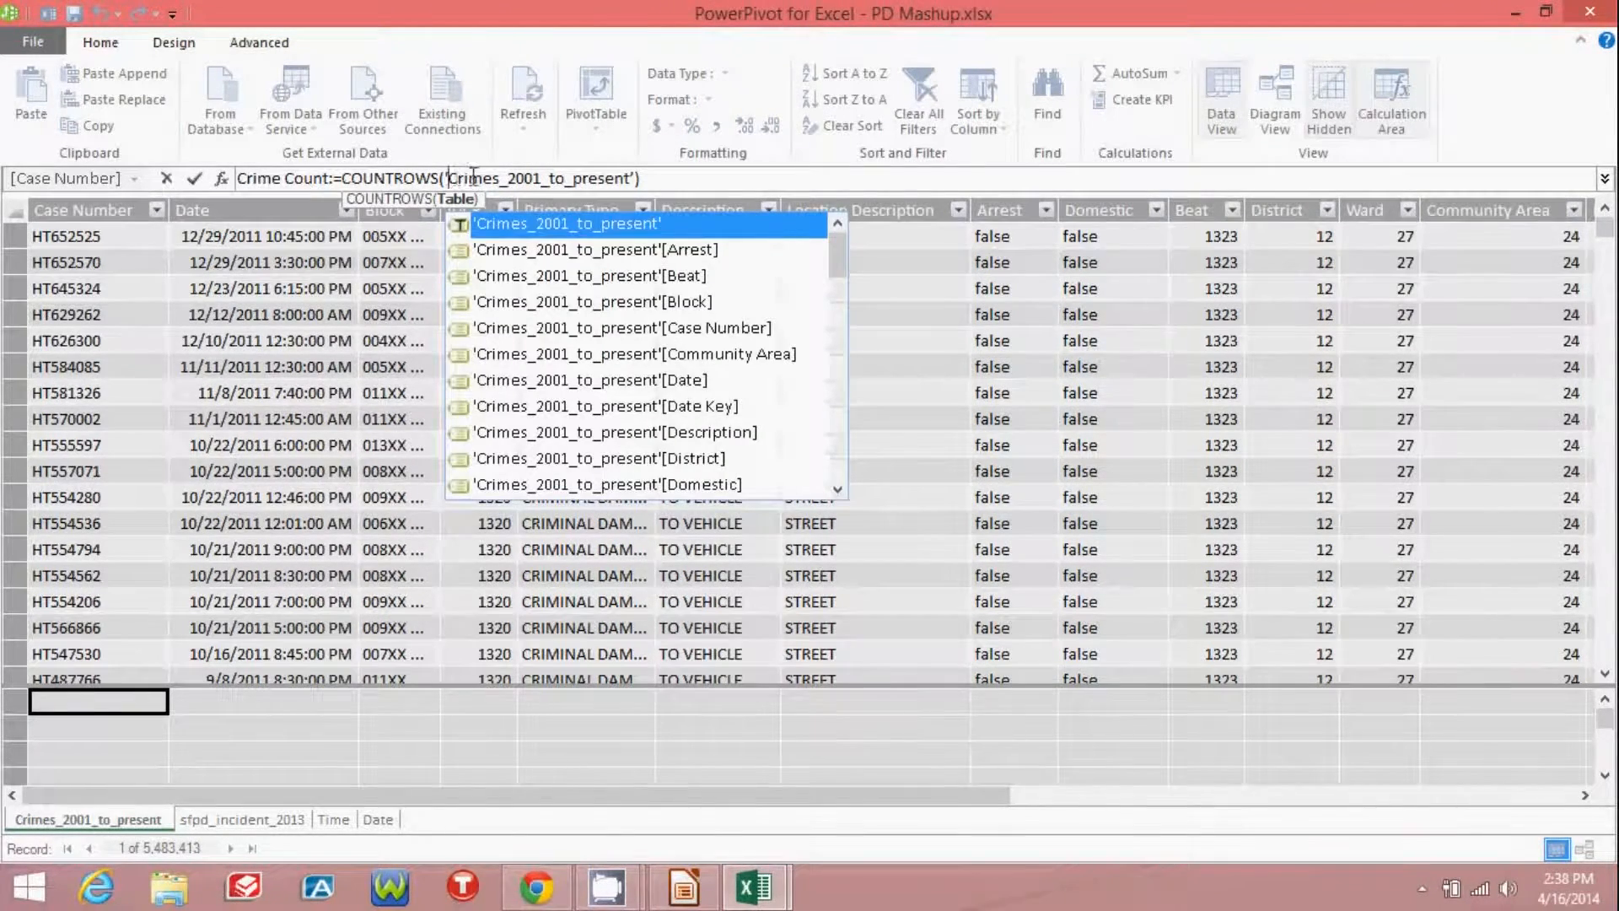
{"action": "left_click", "coordinate": [635, 178]}
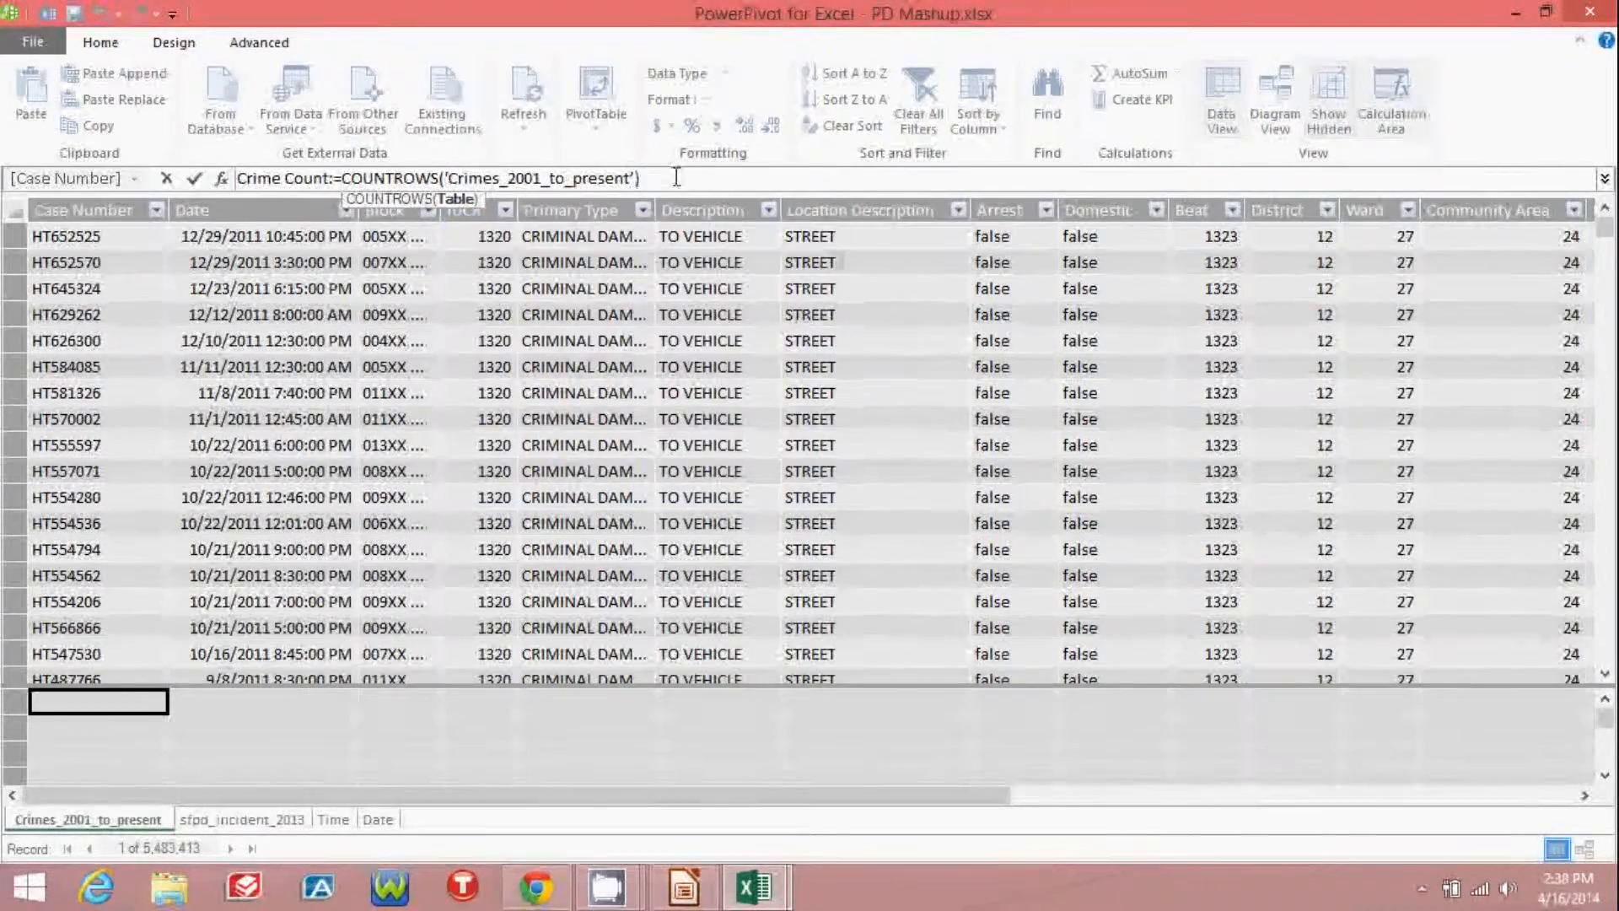
{"action": "key", "text": "BackSpace"}
{"action": "type", "text": "'"}
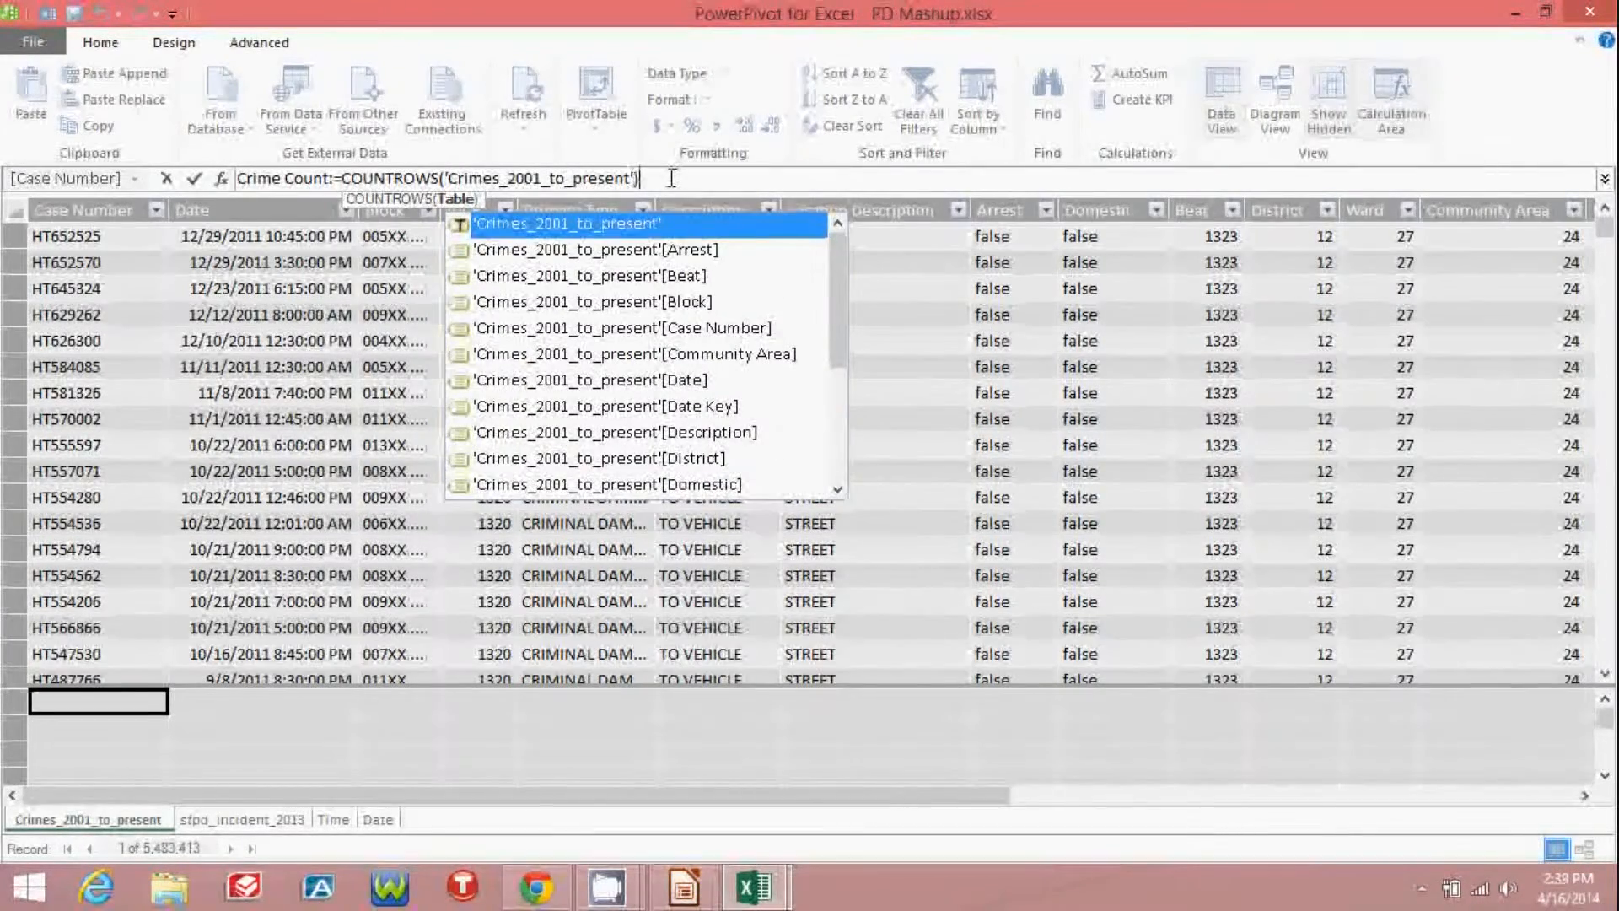
{"action": "left_click", "coordinate": [671, 178]}
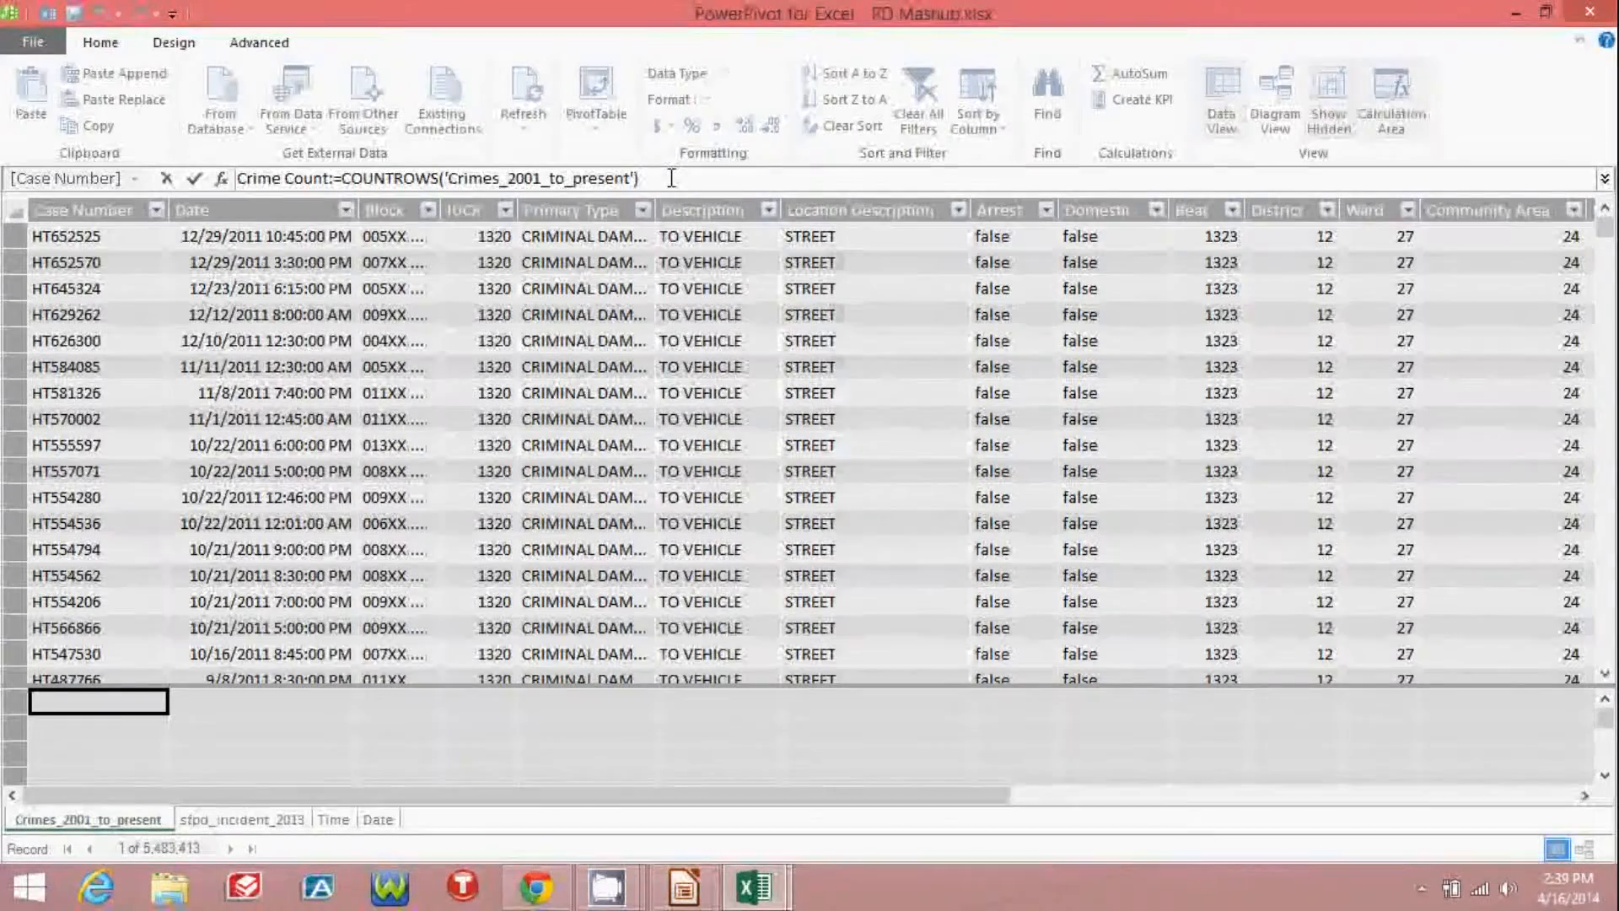
{"action": "key", "text": "Return"}
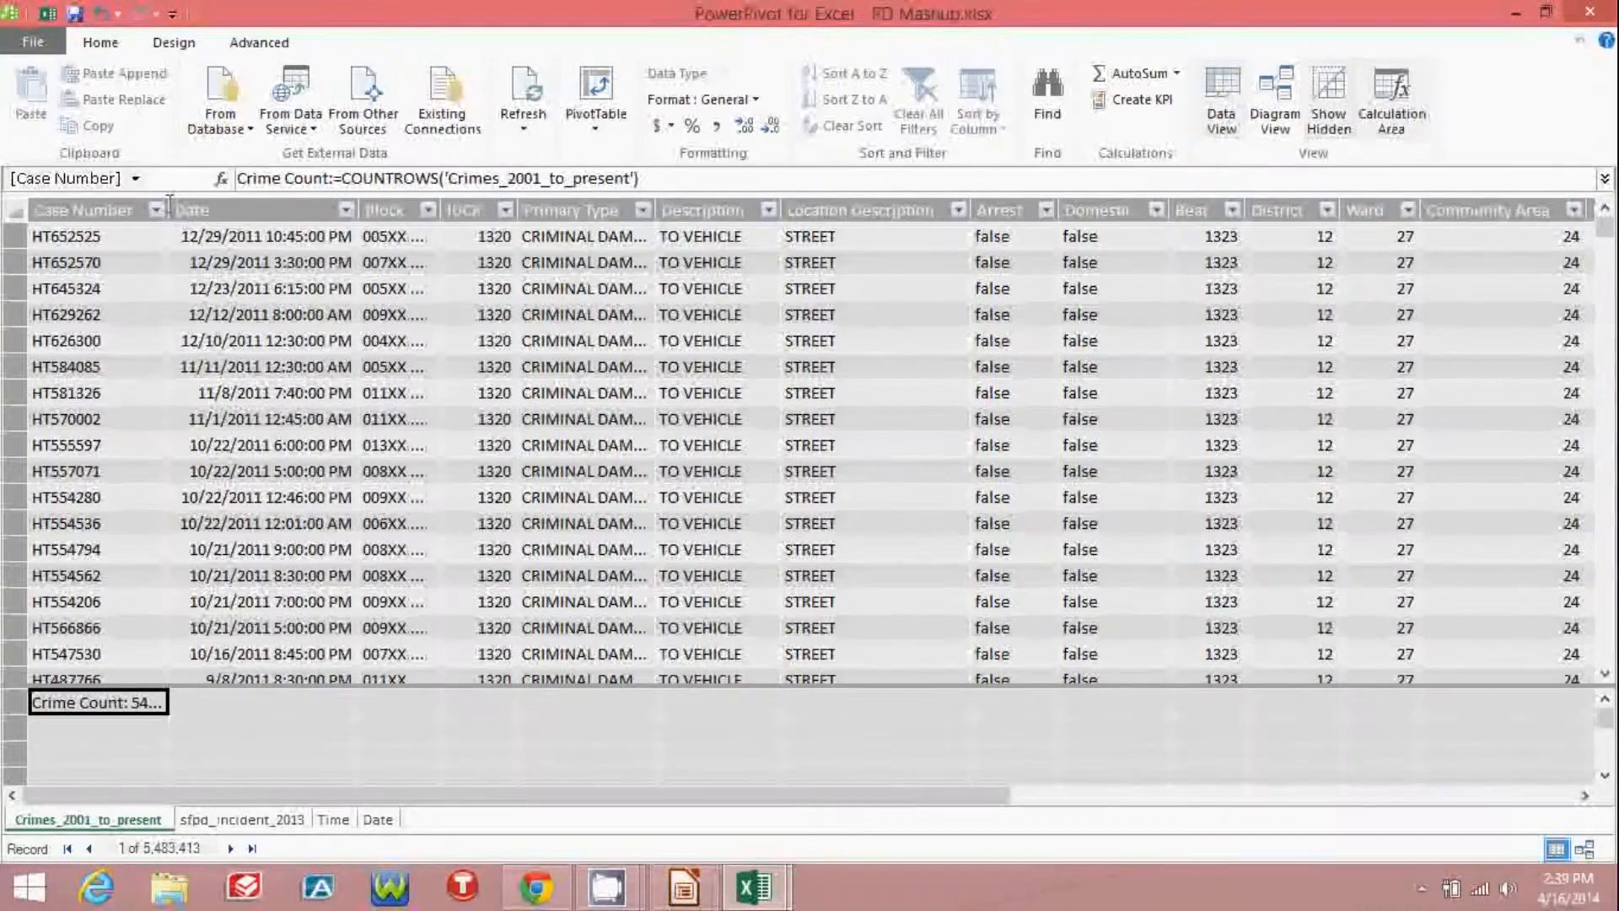
Widen the Case Number column and format Crime Count as a whole number with thousands separators
{"action": "left_click_drag", "start_coordinate": [169, 209], "coordinate": [244, 216]}
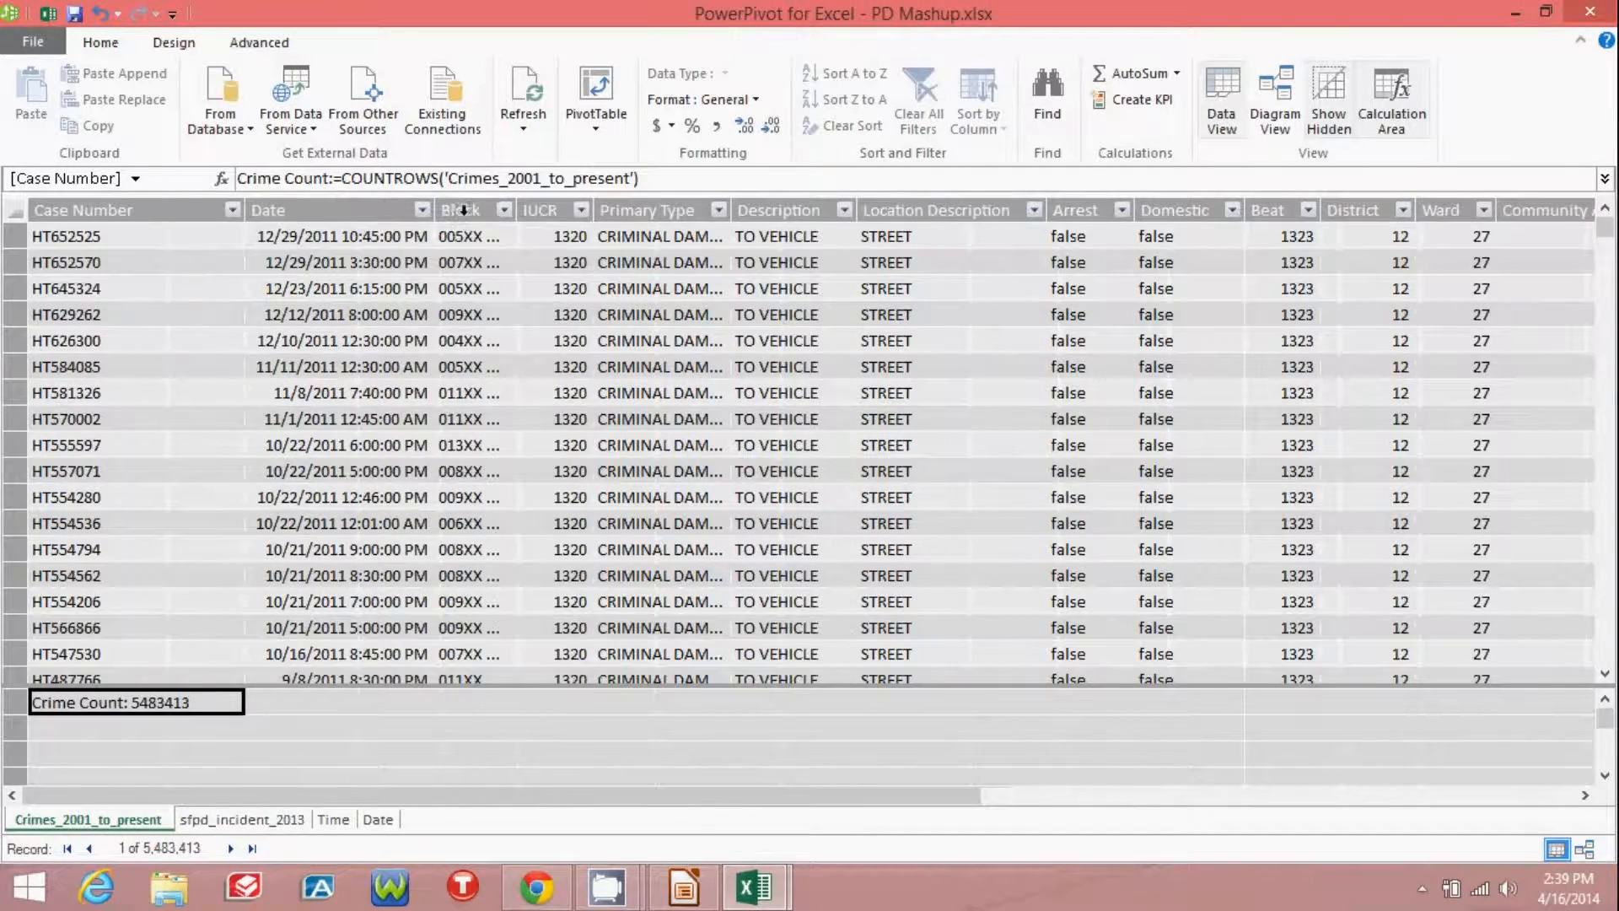
{"action": "left_click", "coordinate": [756, 99]}
{"action": "left_click", "coordinate": [735, 187]}
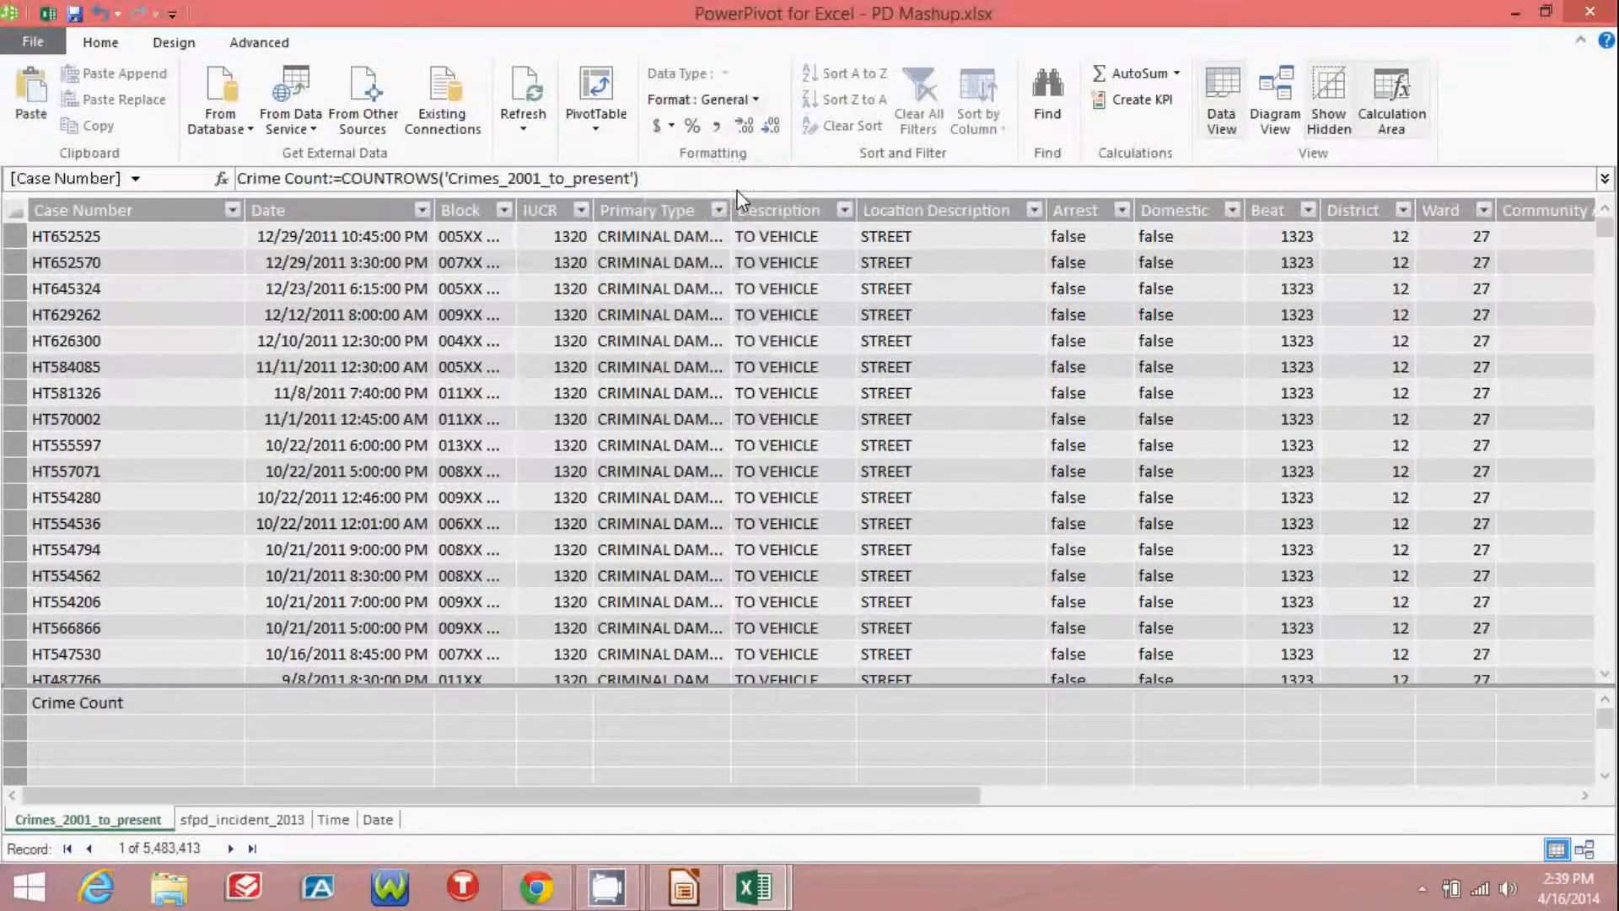
{"action": "left_click", "coordinate": [715, 128]}
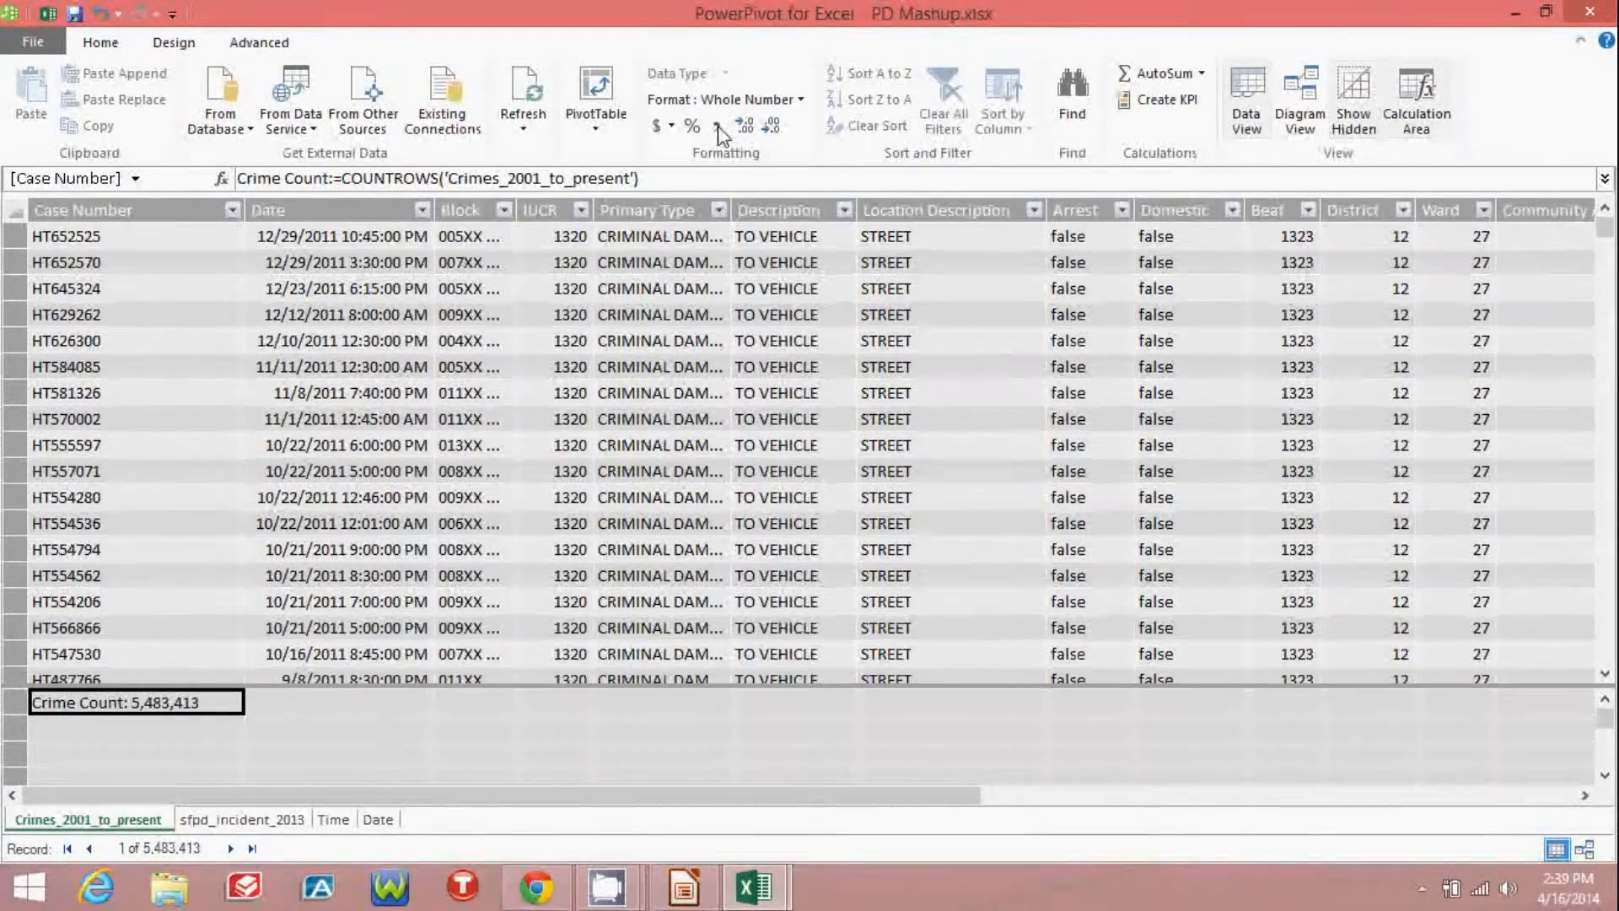
Copy the Arrest % formula from the Chicago calculations table in Chrome and switch back to the PowerPivot data view
{"action": "key", "text": "alt+Tab"}
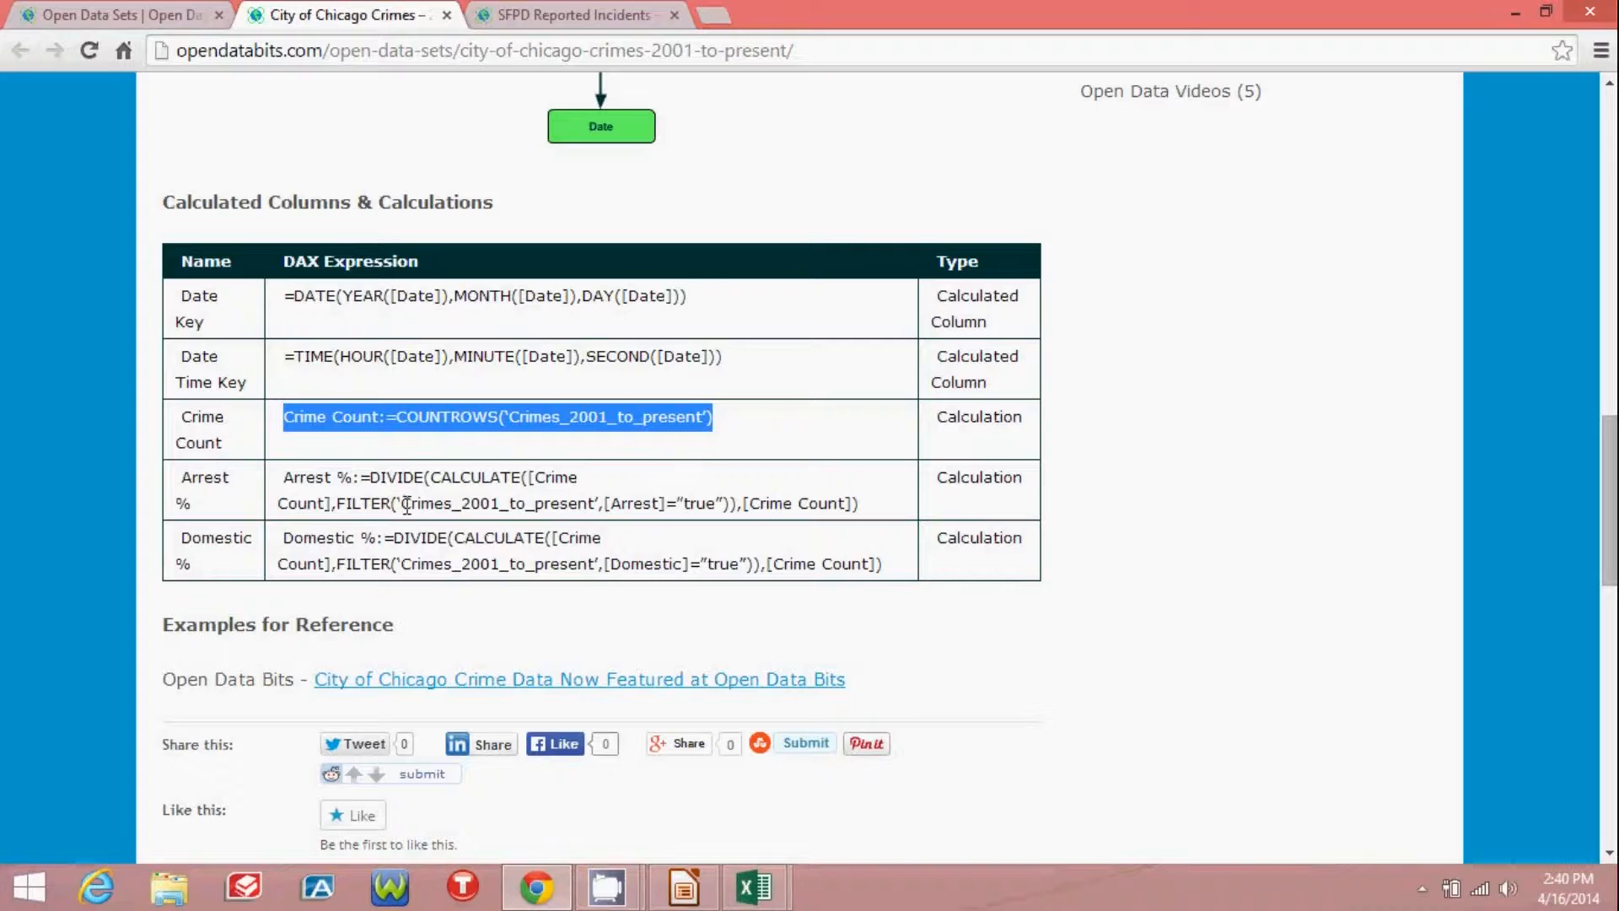
{"action": "left_click", "coordinate": [856, 503]}
{"action": "left_click_drag", "start_coordinate": [858, 503], "coordinate": [280, 483]}
{"action": "key", "text": "super+c"}
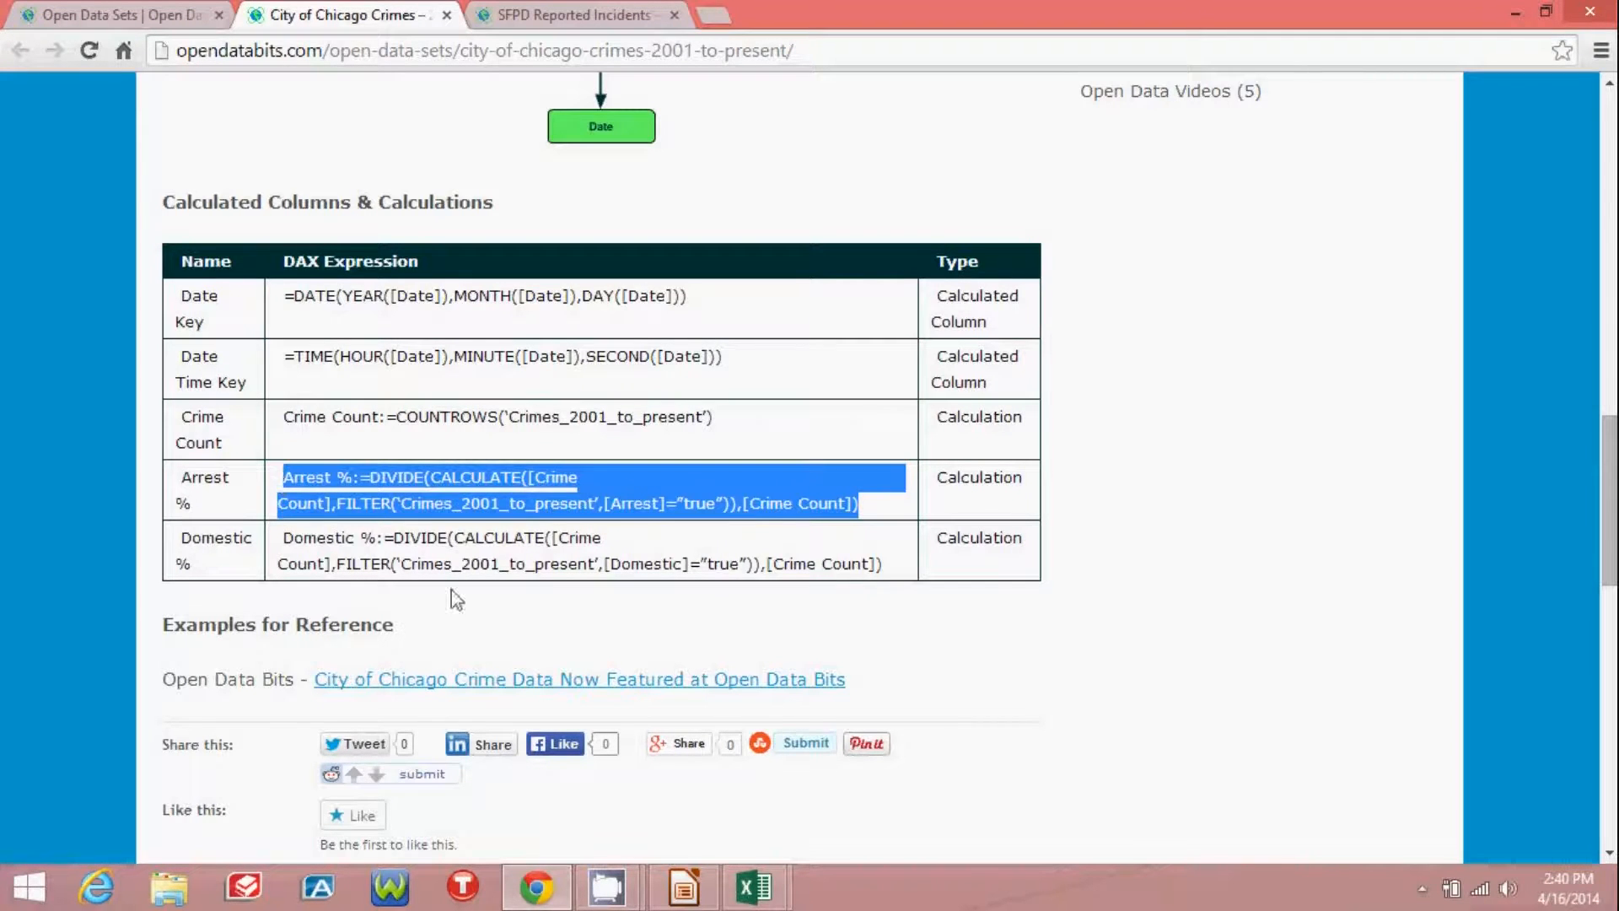
{"action": "left_click", "coordinate": [753, 887]}
{"action": "left_click", "coordinate": [886, 759]}
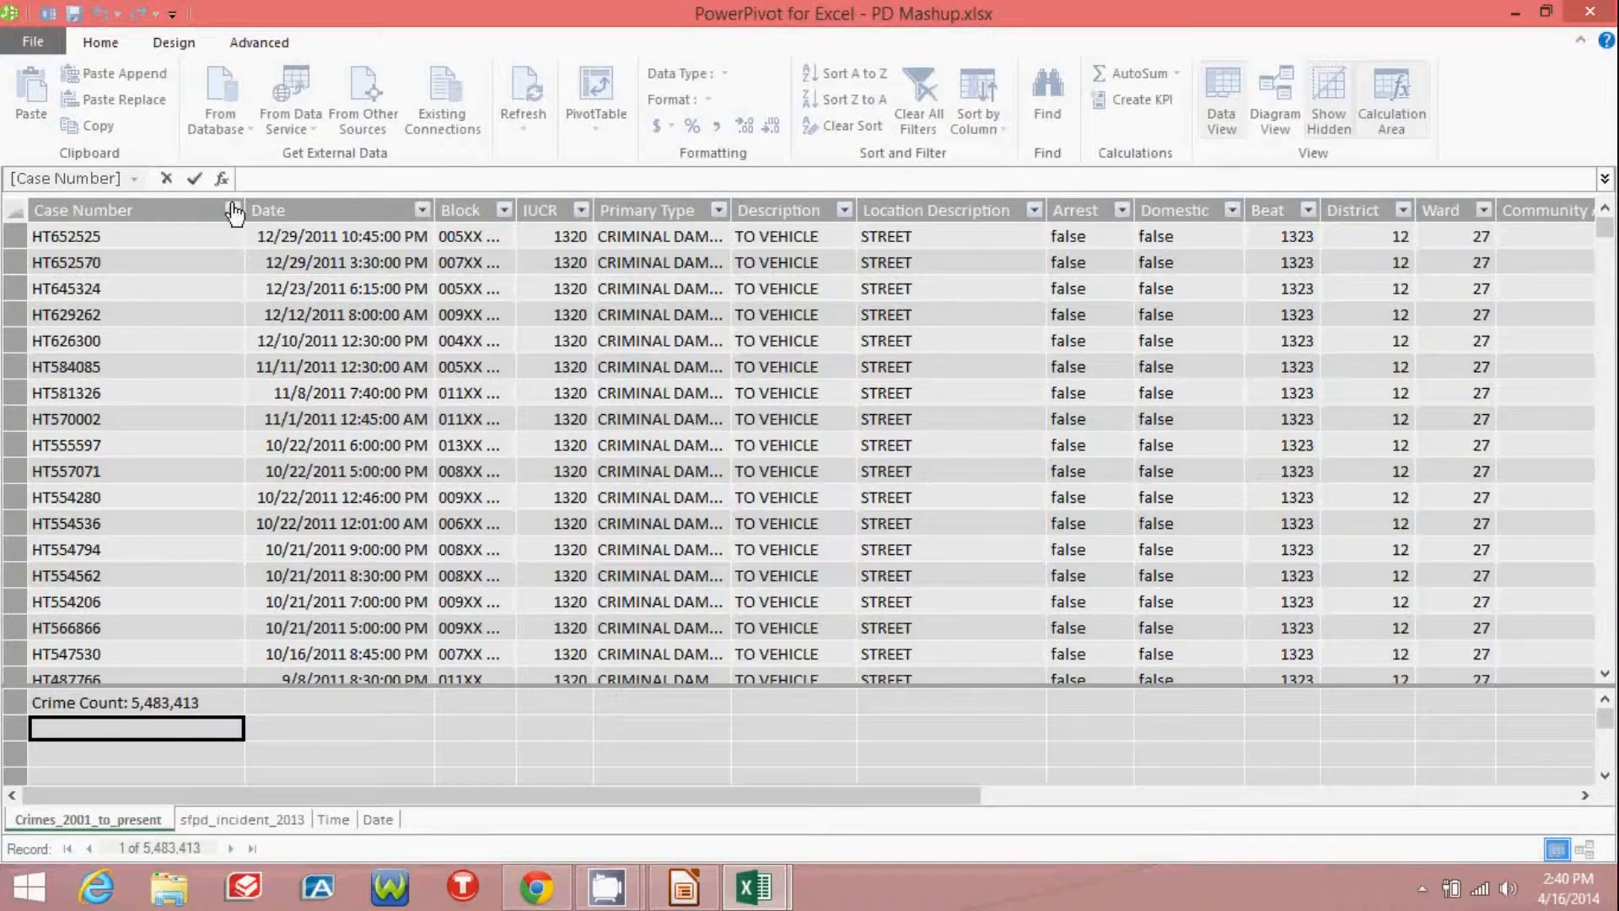
Paste the Arrest % formula into the cell below Crime Count and put straight single quotes around Crimes_2001_to_present
{"action": "right_click", "coordinate": [240, 178]}
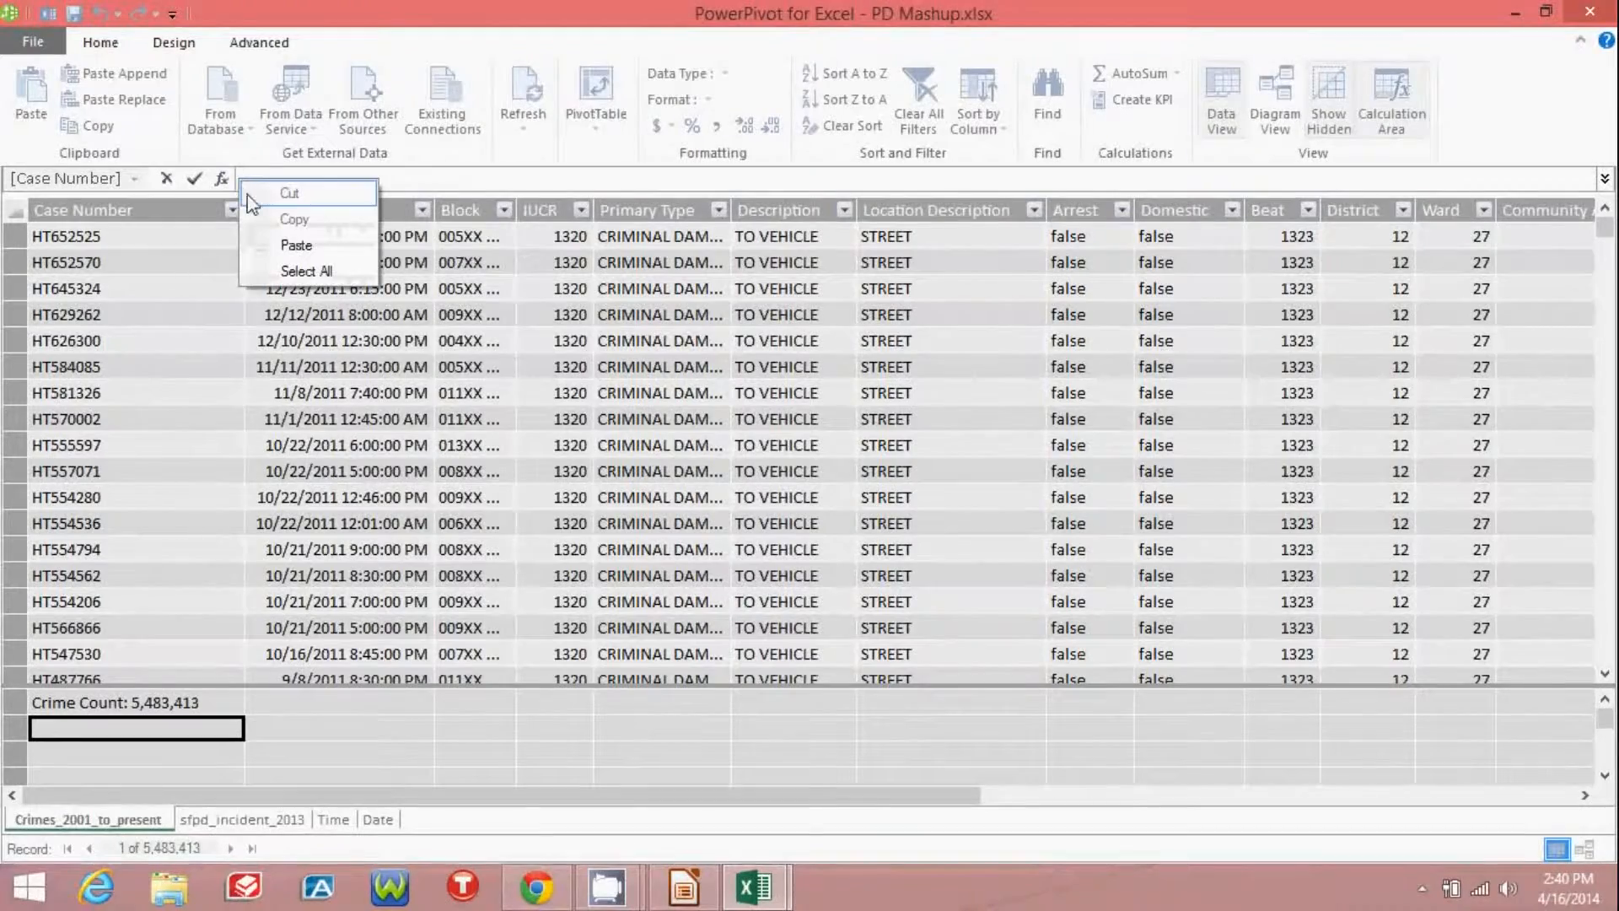
{"action": "left_click", "coordinate": [279, 245]}
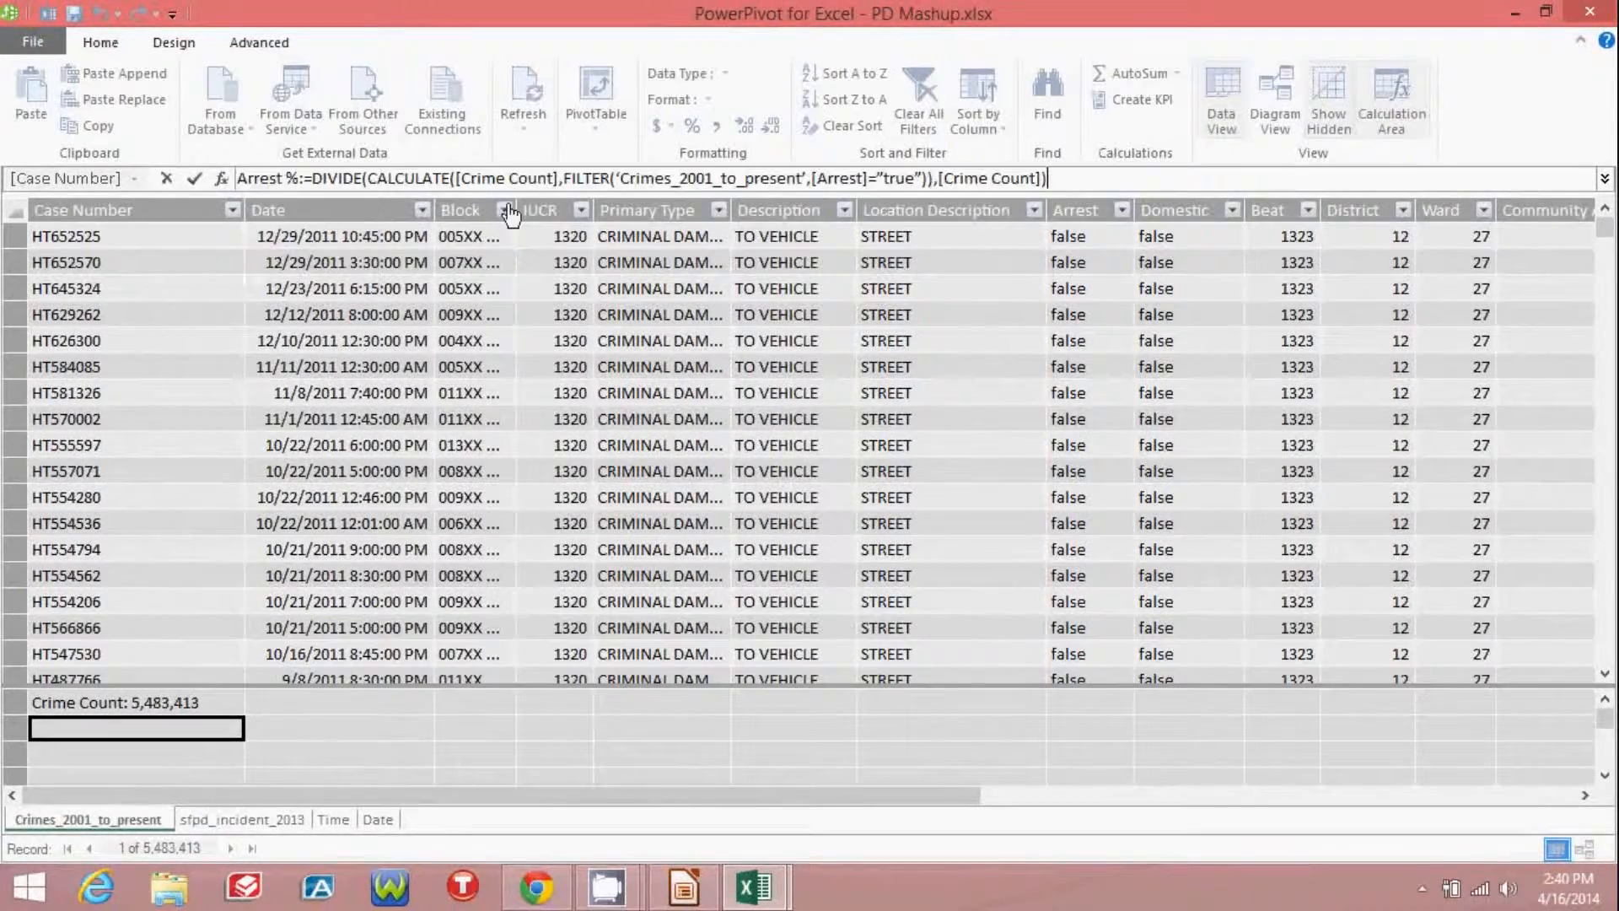
{"action": "left_click", "coordinate": [622, 178]}
{"action": "key", "text": "BackSpace"}
{"action": "type", "text": "'"}
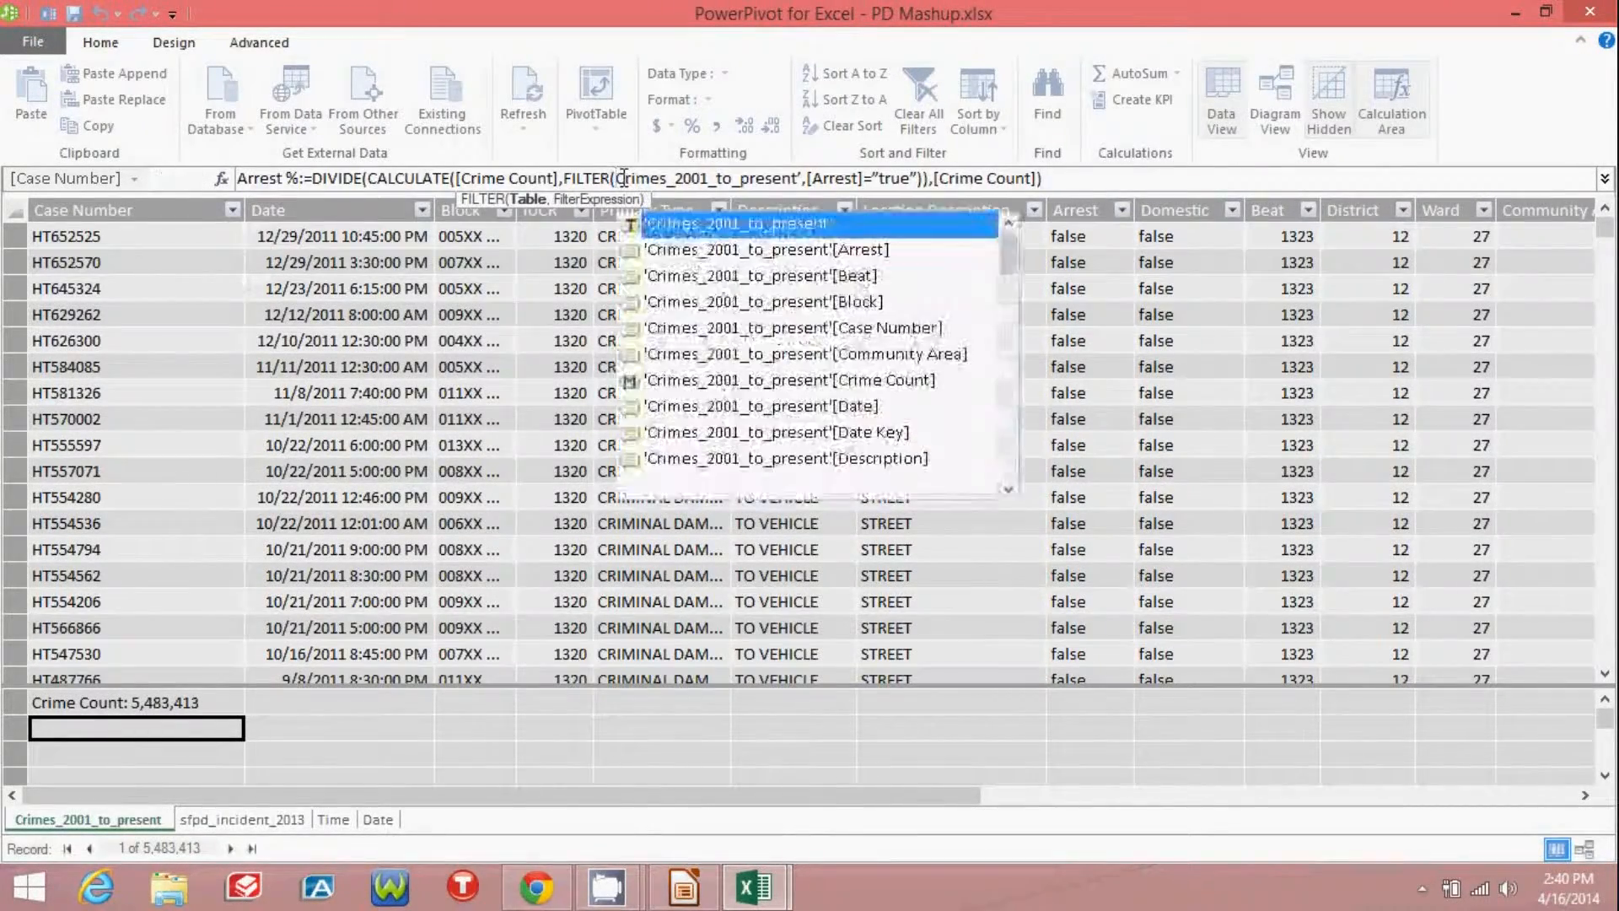
{"action": "left_click", "coordinate": [803, 178]}
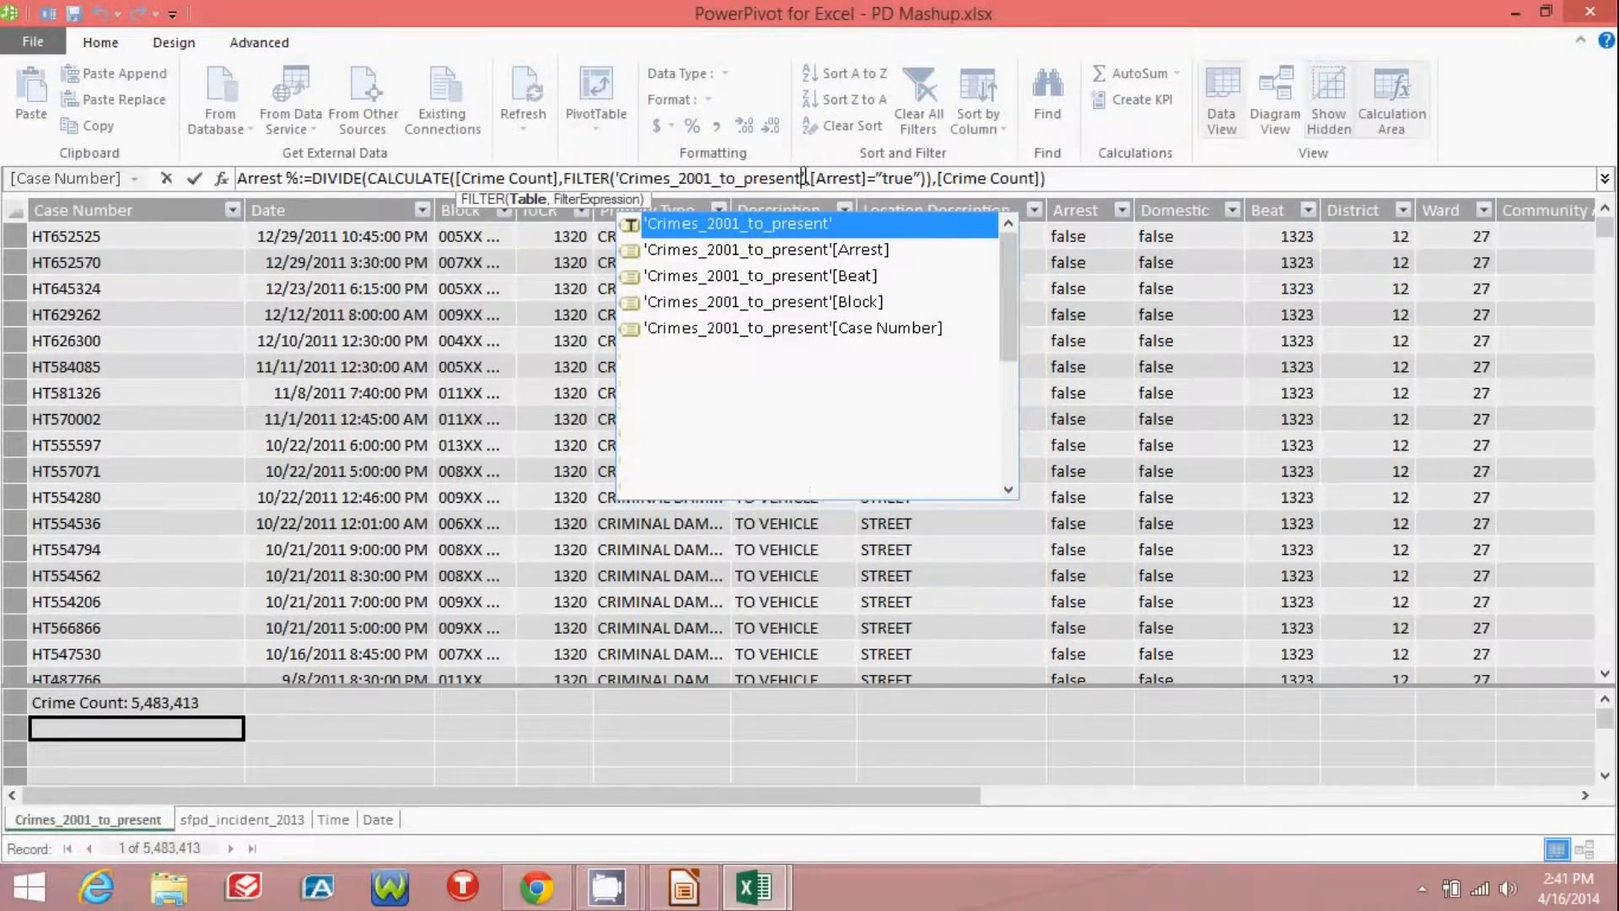
{"action": "key", "text": "BackSpace"}
{"action": "type", "text": "'"}
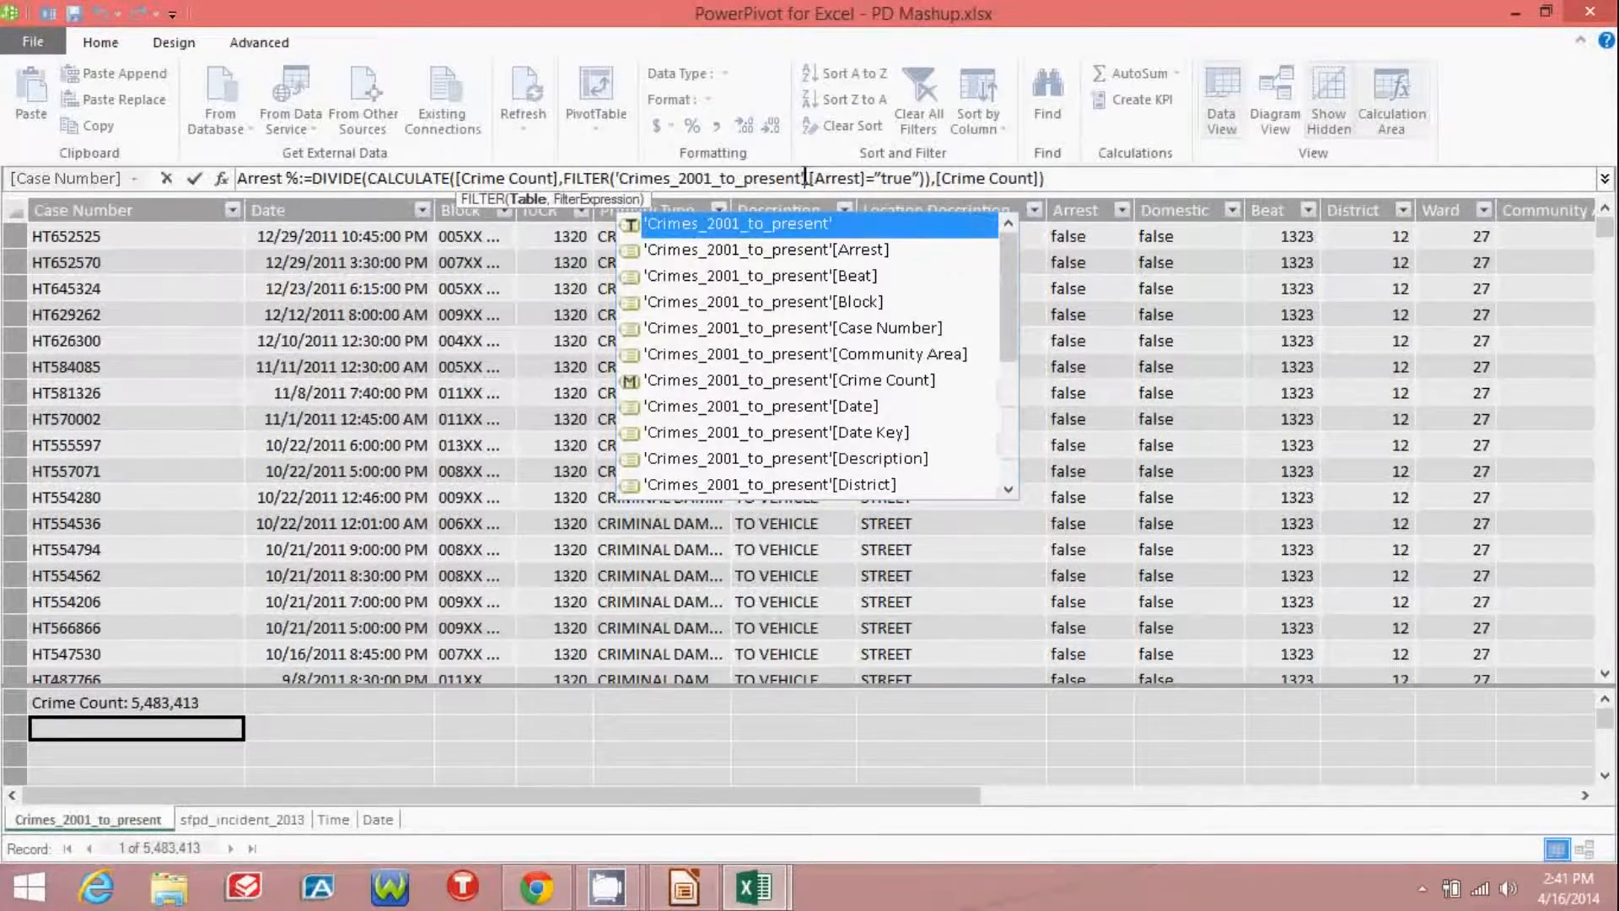
Put straight double quotes around true in the Arrest % formula, commit it and format the calculation as a percentage
{"action": "left_click", "coordinate": [879, 178]}
{"action": "key", "text": "BackSpace"}
{"action": "type", "text": "\""}
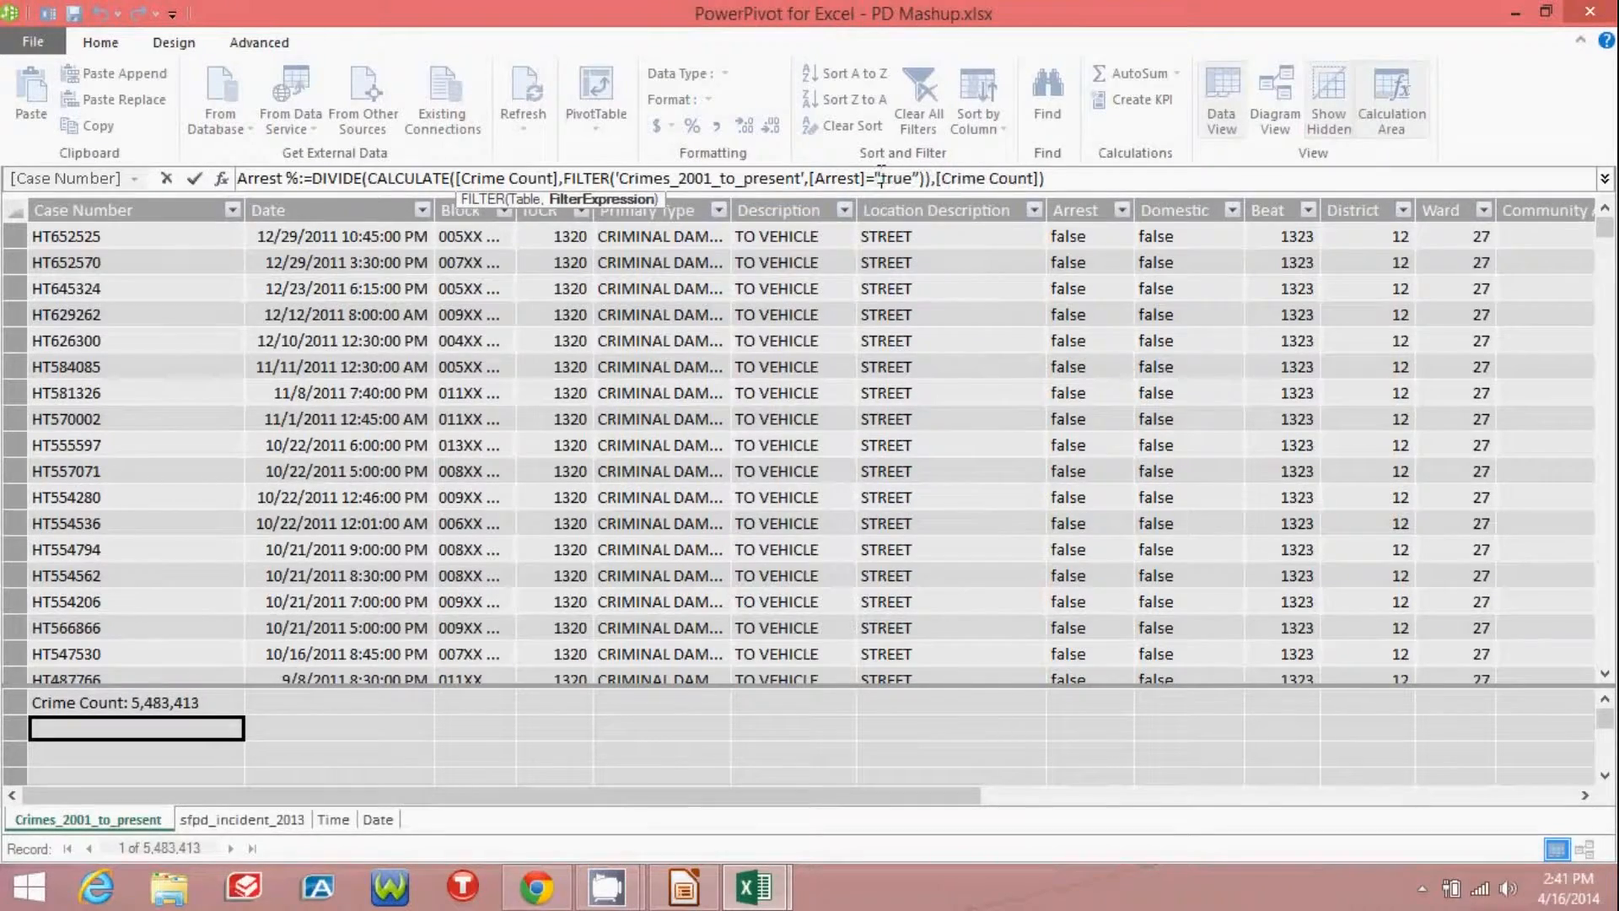
{"action": "left_click", "coordinate": [922, 176]}
{"action": "key", "text": "BackSpace"}
{"action": "type", "text": "\""}
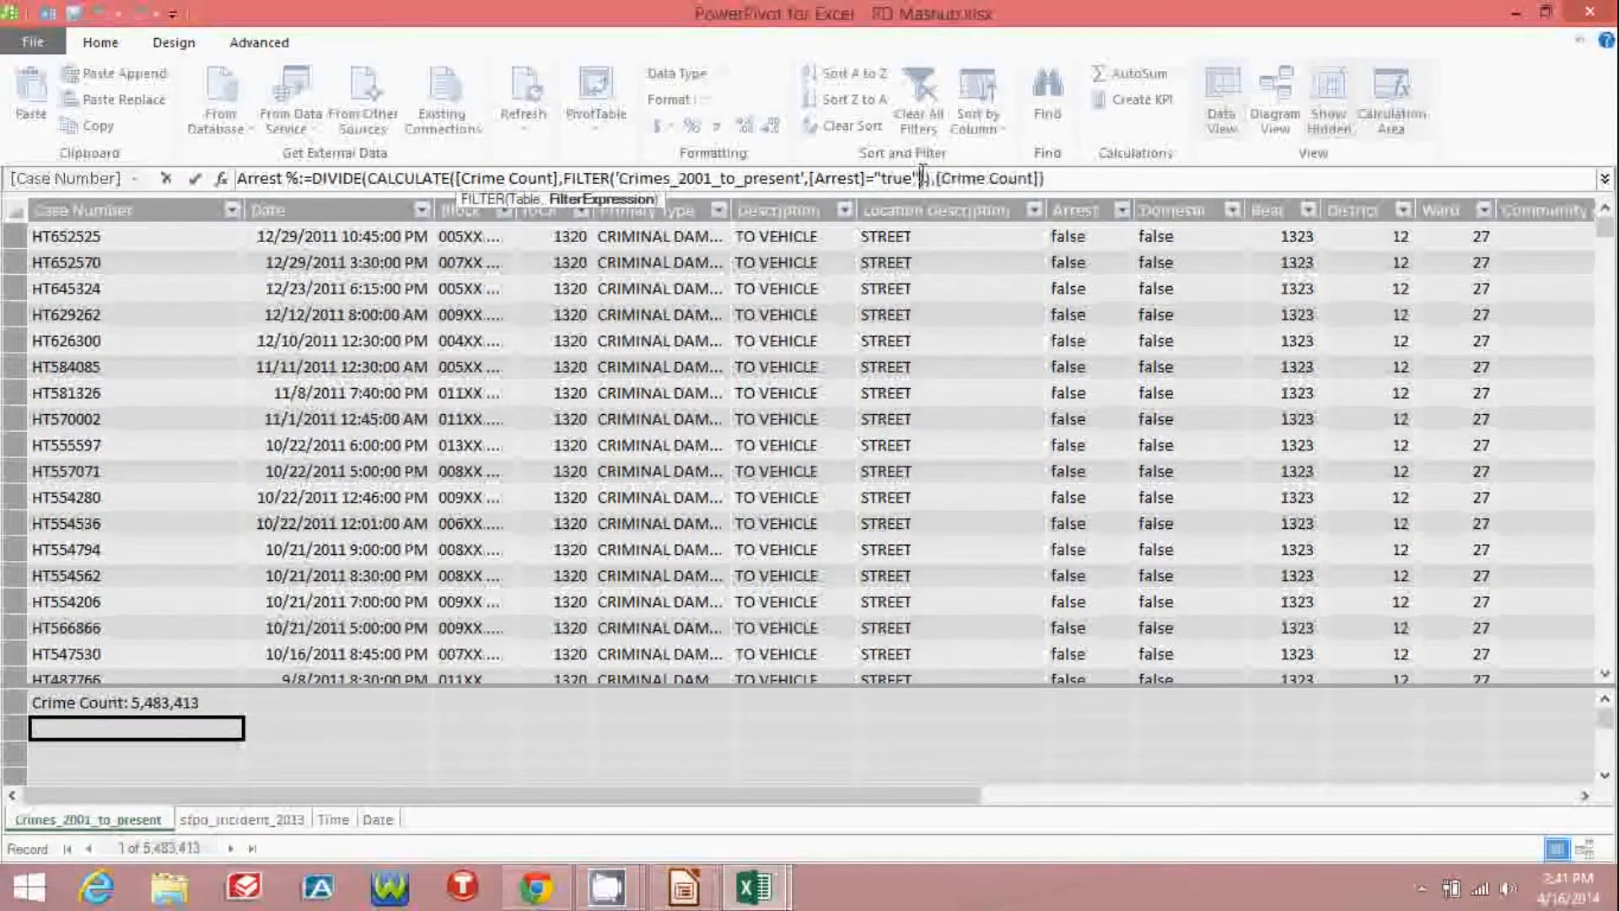
{"action": "left_click", "coordinate": [1047, 177]}
{"action": "key", "text": "Return"}
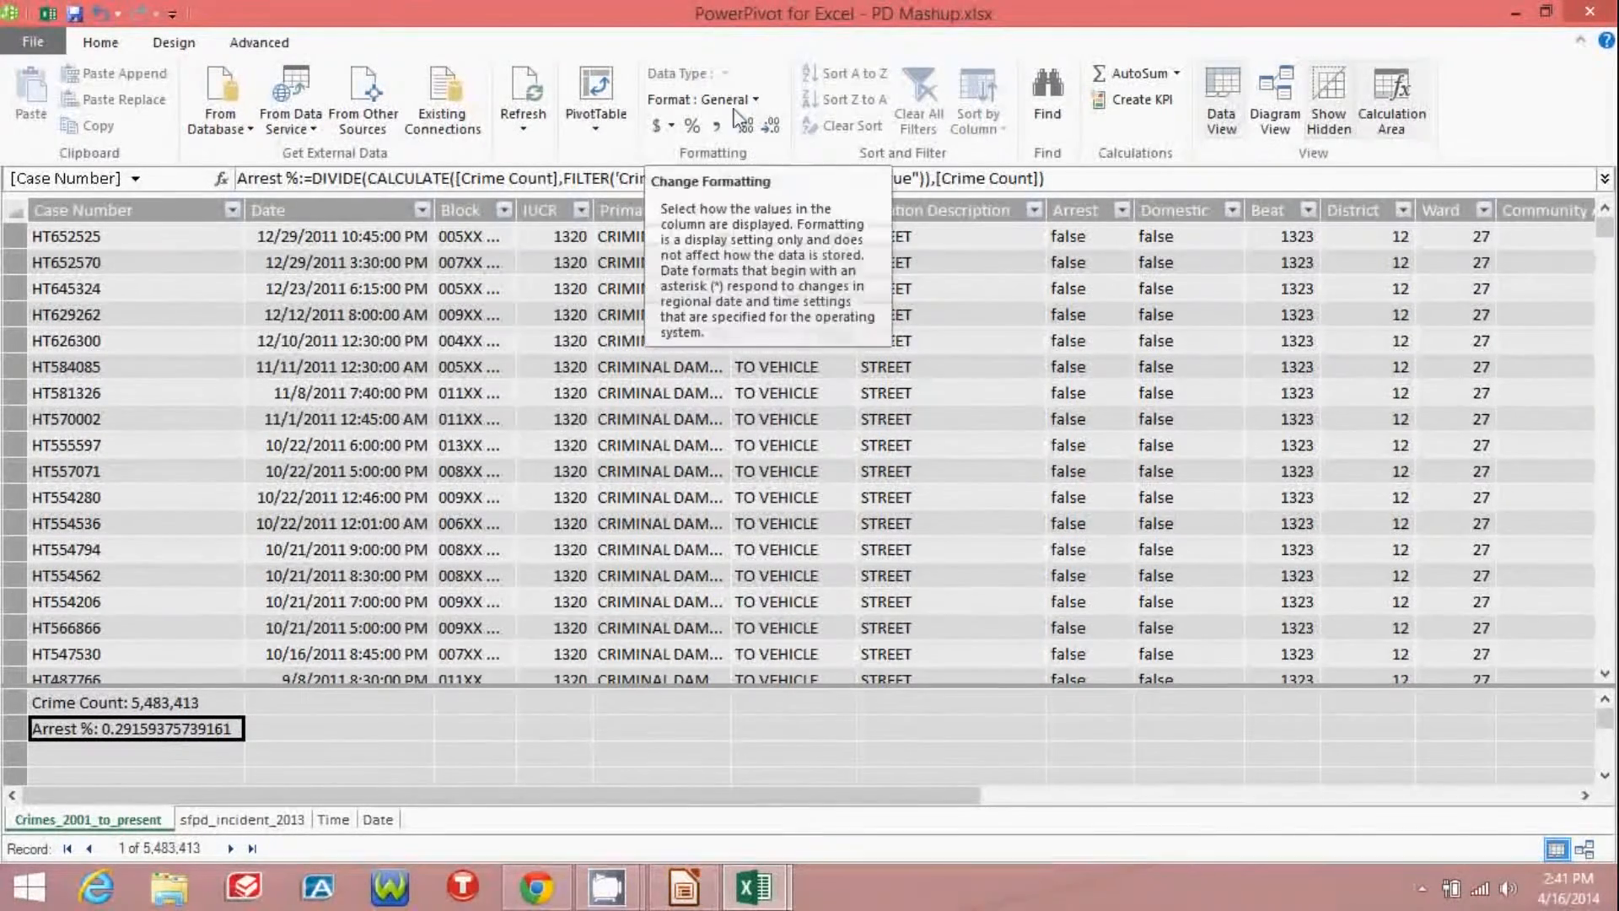
{"action": "left_click", "coordinate": [693, 127]}
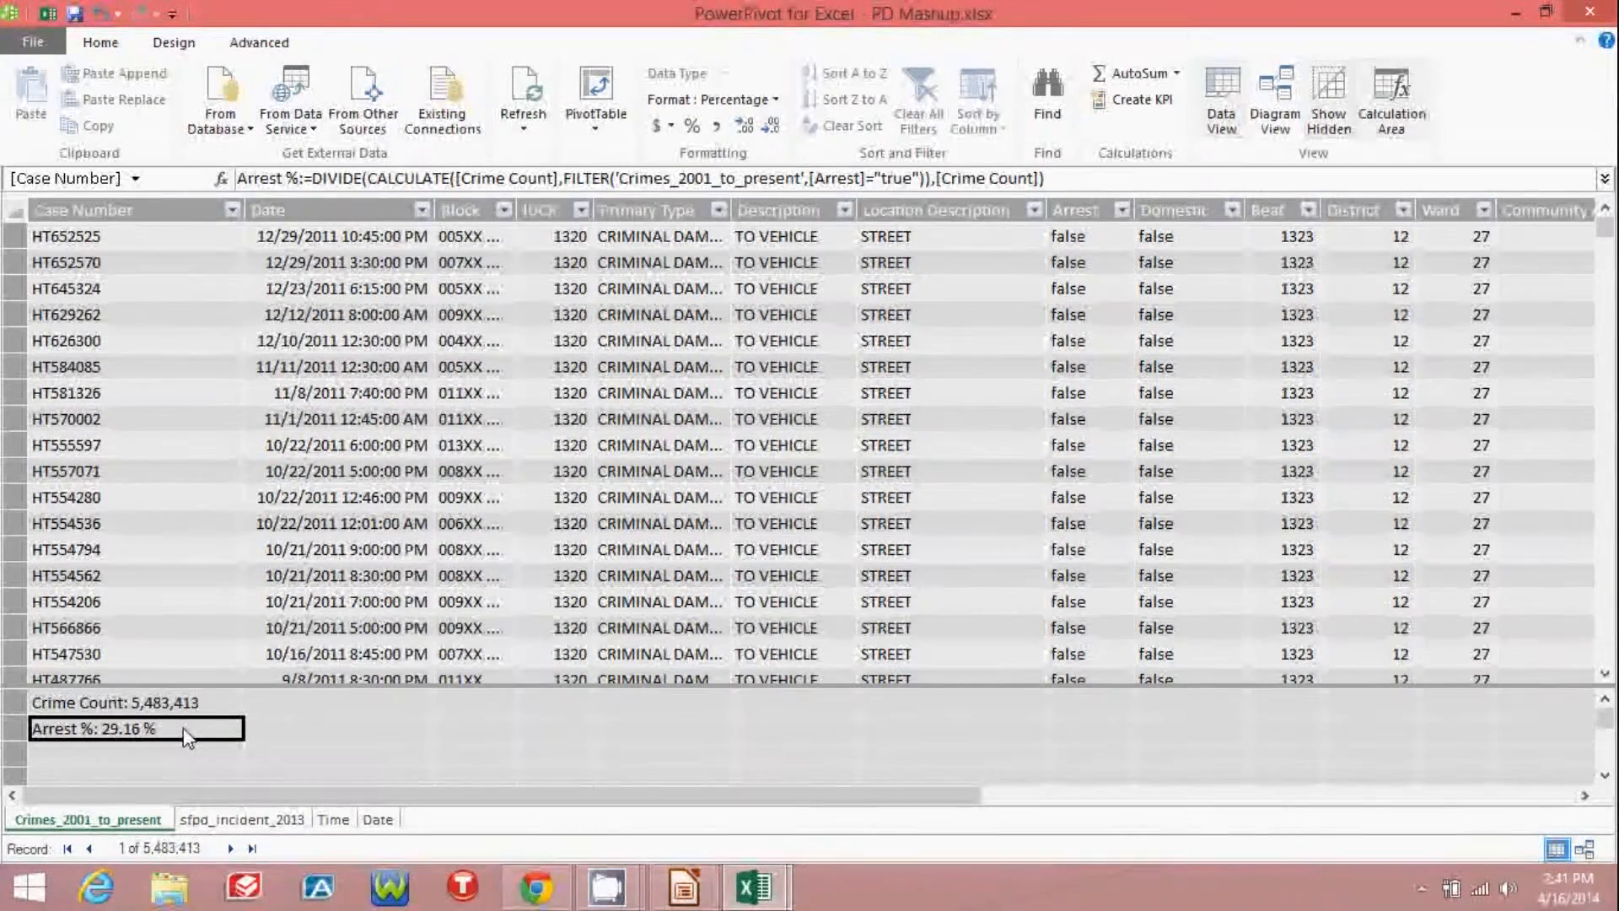
Switch to Chrome and examine the logical model, hierarchy and calculation documented on the SFPD Reported Incidents page
{"action": "left_click", "coordinate": [523, 885]}
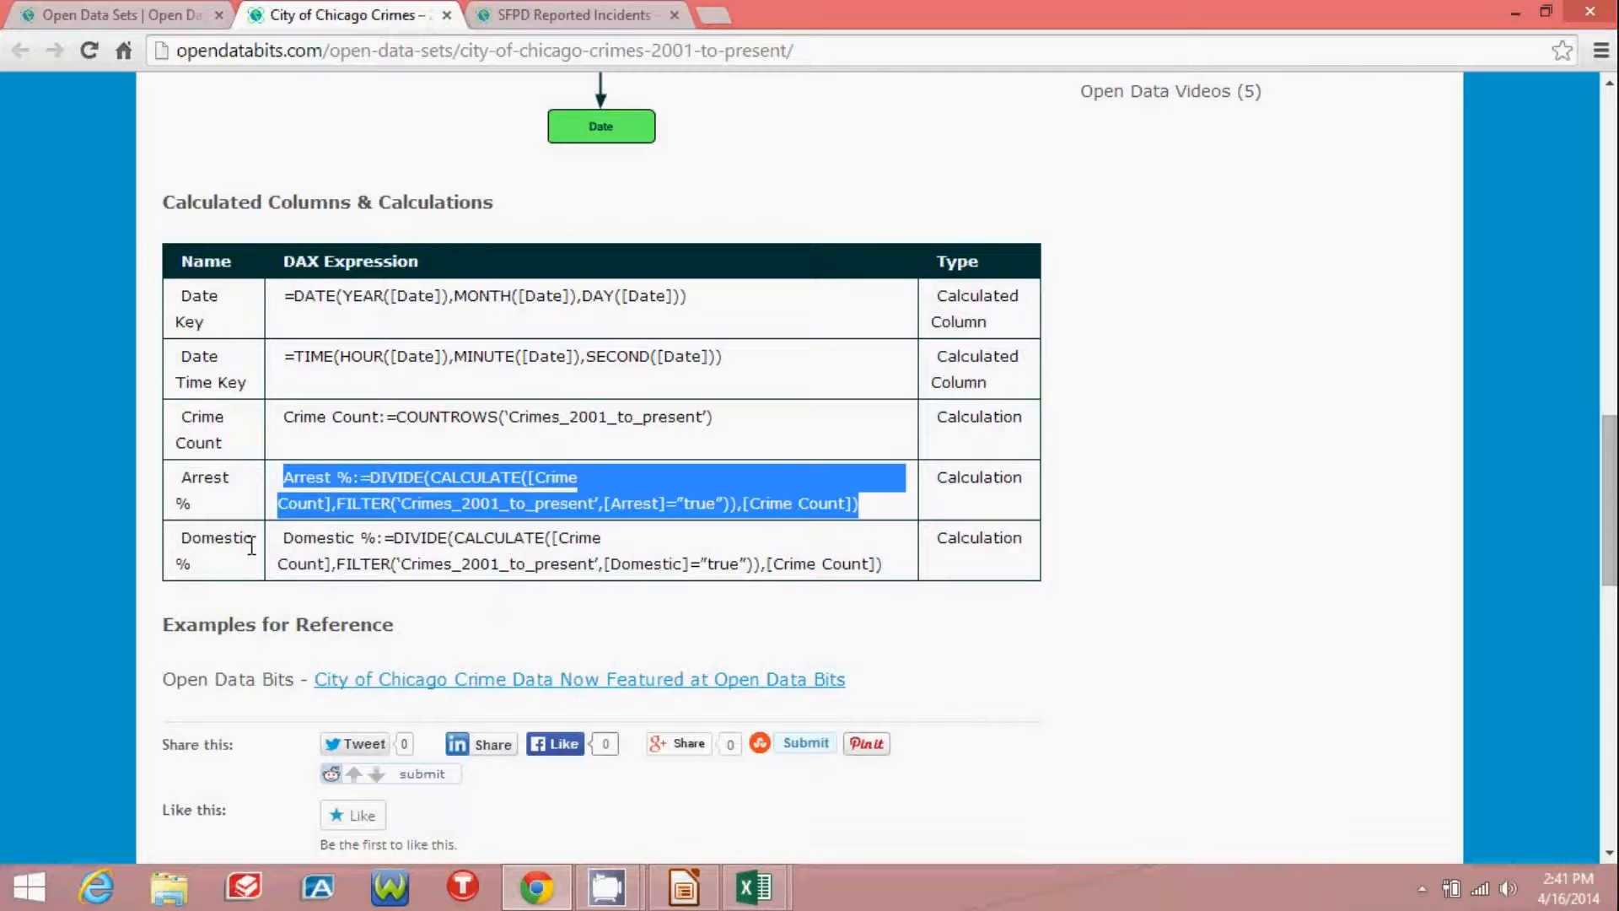
{"action": "left_click", "coordinate": [577, 17]}
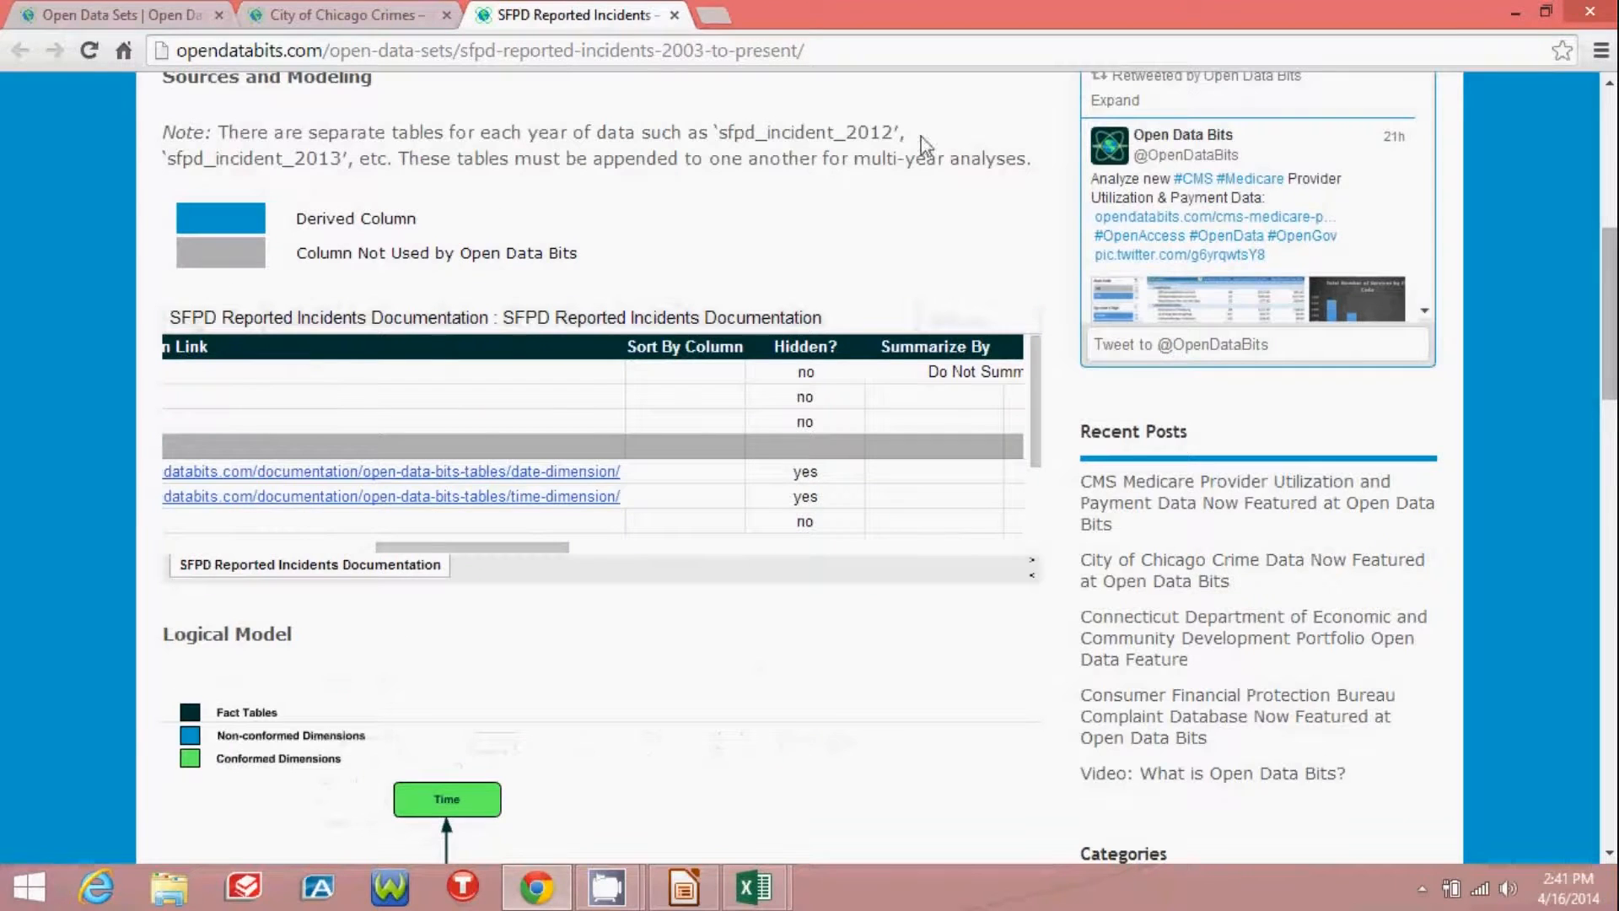
{"action": "left_click_drag", "start_coordinate": [1610, 291], "coordinate": [1610, 372]}
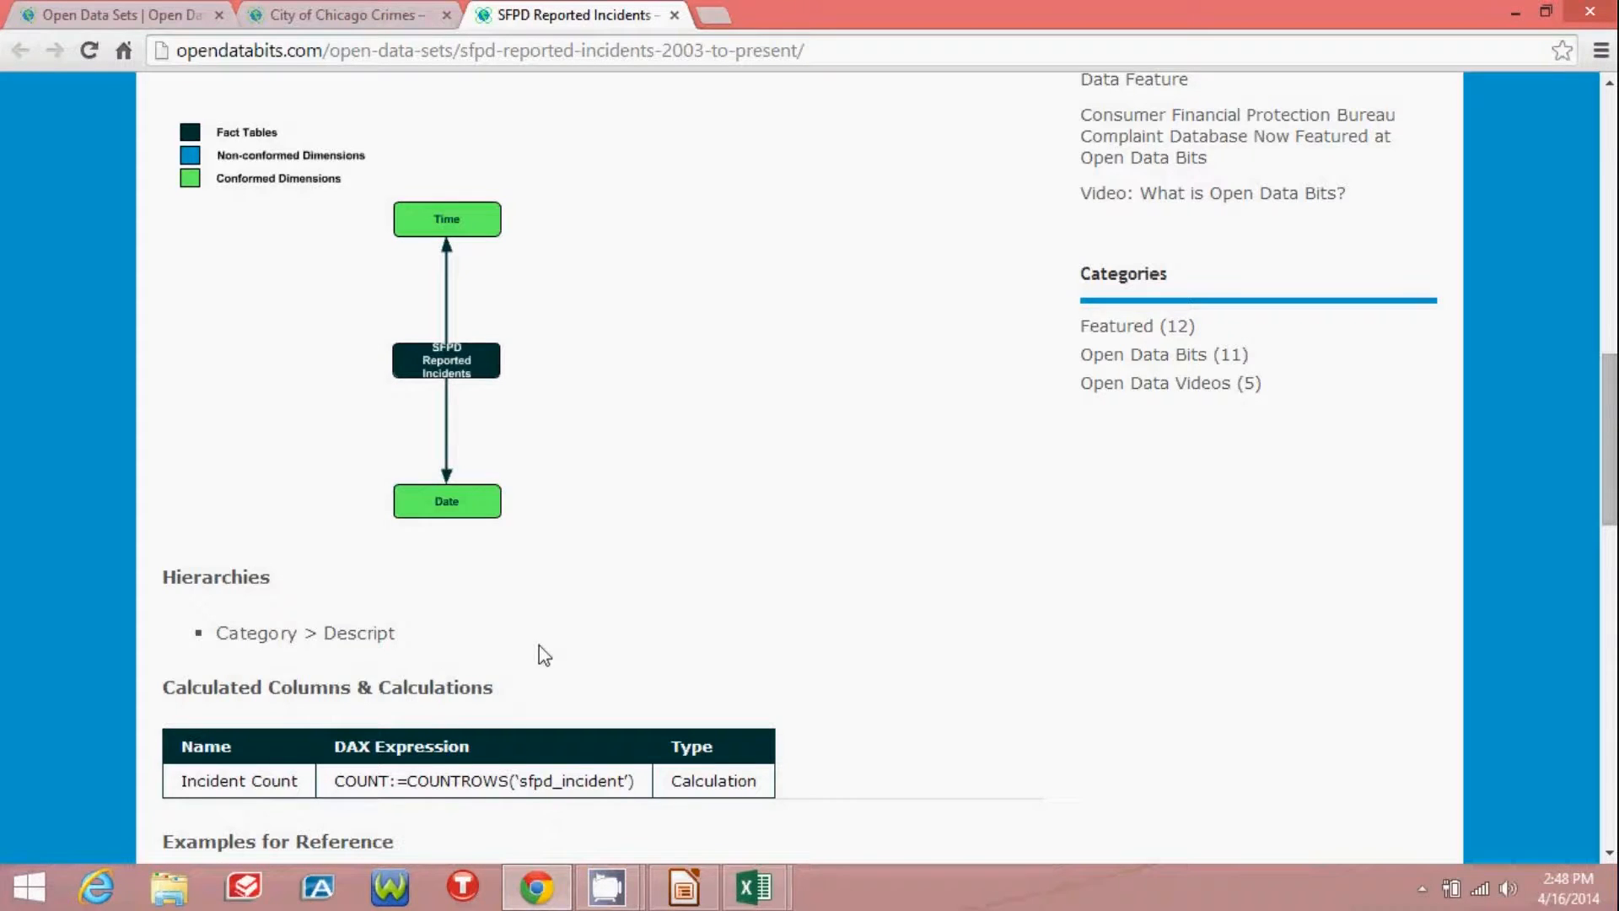
Return to PowerPivot's diagram view and create a hierarchy named Time Hierarchy in the Time table
{"action": "left_click", "coordinate": [753, 887]}
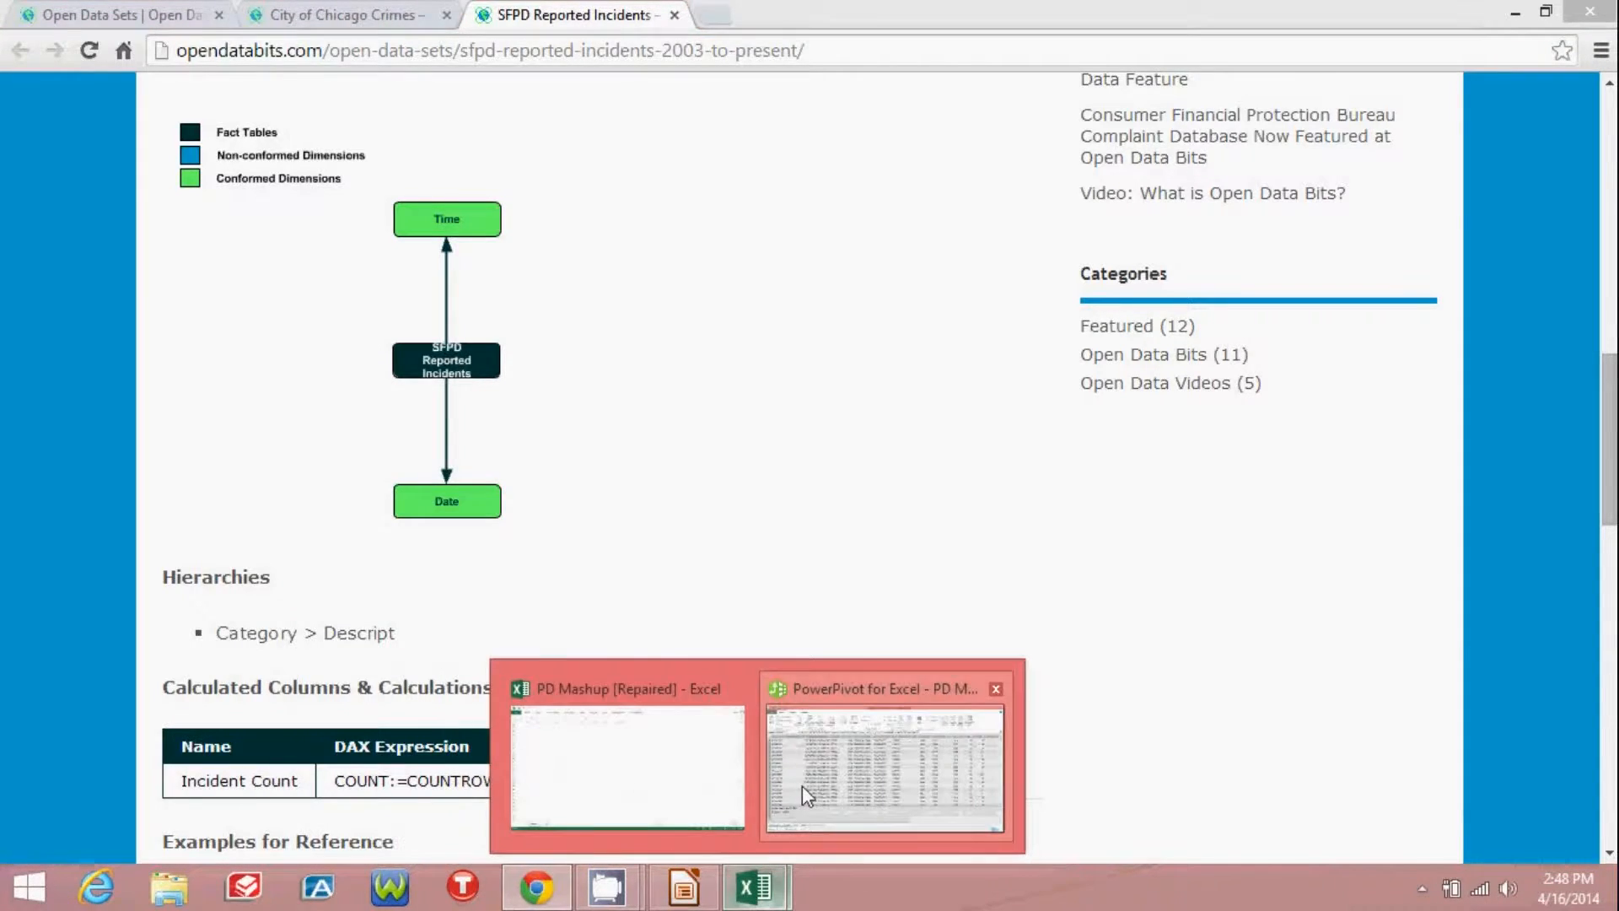
{"action": "left_click", "coordinate": [802, 787]}
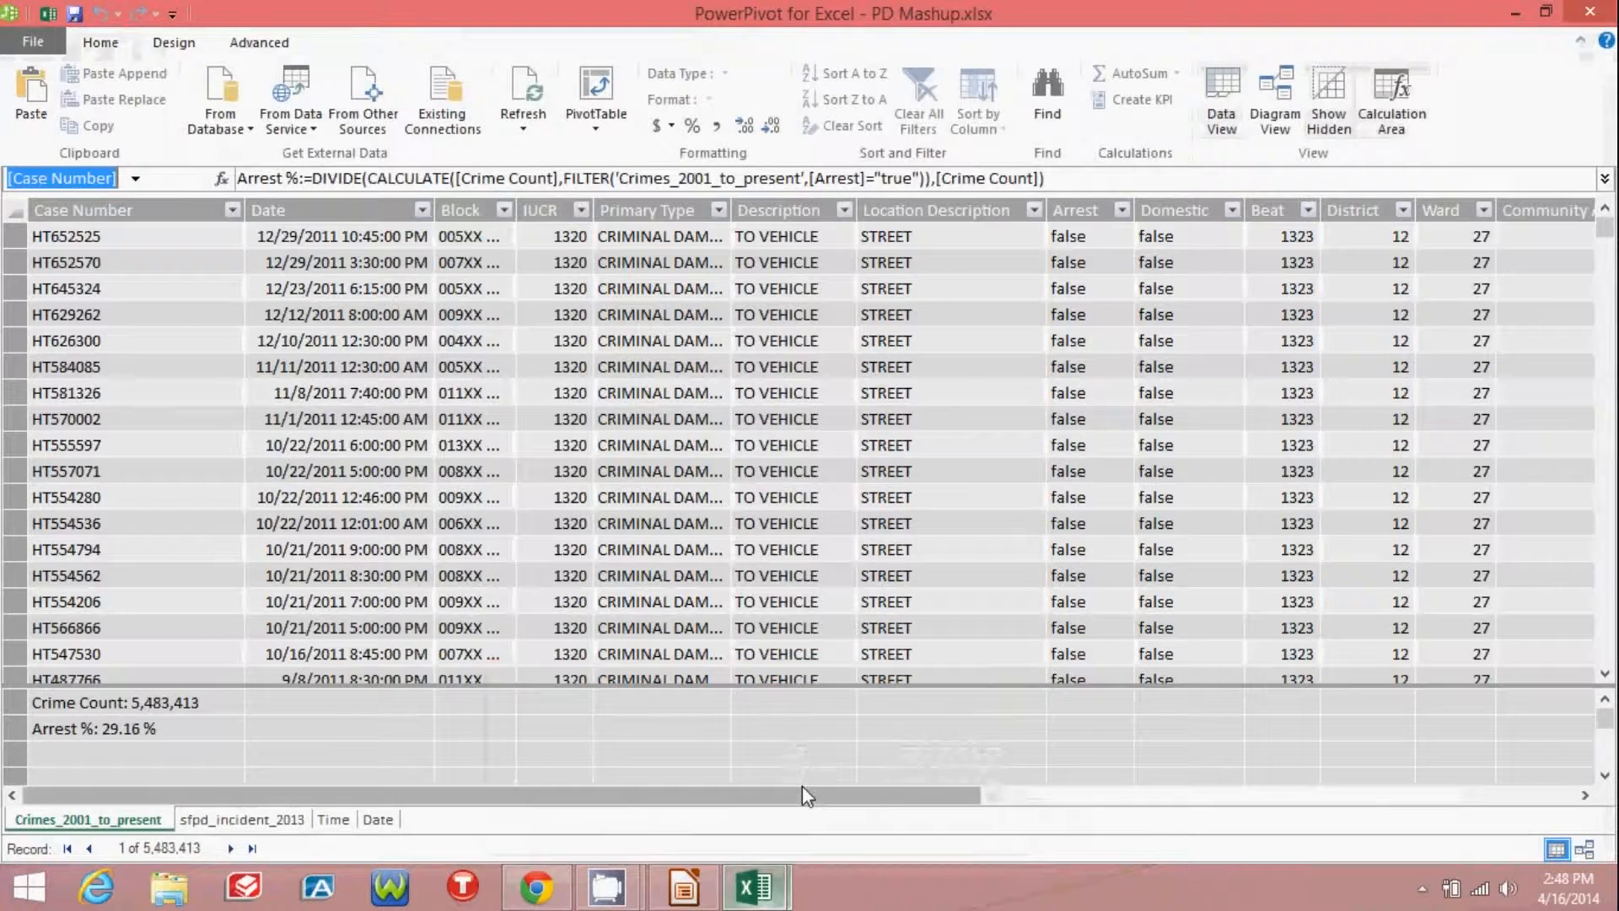
{"action": "left_click", "coordinate": [1270, 128]}
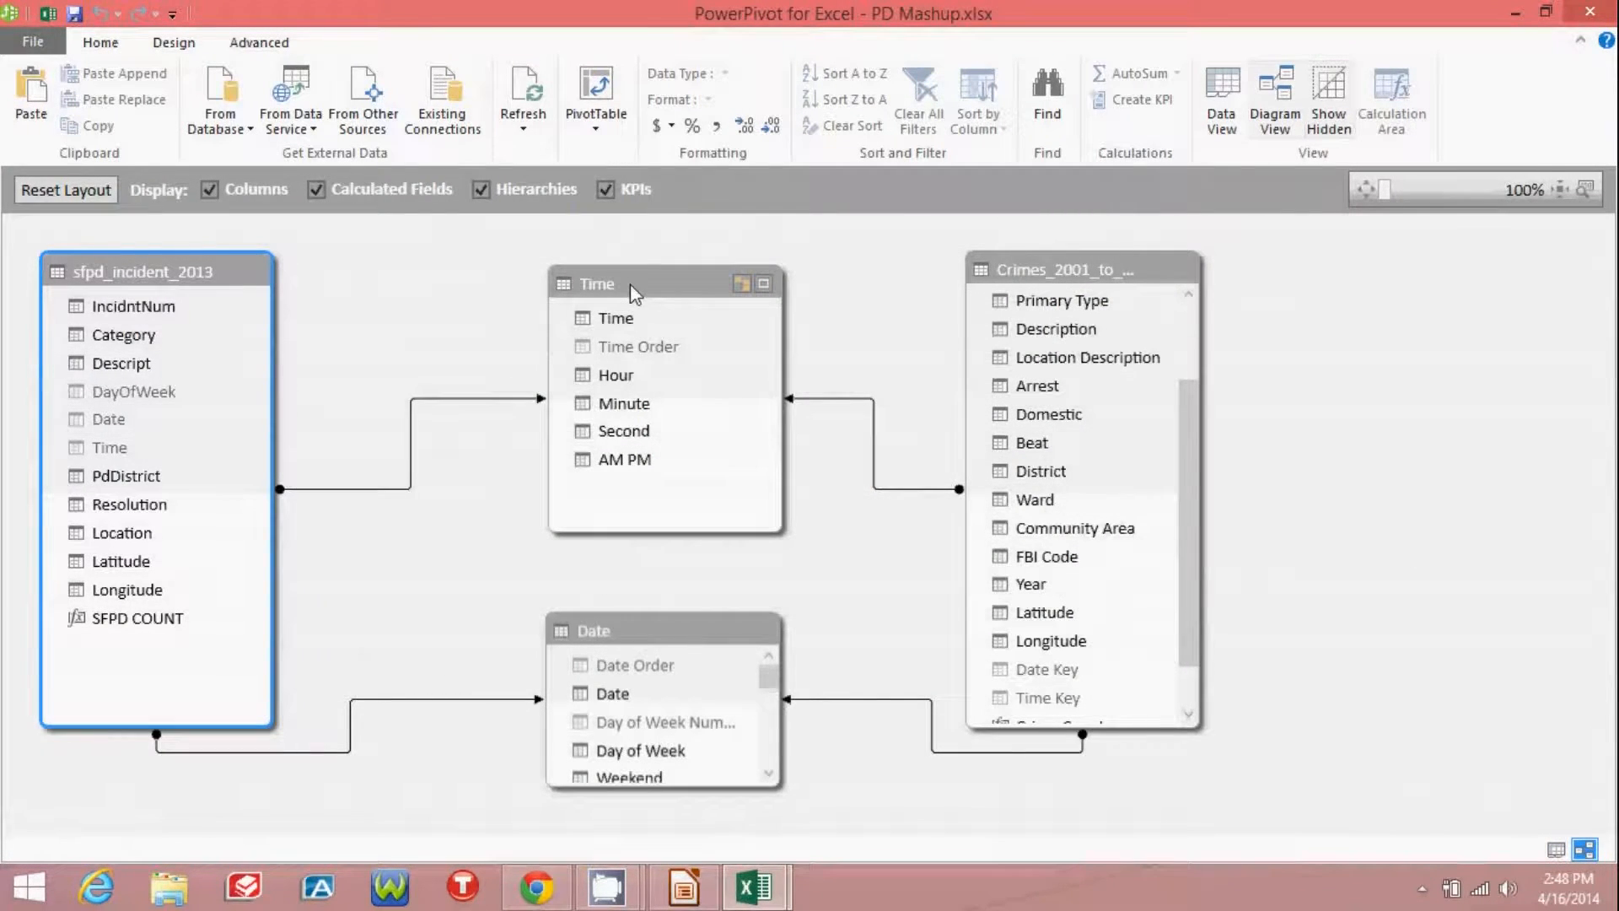
{"action": "left_click", "coordinate": [739, 285]}
{"action": "type", "text": "Time Hiera"}
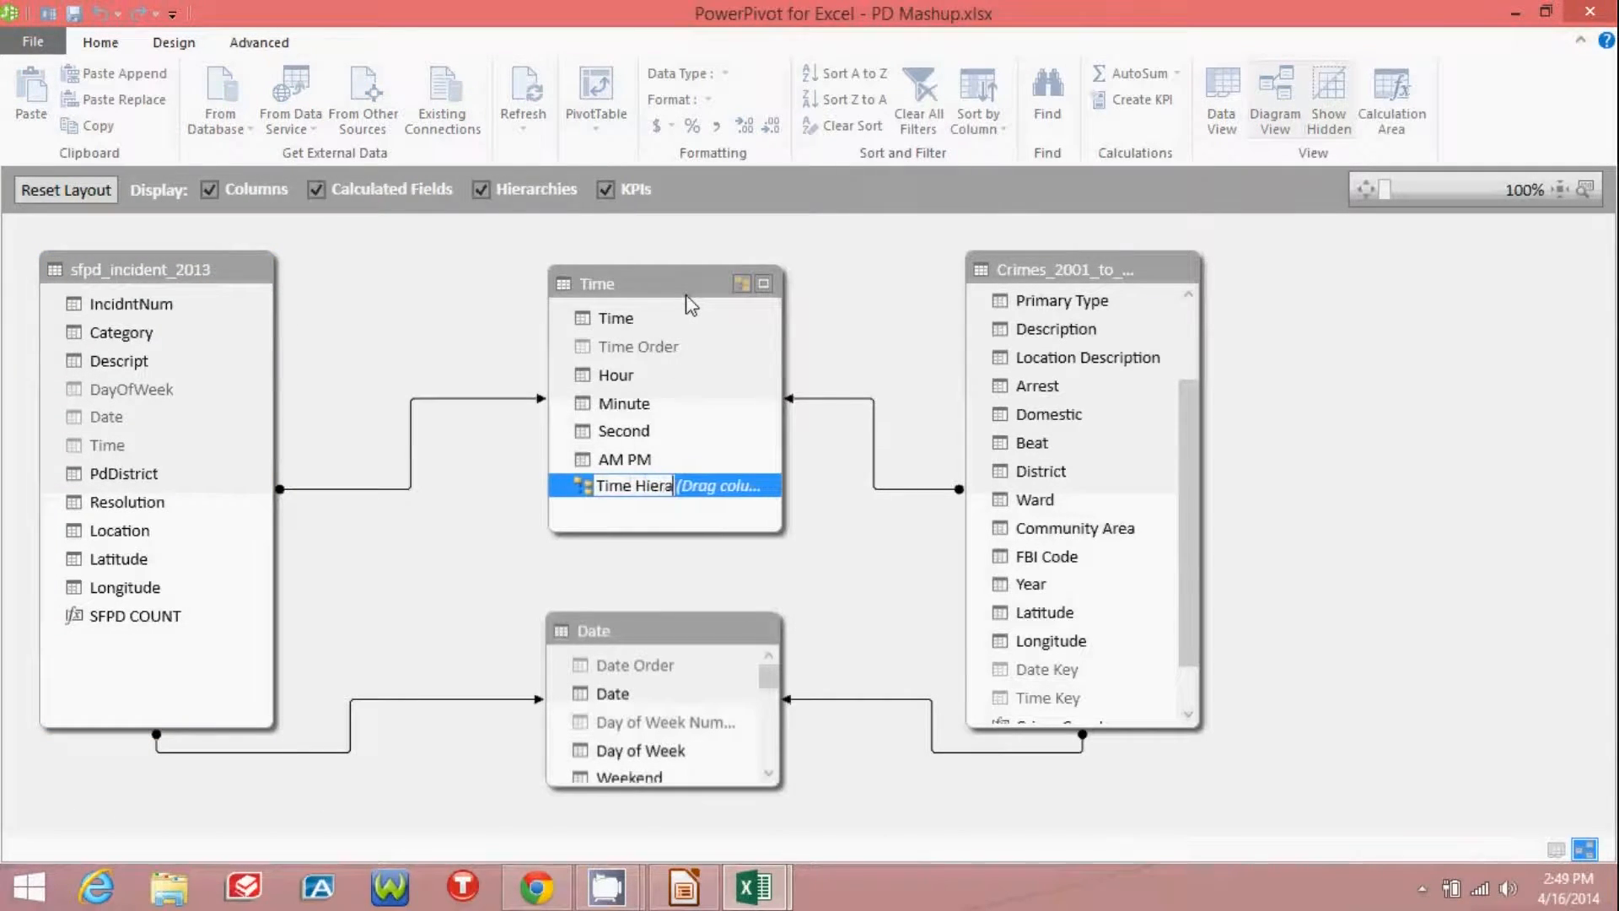
{"action": "type", "text": "rchy"}
{"action": "key", "text": "Return"}
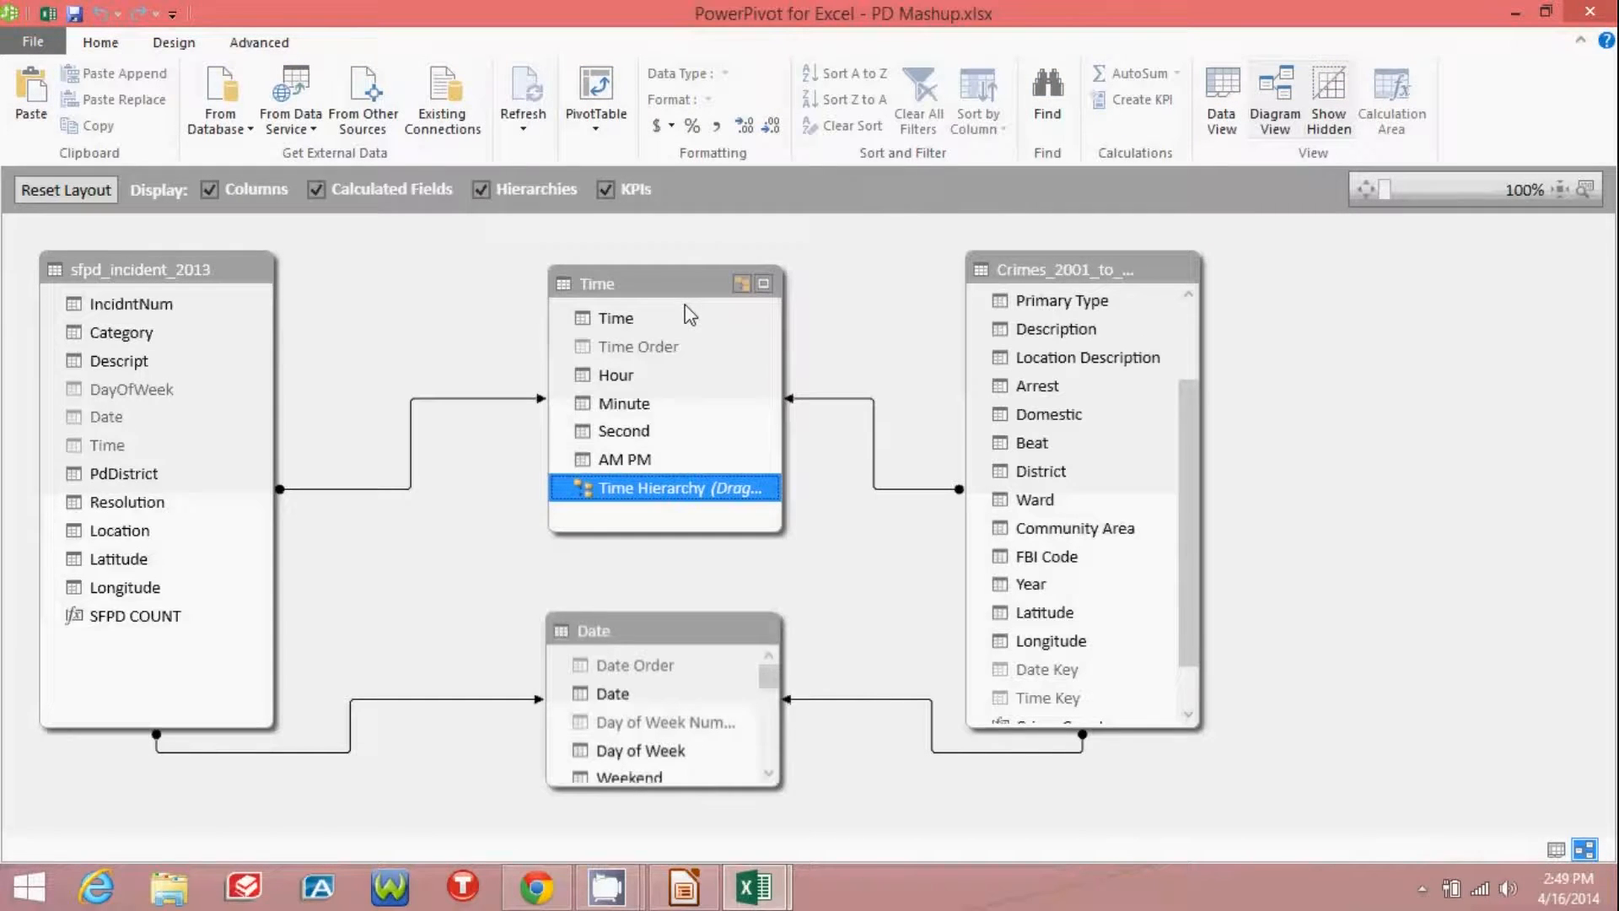
Add Hour, Minute and Second as successive levels of Time Hierarchy
{"action": "left_click", "coordinate": [620, 379]}
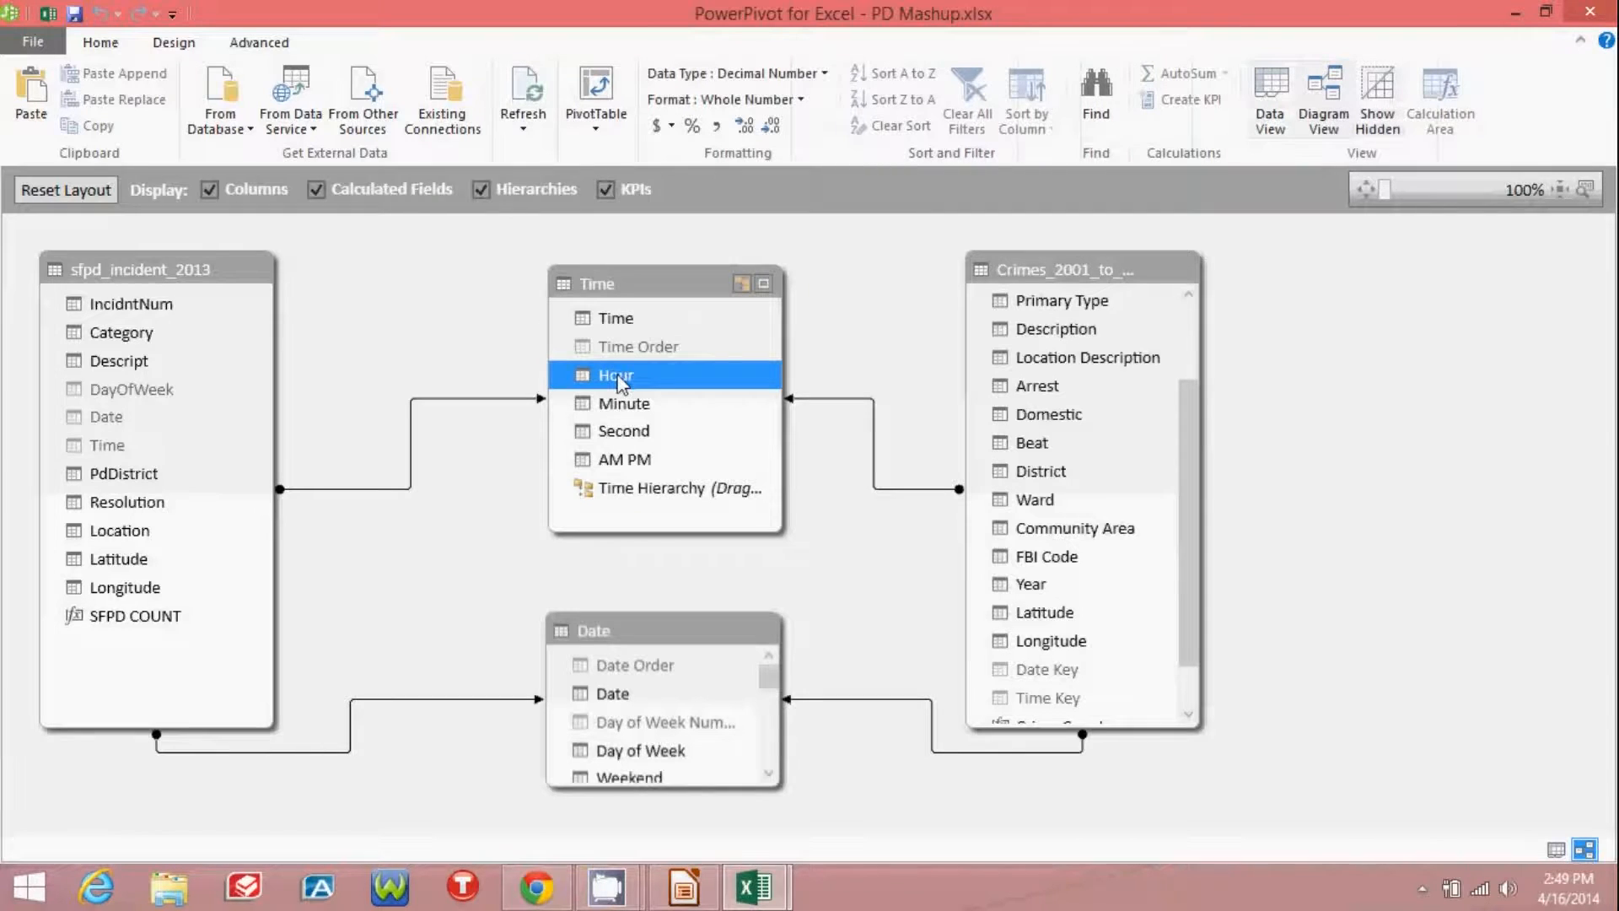
{"action": "left_click_drag", "start_coordinate": [620, 379], "coordinate": [657, 500]}
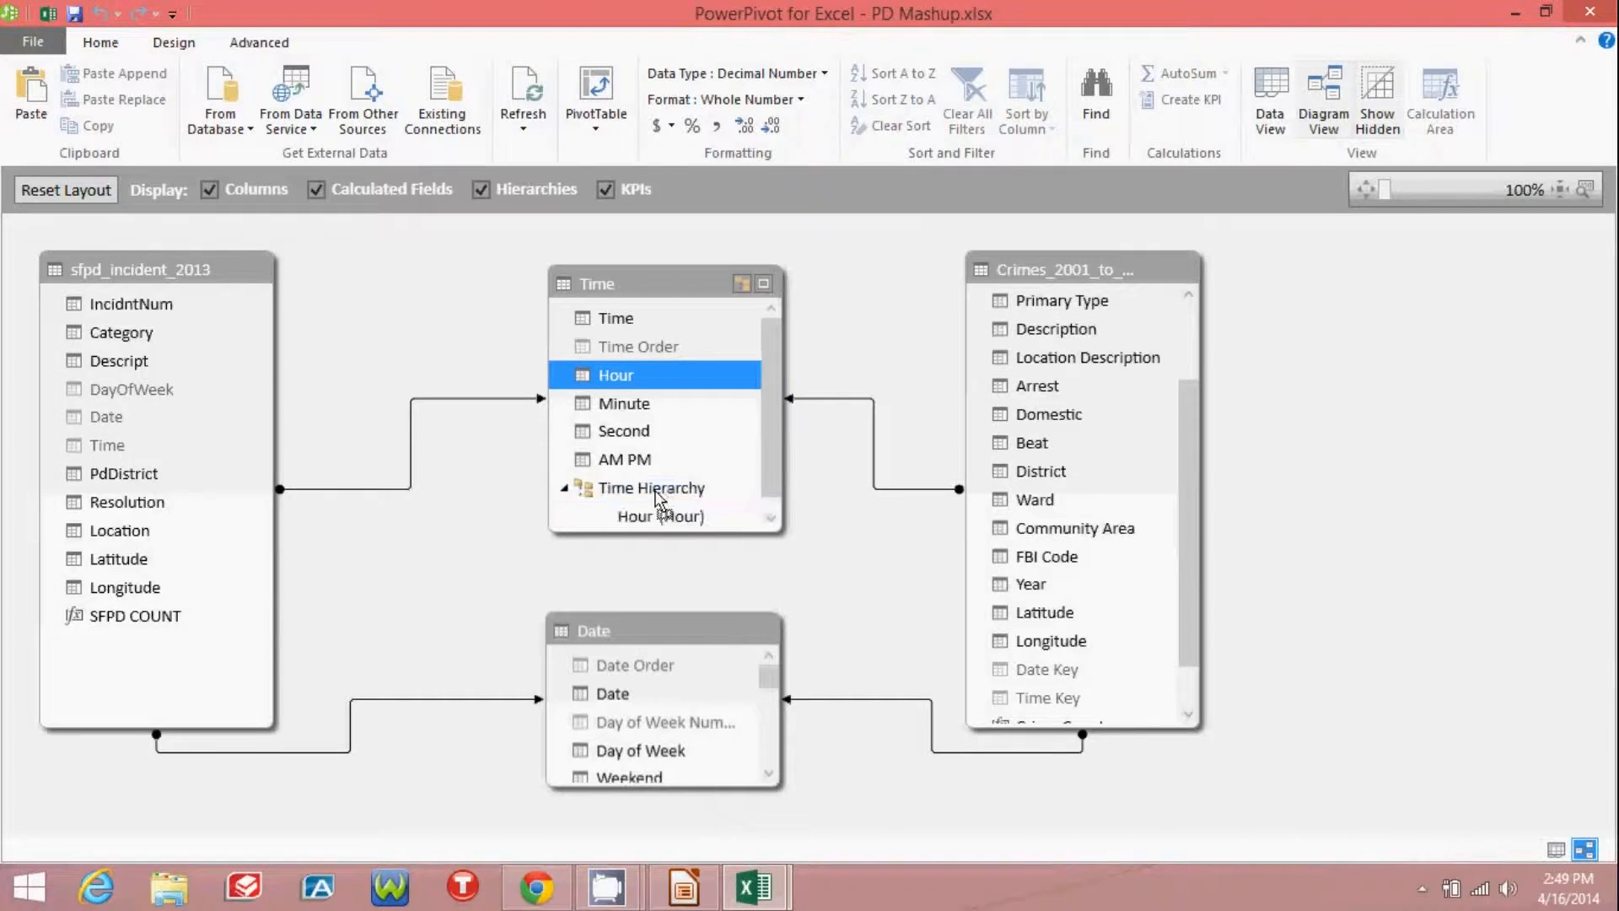
{"action": "left_click", "coordinate": [624, 403]}
{"action": "left_click_drag", "start_coordinate": [624, 409], "coordinate": [662, 517]}
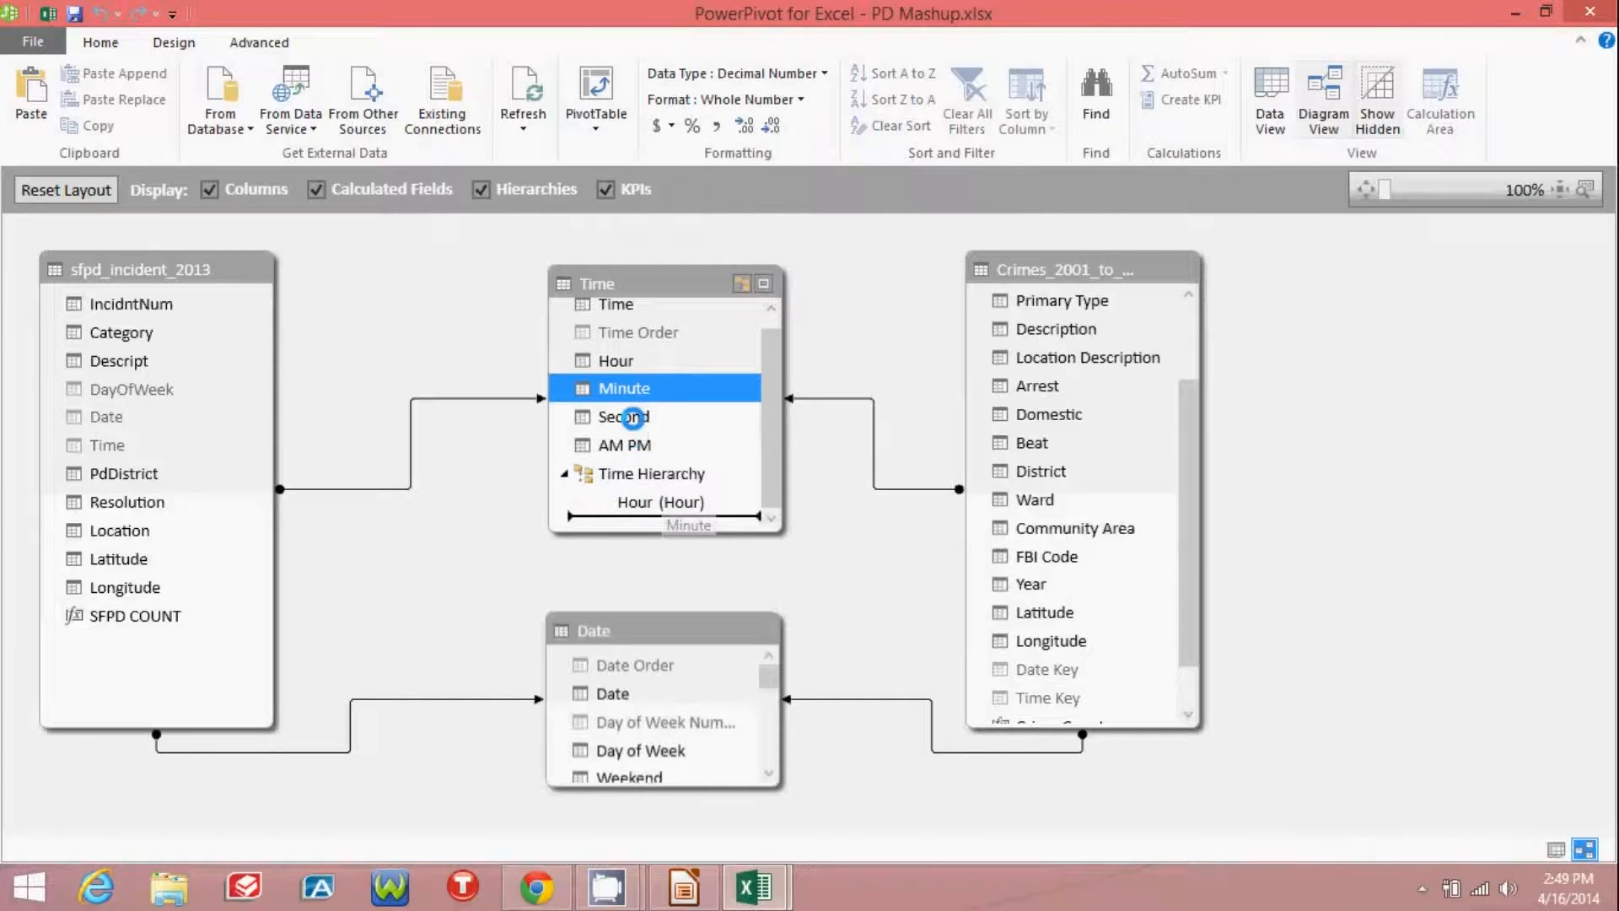
{"action": "left_click_drag", "start_coordinate": [628, 405], "coordinate": [671, 511]}
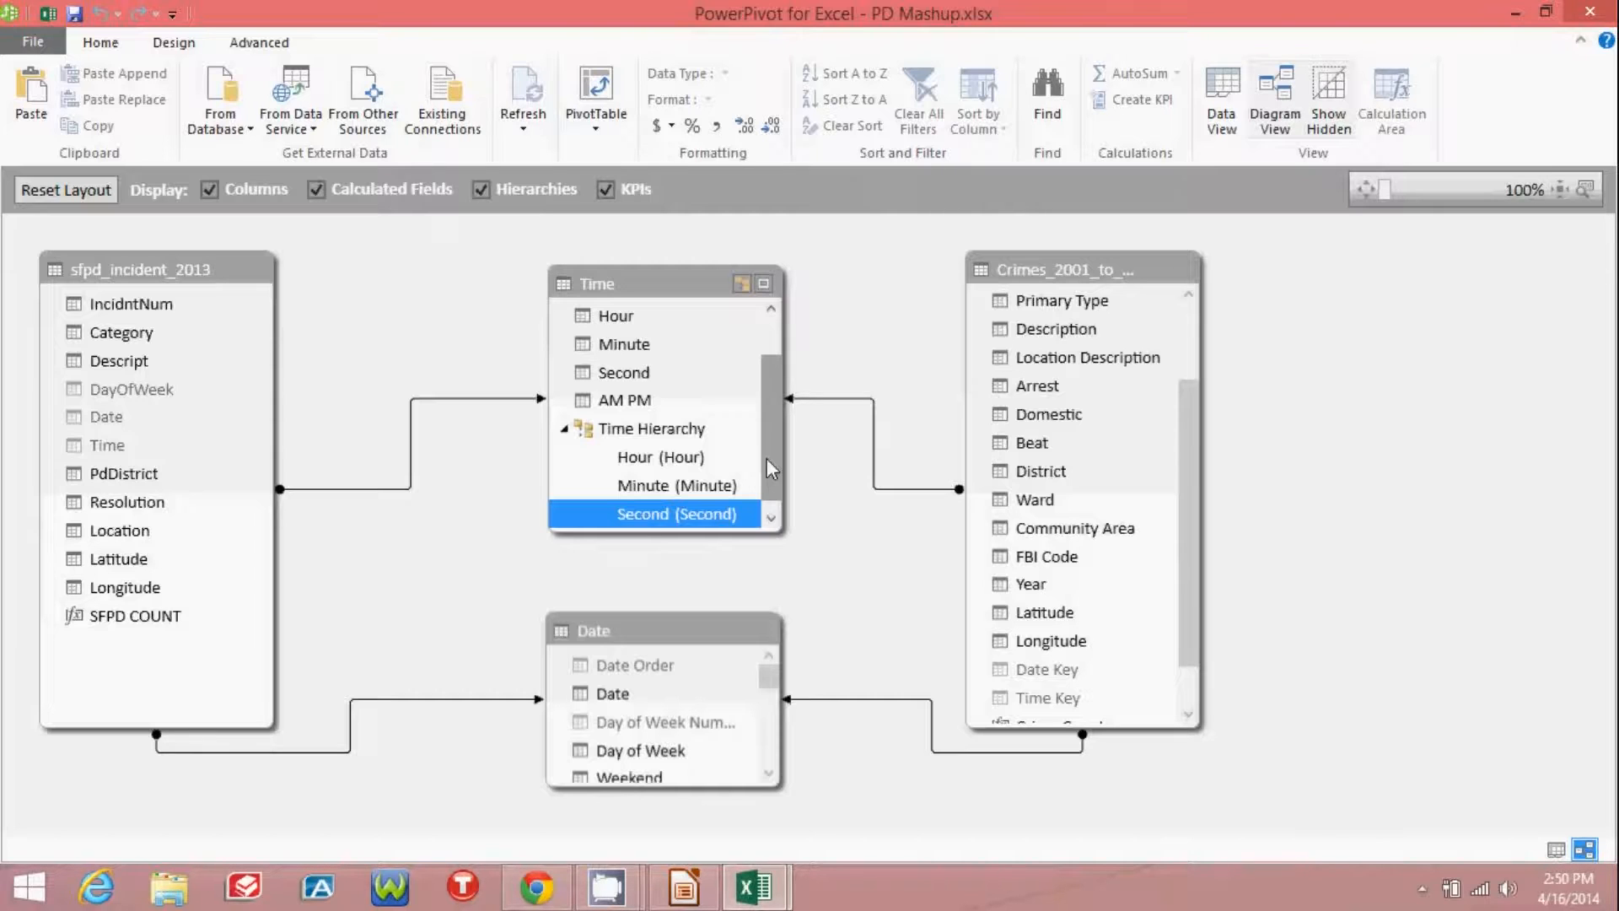
Create a PivotTable from the PowerPivot model on a new worksheet and show its field list
{"action": "left_click", "coordinate": [98, 265]}
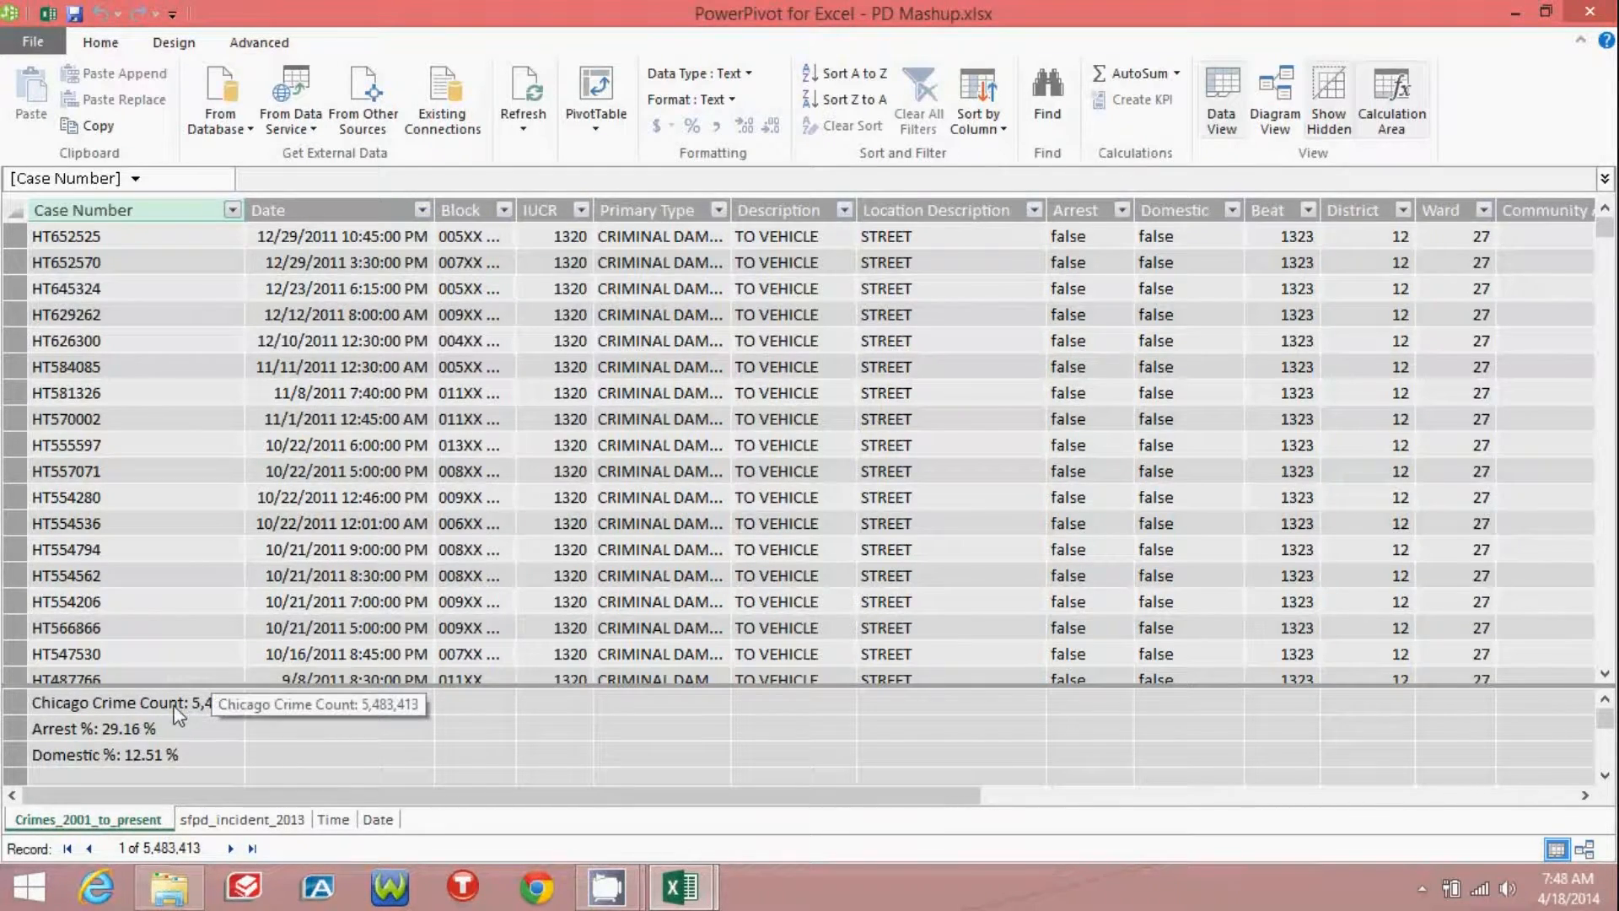
{"action": "left_click", "coordinate": [241, 823]}
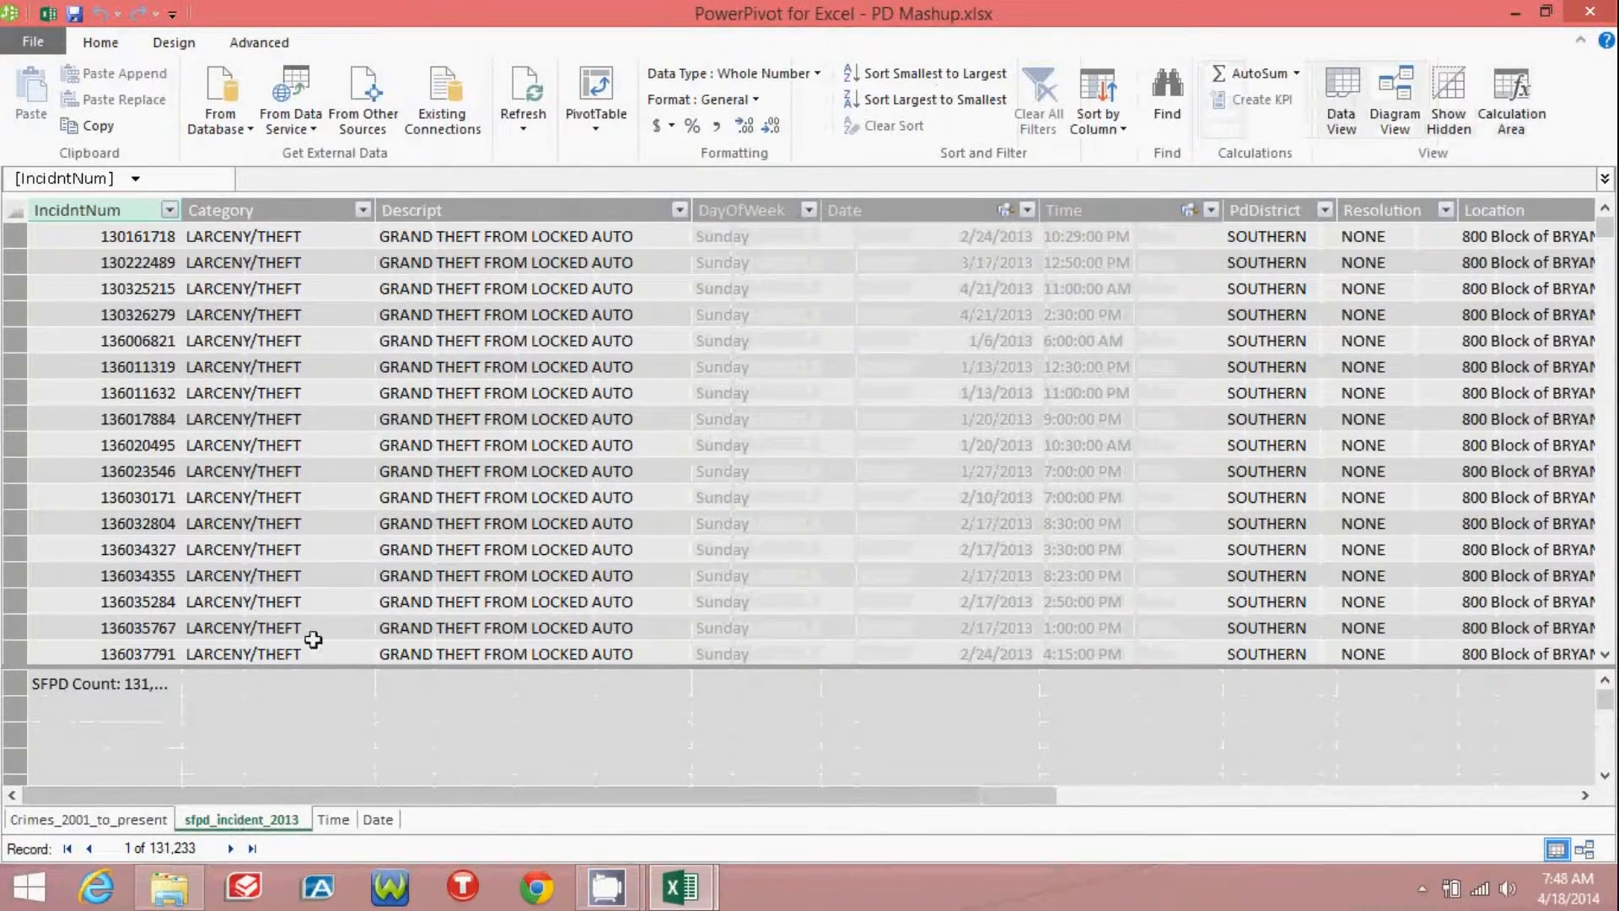
{"action": "left_click", "coordinate": [598, 129]}
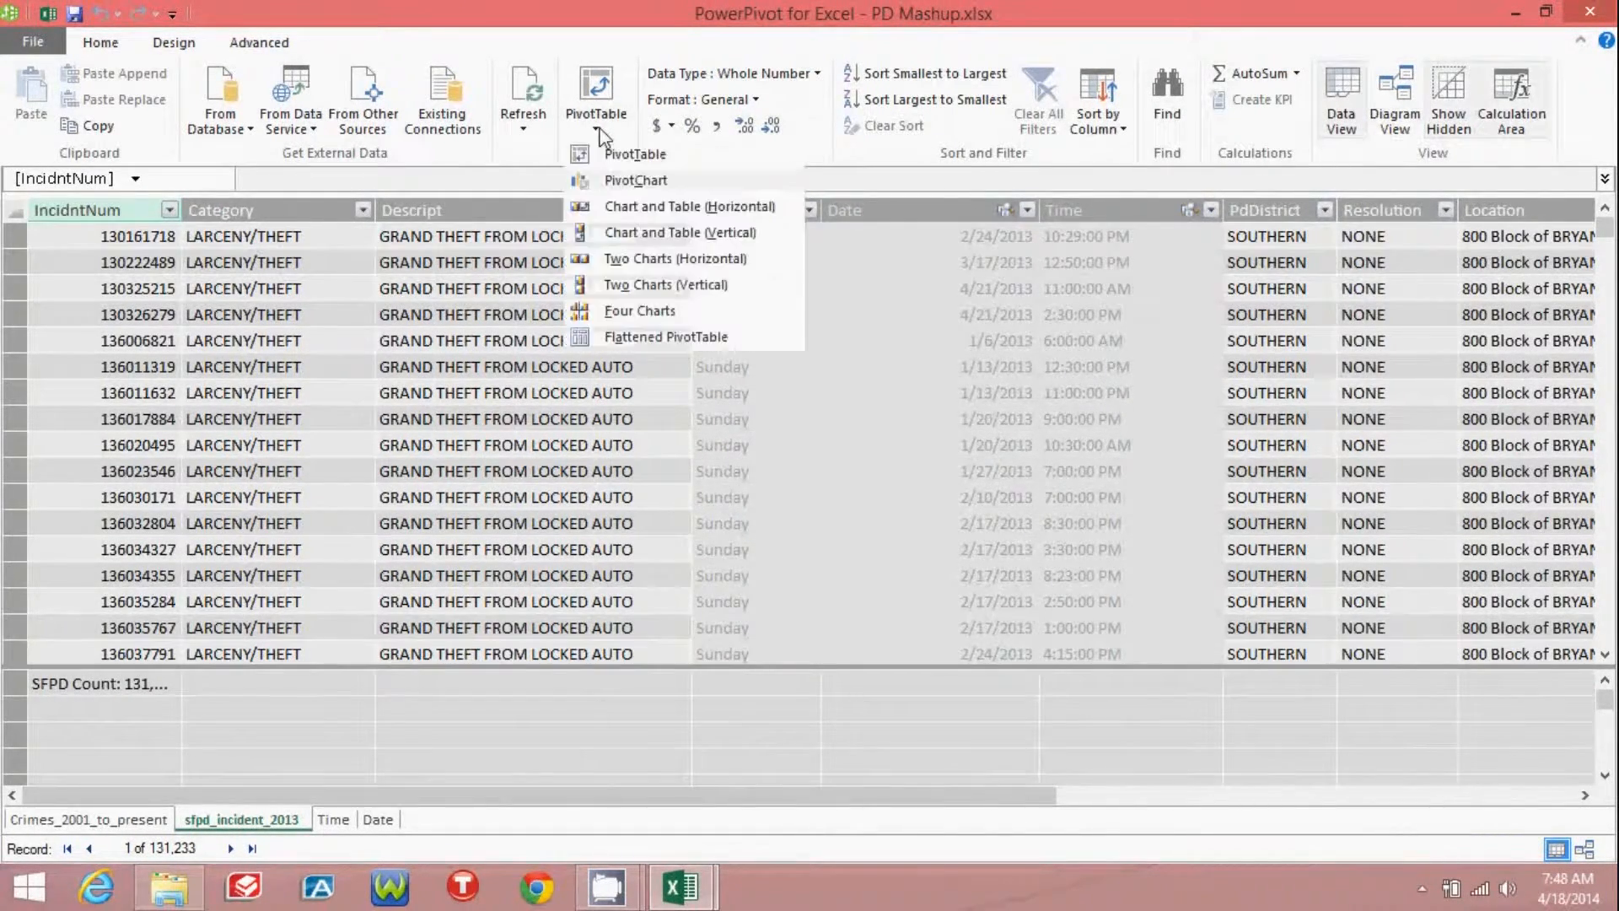
{"action": "left_click", "coordinate": [615, 153]}
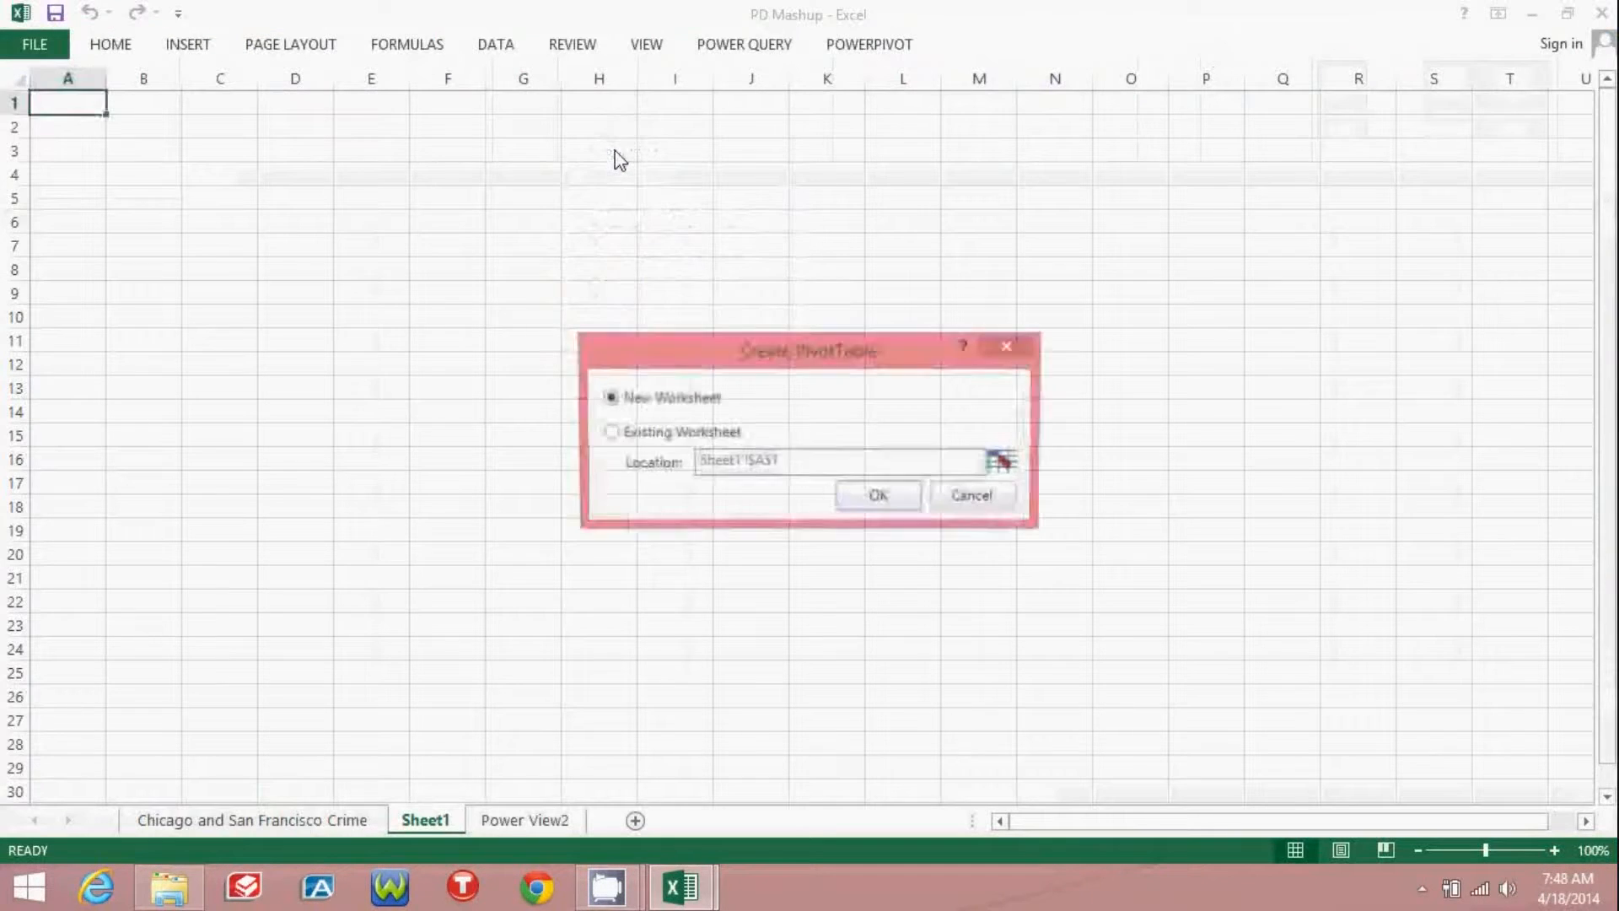
{"action": "left_click", "coordinate": [871, 497]}
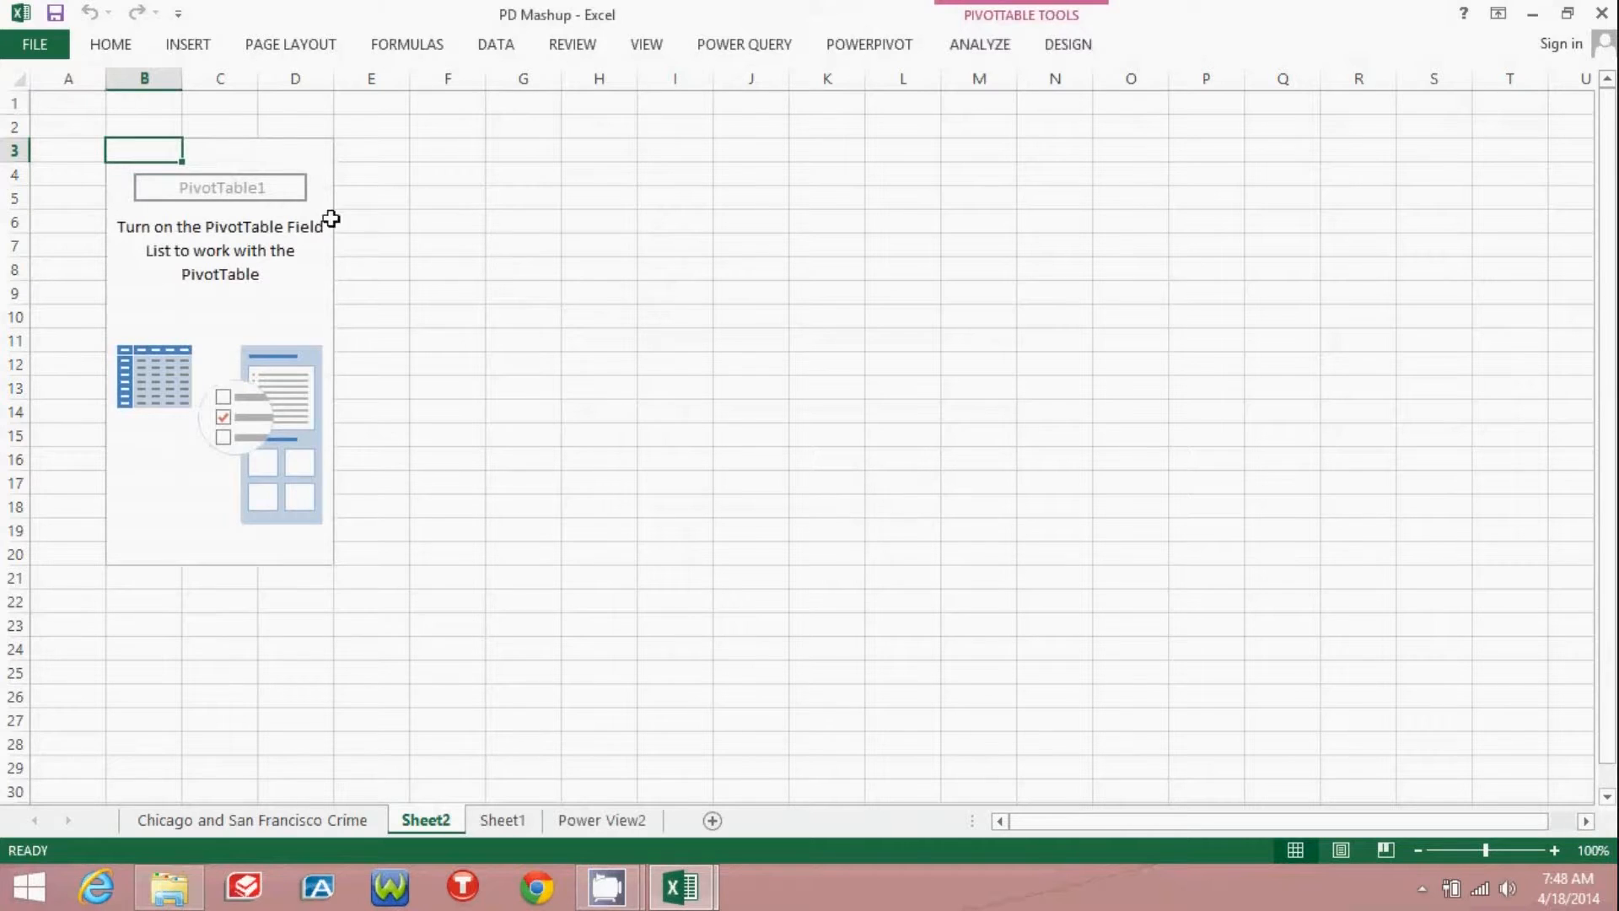
{"action": "right_click", "coordinate": [164, 153]}
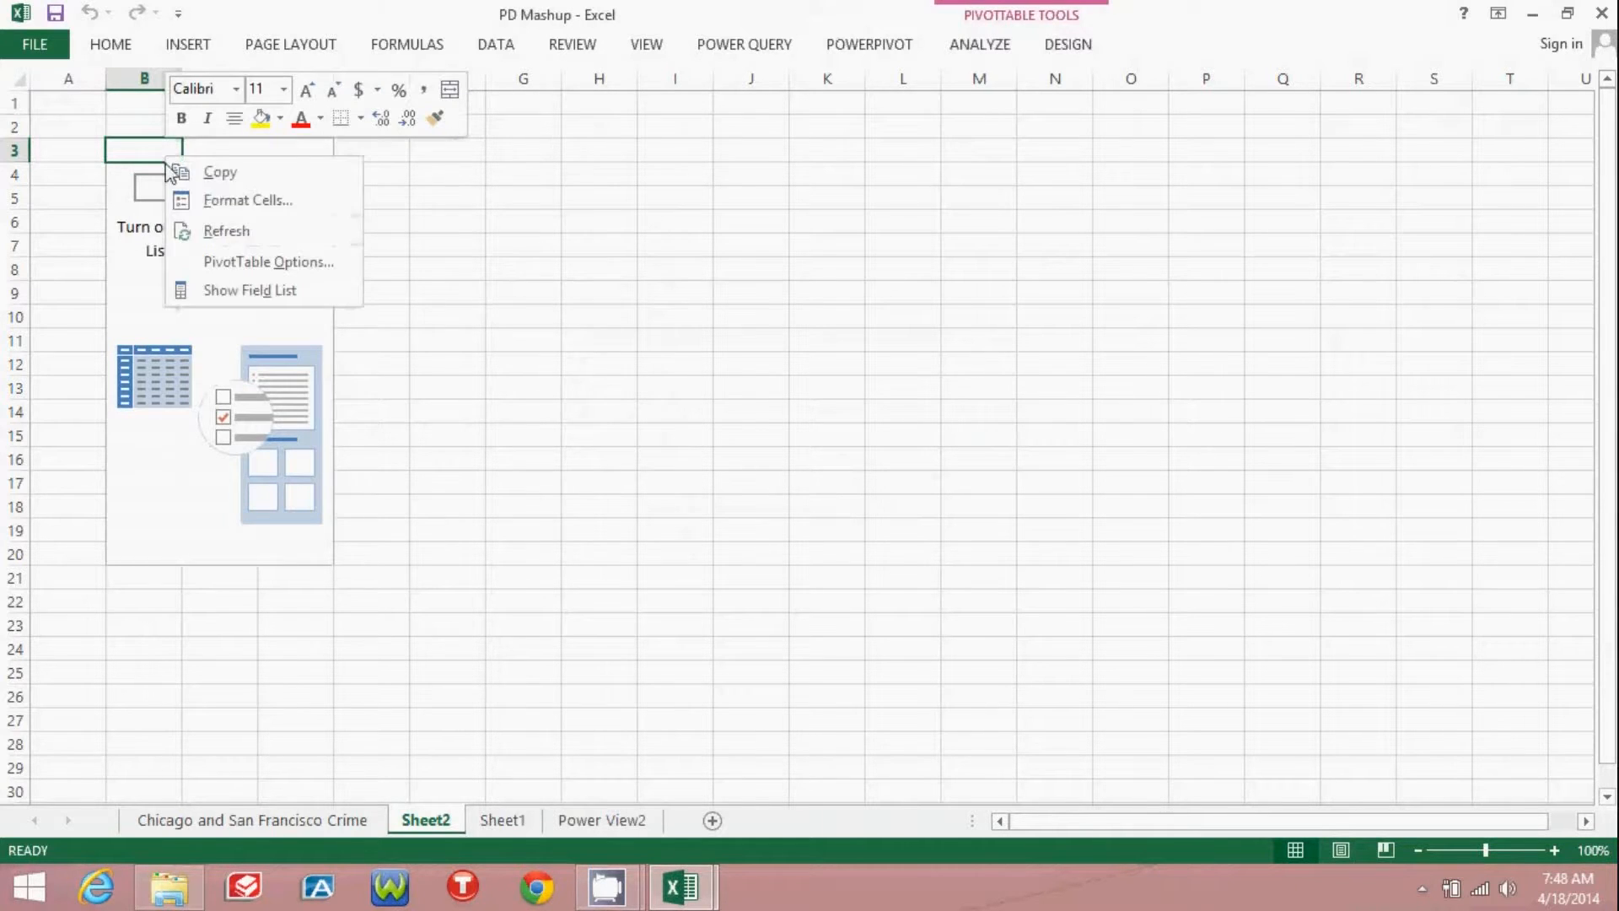
{"action": "left_click", "coordinate": [229, 294]}
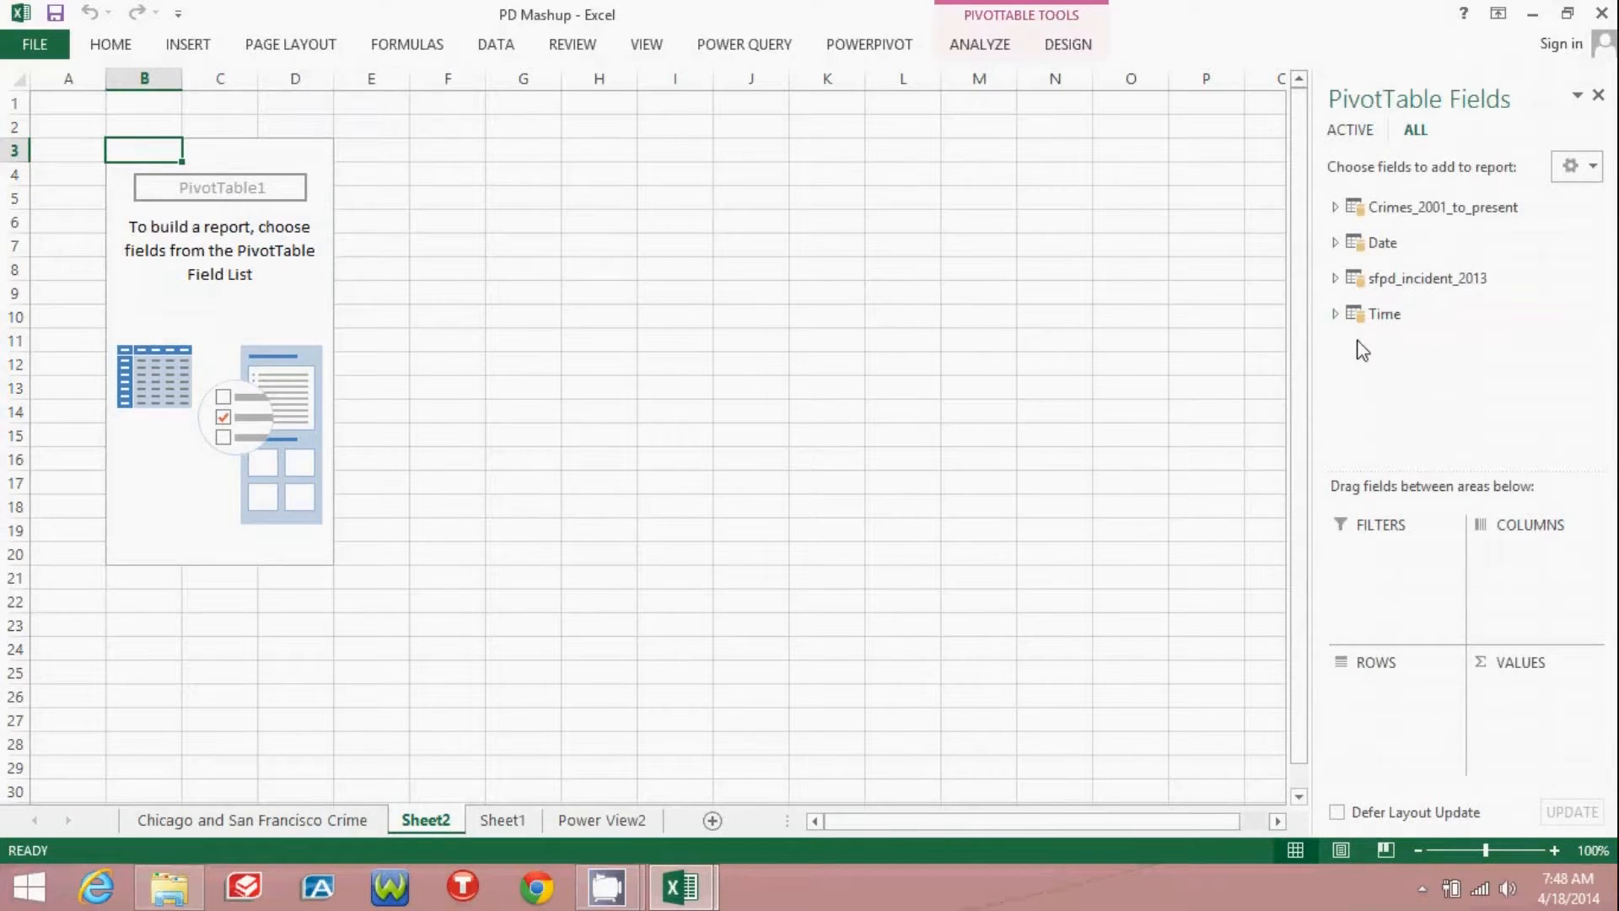
Add Chicago Crime Count from the Crimes_2001_to_present table to the PivotTable values
{"action": "mouse_move", "coordinate": [1332, 218]}
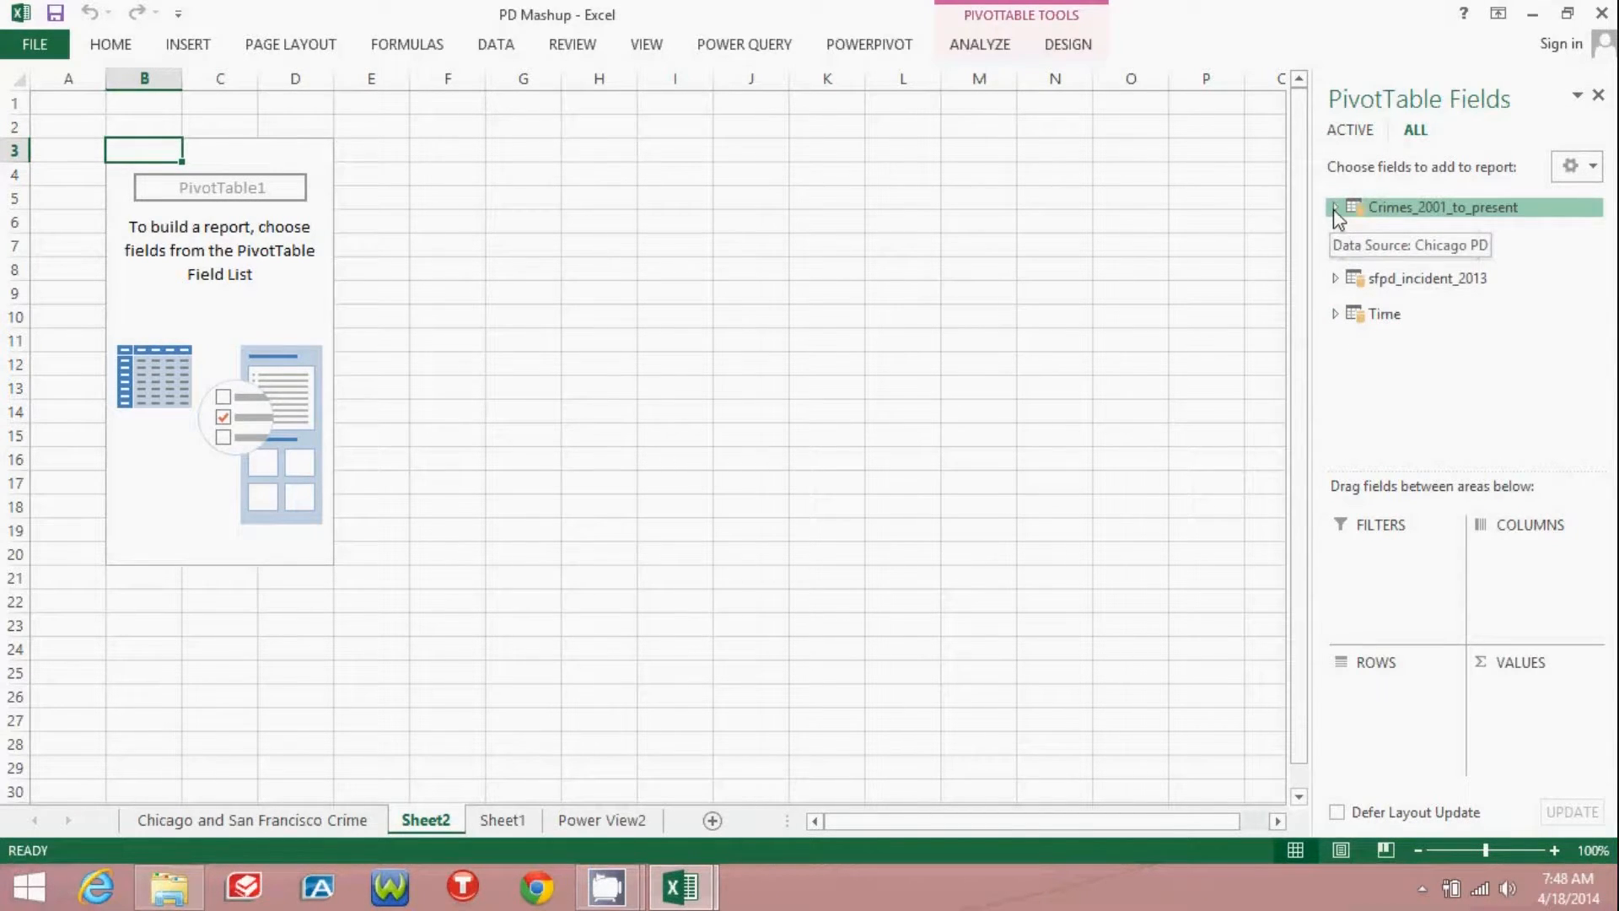
{"action": "left_click", "coordinate": [1335, 211]}
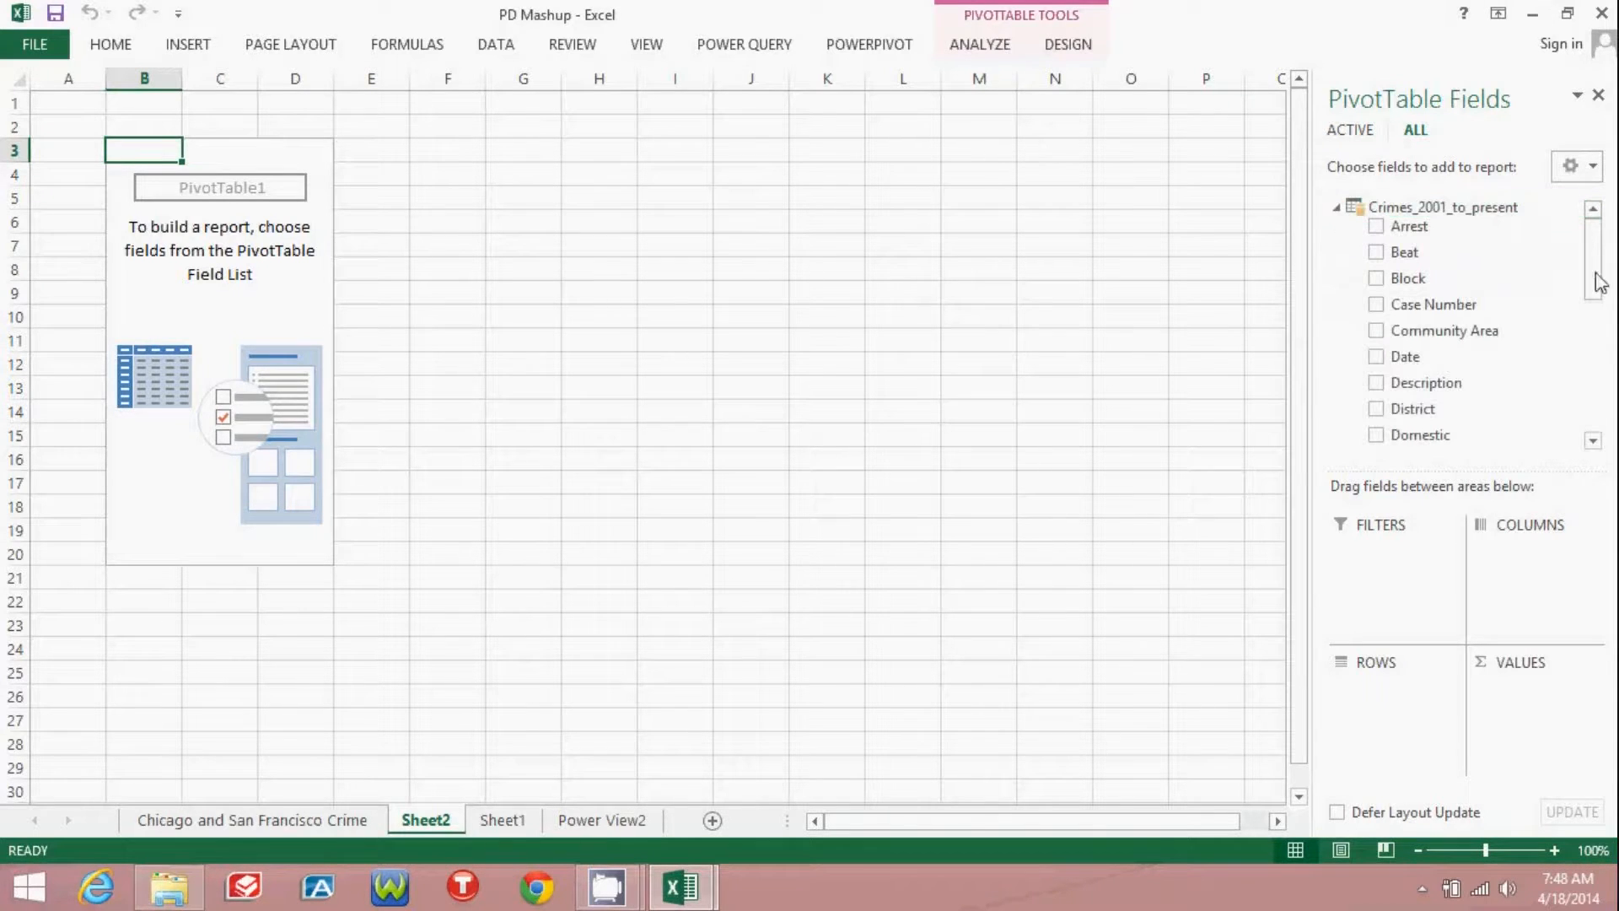
{"action": "scroll", "coordinate": [1602, 281], "scroll_direction": "down", "scroll_amount": 1}
{"action": "left_click_drag", "start_coordinate": [1602, 281], "coordinate": [1601, 350]}
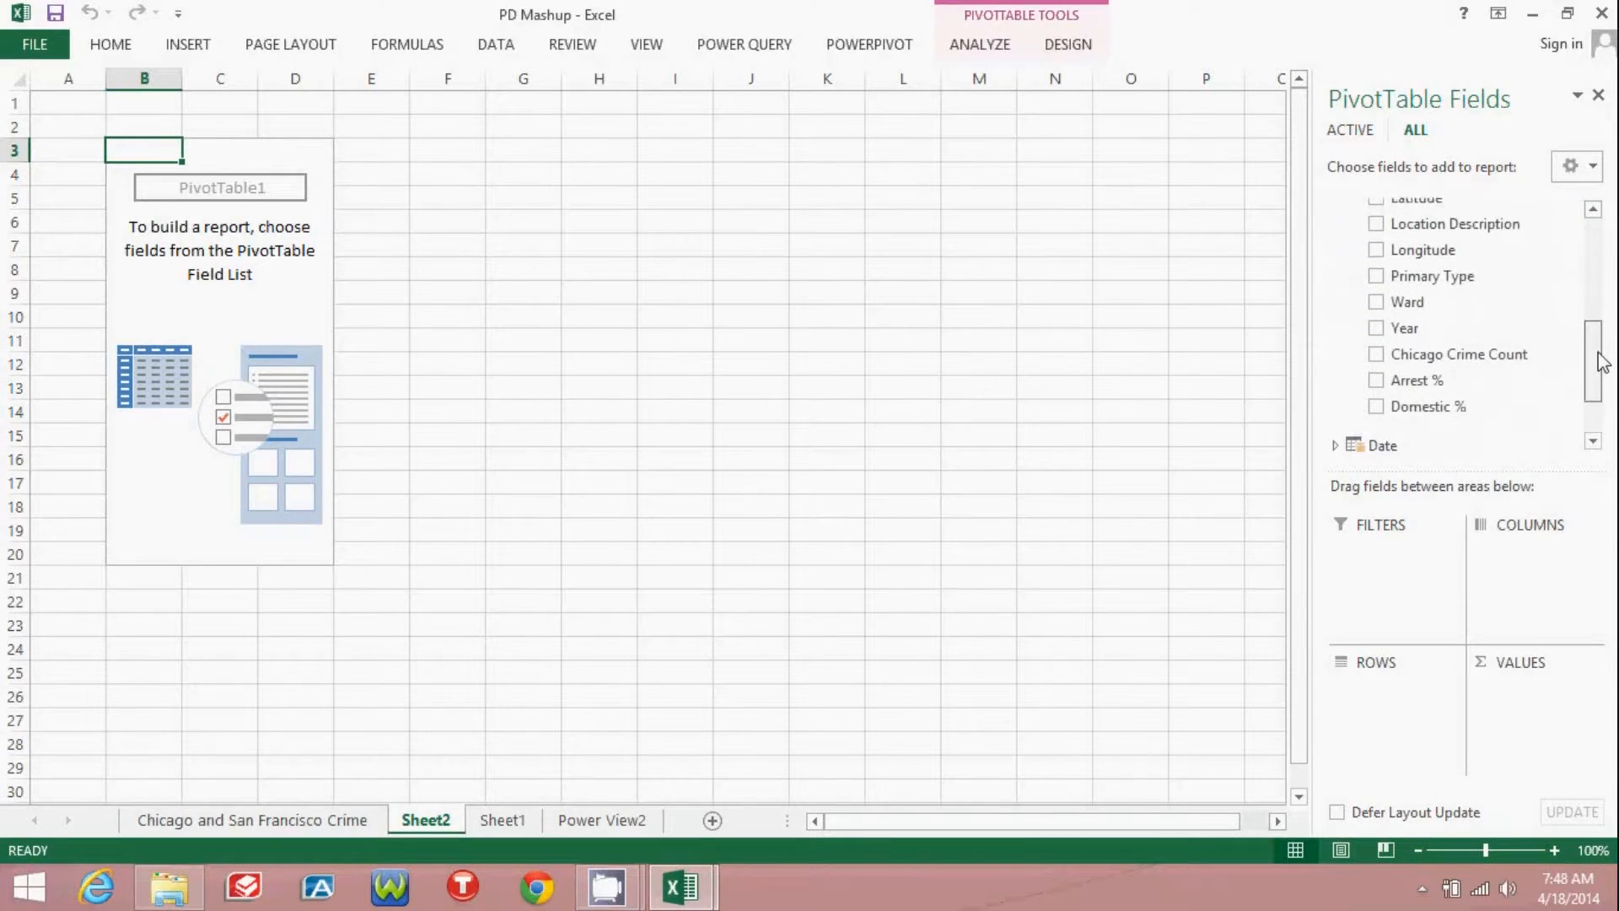
{"action": "left_click", "coordinate": [1376, 351]}
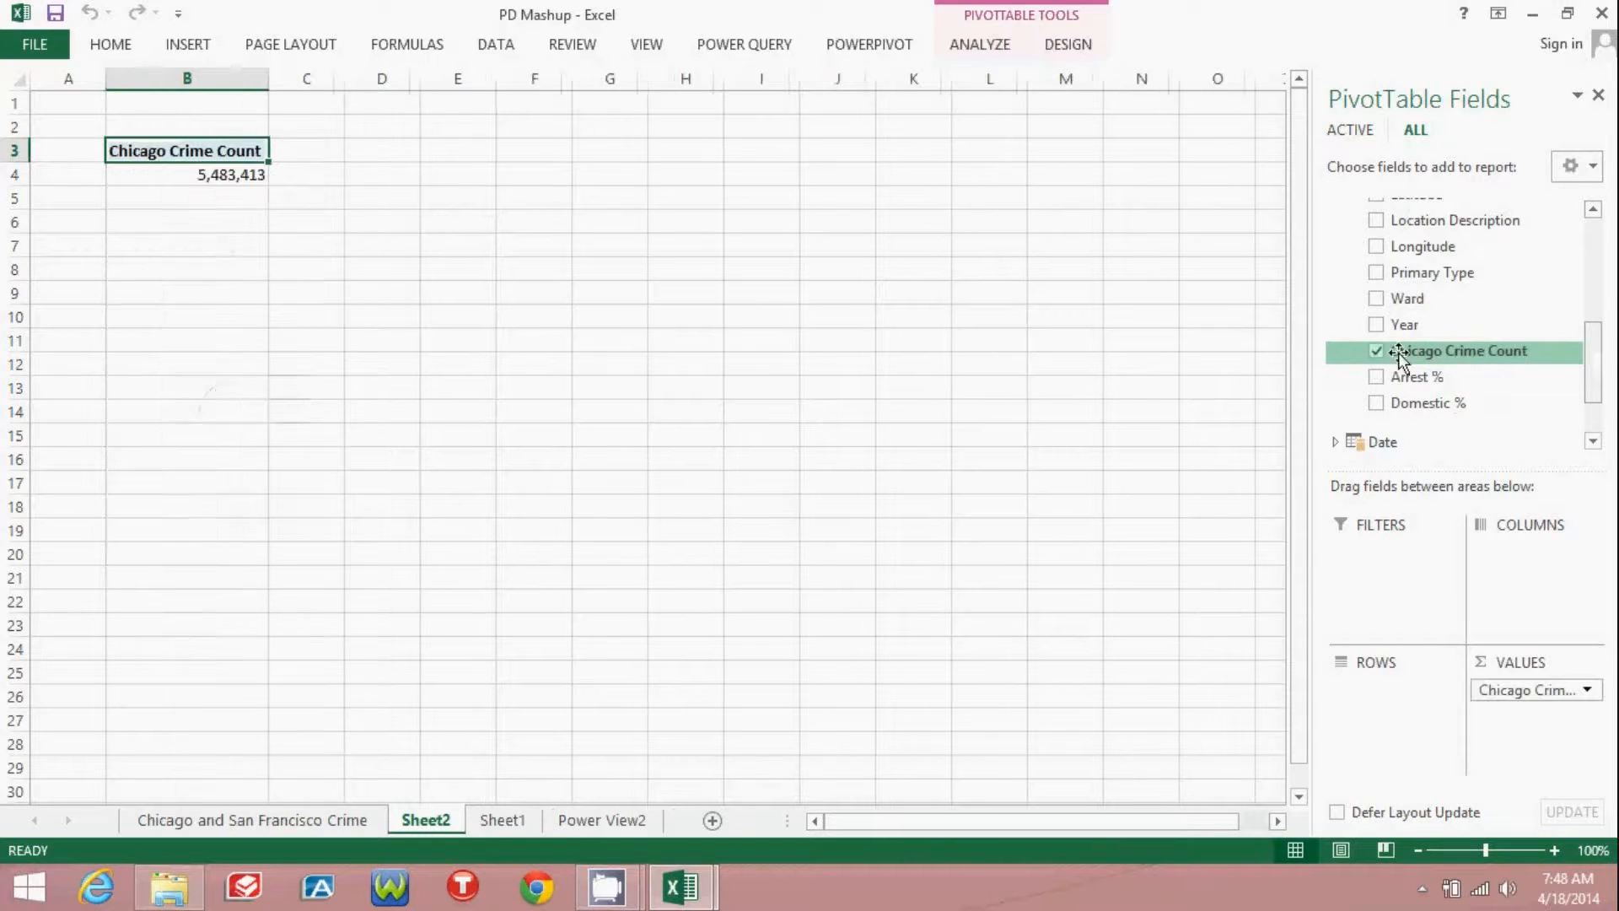
Add SFPD Count from the sfpd_incident_2013 table to the PivotTable values
{"action": "left_click_drag", "start_coordinate": [1596, 370], "coordinate": [1592, 397]}
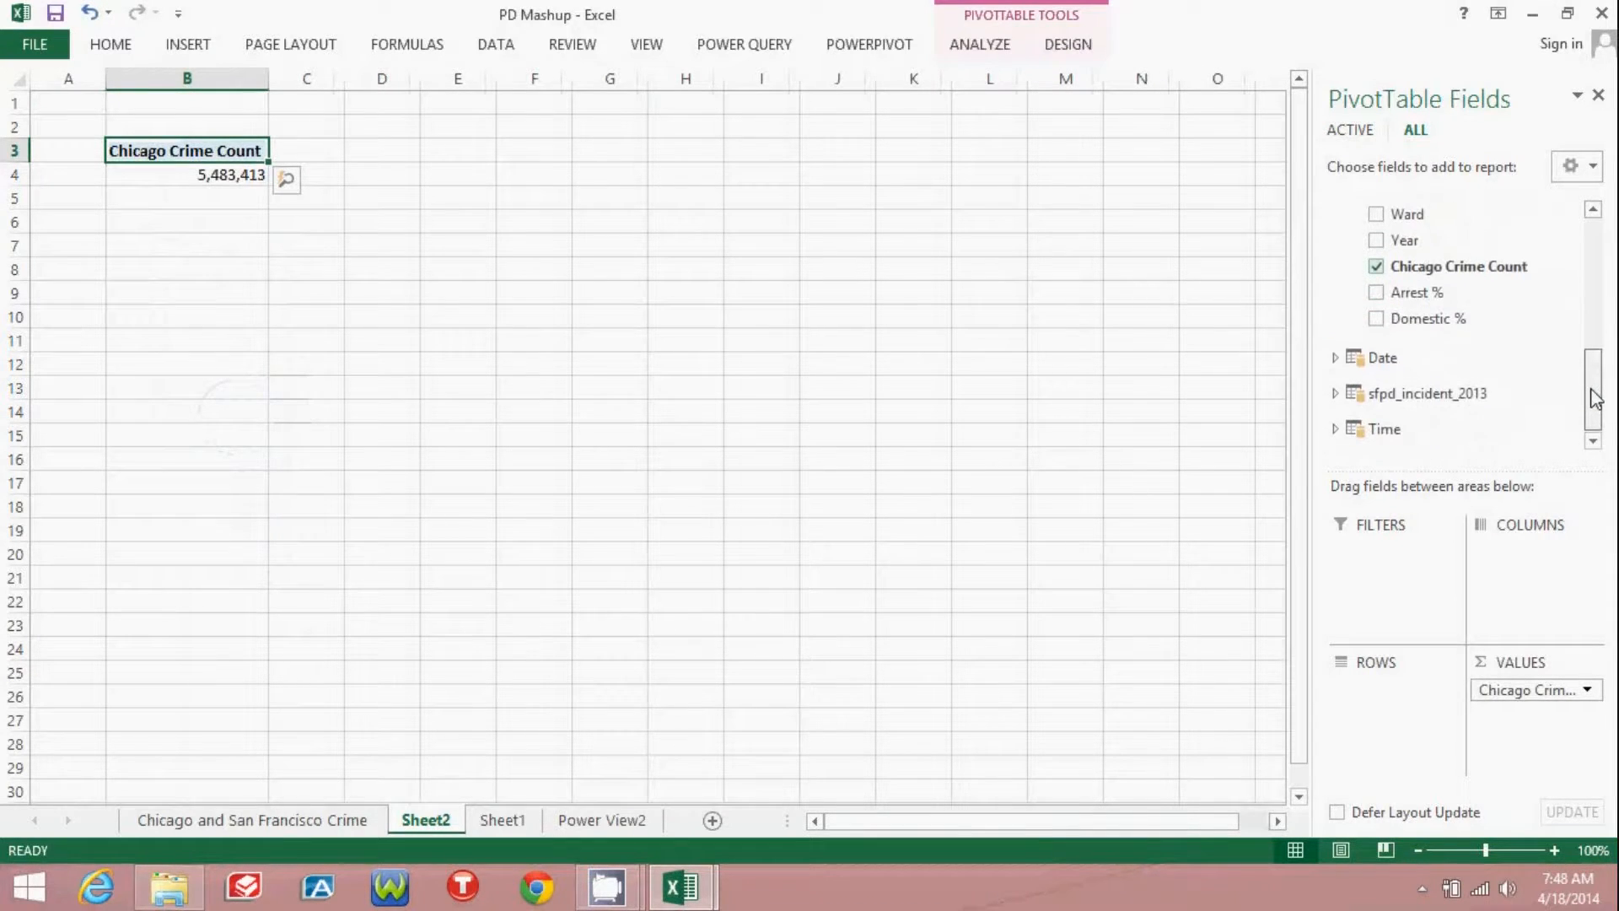
{"action": "left_click", "coordinate": [1336, 389]}
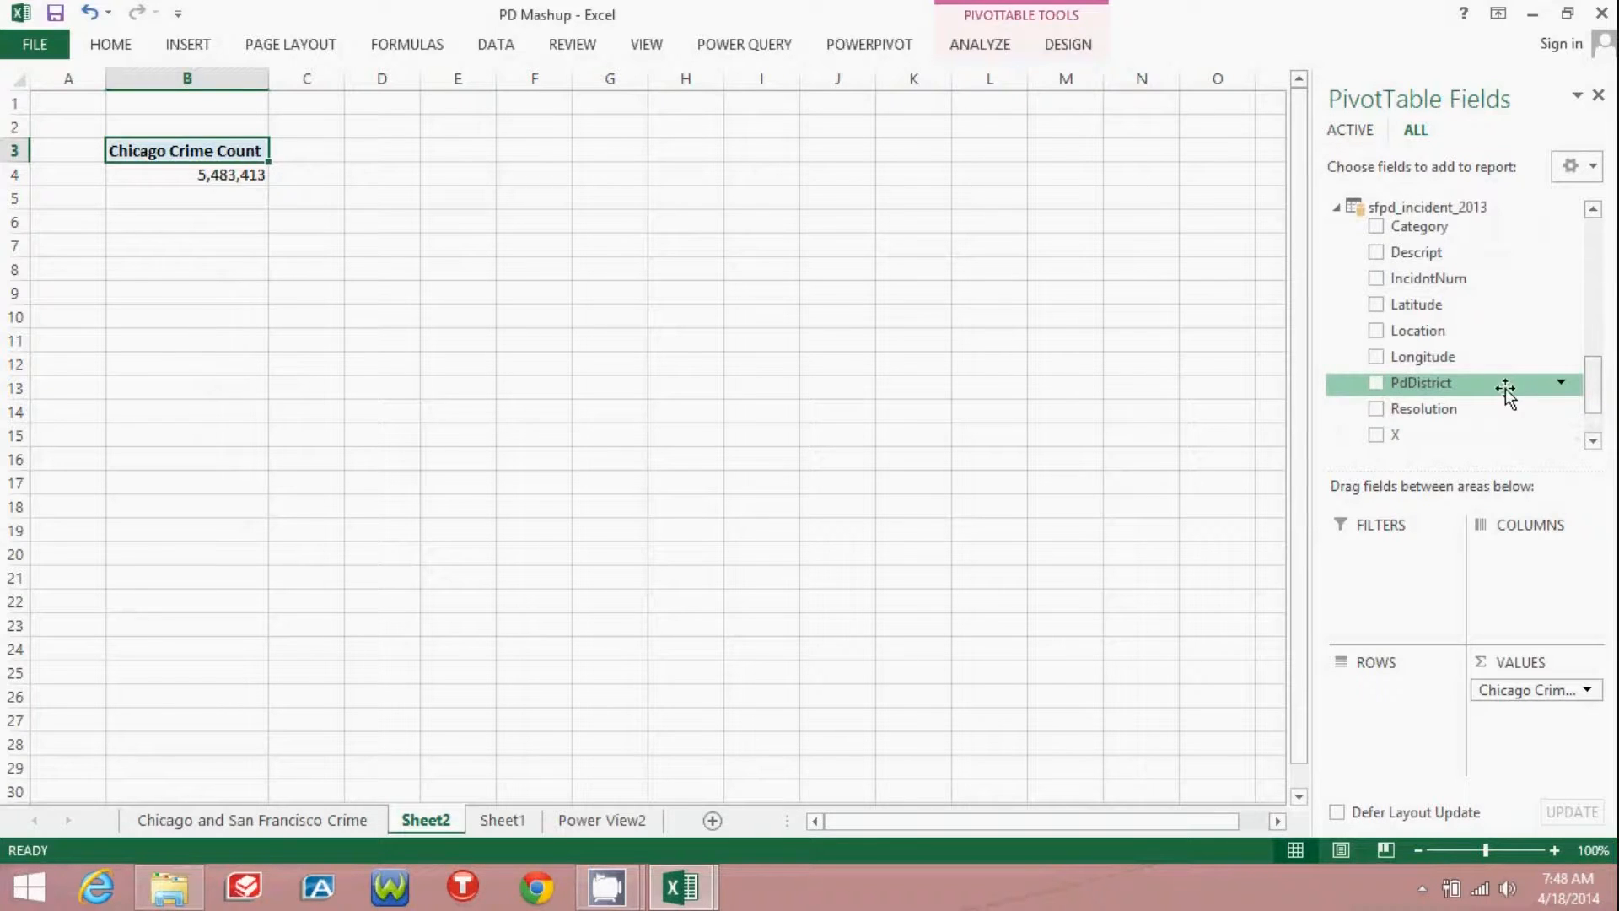
{"action": "scroll", "coordinate": [1594, 399], "scroll_direction": "down", "scroll_amount": 1}
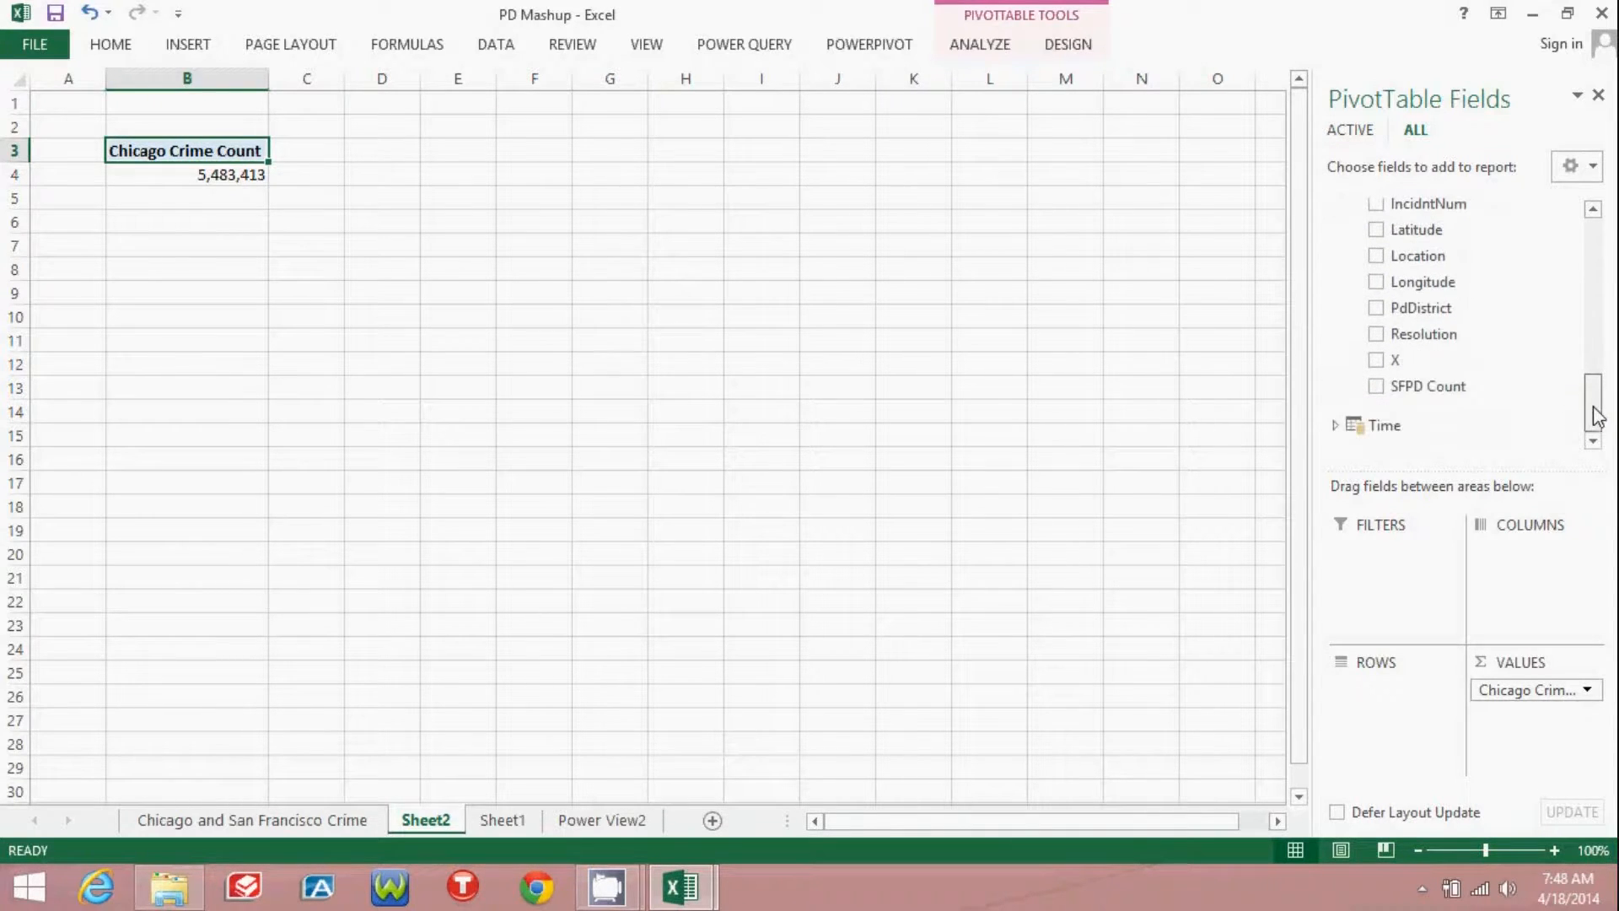
{"action": "left_click", "coordinate": [1369, 389]}
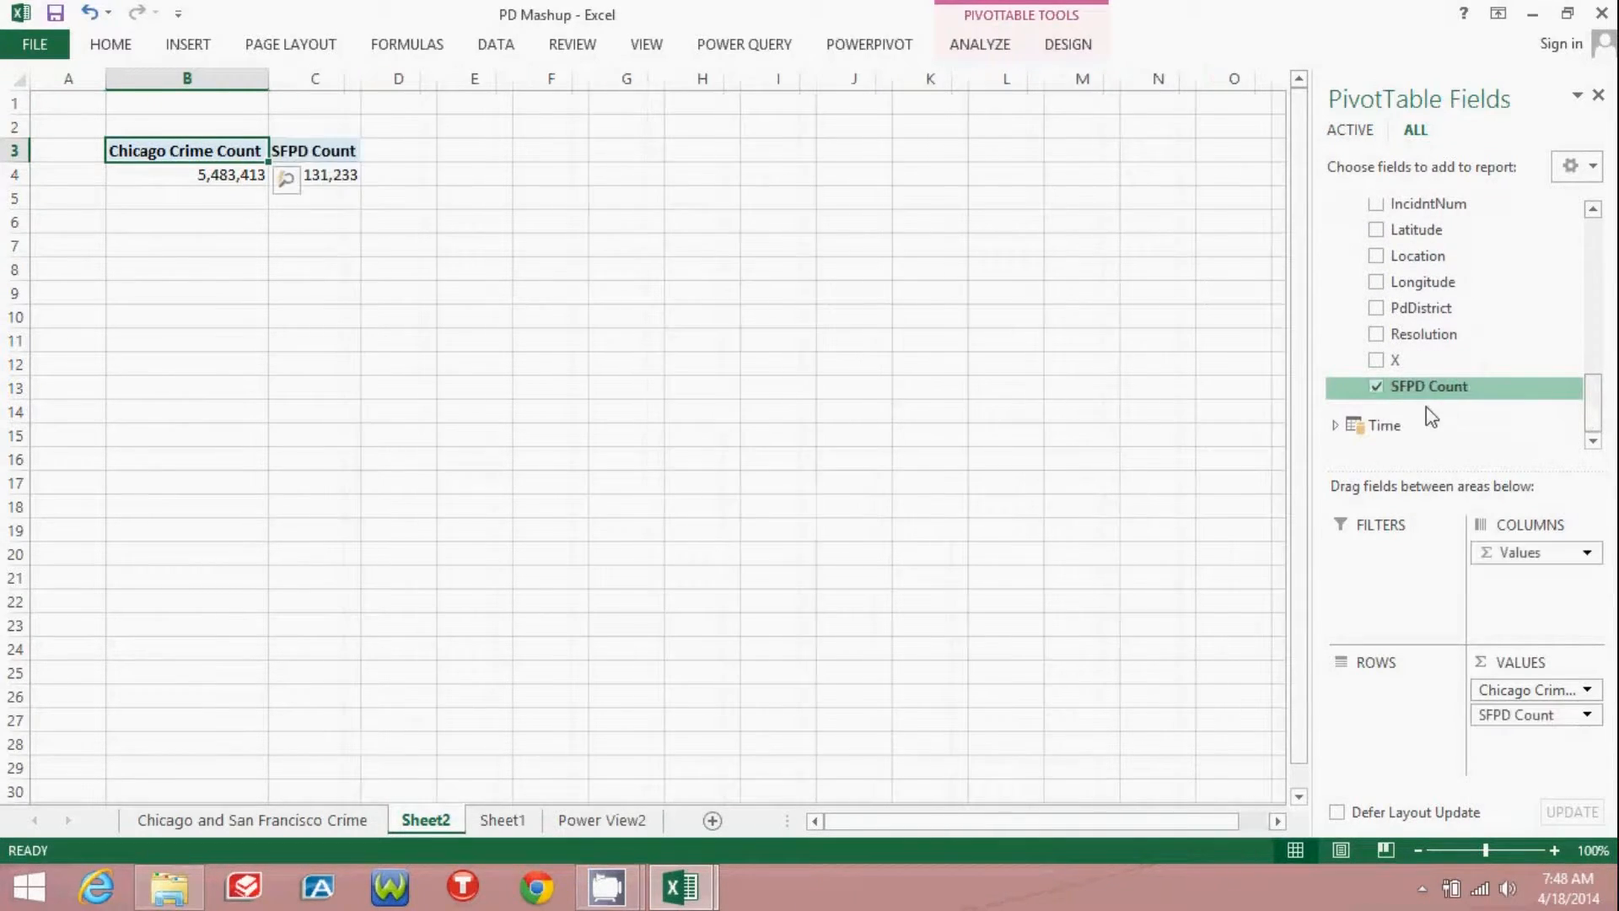
Add the Calendar hierarchy from the Date table to the PivotTable as a report filter
{"action": "scroll", "coordinate": [1599, 399], "scroll_direction": "up", "scroll_amount": 2}
{"action": "left_click_drag", "start_coordinate": [1599, 399], "coordinate": [1599, 344]}
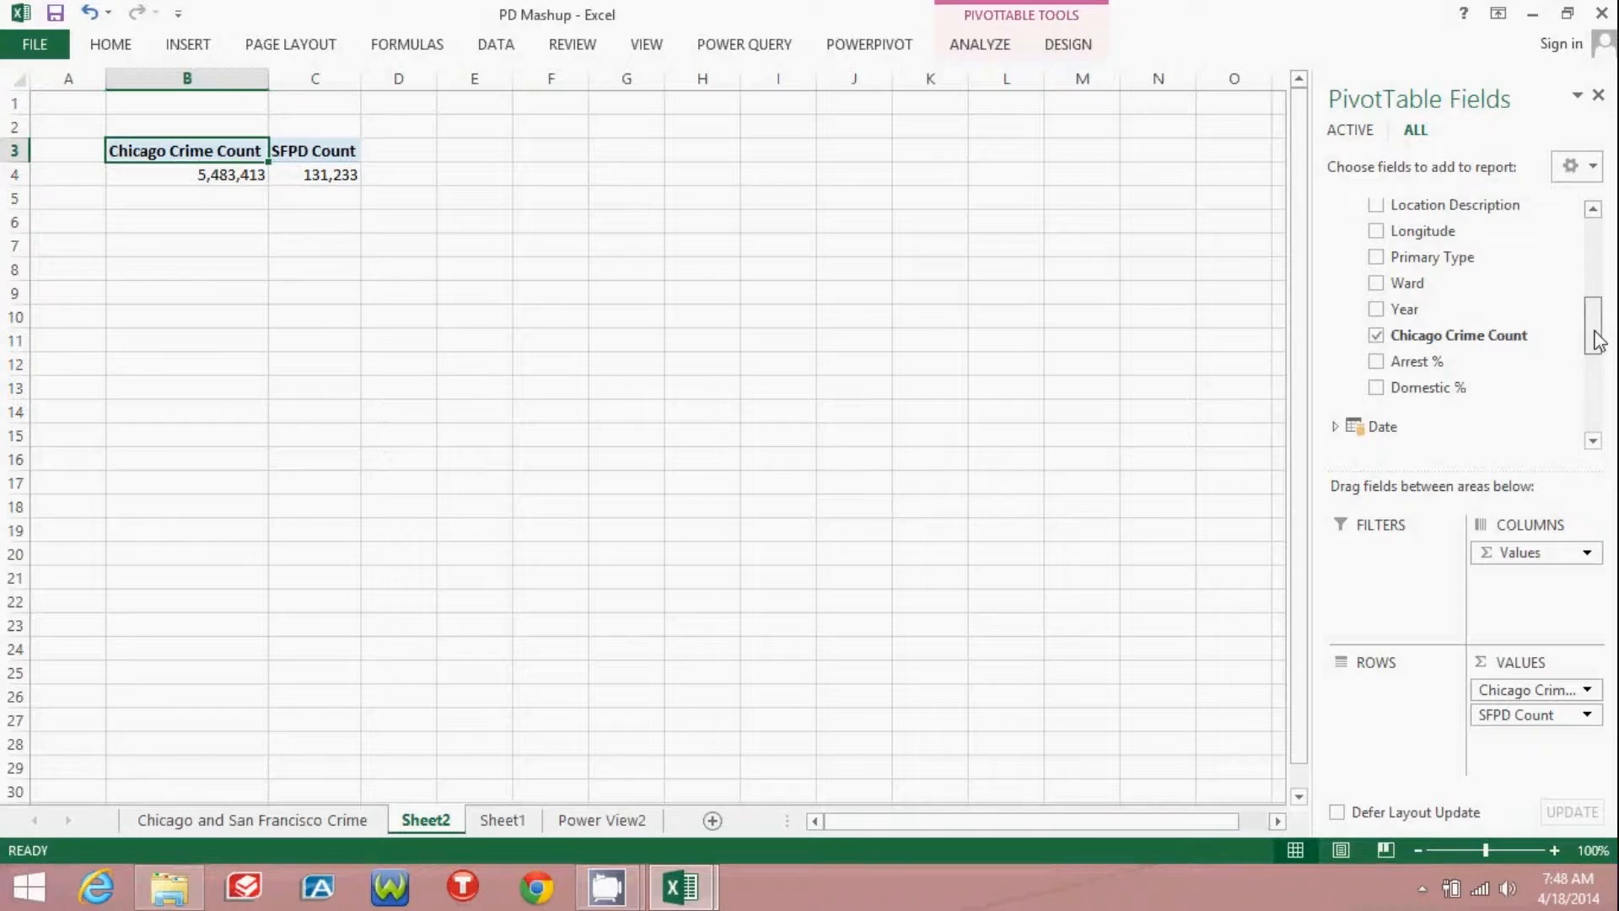
{"action": "left_click_drag", "start_coordinate": [1599, 343], "coordinate": [1596, 363]}
{"action": "left_click", "coordinate": [1336, 315]}
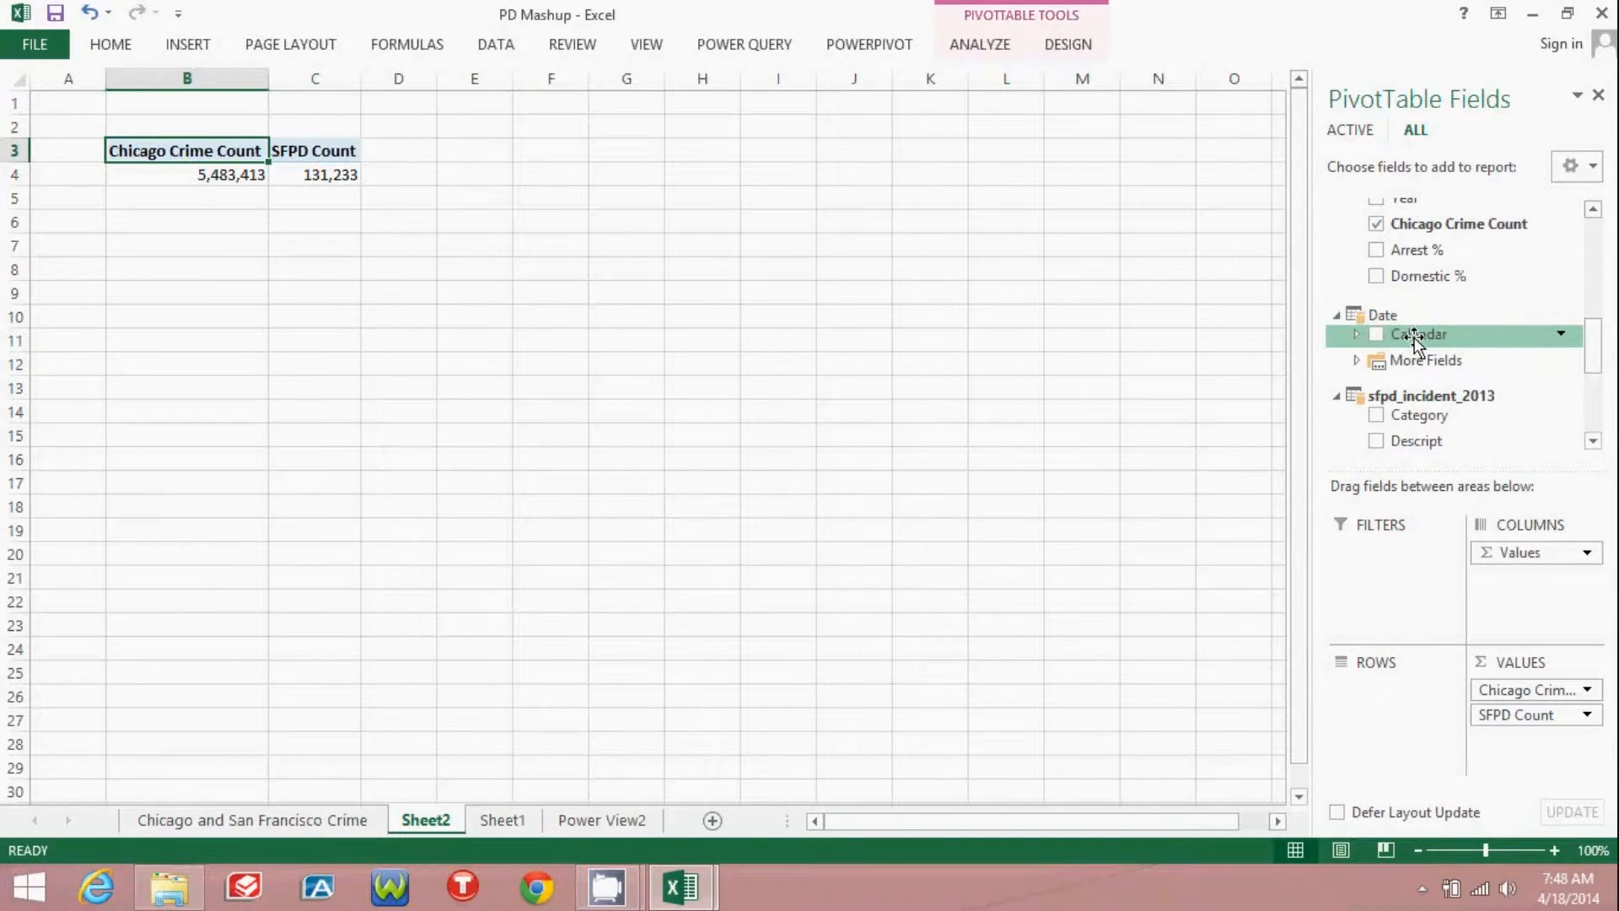
{"action": "left_click_drag", "start_coordinate": [1415, 342], "coordinate": [1383, 557]}
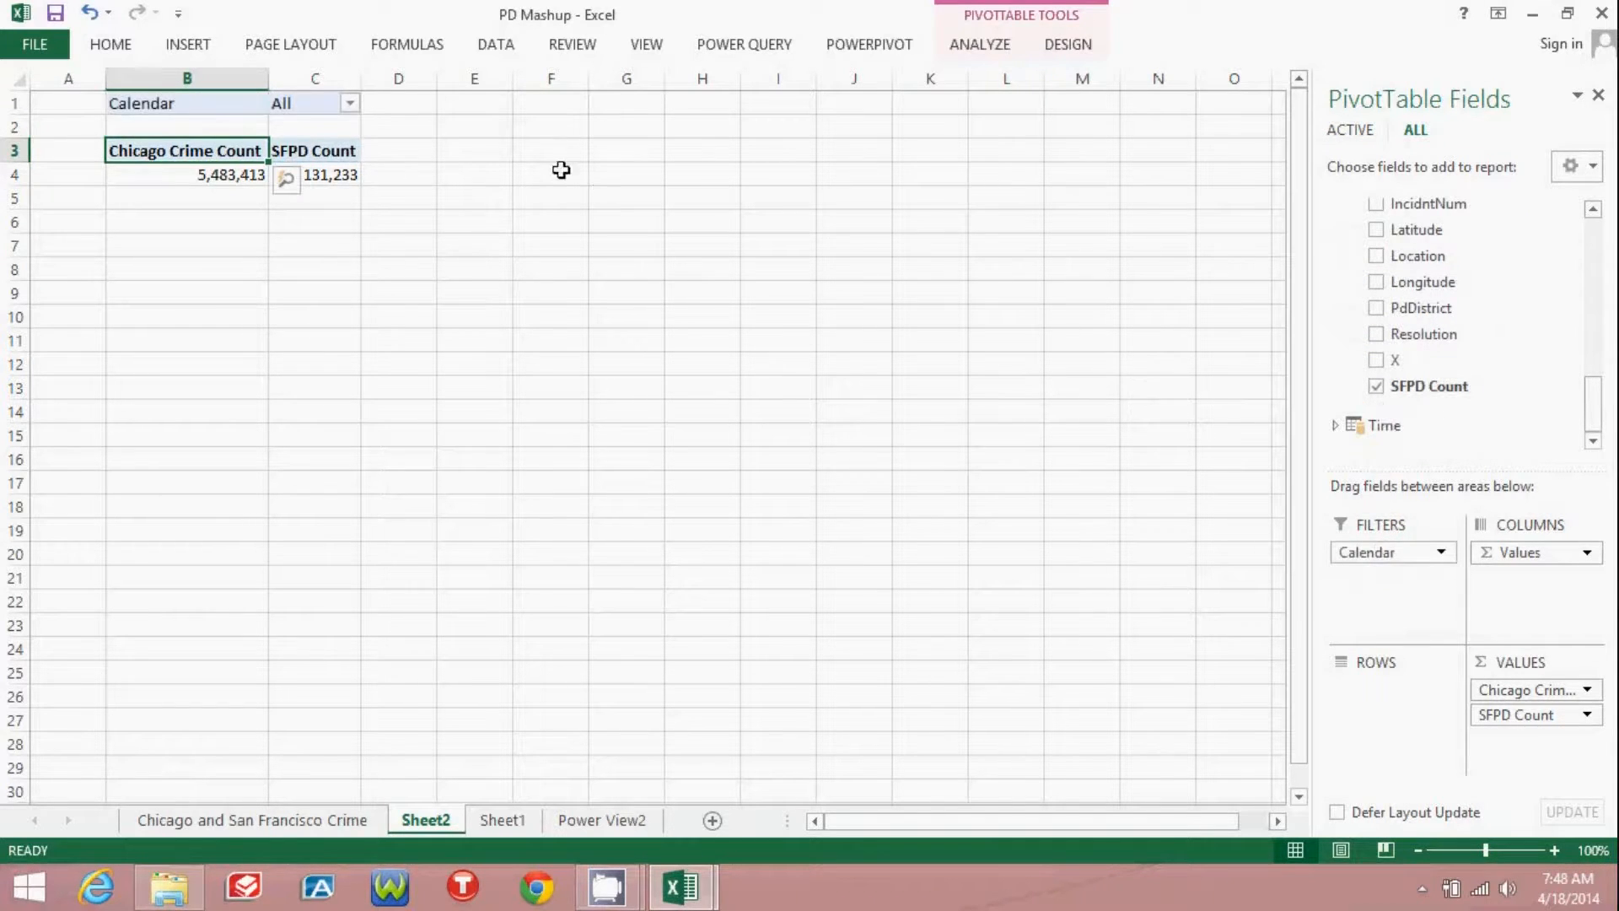
Filter the PivotTable's Calendar hierarchy to the year 2013
{"action": "left_click", "coordinate": [349, 105]}
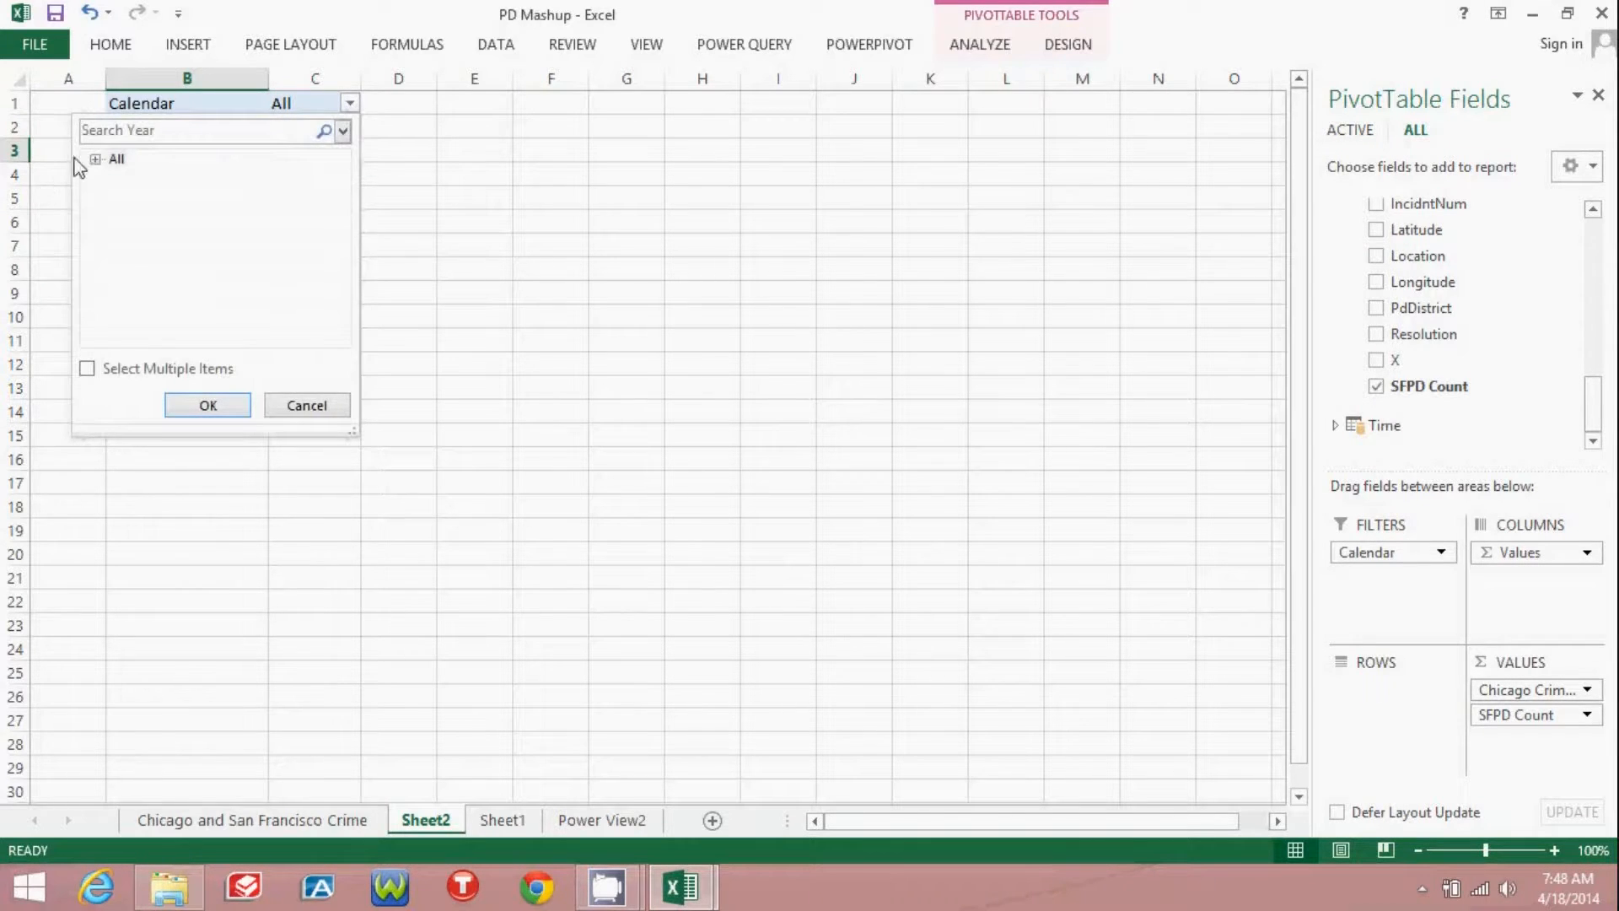
{"action": "left_click", "coordinate": [95, 160]}
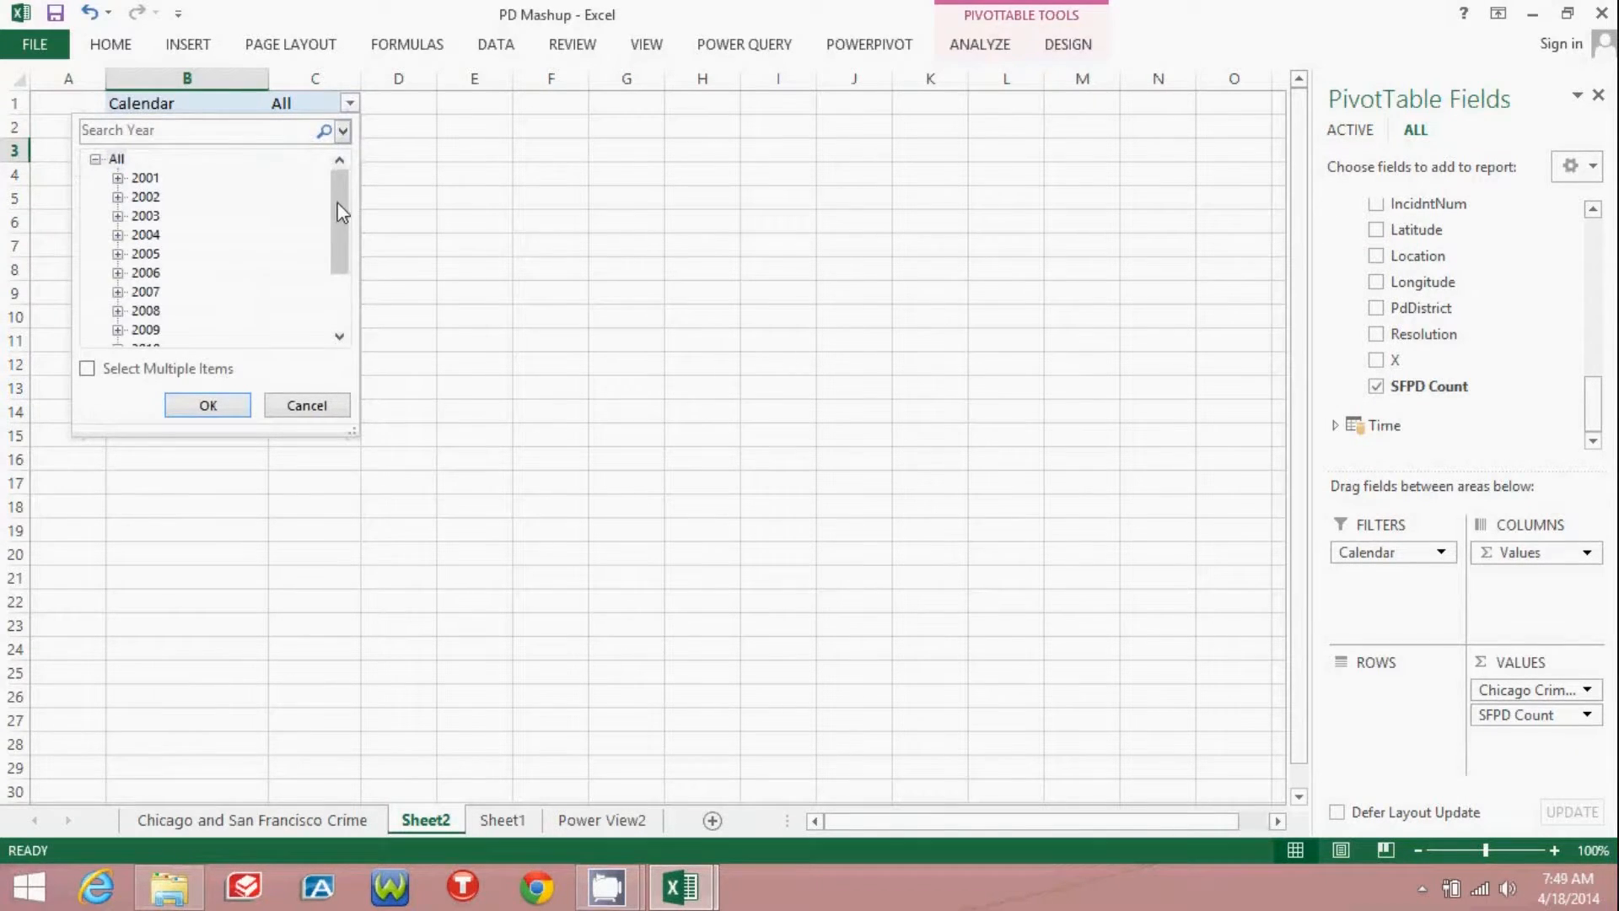
{"action": "left_click_drag", "start_coordinate": [336, 206], "coordinate": [321, 298]}
{"action": "left_click", "coordinate": [148, 310]}
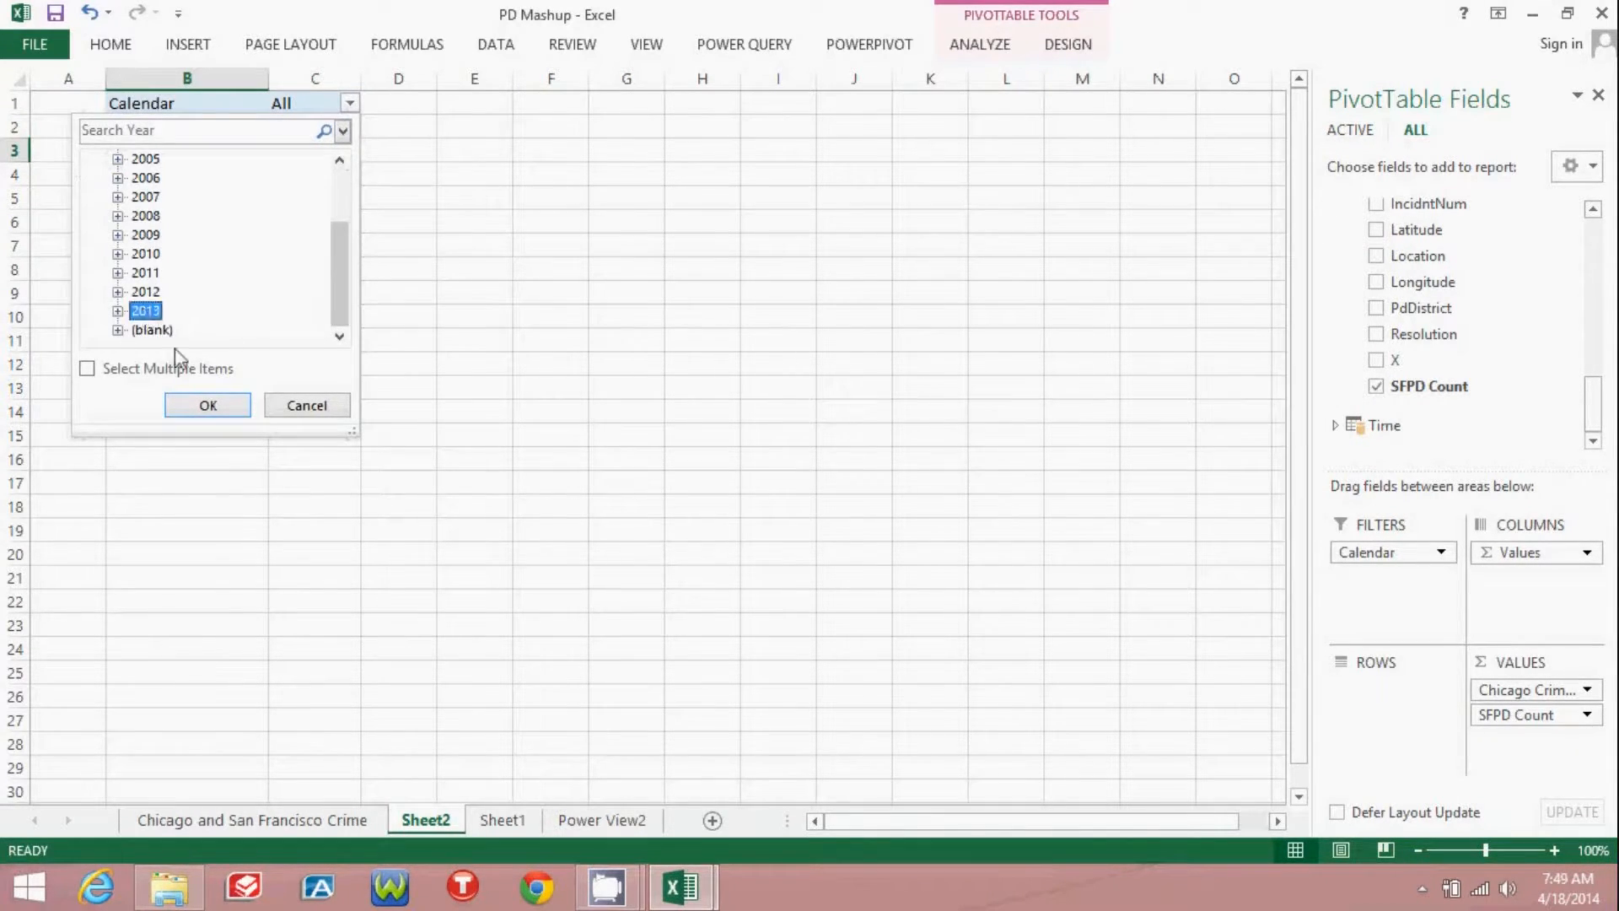
{"action": "left_click", "coordinate": [204, 405]}
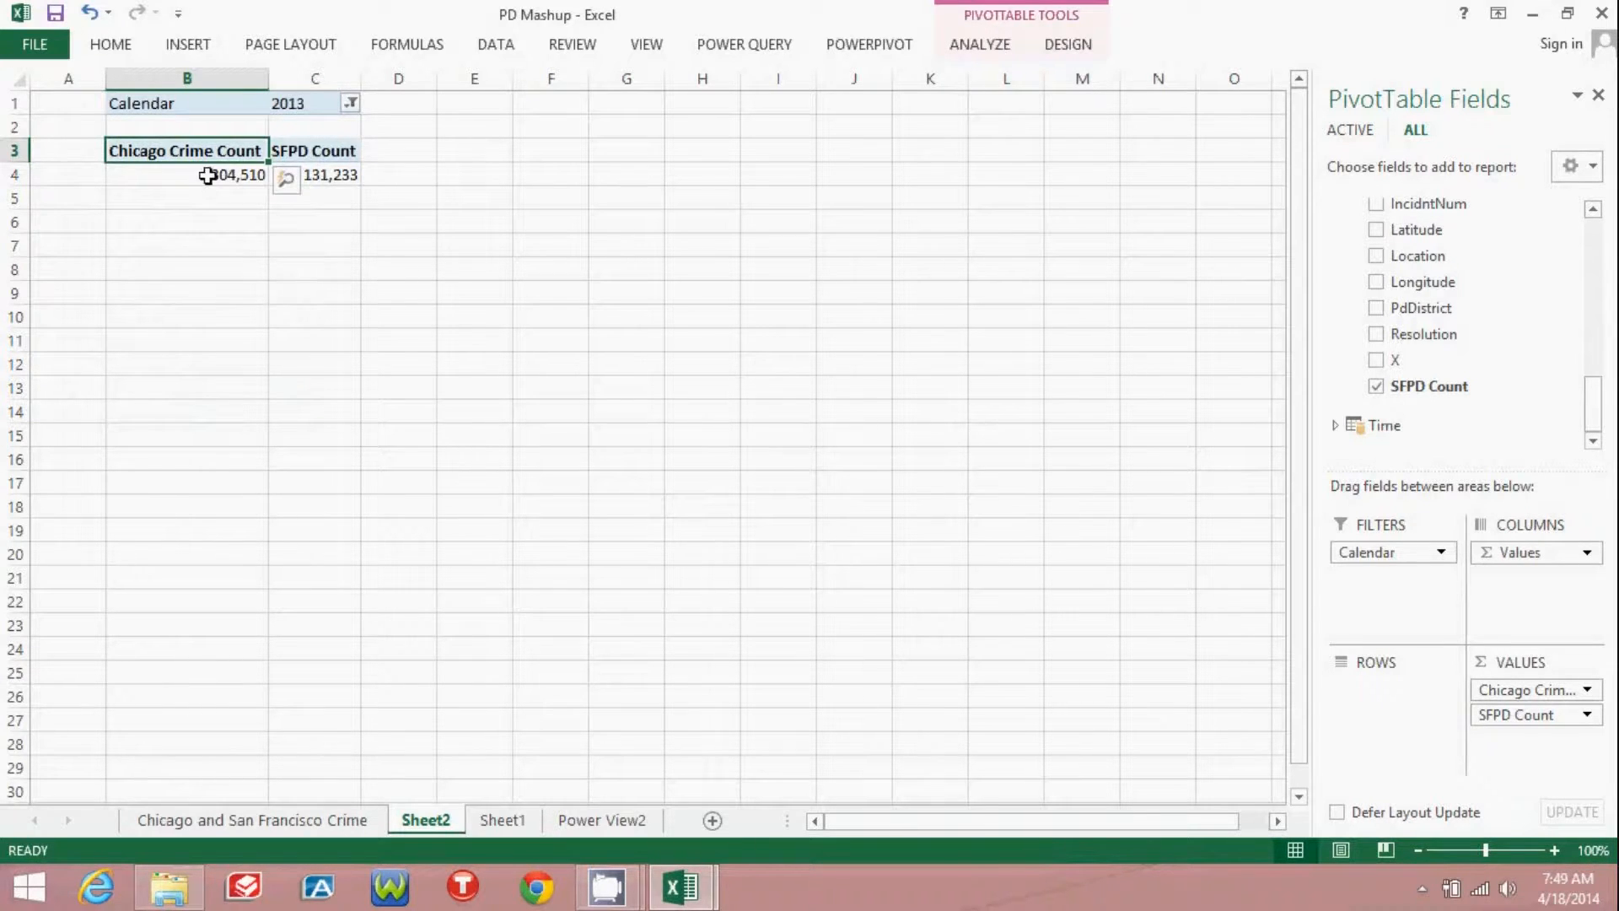
Compare the Chicago and San Francisco counts for 2013 in the PivotTable
{"action": "left_click", "coordinate": [334, 176]}
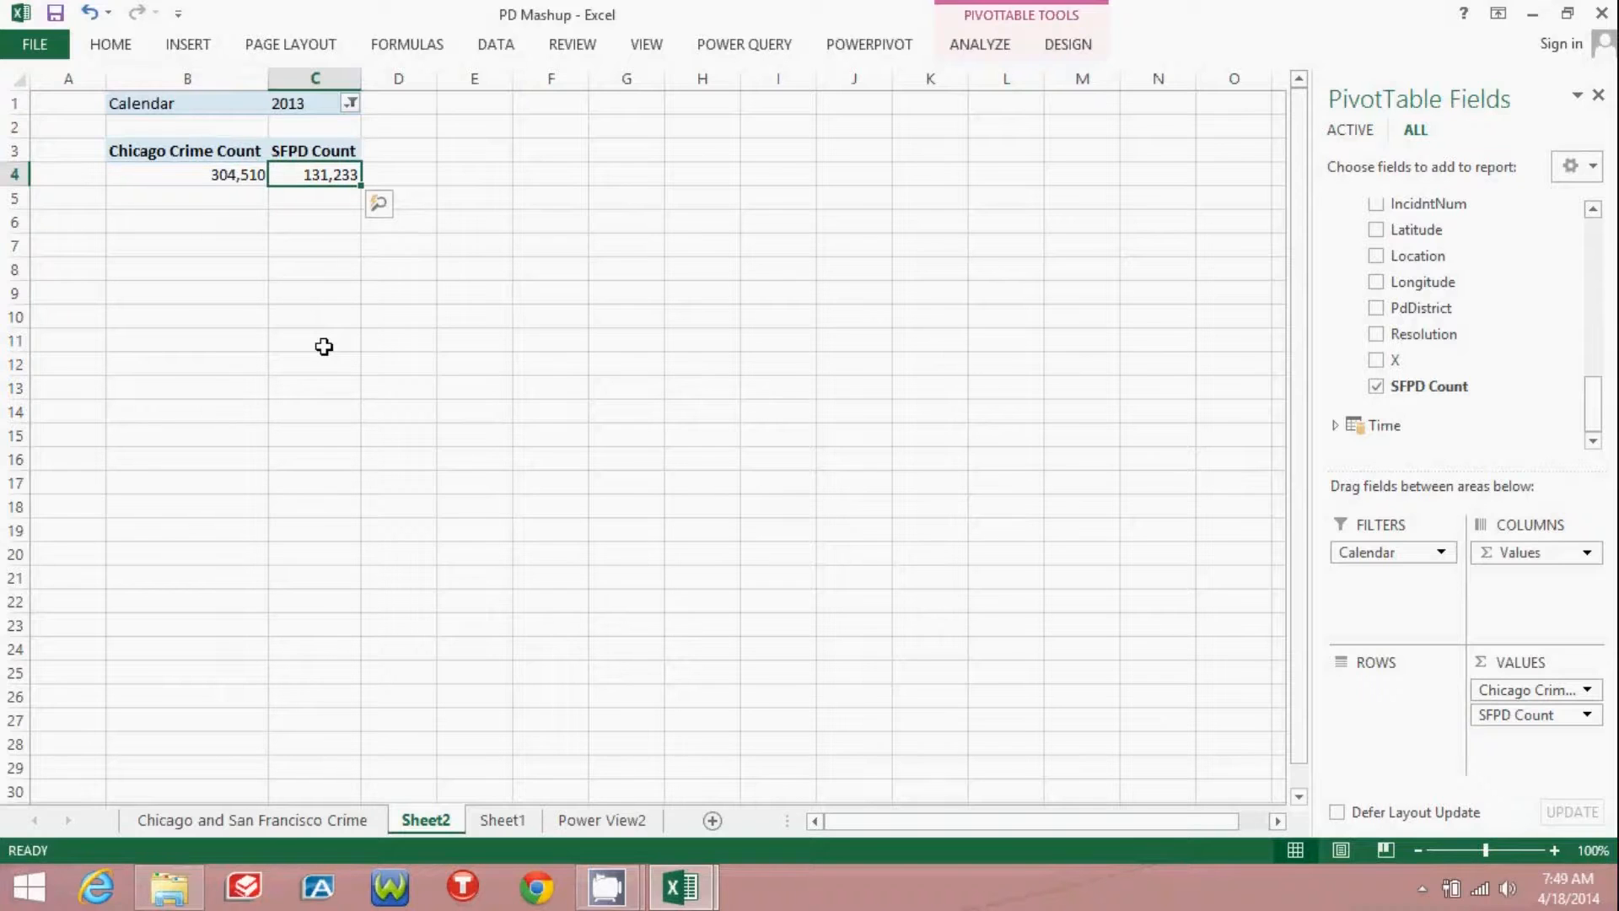
{"action": "key", "text": "Left"}
{"action": "key", "text": "Right"}
{"action": "key", "text": "Left"}
{"action": "key", "text": "Right"}
{"action": "key", "text": "Left"}
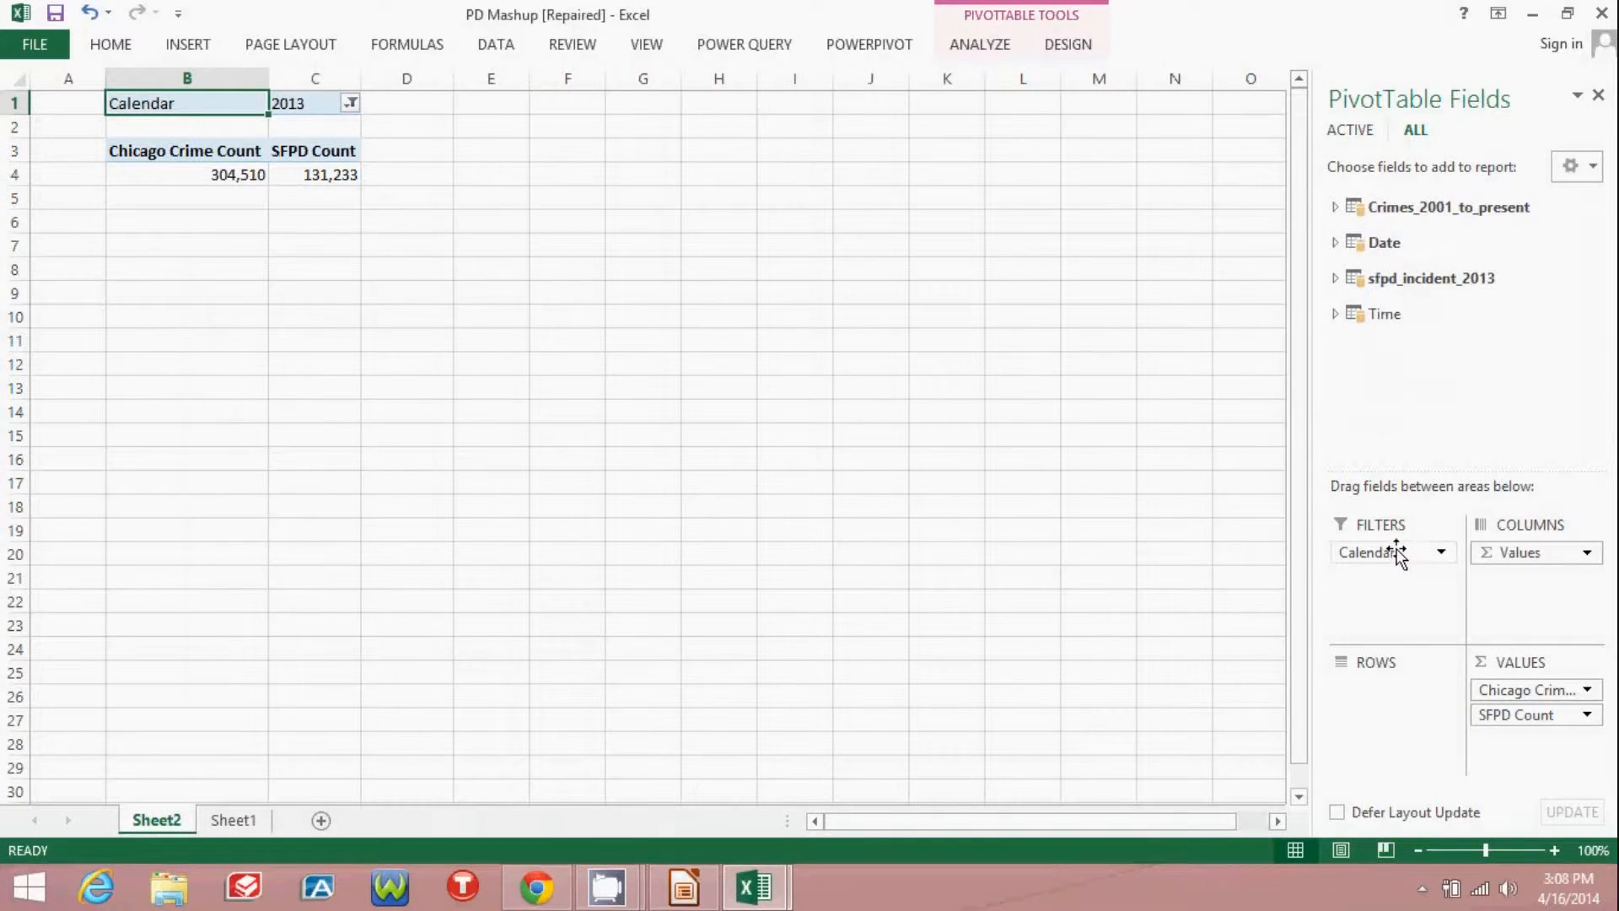
Move the Calendar hierarchy from filters to rows, expand 2013 through Q1 2013 to the days of Jan 2013, and collapse Q1 2013 again
{"action": "left_click_drag", "start_coordinate": [1391, 550], "coordinate": [1378, 685]}
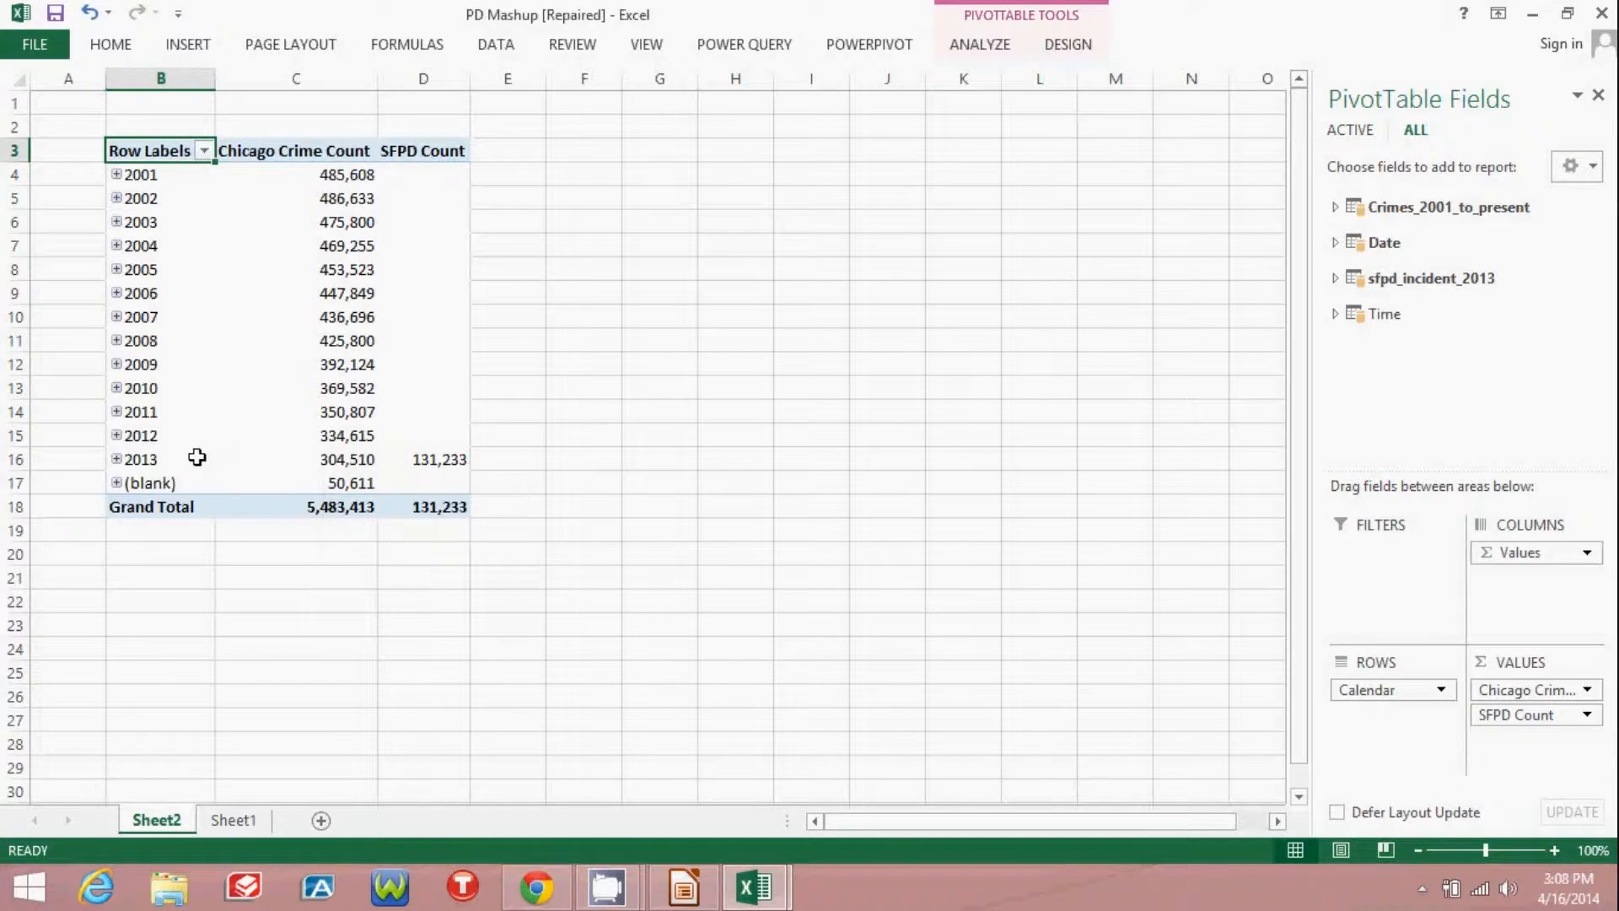
{"action": "left_click", "coordinate": [118, 460]}
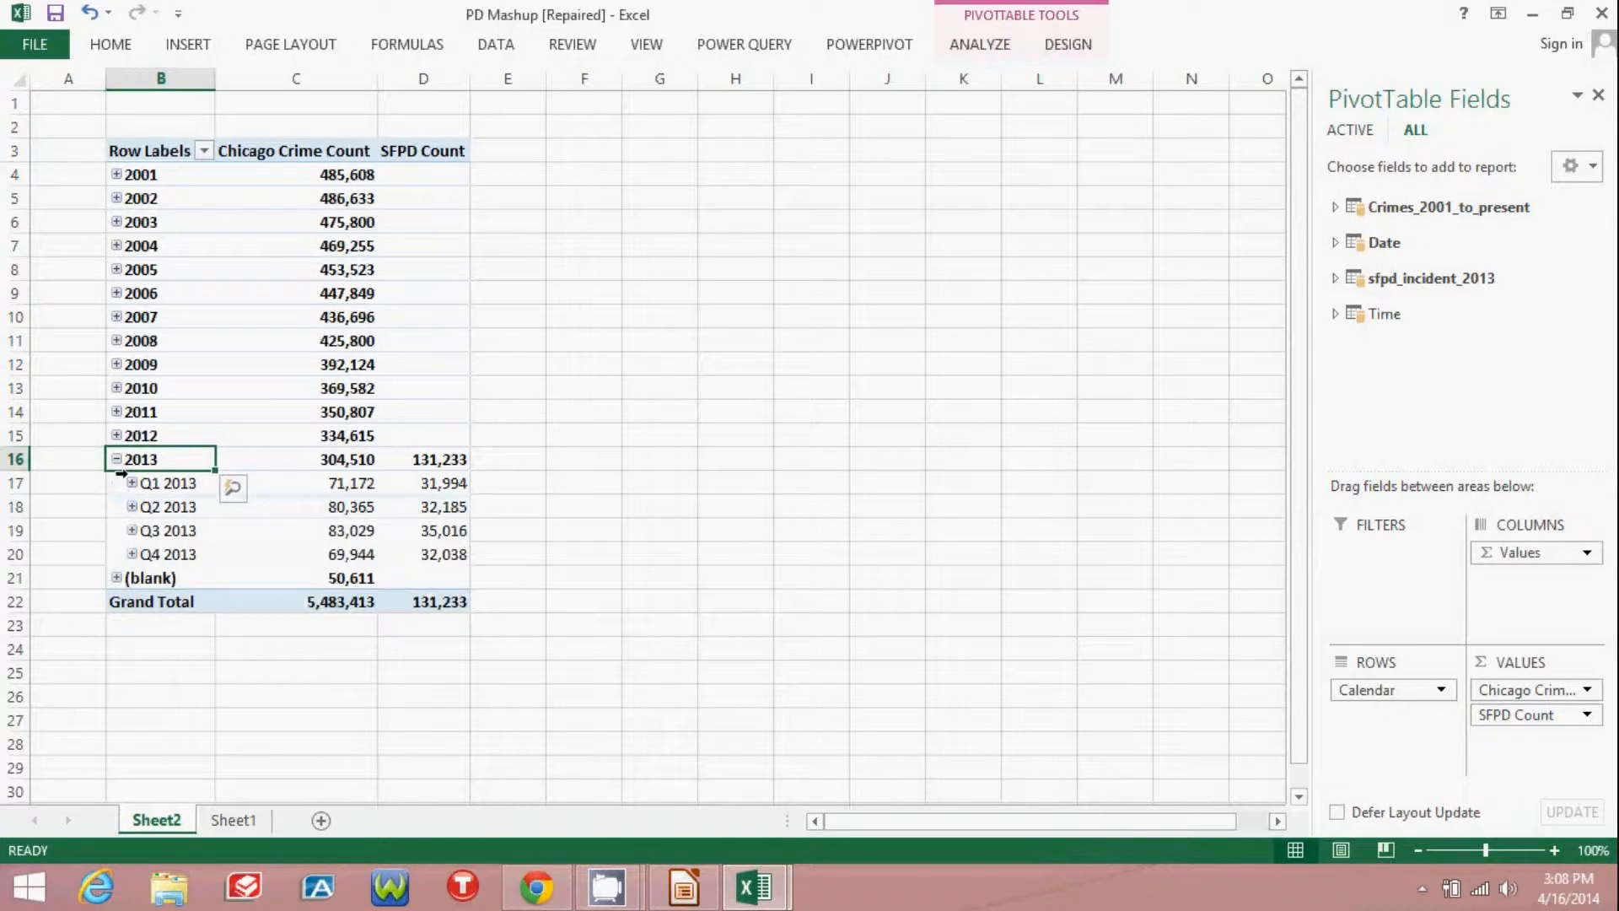
{"action": "left_click", "coordinate": [133, 484]}
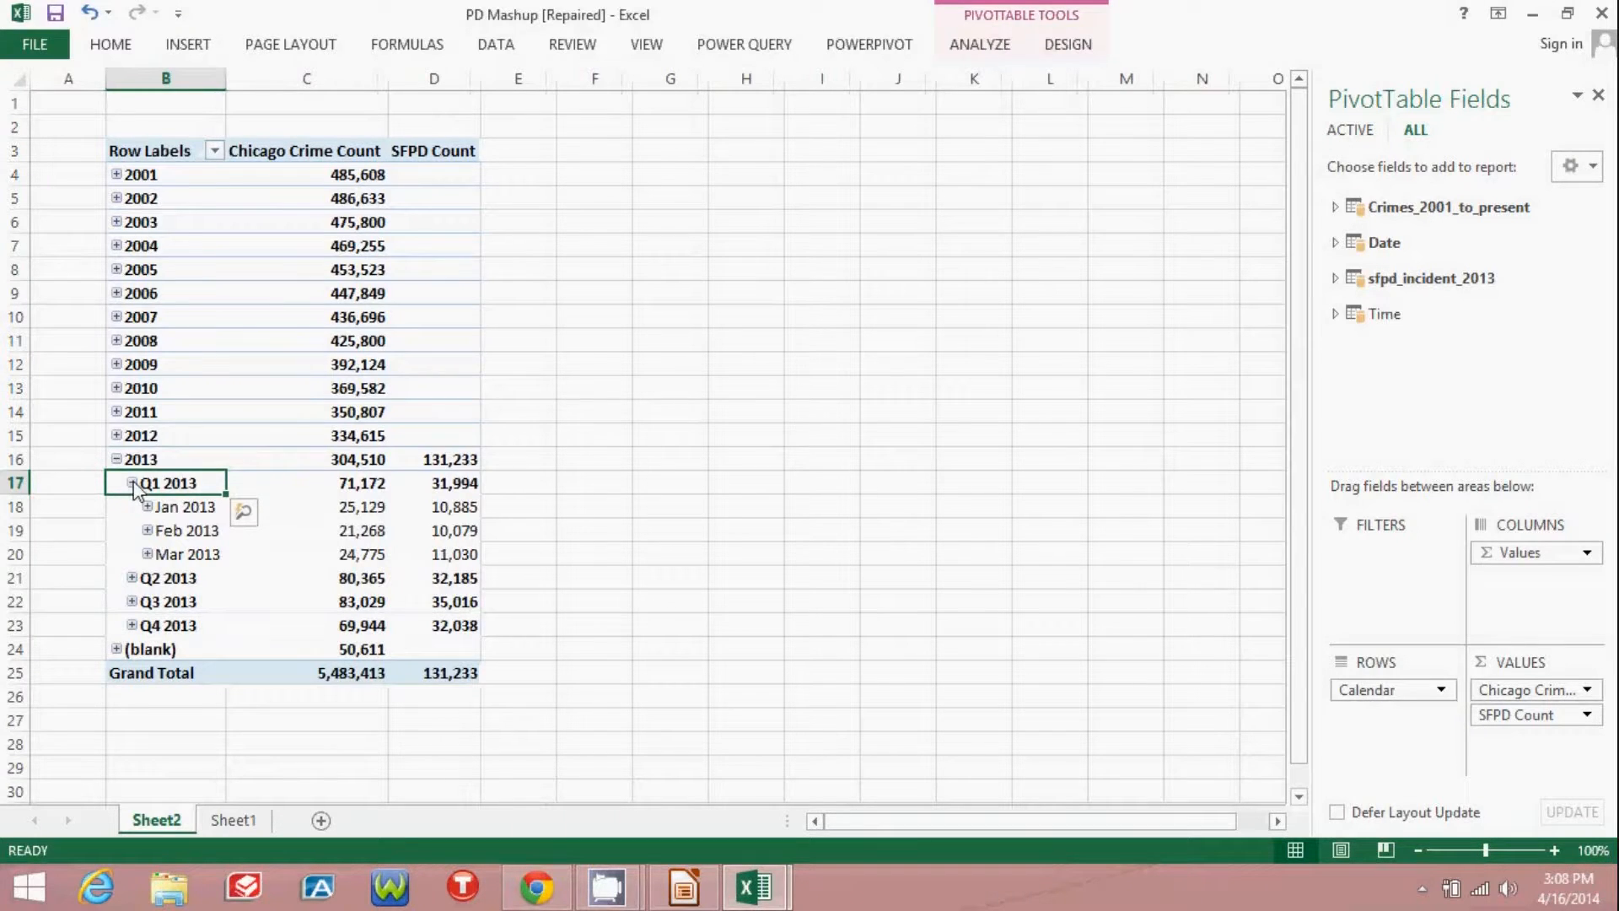
{"action": "left_click", "coordinate": [146, 506]}
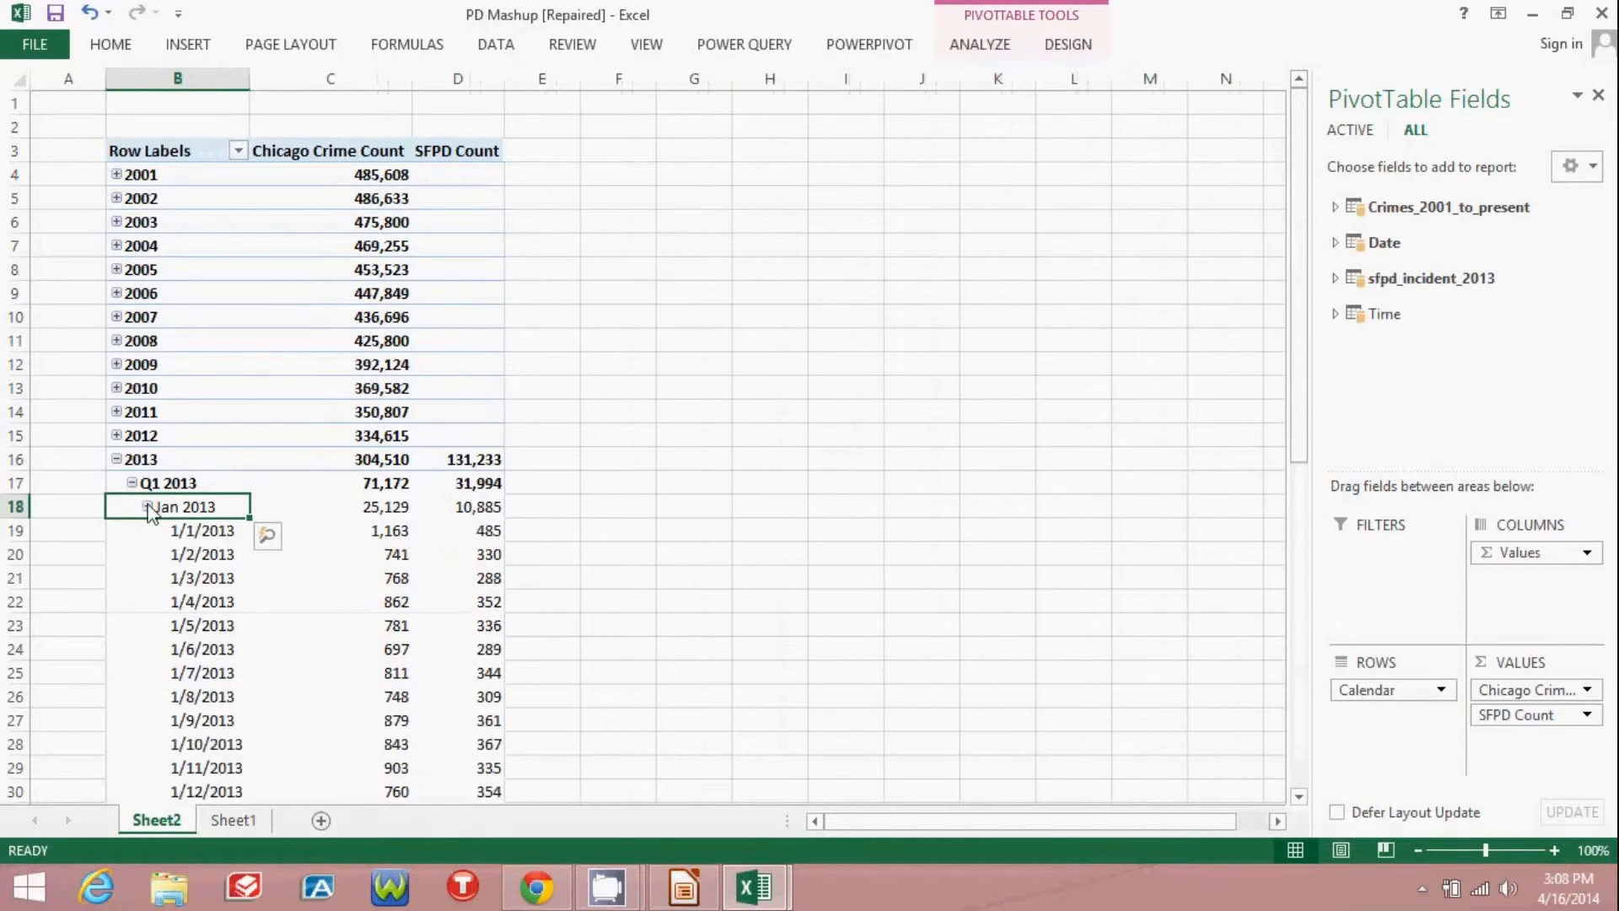
{"action": "left_click", "coordinate": [148, 507]}
{"action": "left_click", "coordinate": [133, 483]}
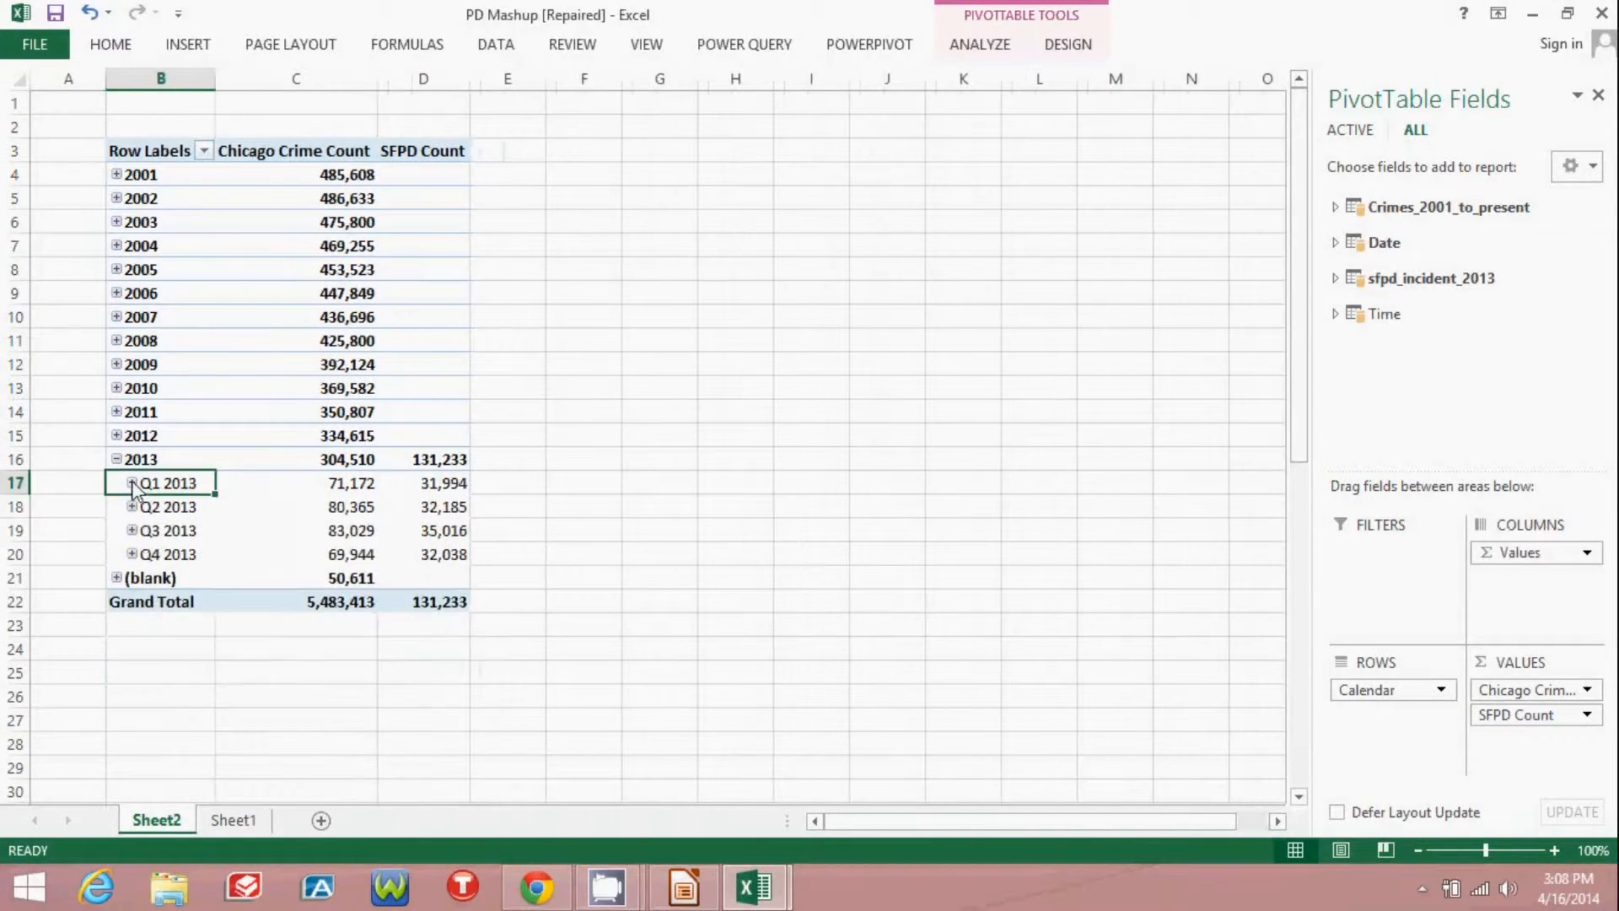
Replace Calendar with Time Hierarchy in the PivotTable rows, and expand and collapse hour 10 to inspect its minutes
{"action": "mouse_move", "coordinate": [1392, 691]}
{"action": "left_mouse_down"}
{"action": "mouse_move", "coordinate": [1380, 348]}
{"action": "mouse_move", "coordinate": [1397, 628]}
{"action": "mouse_move", "coordinate": [1372, 713]}
{"action": "left_mouse_up"}
{"action": "left_click", "coordinate": [1336, 314]}
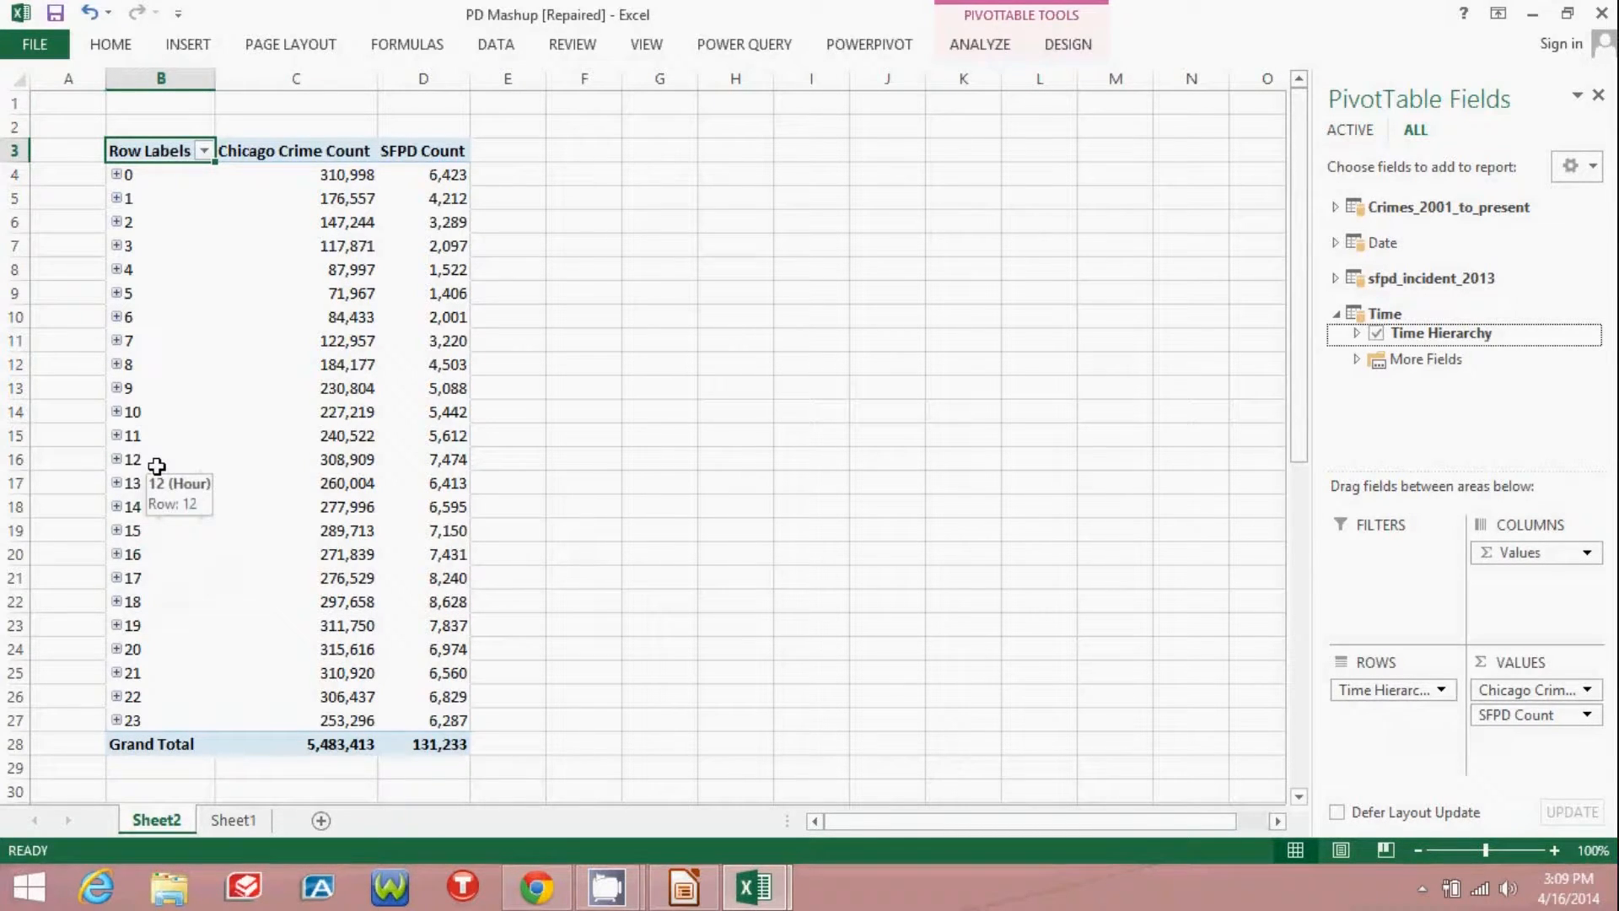
{"action": "left_click", "coordinate": [116, 412]}
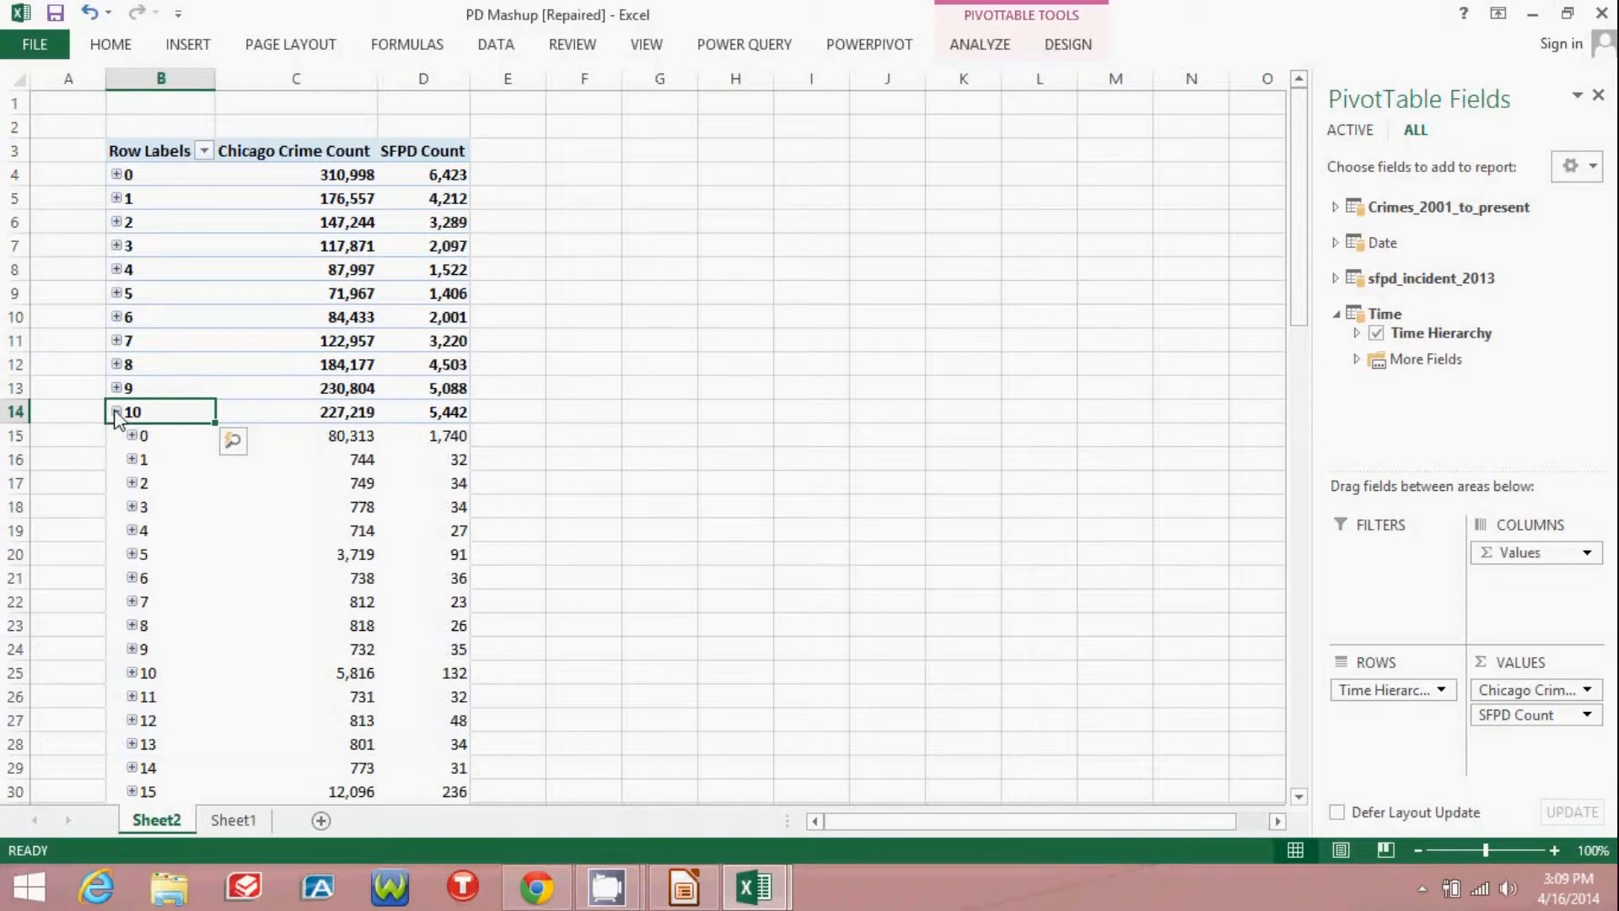
{"action": "left_click", "coordinate": [117, 412]}
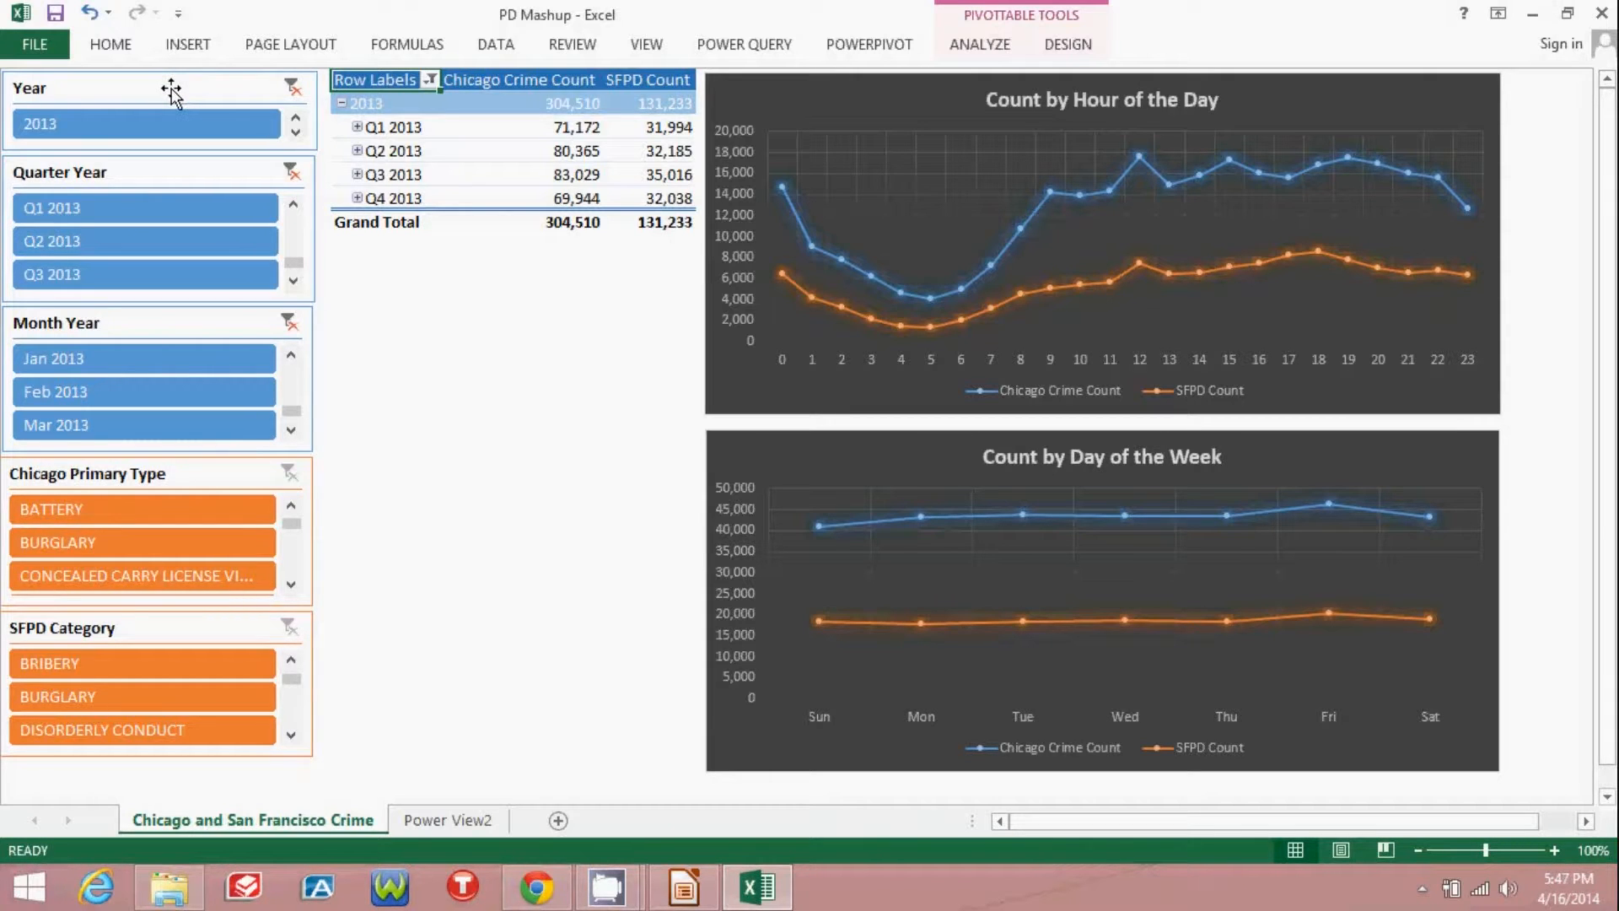
Filter the Chicago and San Francisco Crime dashboard to Q1 2013, add Q2 2013 to the selection, and clear the quarter filter
{"action": "left_click", "coordinate": [160, 213]}
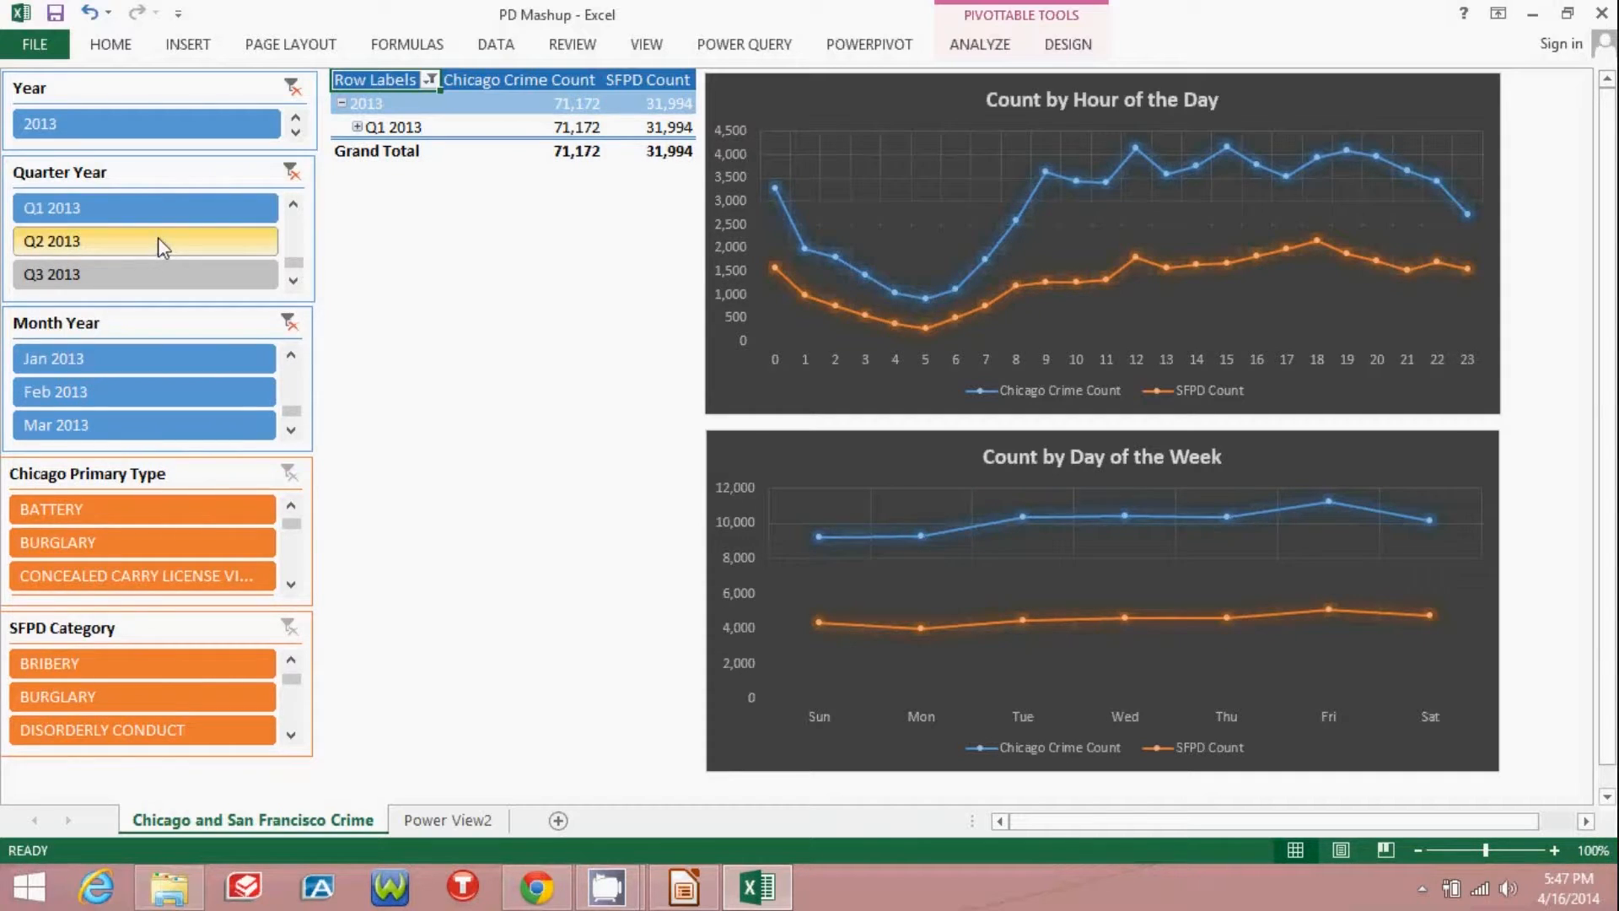
{"action": "left_click", "coordinate": [159, 240], "text": "ctrl"}
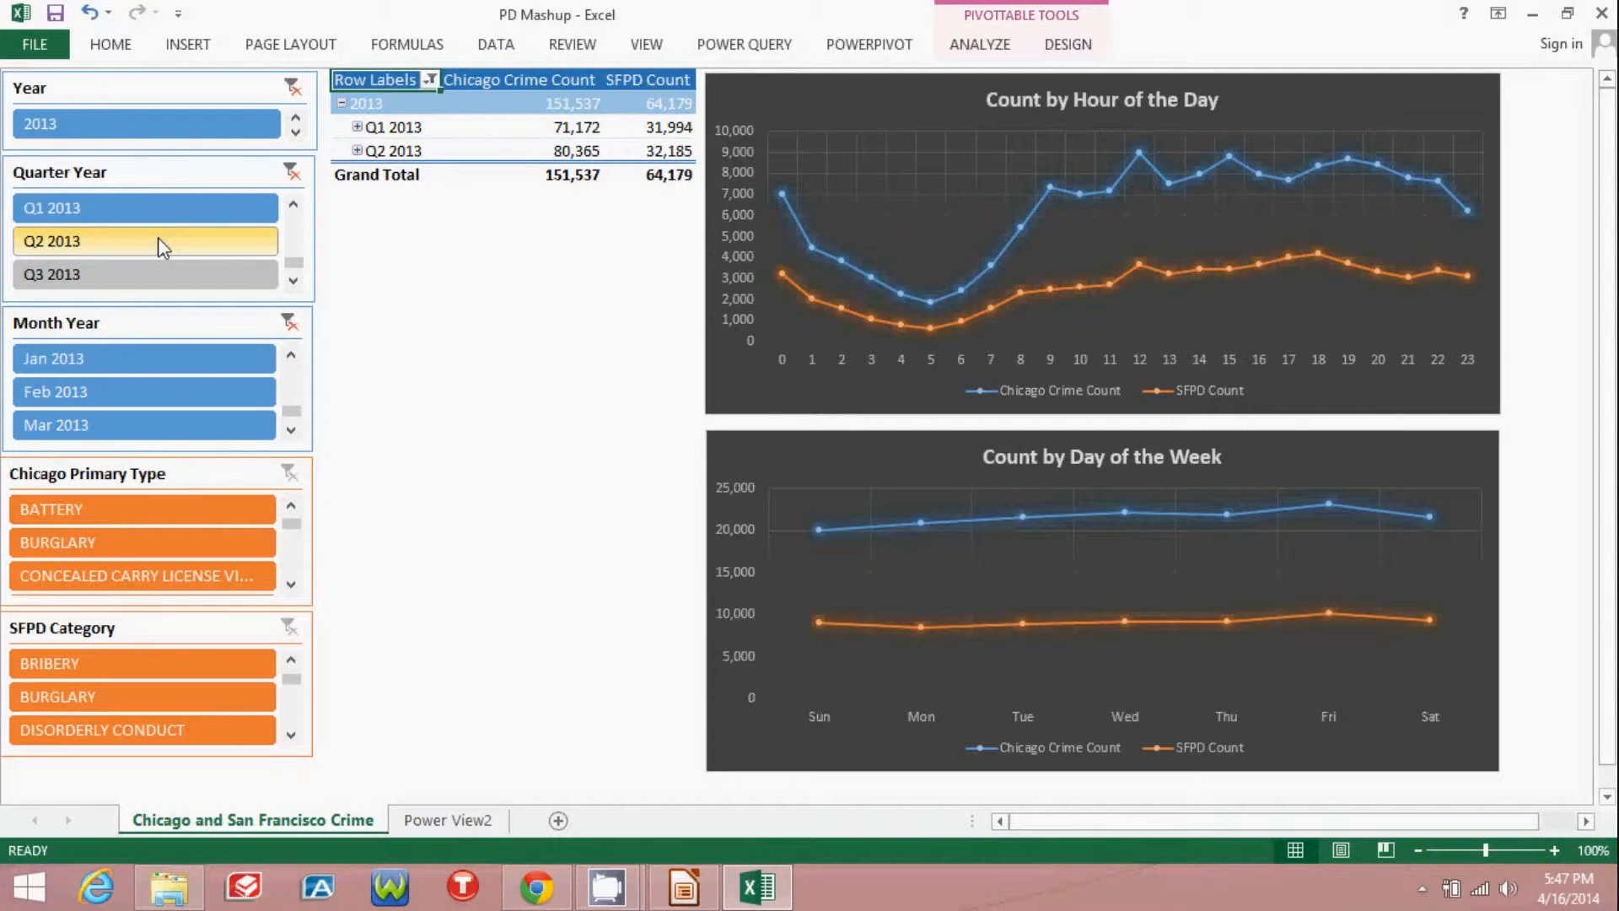
{"action": "left_click", "coordinate": [295, 171]}
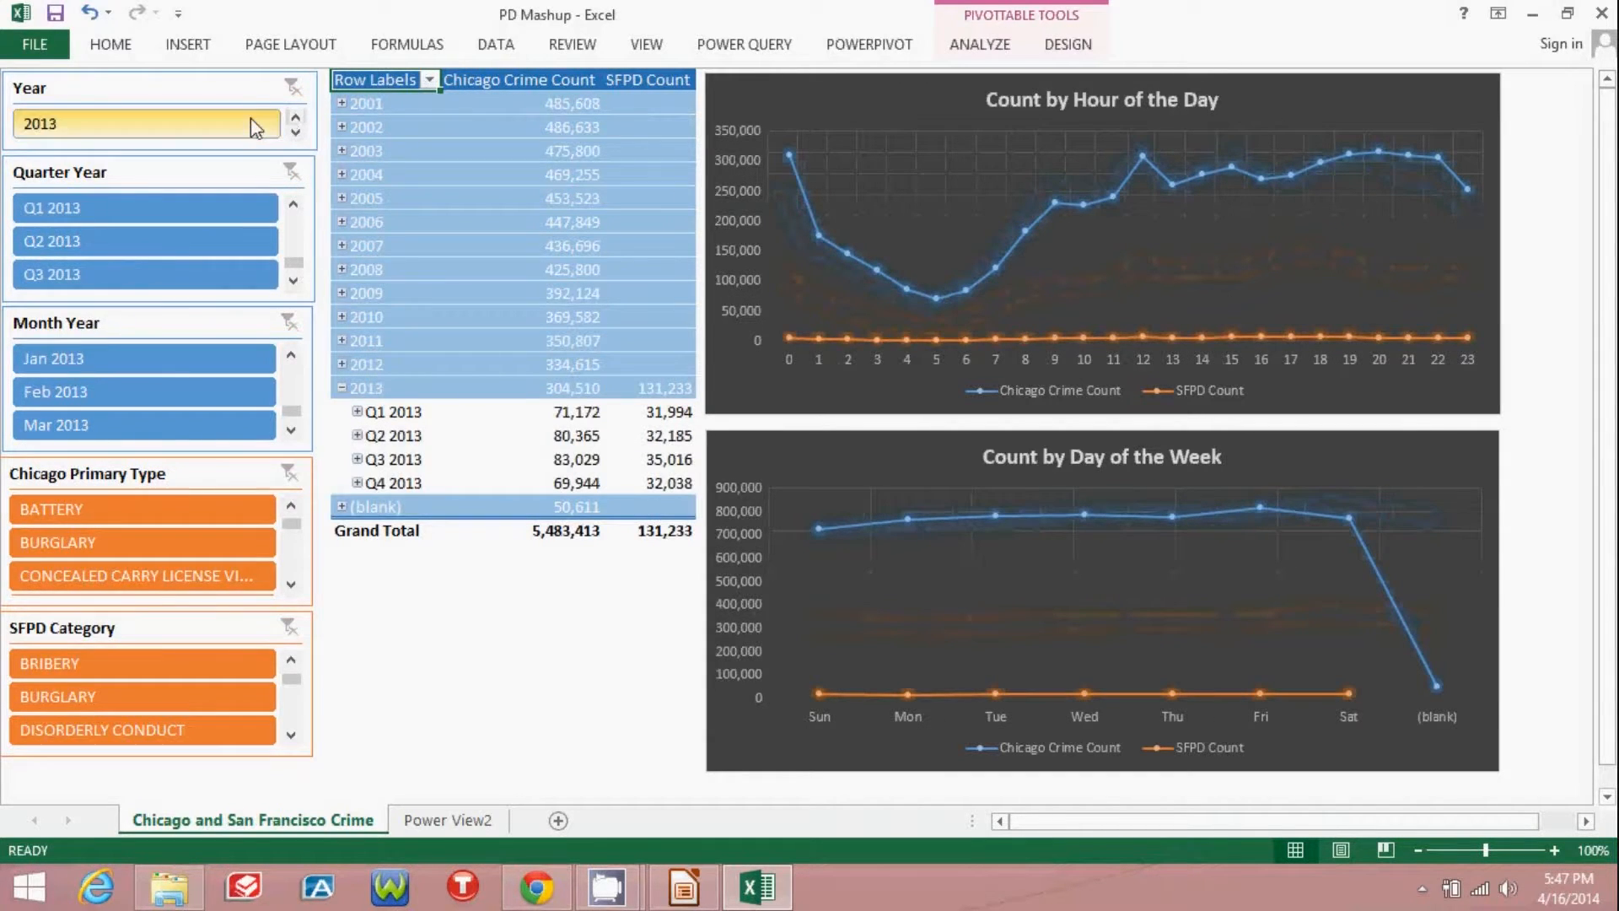
Filter the dashboard to 2013 and BURGLARY in both crime-type slicers, and expand Q4 2013 in the PivotTable to the days of Oct 2013
{"action": "left_click", "coordinate": [251, 123]}
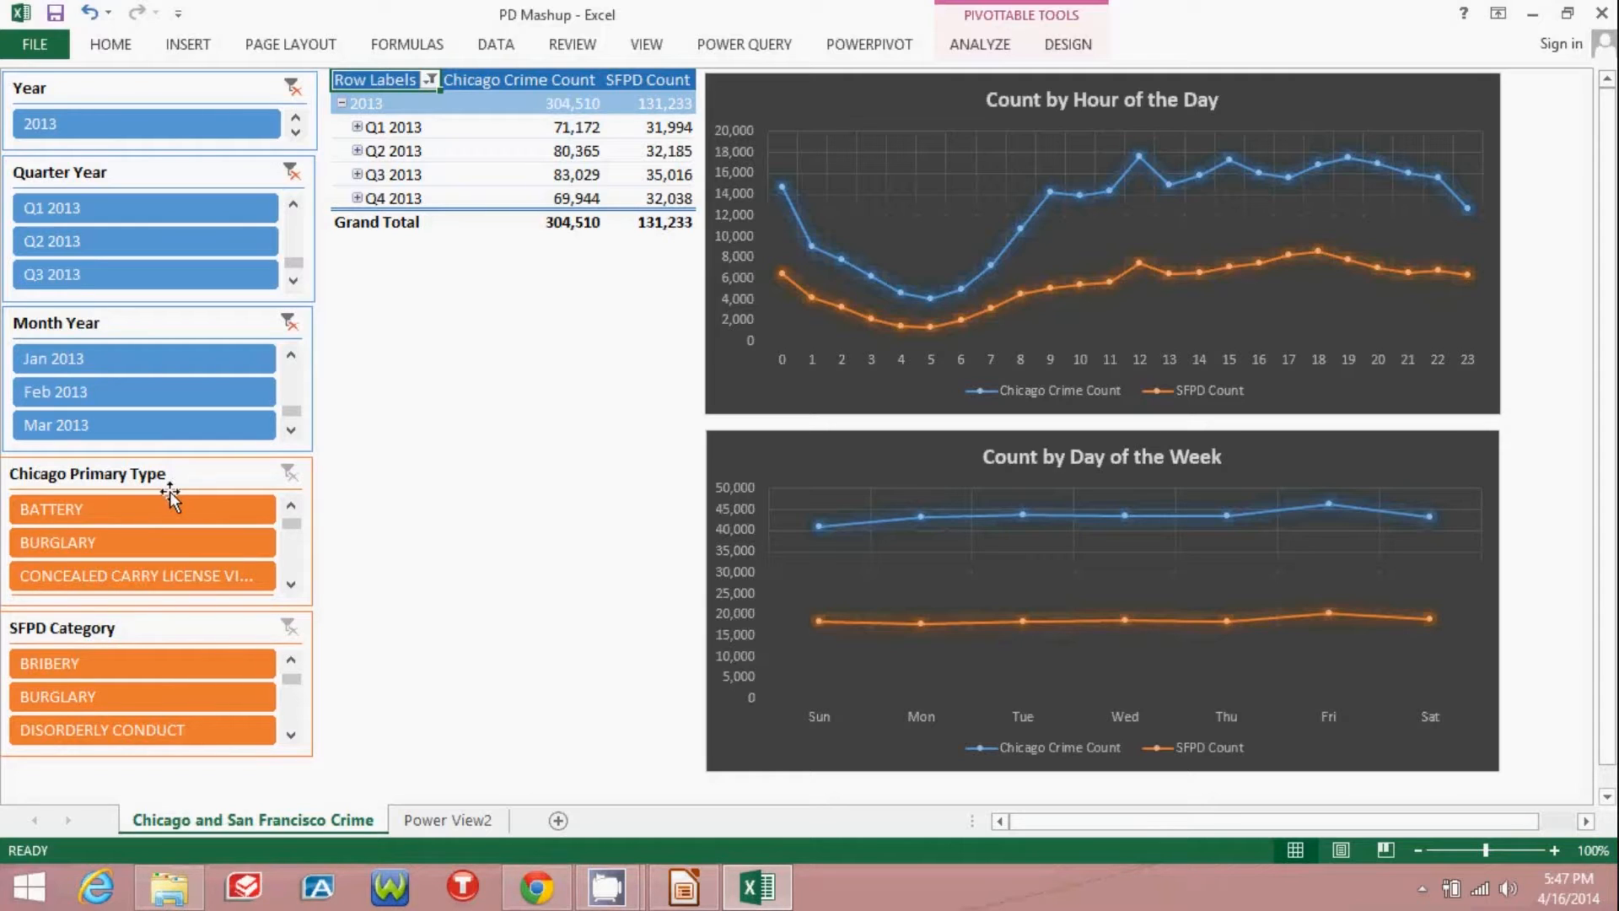
{"action": "left_click", "coordinate": [140, 541]}
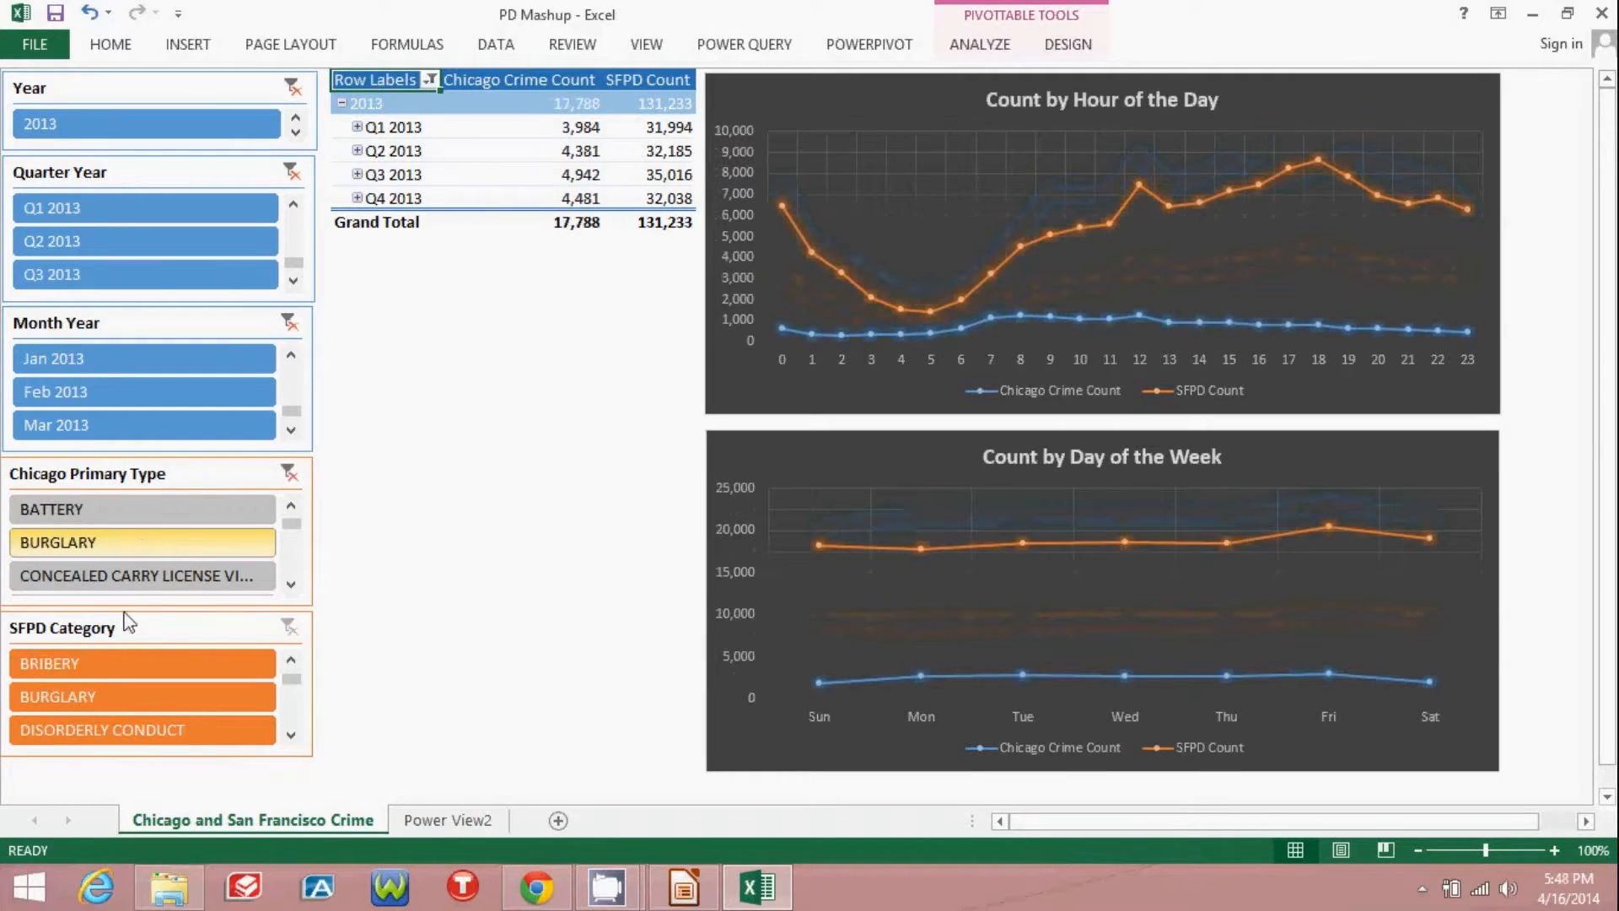
{"action": "left_click", "coordinate": [113, 697]}
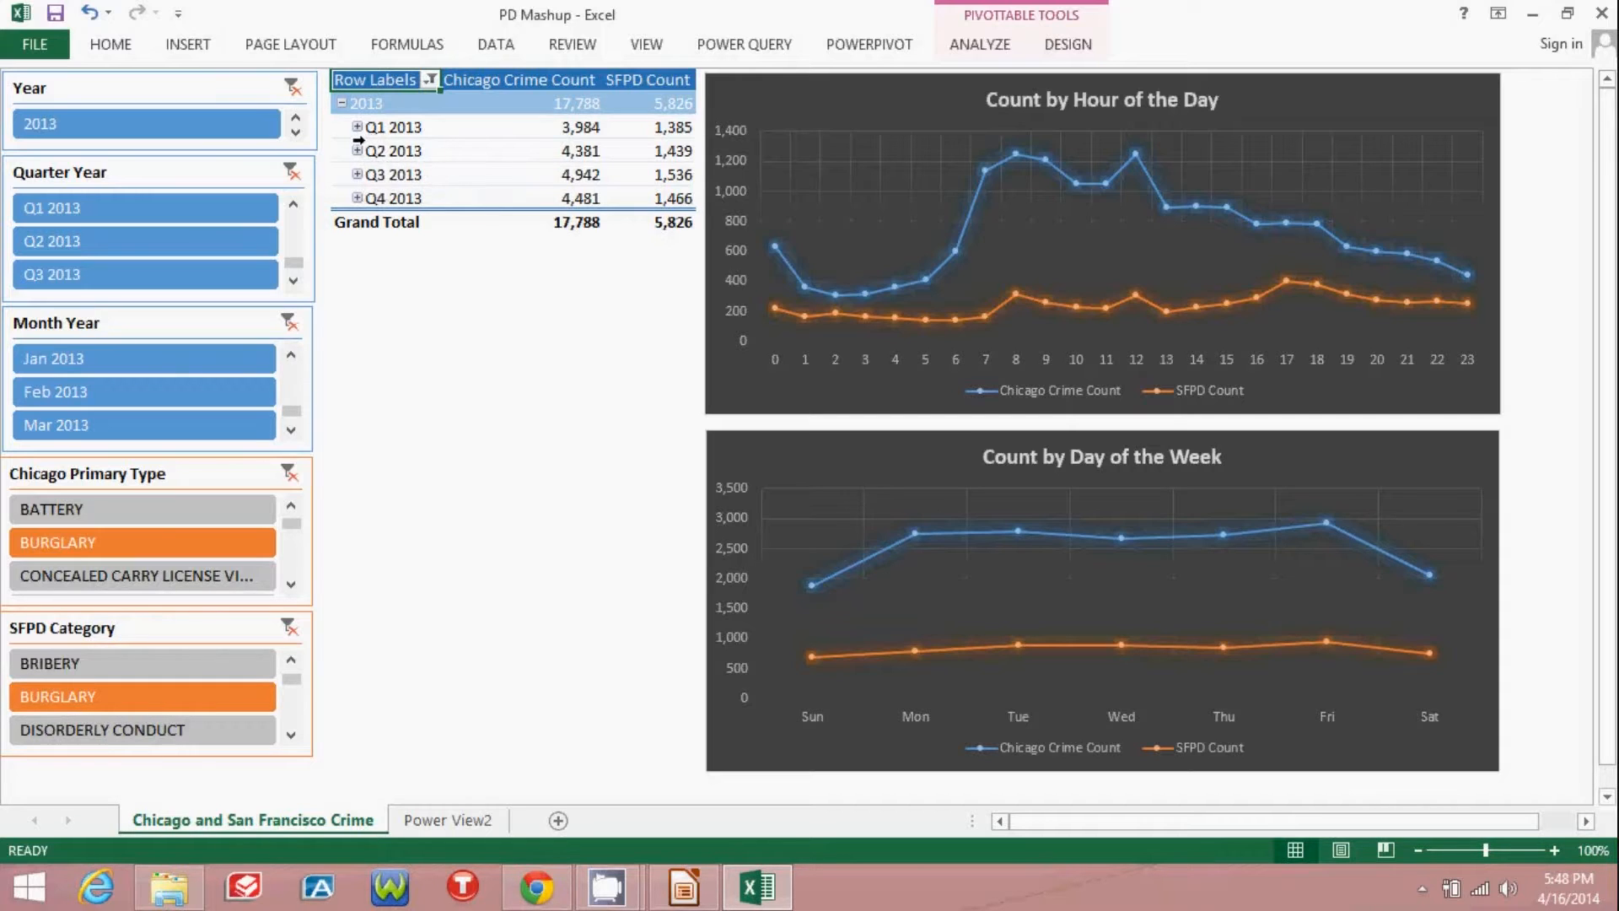
{"action": "left_click", "coordinate": [357, 198]}
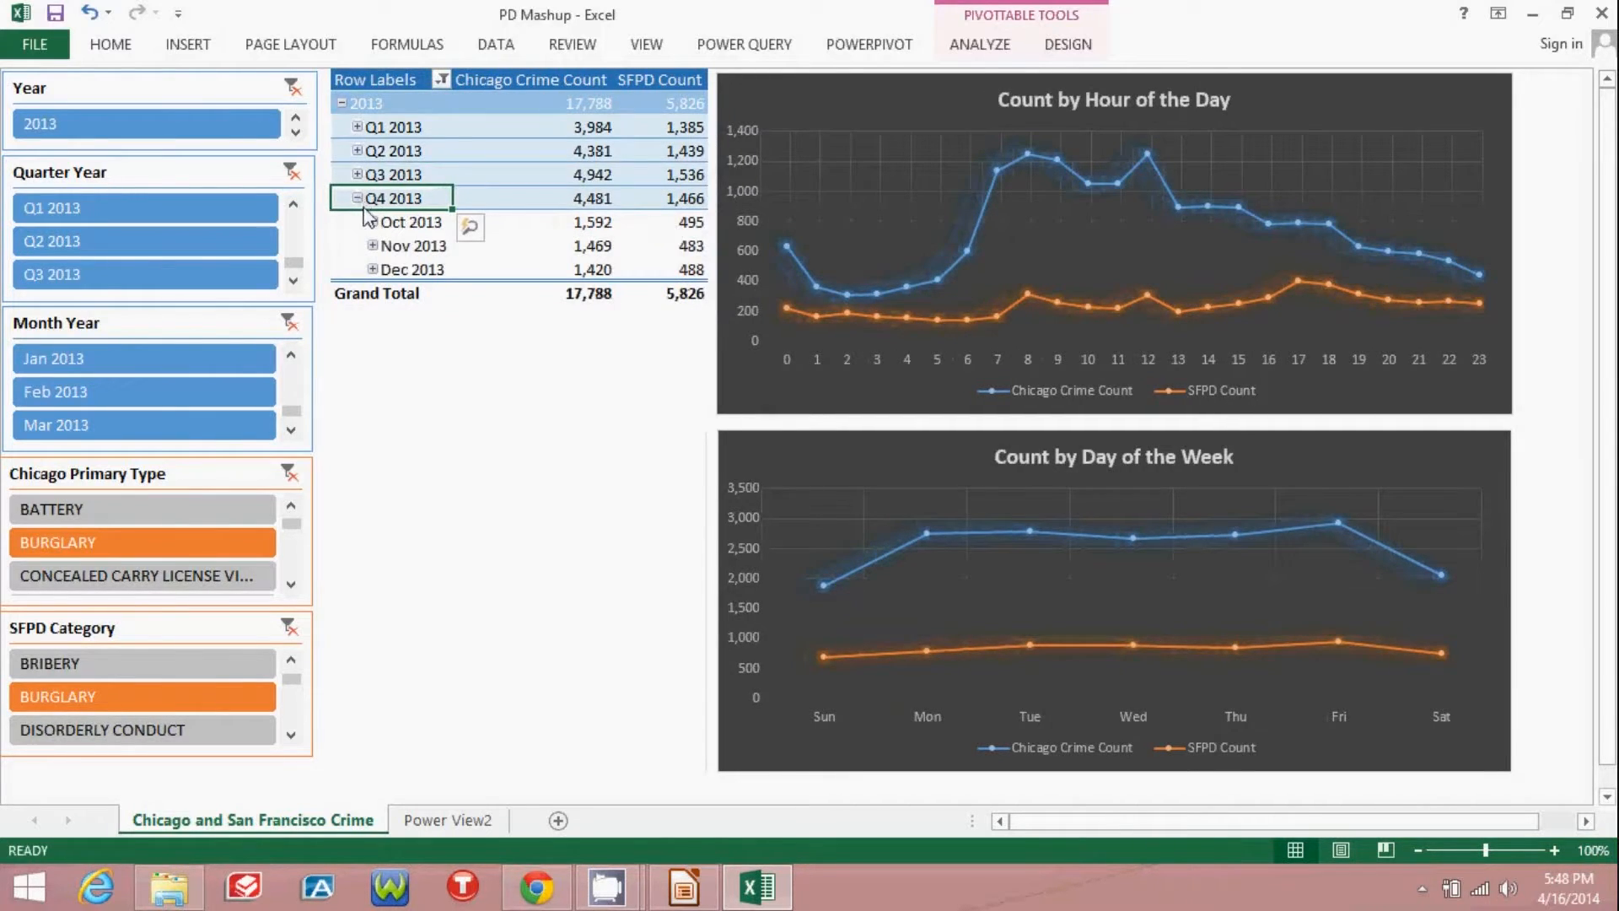
{"action": "left_click", "coordinate": [373, 222]}
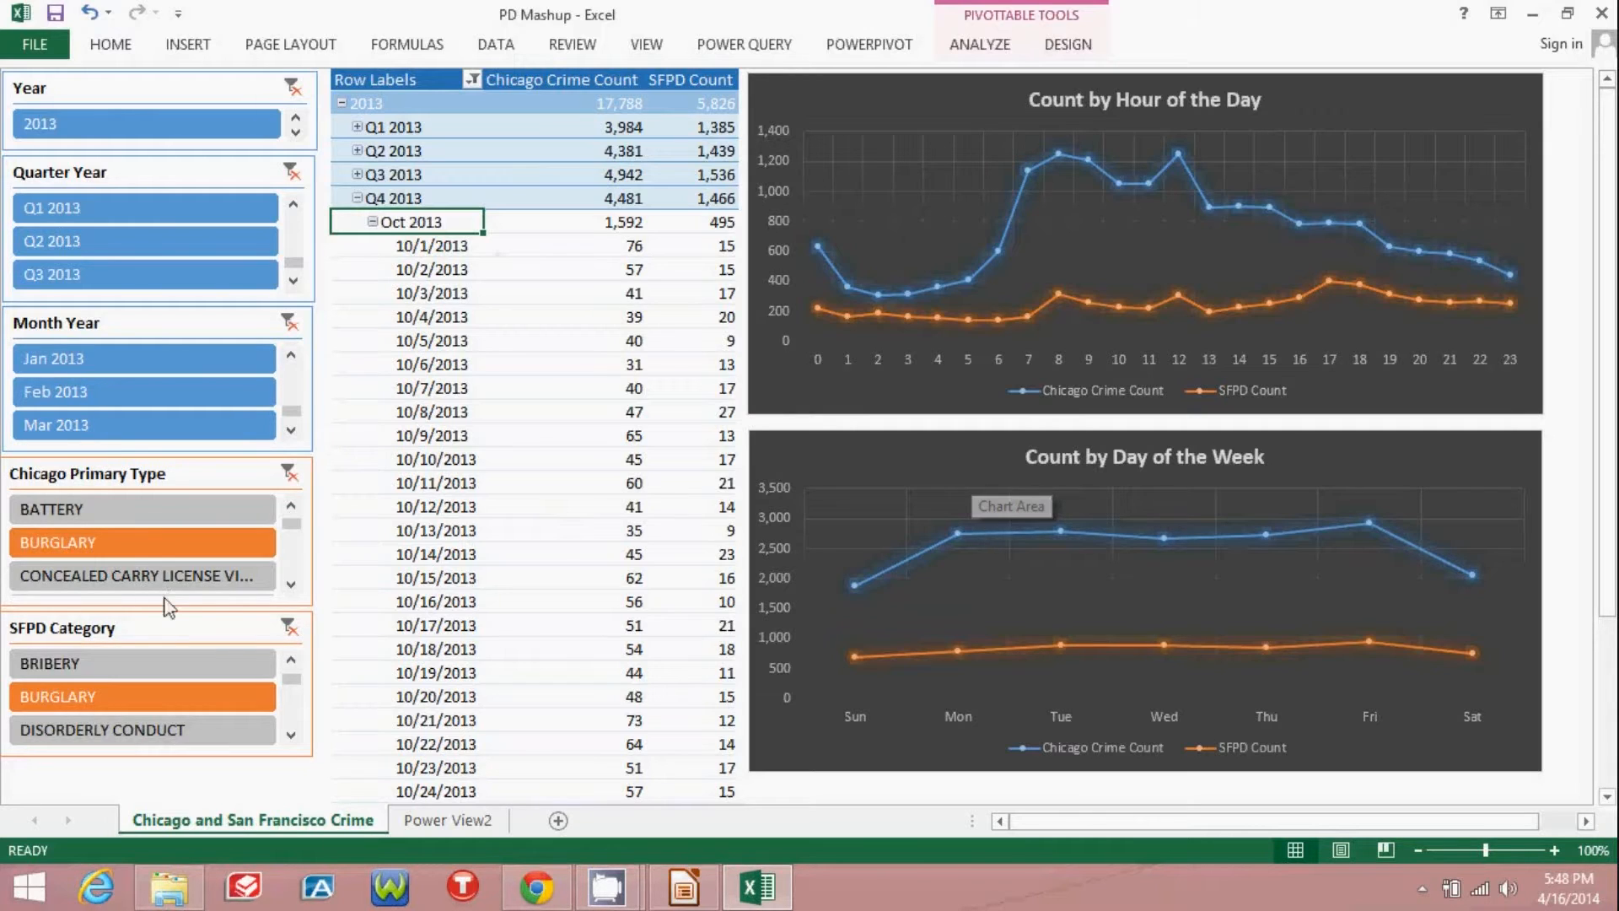
Set both the SFPD Category and Chicago Primary Type slicers to ARSON for comparison, and switch both to ASSAULT
{"action": "left_click", "coordinate": [291, 662]}
{"action": "left_click", "coordinate": [291, 662]}
{"action": "left_click", "coordinate": [291, 661]}
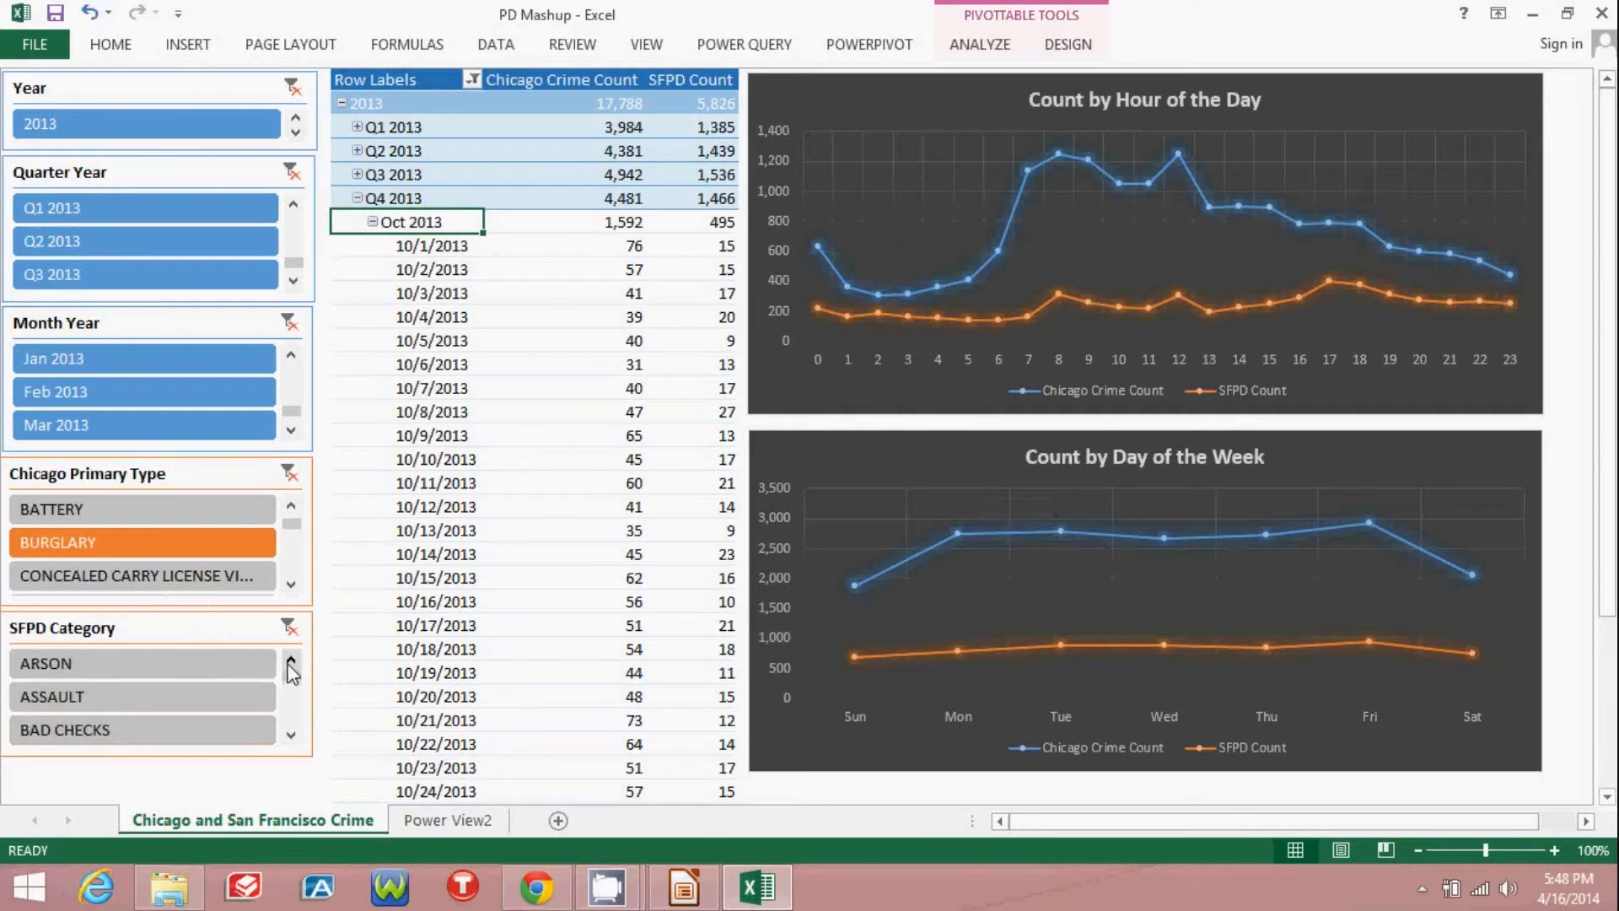
{"action": "left_click", "coordinate": [177, 666]}
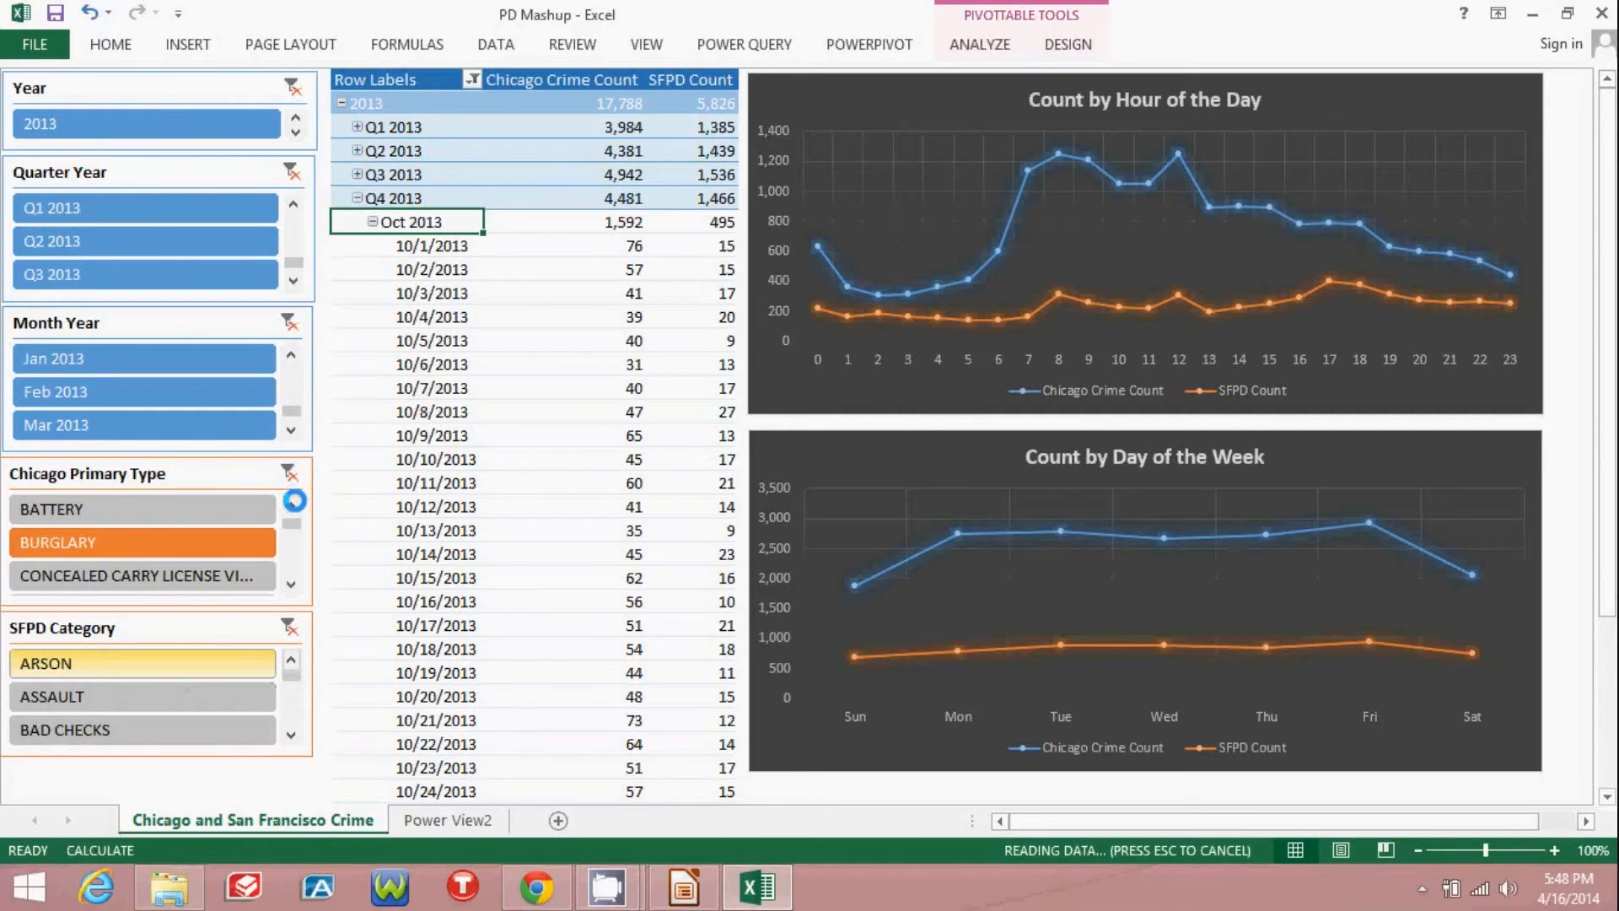
{"action": "left_click", "coordinate": [293, 506]}
{"action": "left_click", "coordinate": [292, 507]}
{"action": "left_click", "coordinate": [251, 511]}
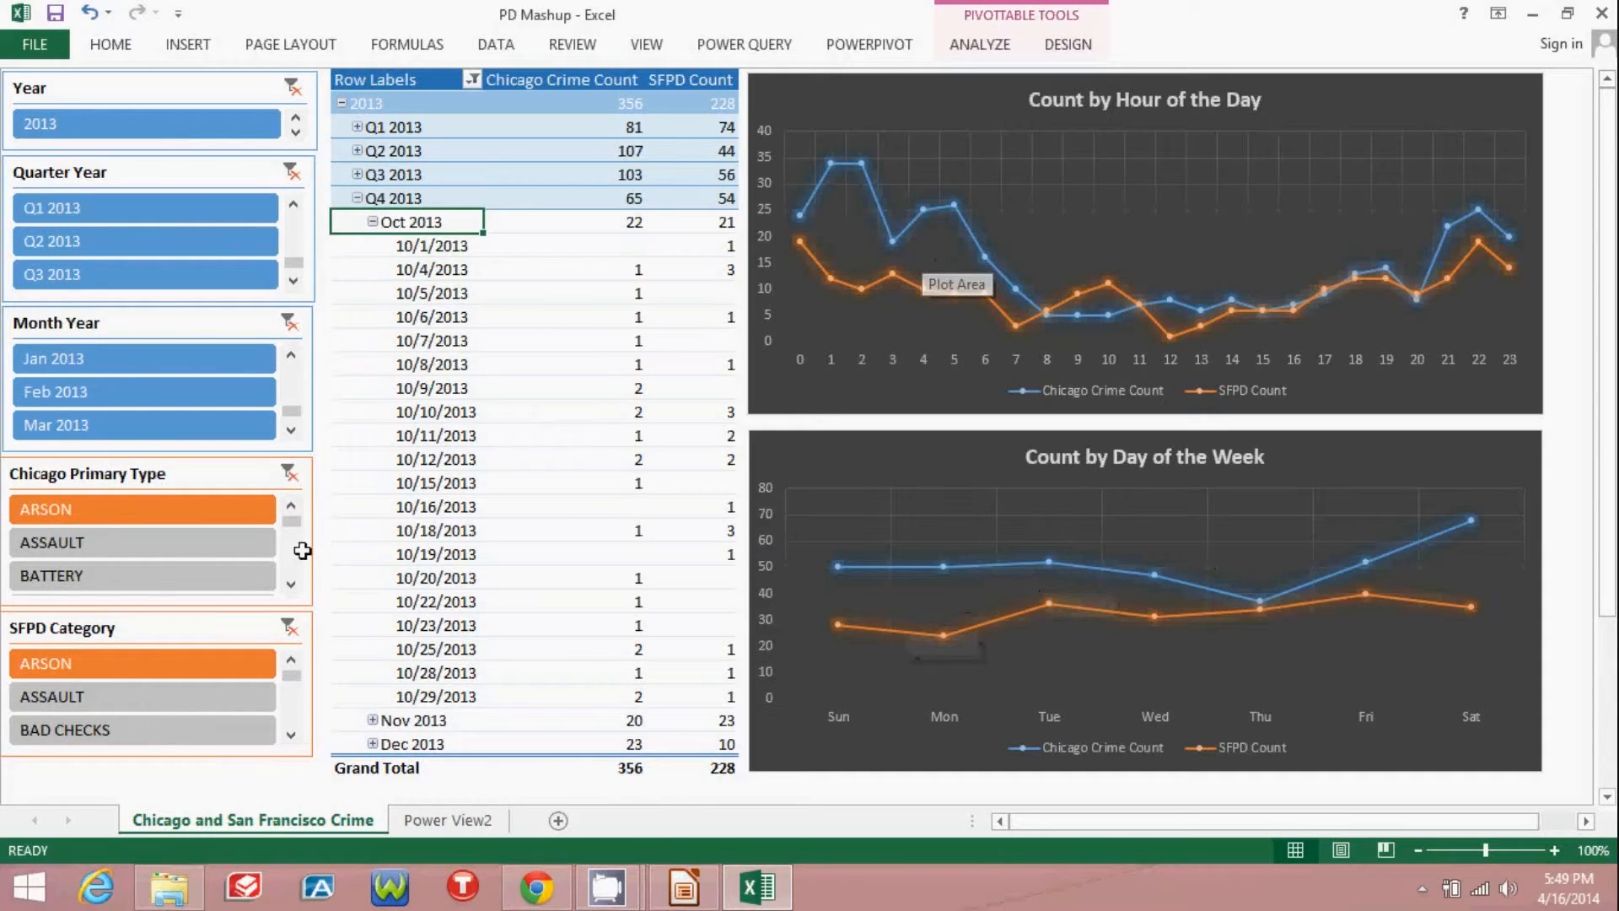
{"action": "left_click", "coordinate": [202, 549]}
{"action": "left_click", "coordinate": [163, 696]}
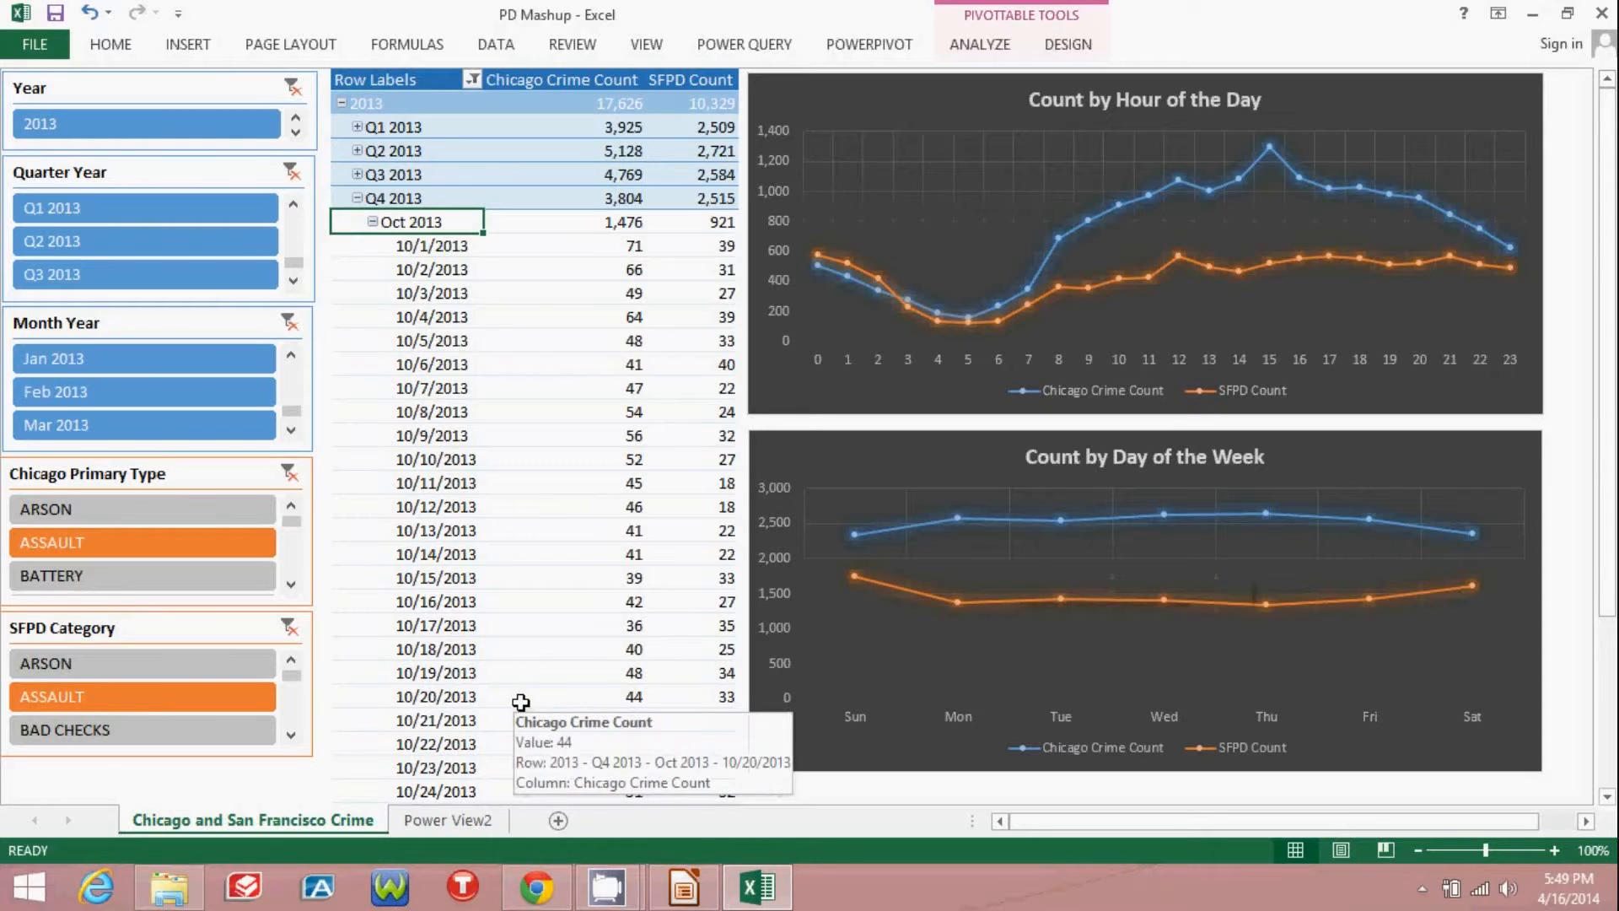
Open the Power View2 report and filter it to Weekend Y, Primary Type ASSAULT and Category ASSAULT
{"action": "left_click", "coordinate": [461, 823]}
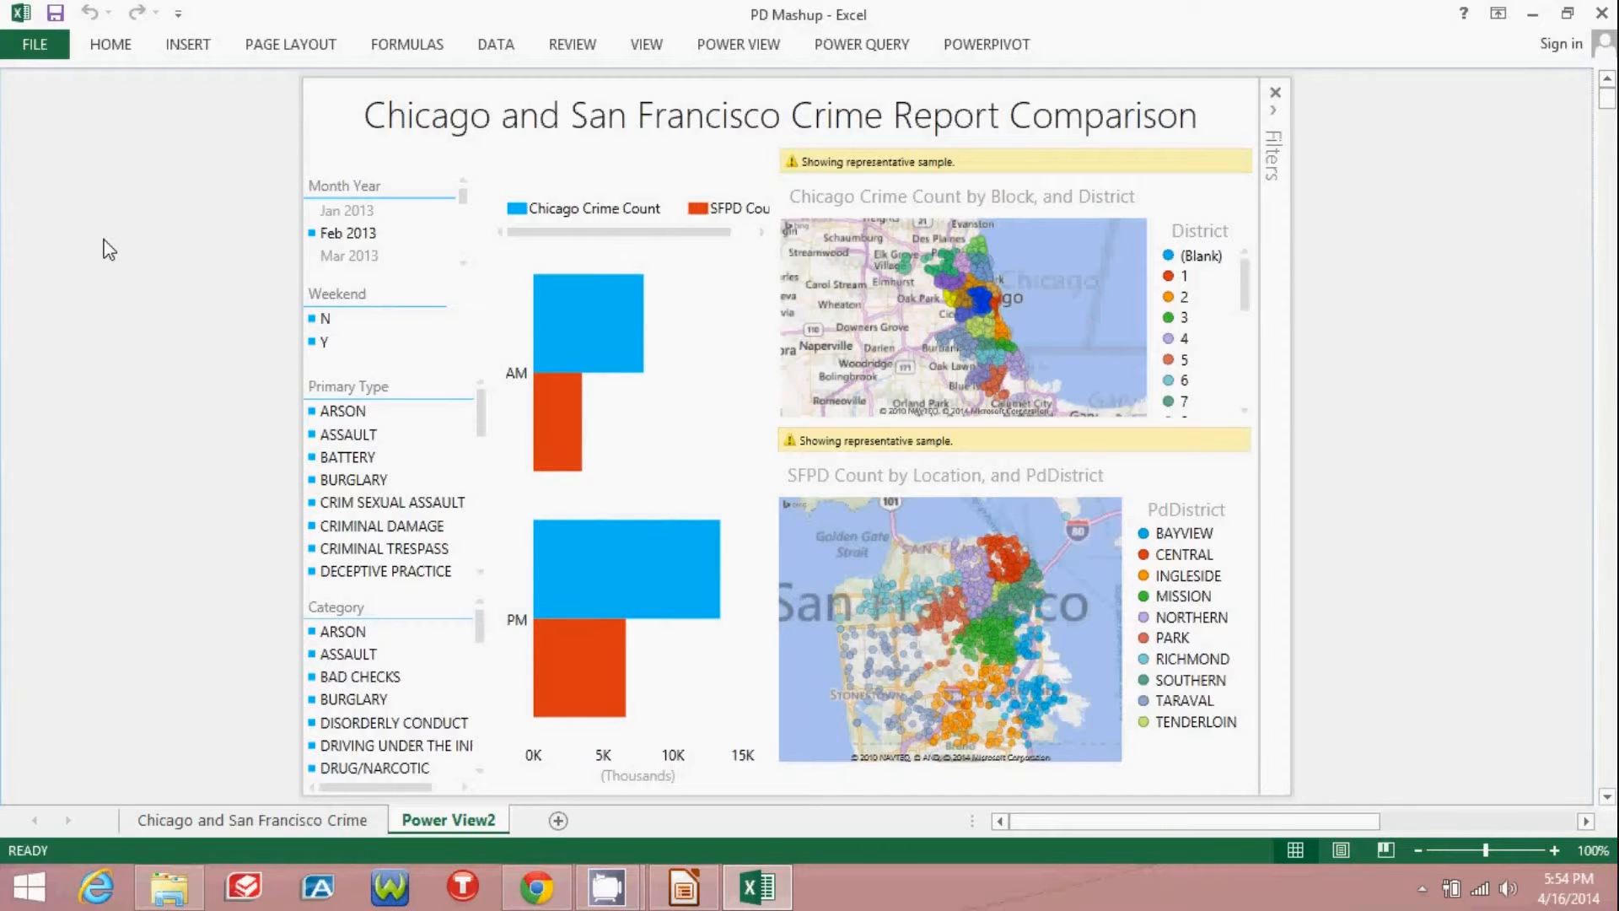
{"action": "left_click", "coordinate": [324, 342]}
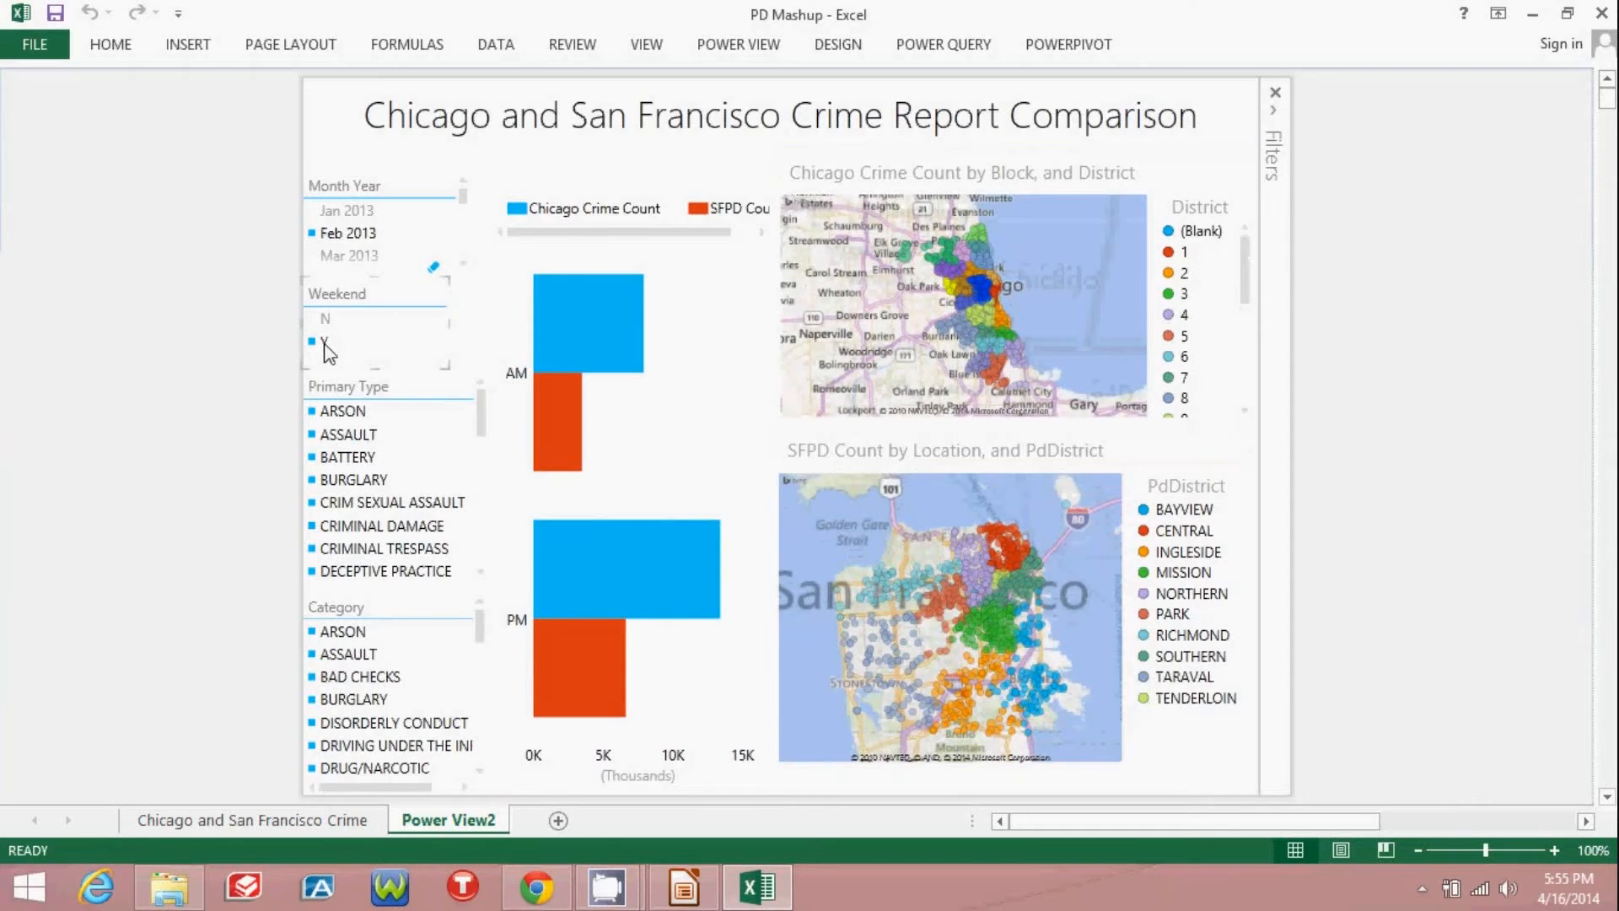
{"action": "left_click", "coordinate": [236, 379]}
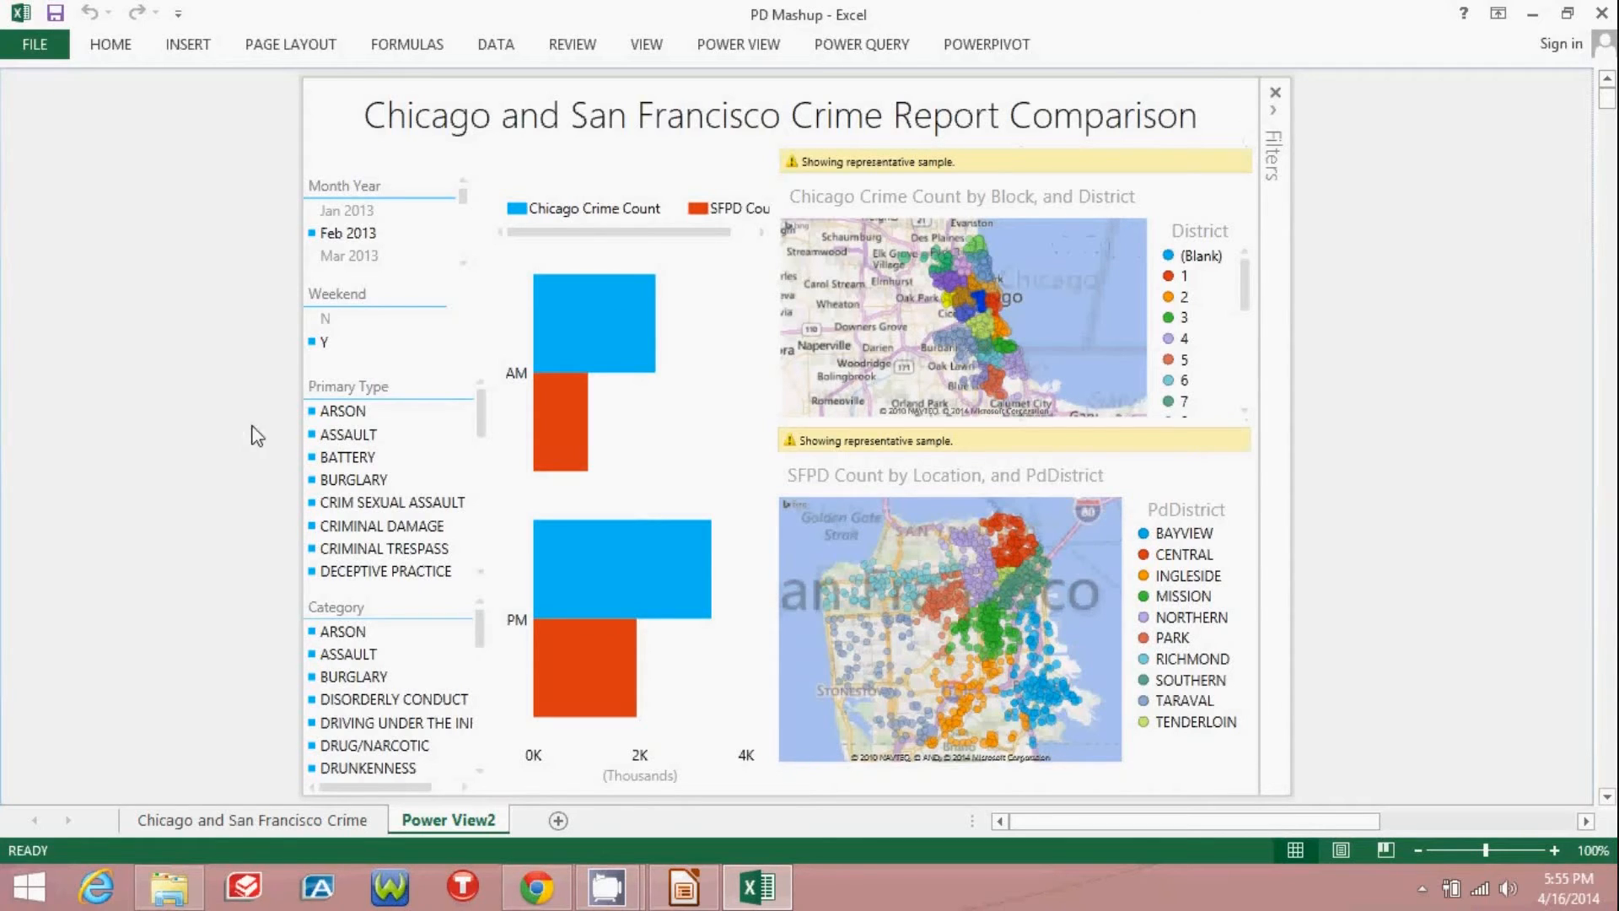
{"action": "left_click", "coordinate": [336, 442]}
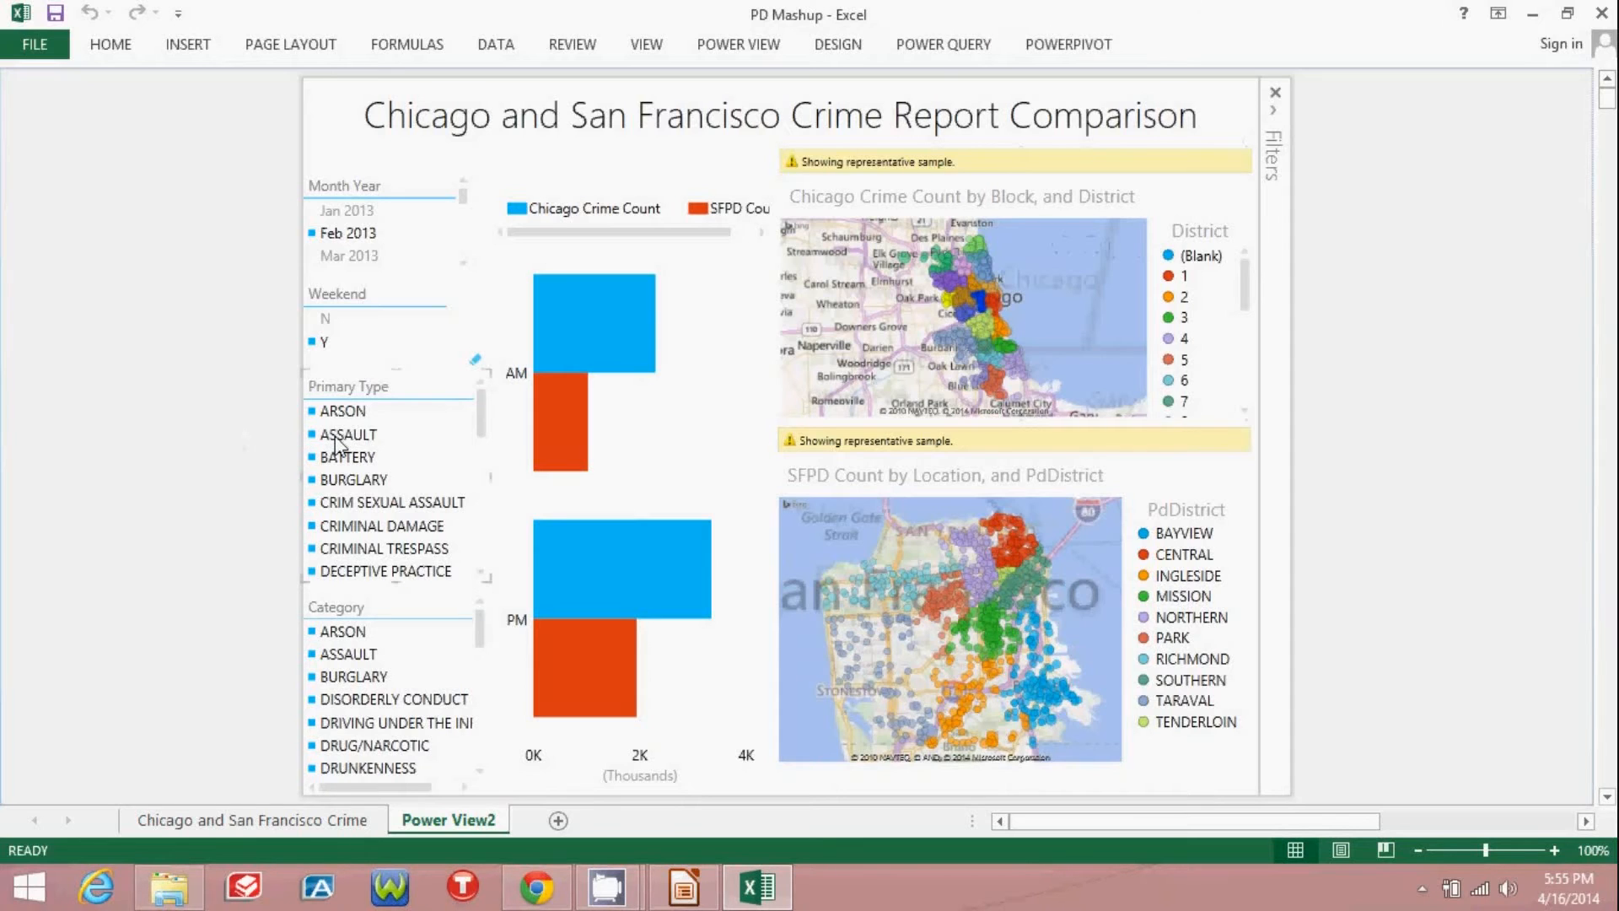
{"action": "left_click", "coordinate": [335, 438]}
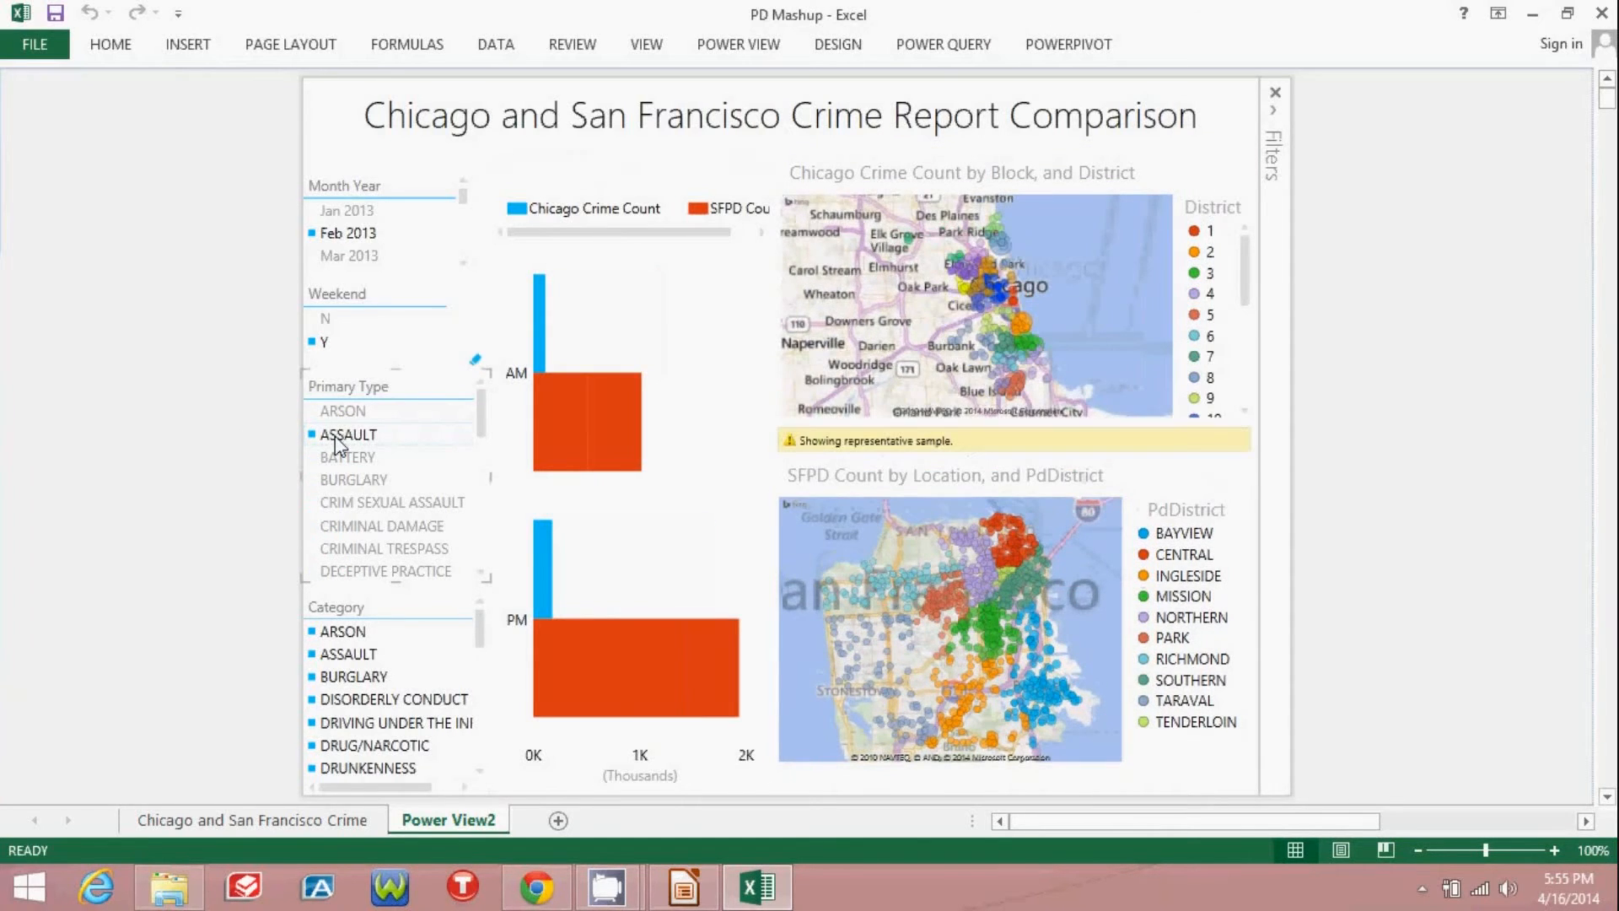
{"action": "left_click", "coordinate": [343, 657]}
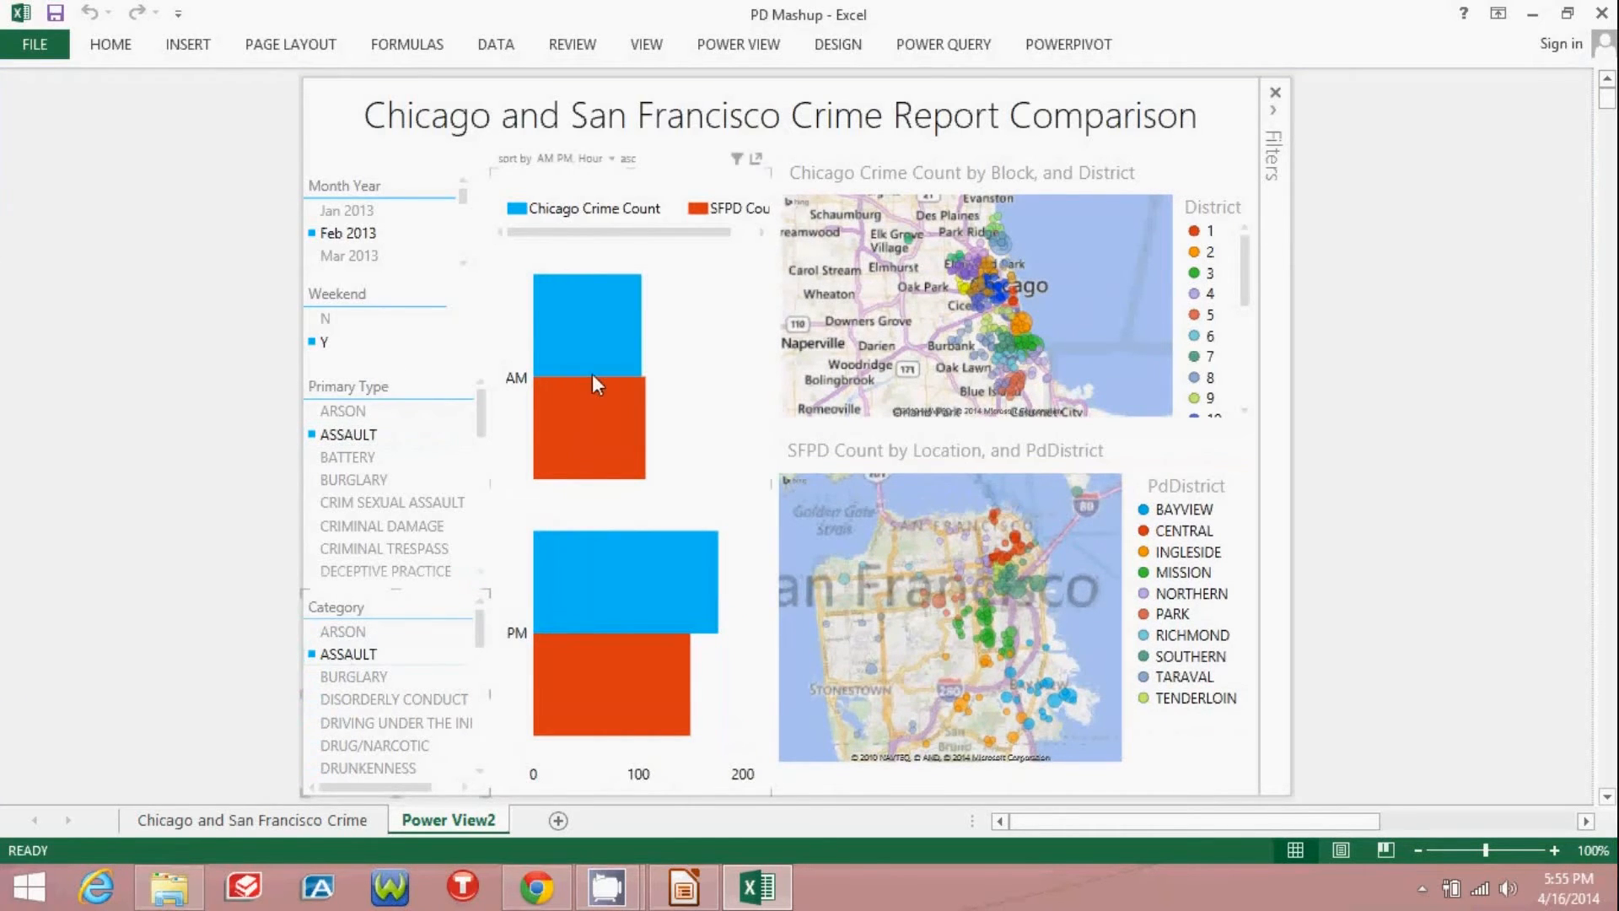
Inspect the AM counts for Chicago and SFPD in the bar chart, and drill down from AM to the individual hours
{"action": "mouse_move", "coordinate": [593, 363]}
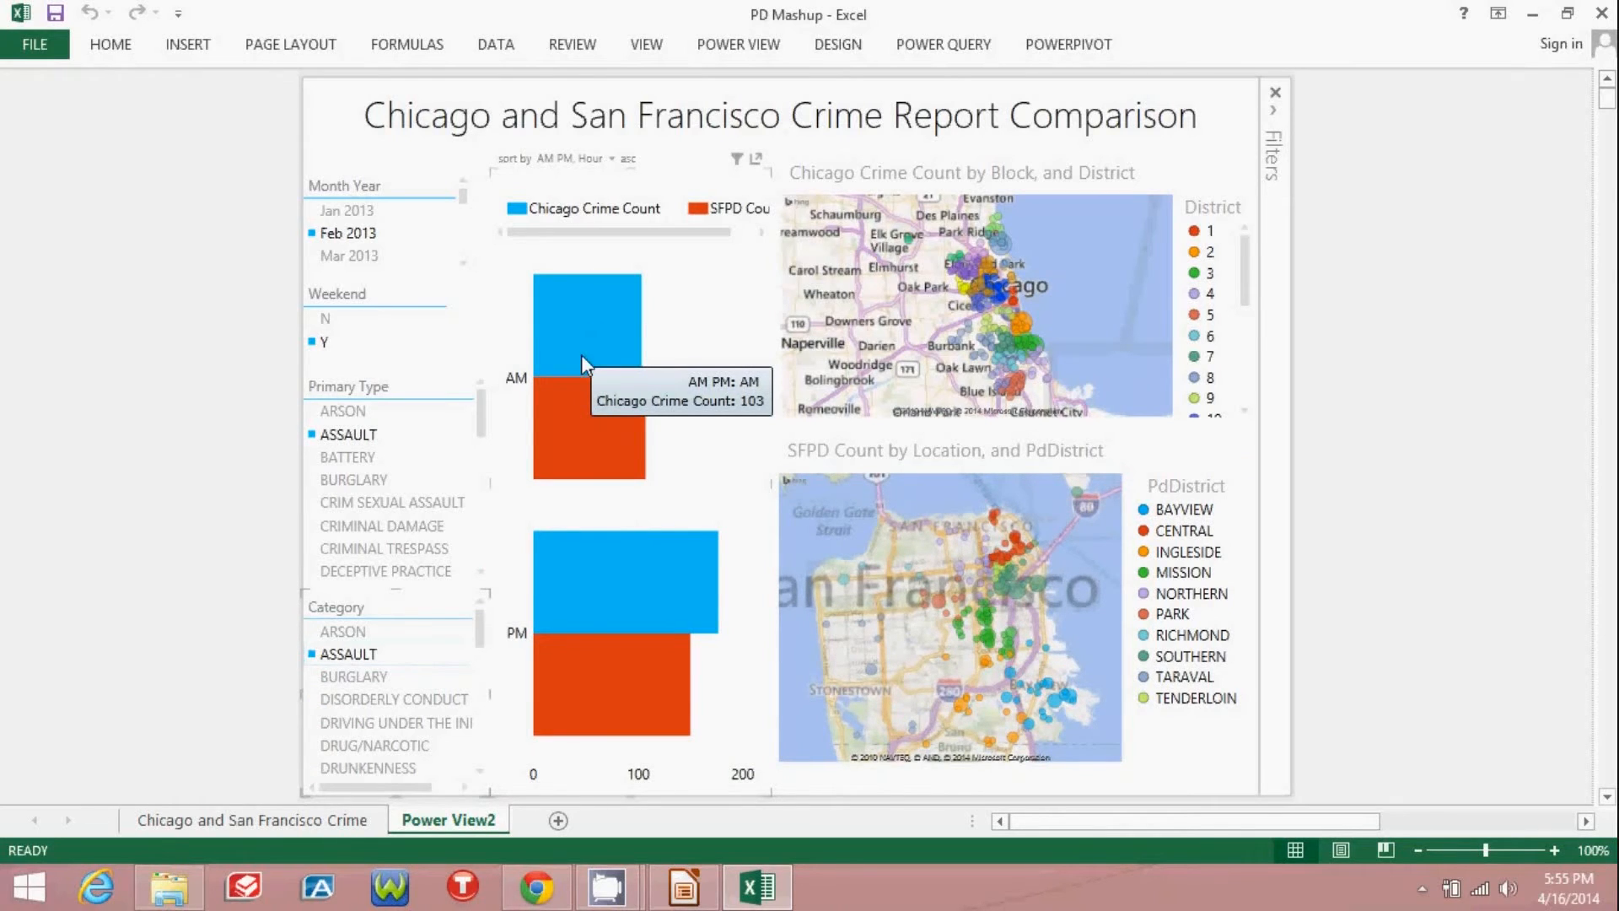
{"action": "mouse_move", "coordinate": [582, 392]}
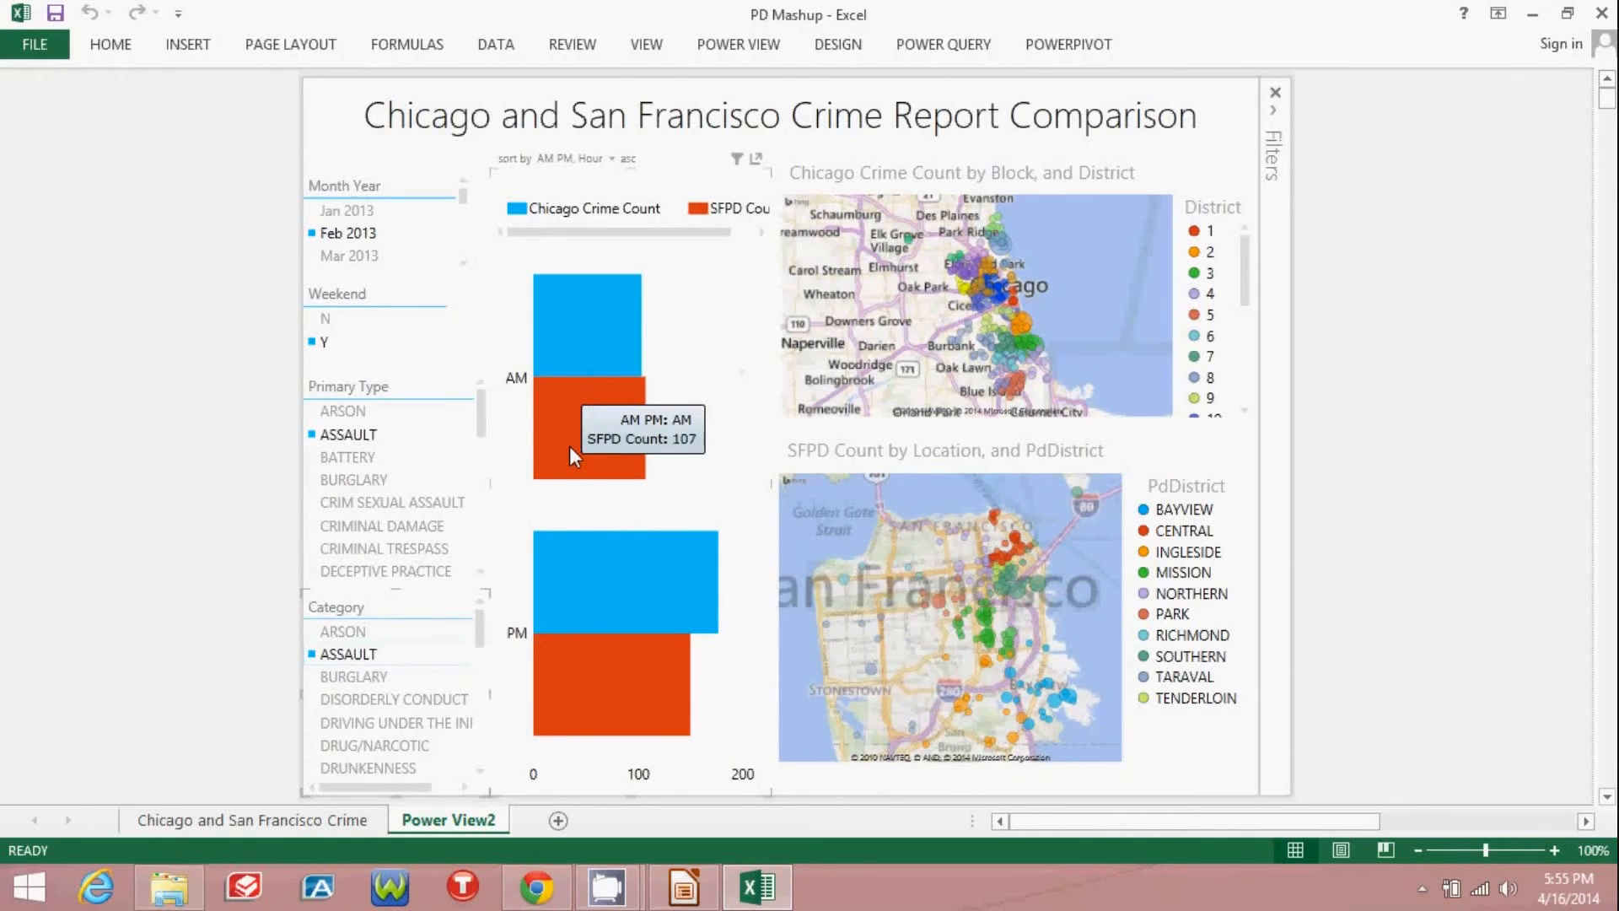
{"action": "double_click", "coordinate": [566, 388]}
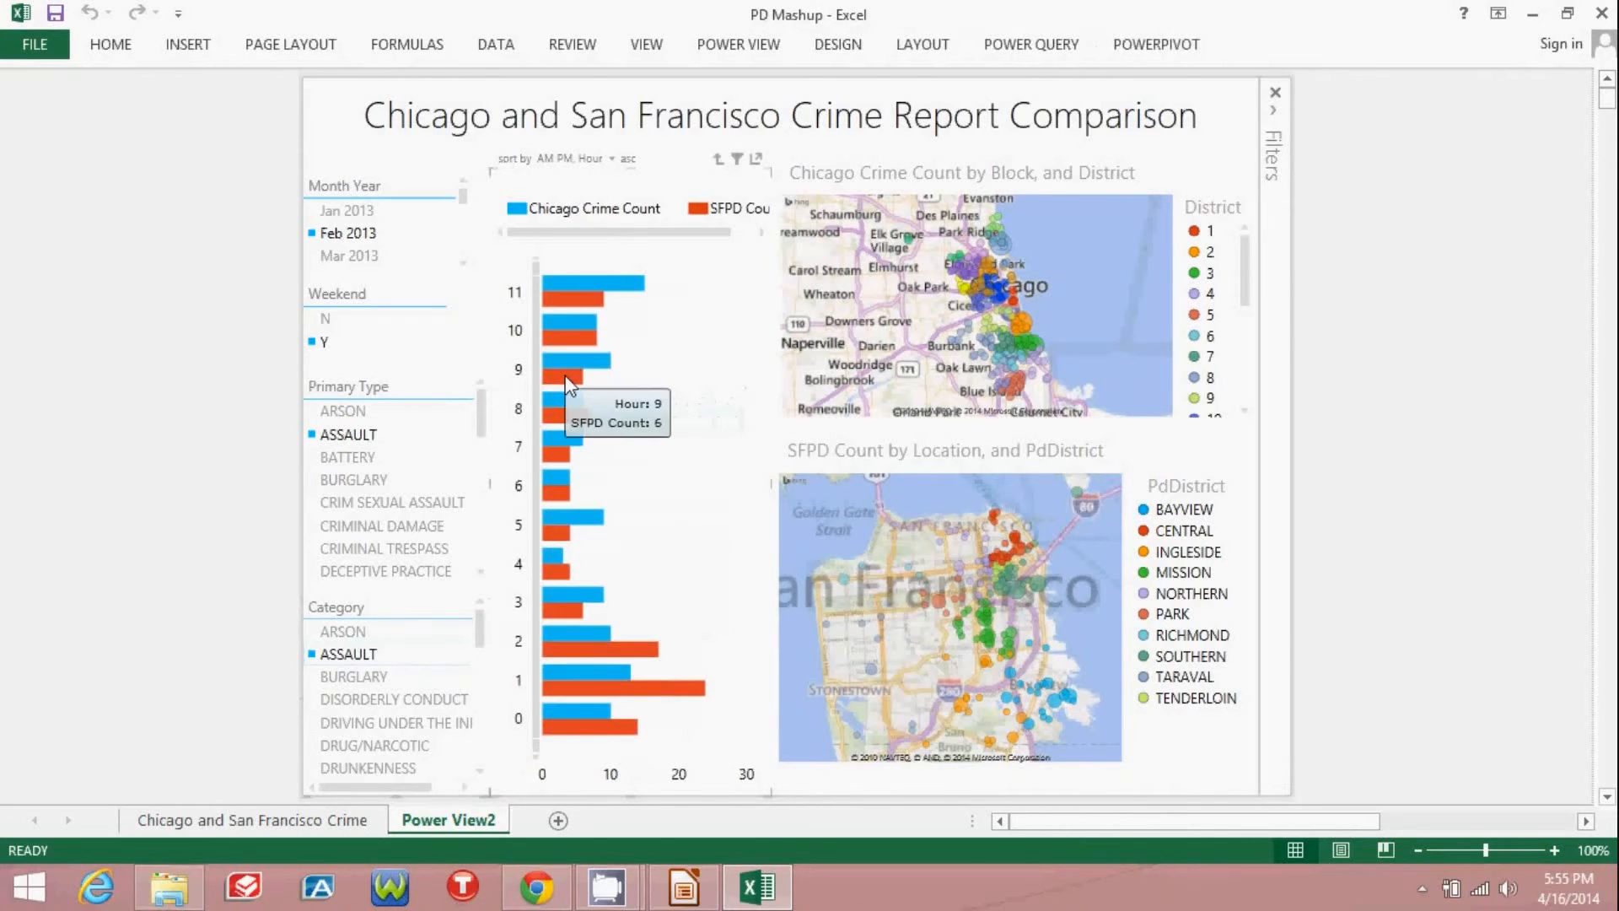